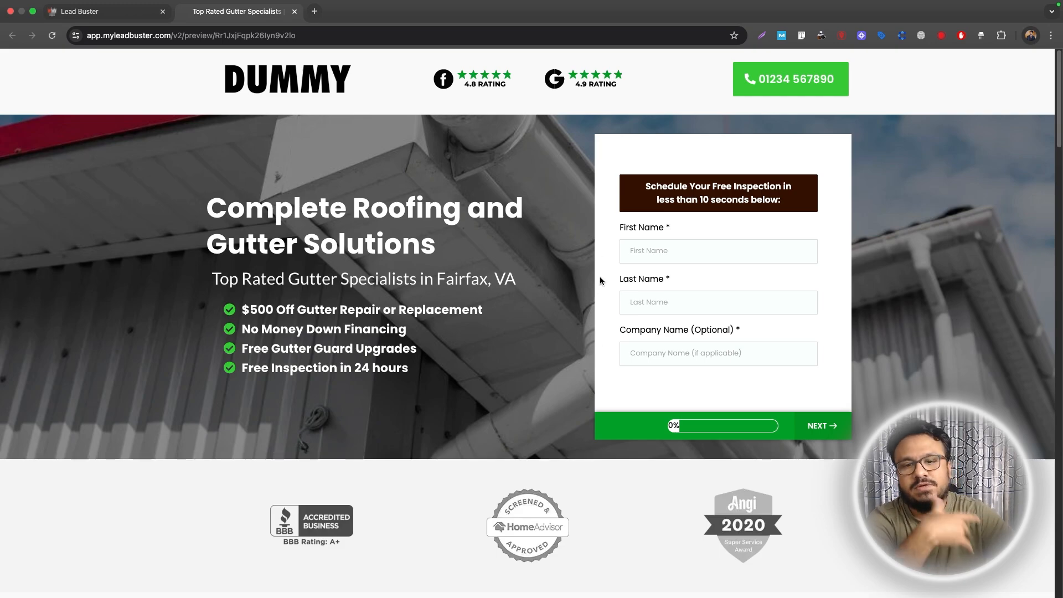
Step: Review the gutter repair landing page preview from hero form to customer reviews and compare it with the Gutter Repair 1 funnel overview
scroll(576, 354, down, 10)
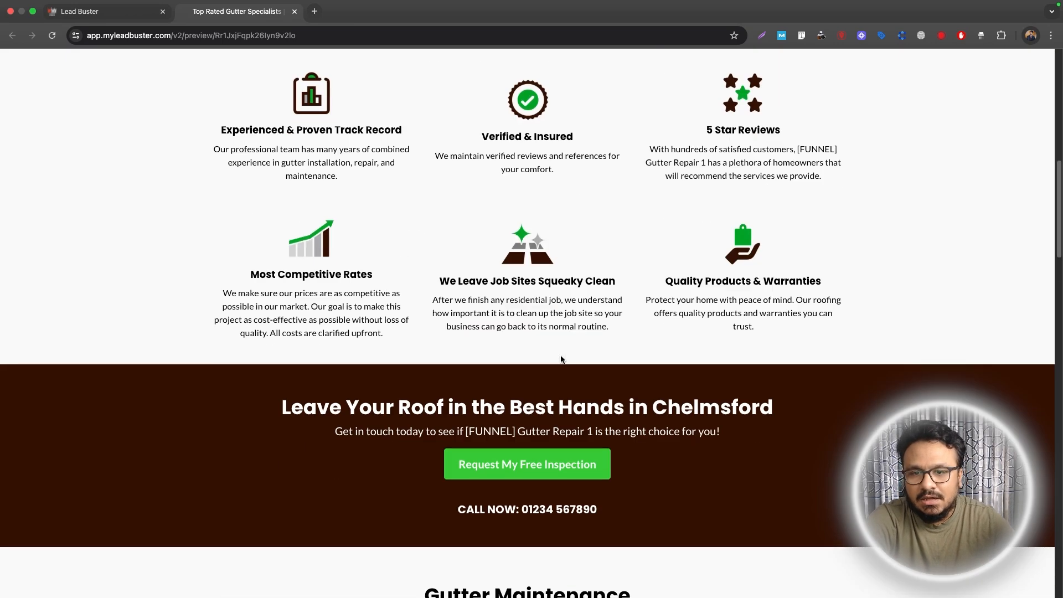
scroll(560, 359, down, 20)
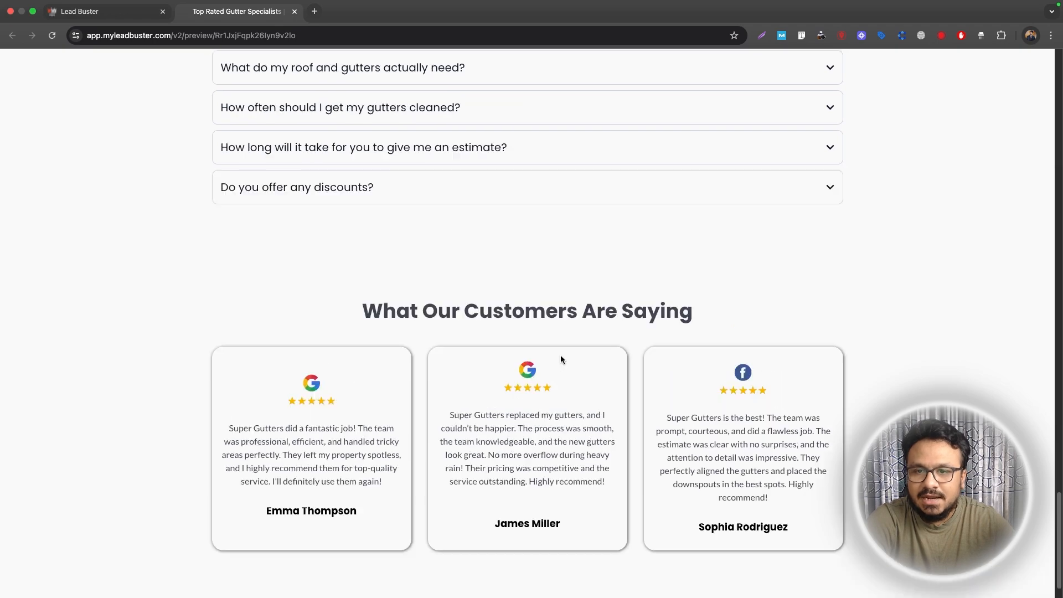
scroll(560, 357, up, 20)
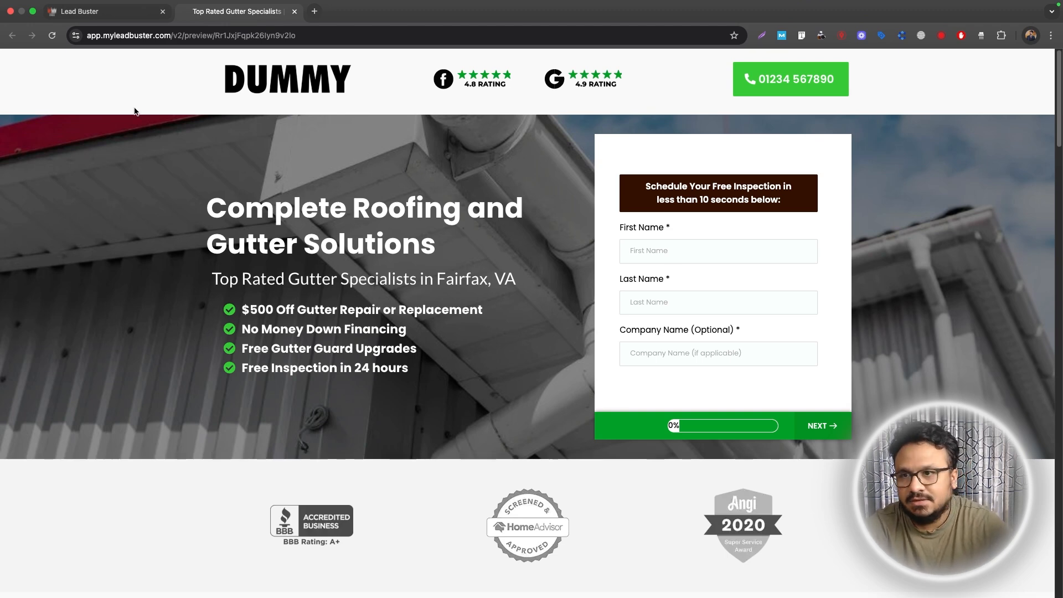
click(110, 18)
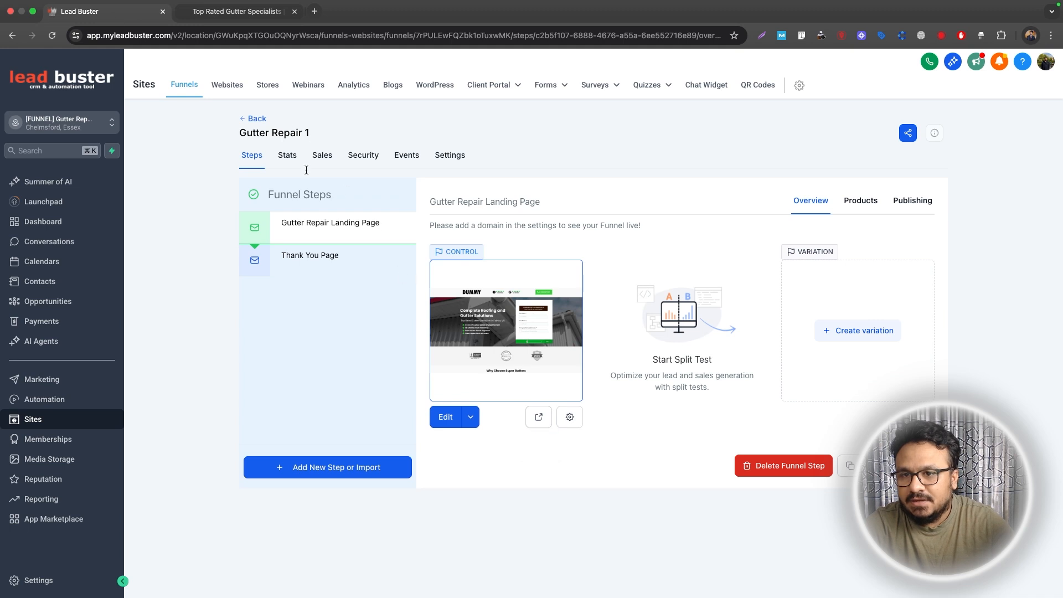
click(224, 16)
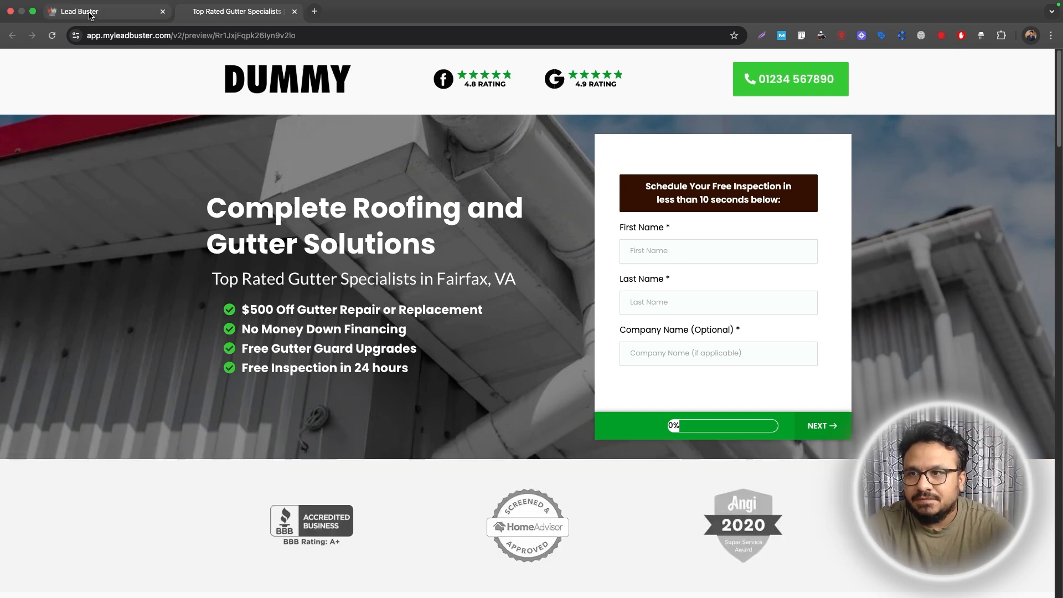
click(90, 12)
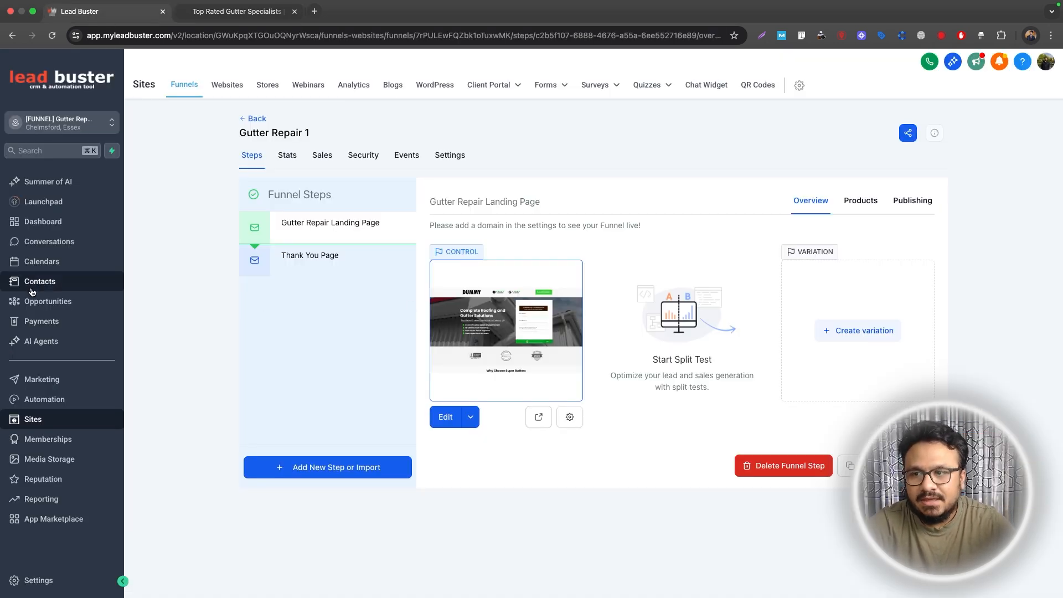
click(227, 13)
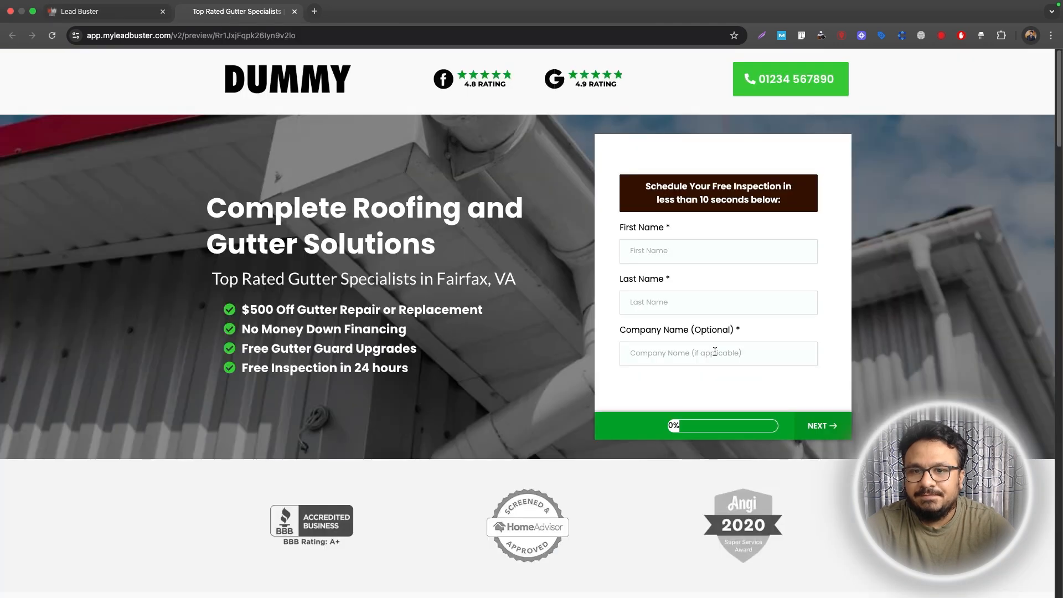
Step: Start a new opportunities pipeline in Lead Buster and name it "Gutter Repair Leads"
click(87, 14)
click(74, 301)
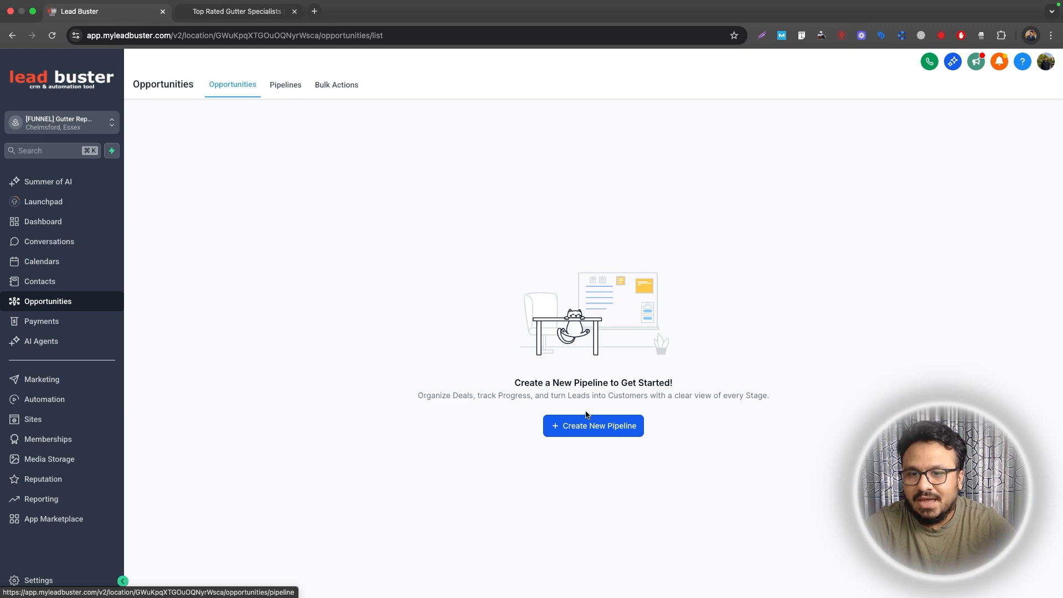
click(600, 431)
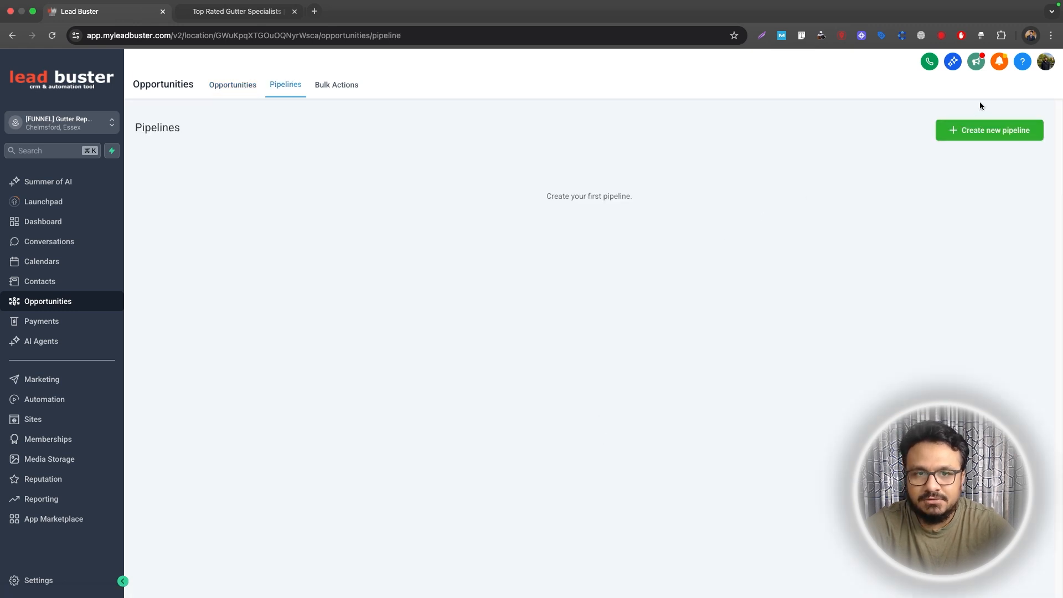
click(977, 131)
click(422, 146)
text(G)
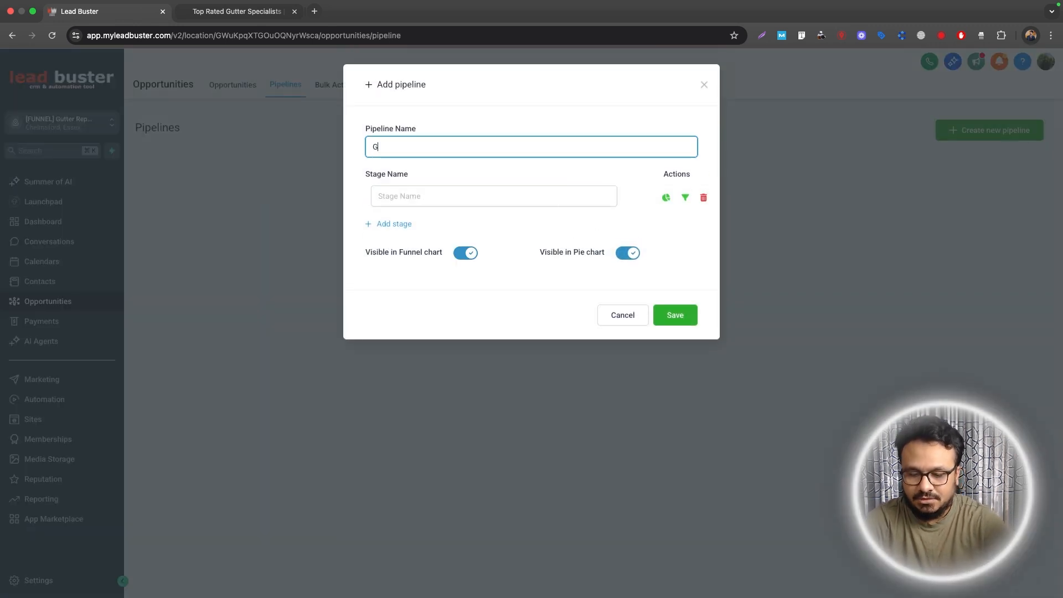
text(utter Repair Pipeline)
double_click(445, 148)
text(Leads)
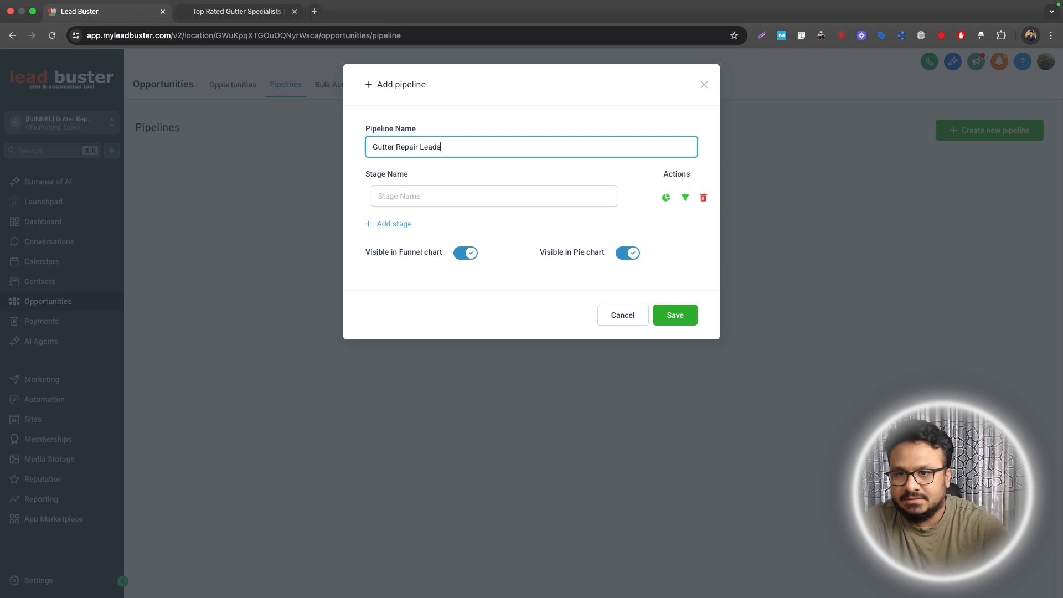
Step: Name the first pipeline stage "New Leads" and add a second stage called "Contacted/Responded"
click(457, 196)
text(New Leads)
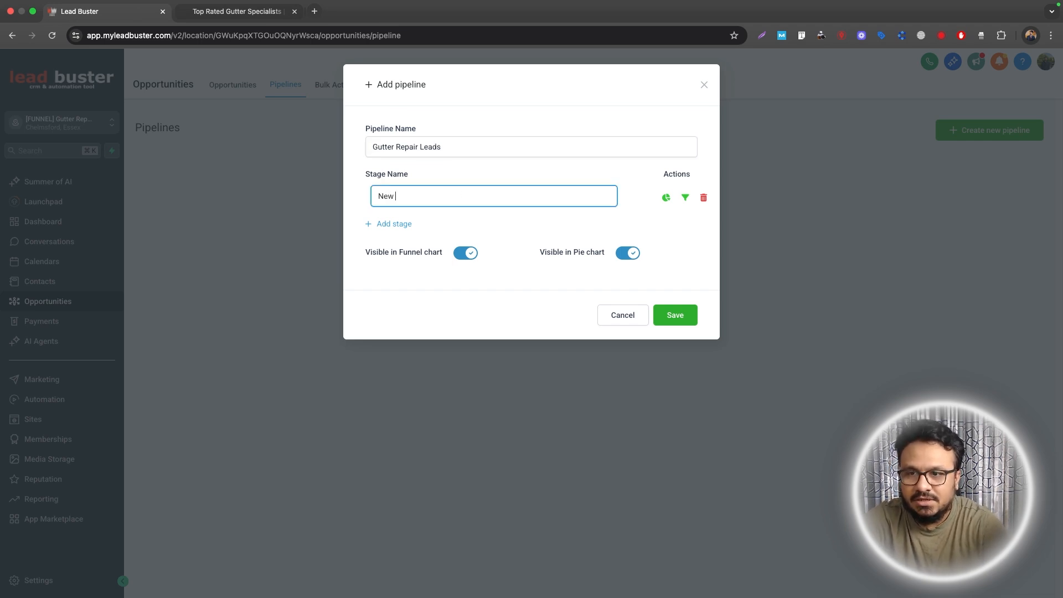
click(237, 12)
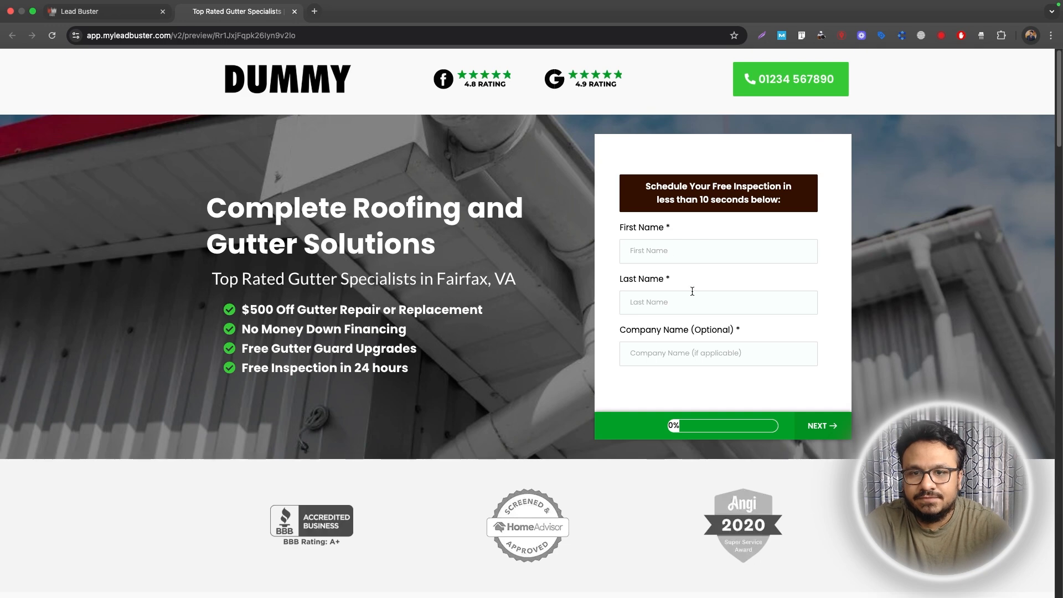
click(80, 11)
click(391, 224)
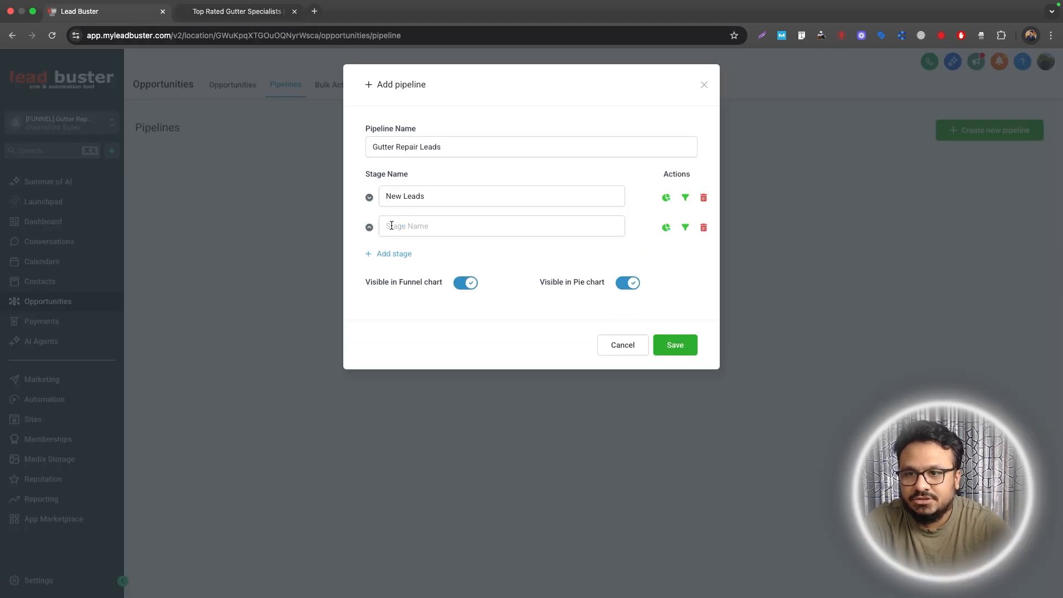
text(Cont)
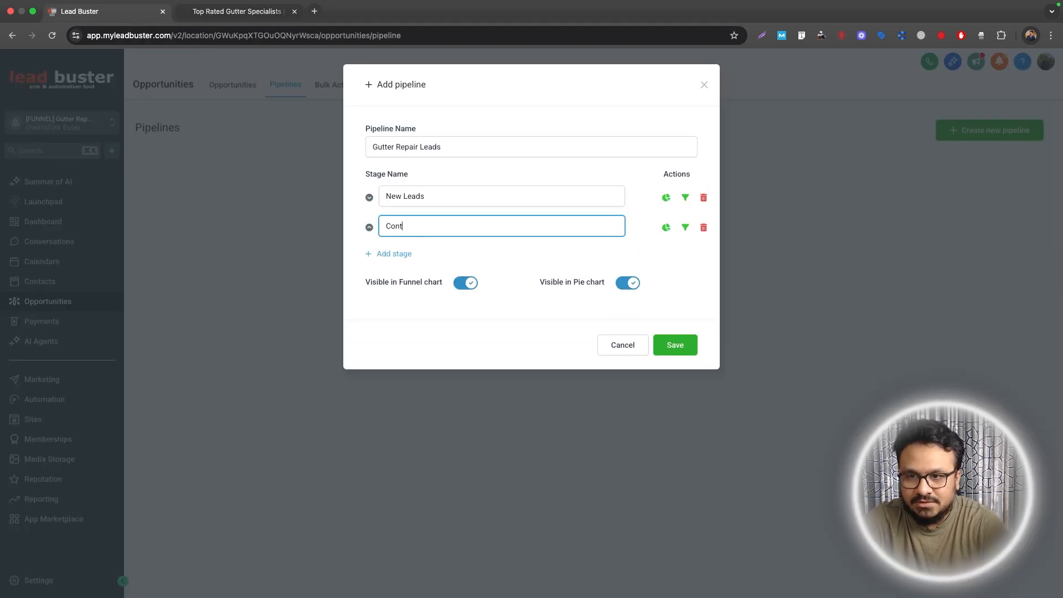
text(acted/Responded)
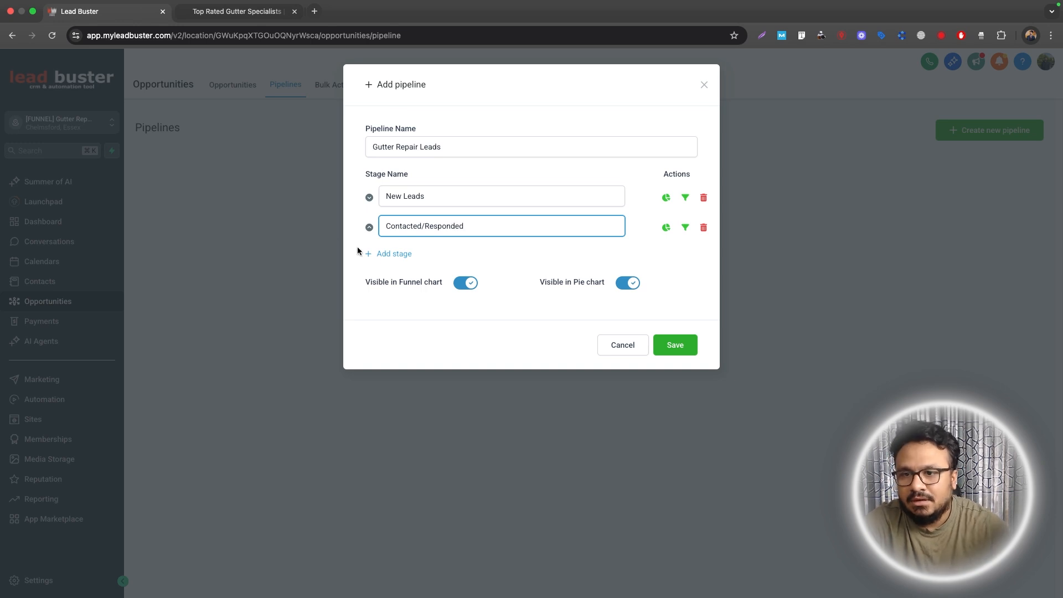
Step: Add a third pipeline stage named "Sent Estimate: Follow Up Needed"
click(390, 254)
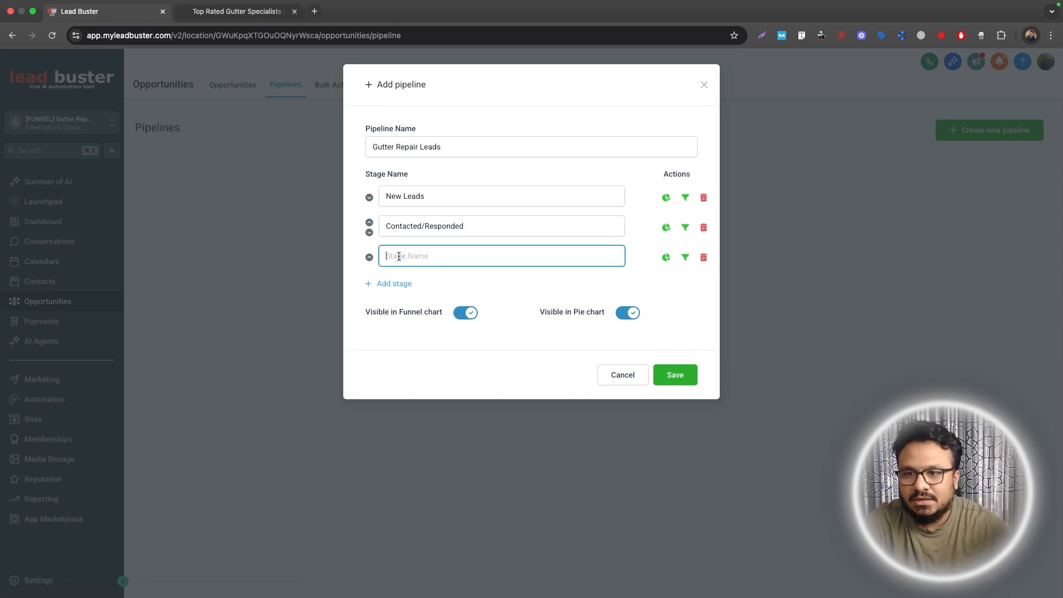
text(Sent Es)
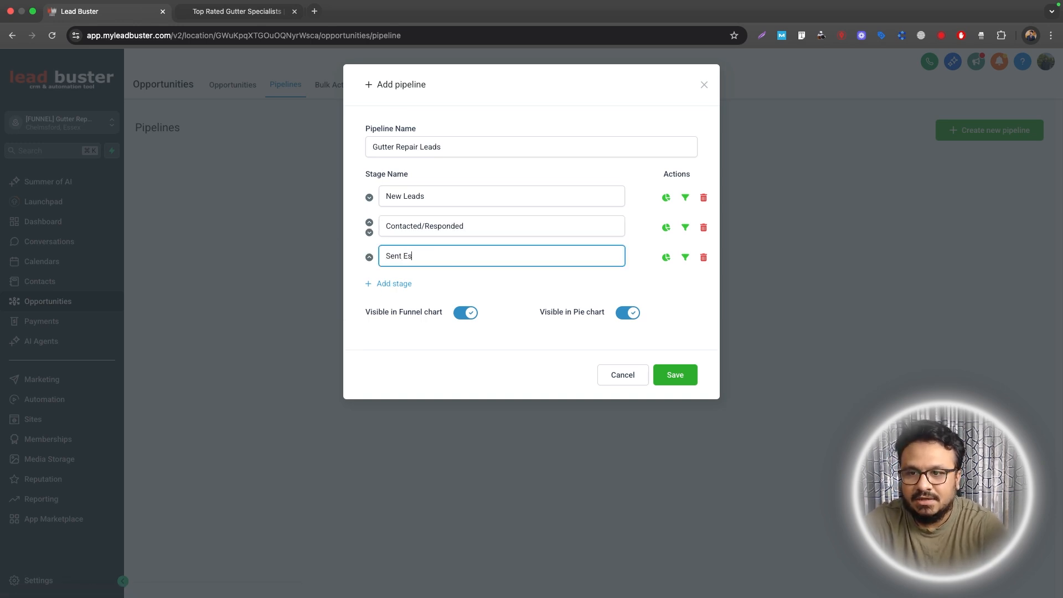
text(timate)
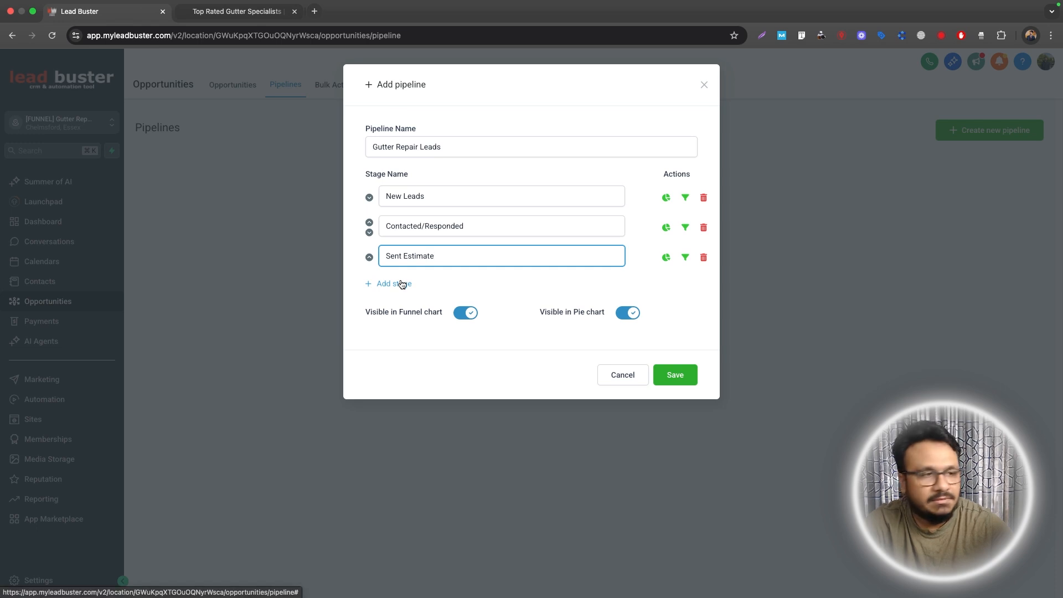
text(: Fol)
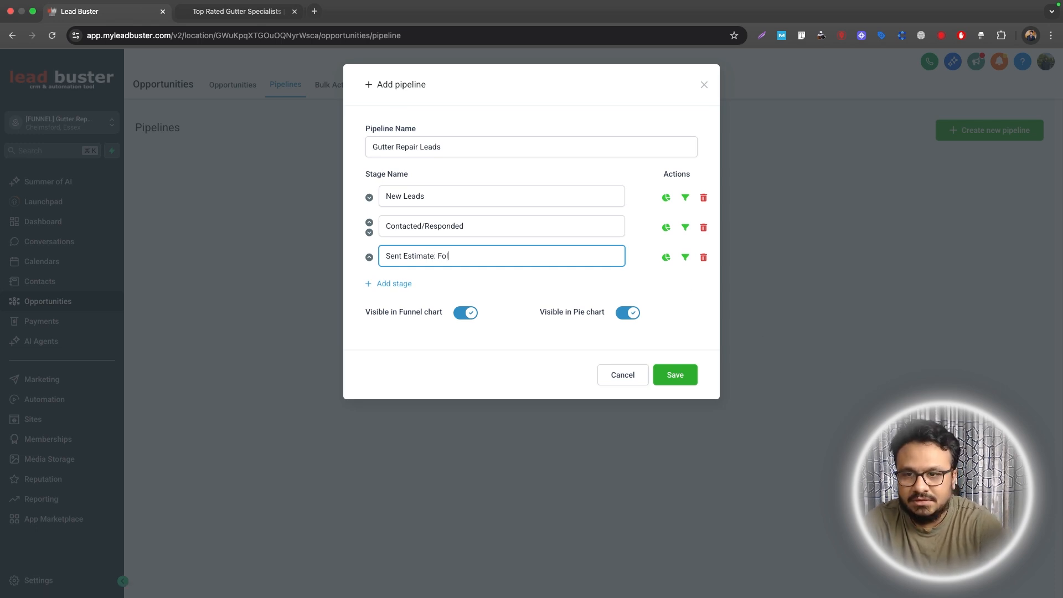
text(low Up Neede)
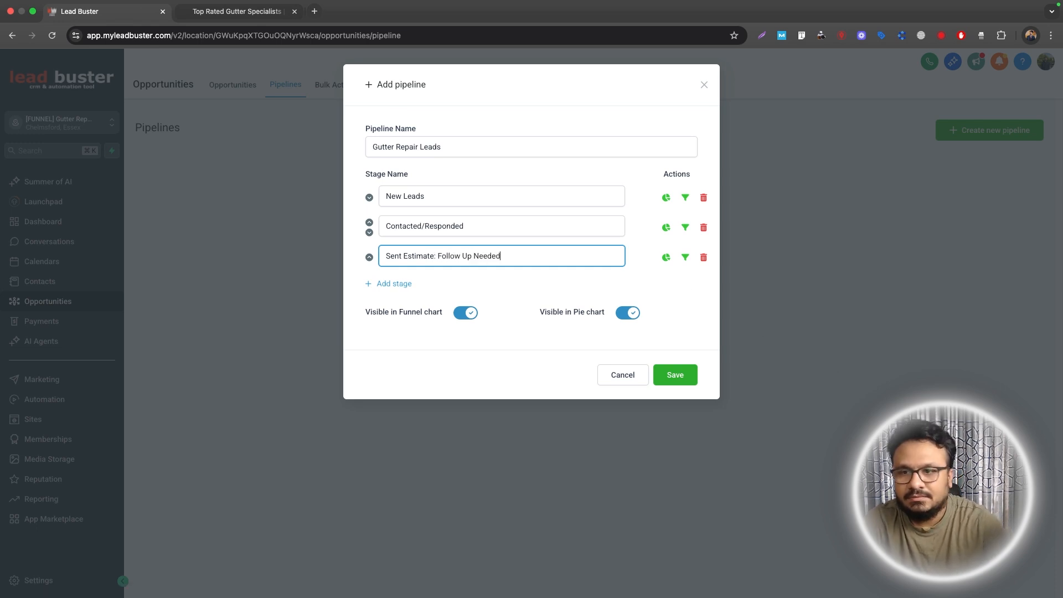
text(d)
Step: Add two more stages to the pipeline, "Closed" and "Ghosted/Not Qualified"
click(413, 282)
click(417, 285)
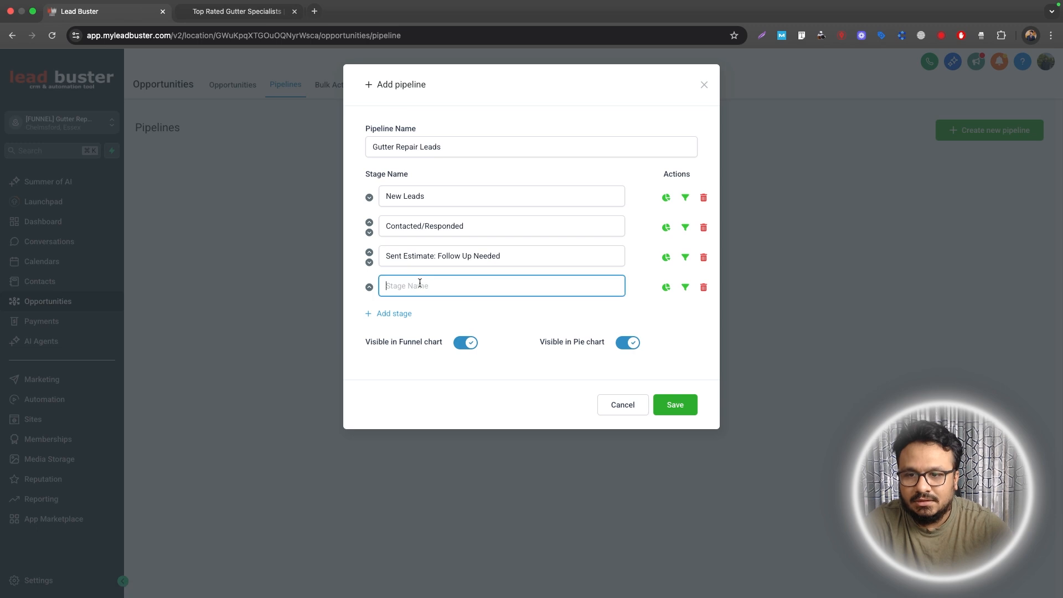
text(Closed)
click(410, 312)
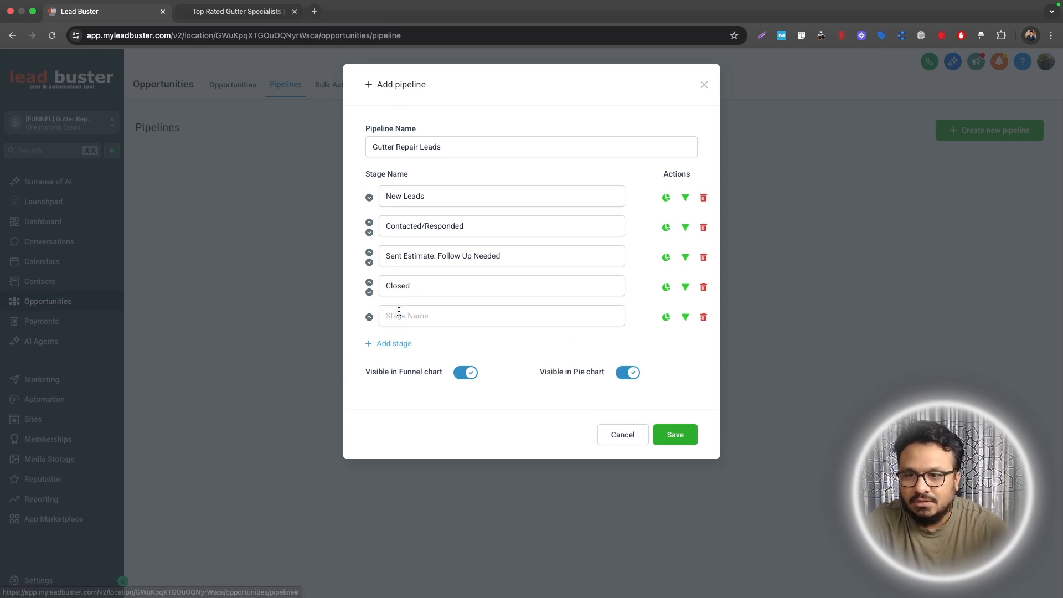
click(410, 313)
text(Ghosterd)
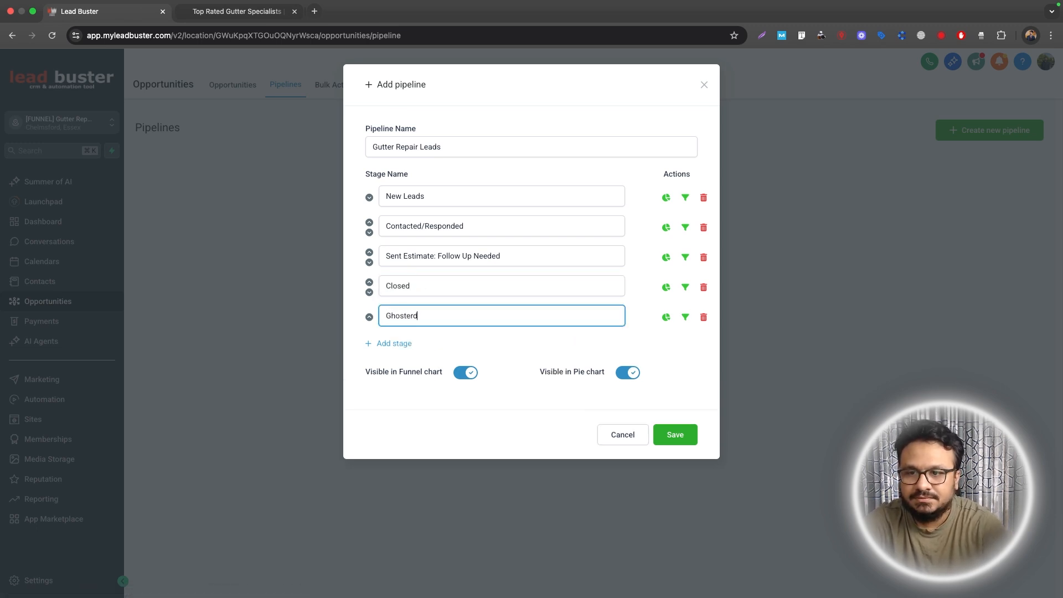
key(BackSpace)
key(BackSpace)
text(d/Not Qualified)
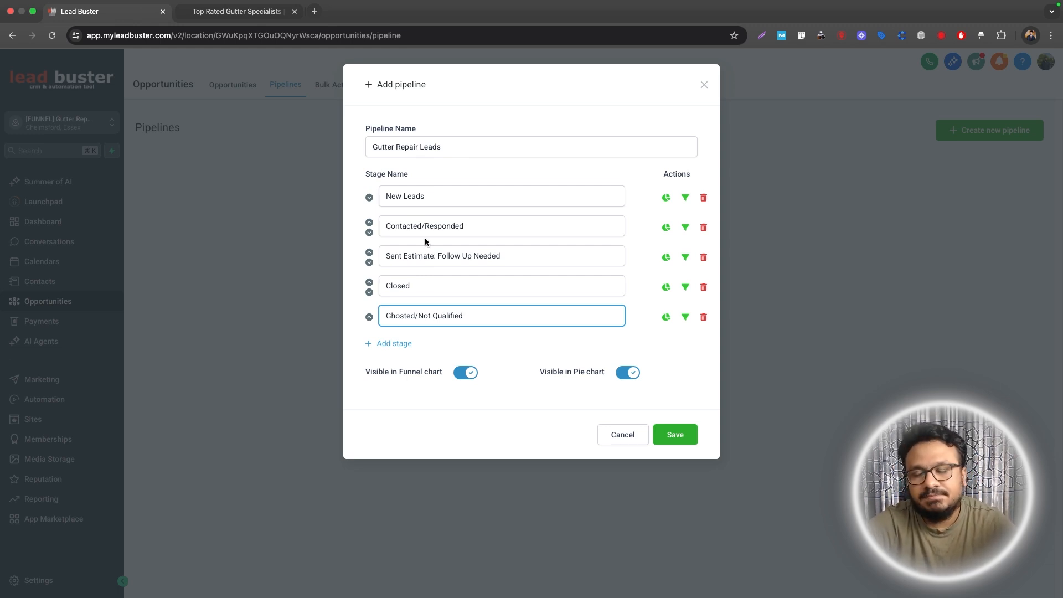
Step: Save the Gutter Repair Leads pipeline and view its stages on the opportunities board
click(661, 441)
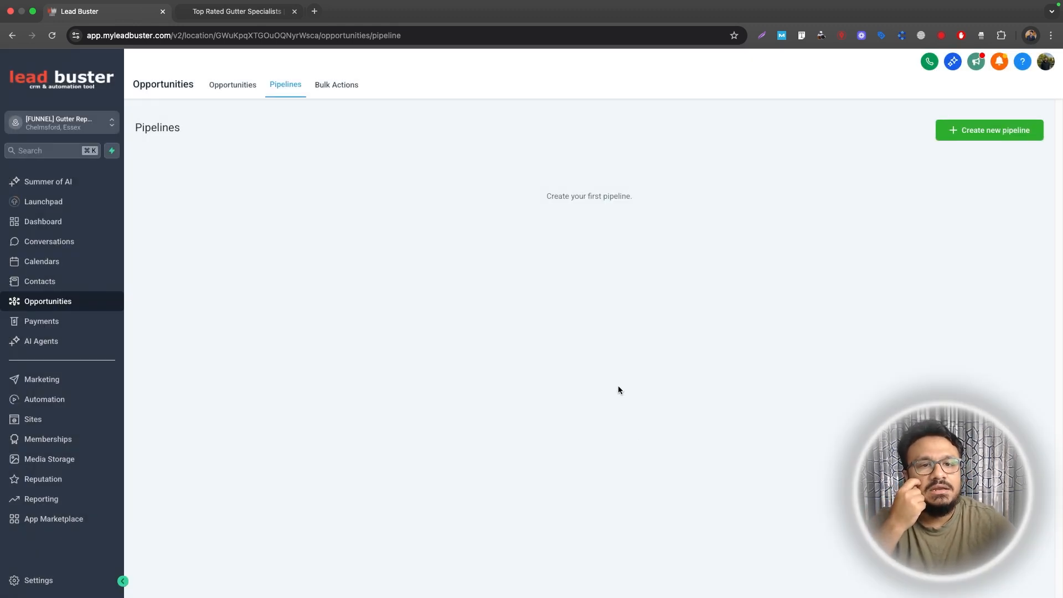
click(227, 86)
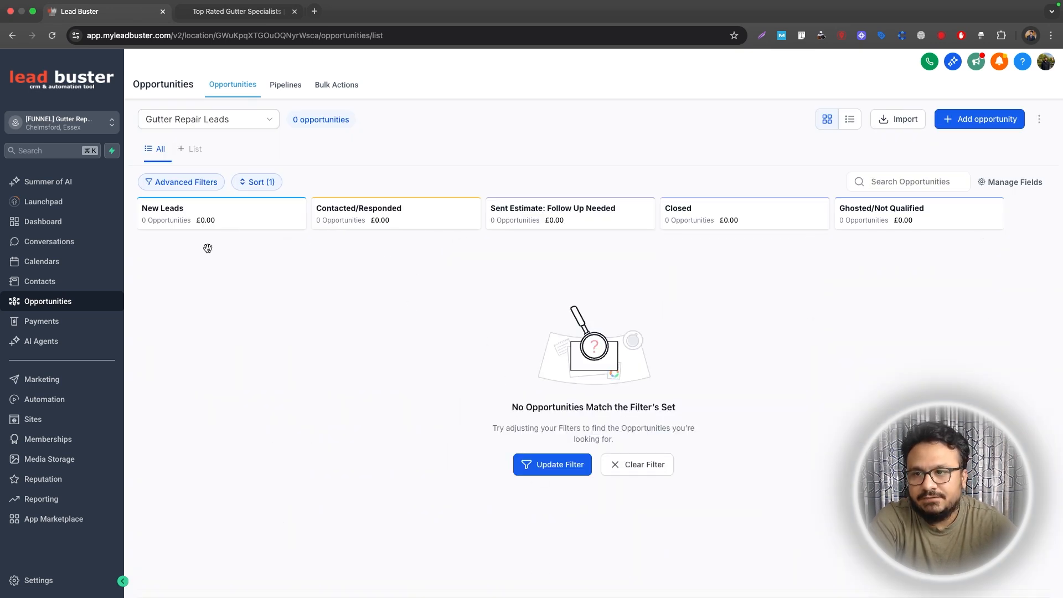
Step: Create an automation workflow from the Customer Booked Appointment and Send Email quick-start, and return to the workflow list
click(74, 408)
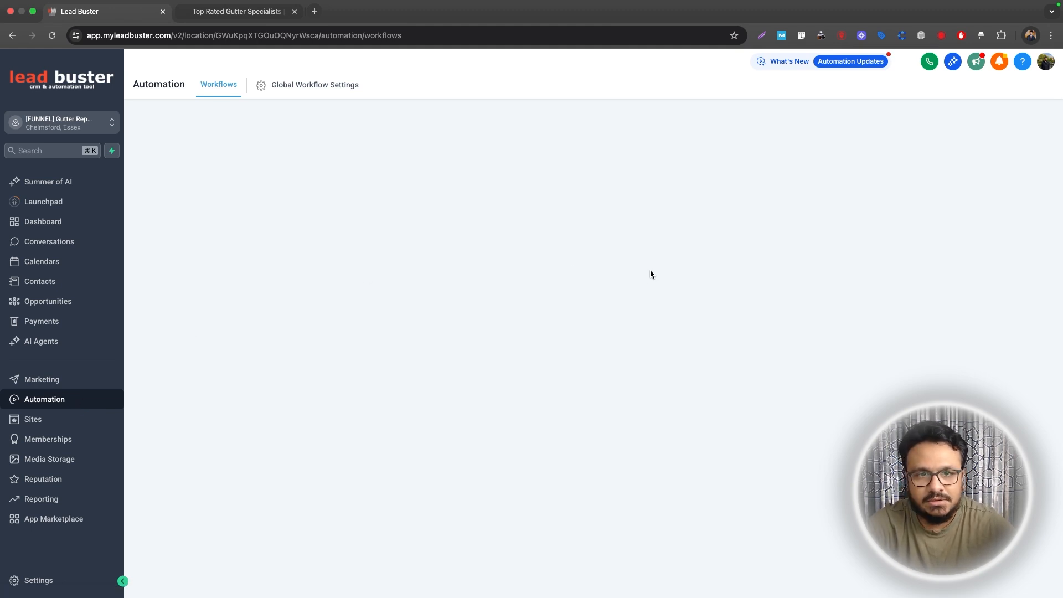
key(super+r)
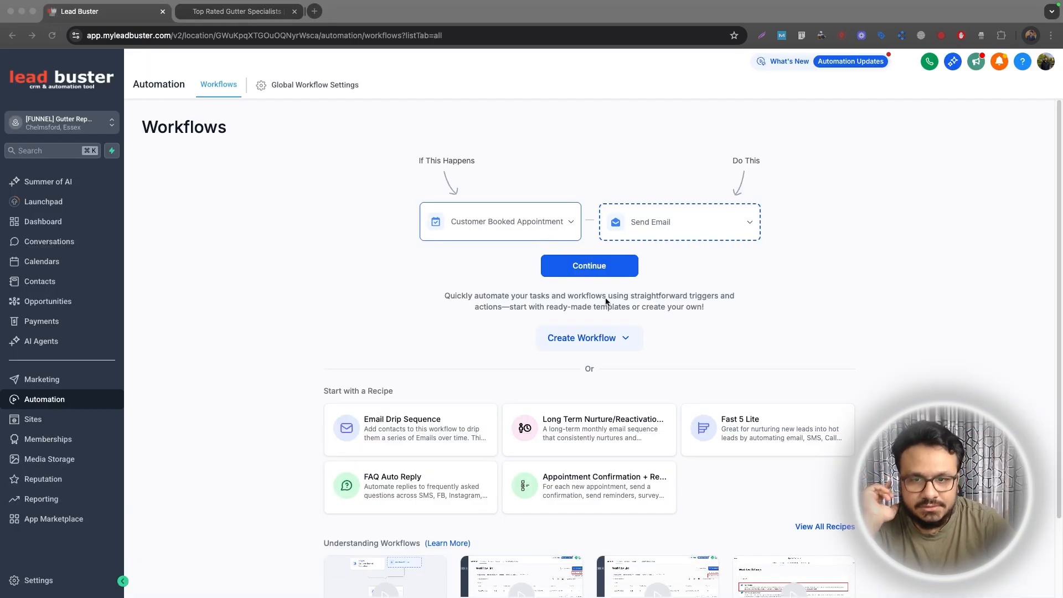
click(621, 343)
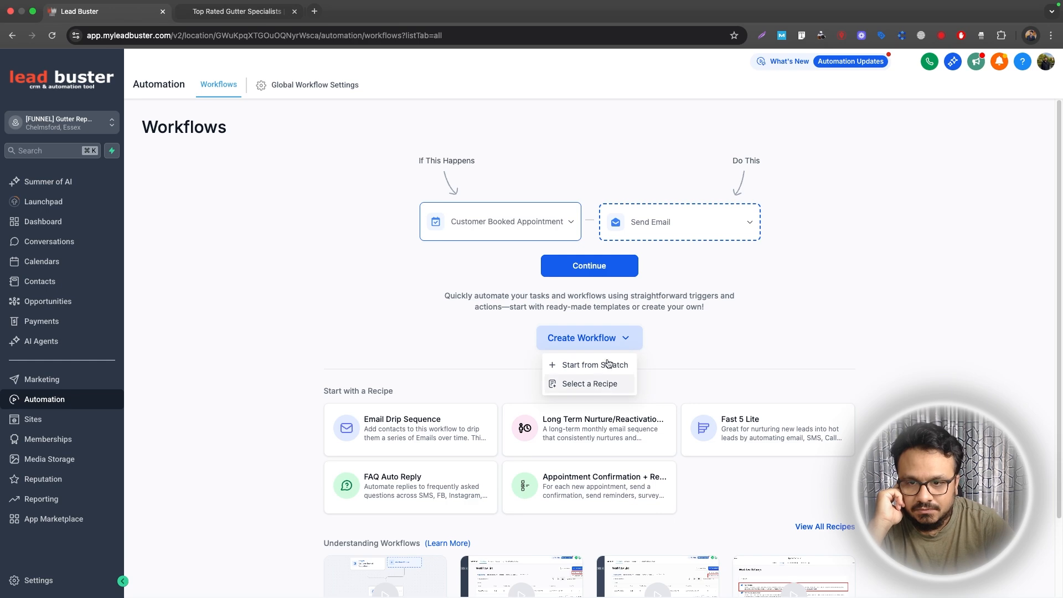
scroll(666, 339, down, 3)
scroll(639, 332, up, 3)
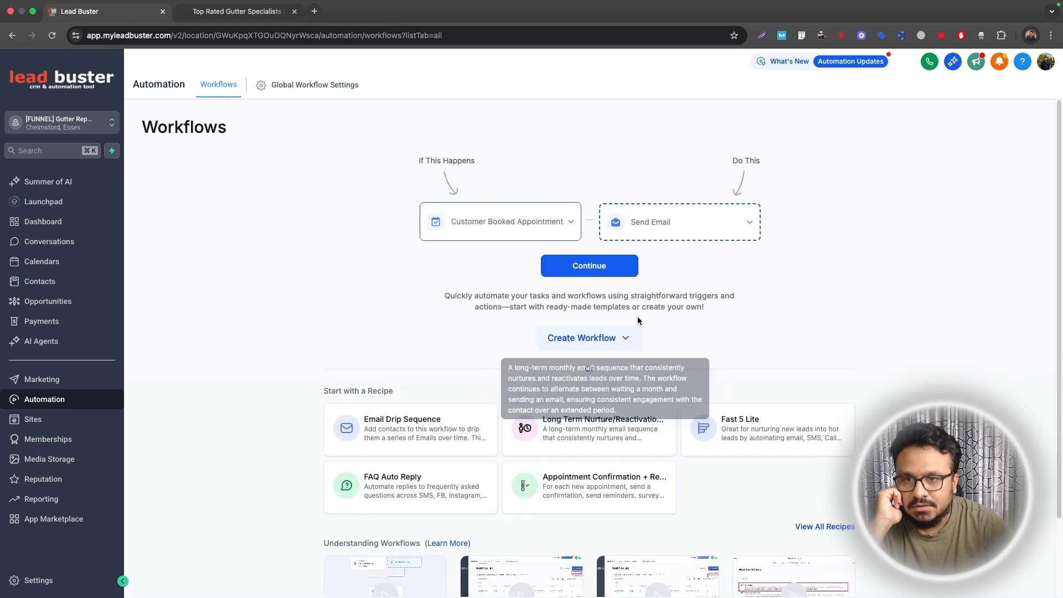
click(621, 271)
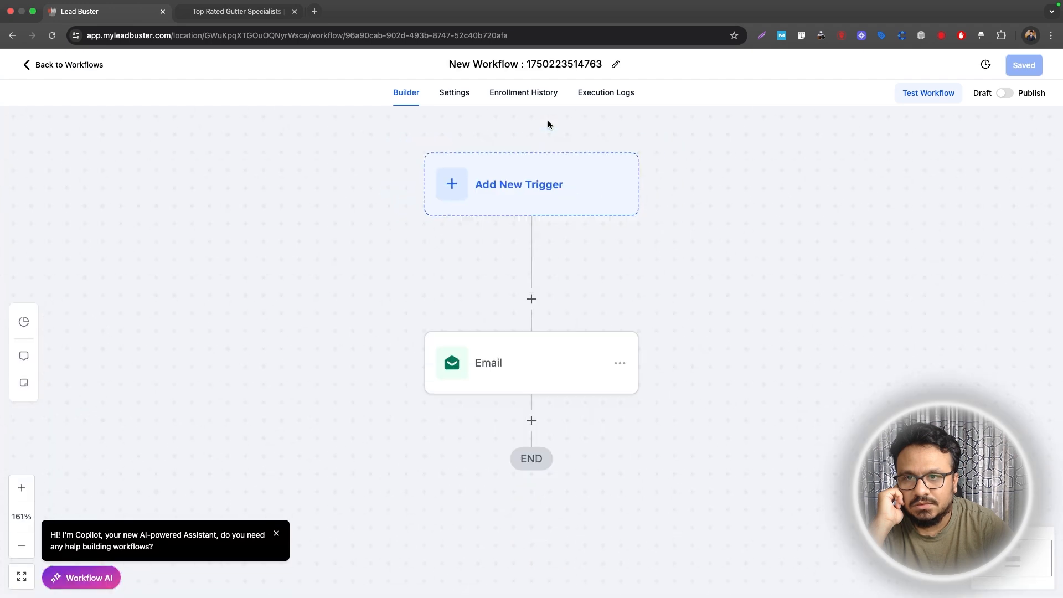
click(504, 162)
key(super+bracketleft)
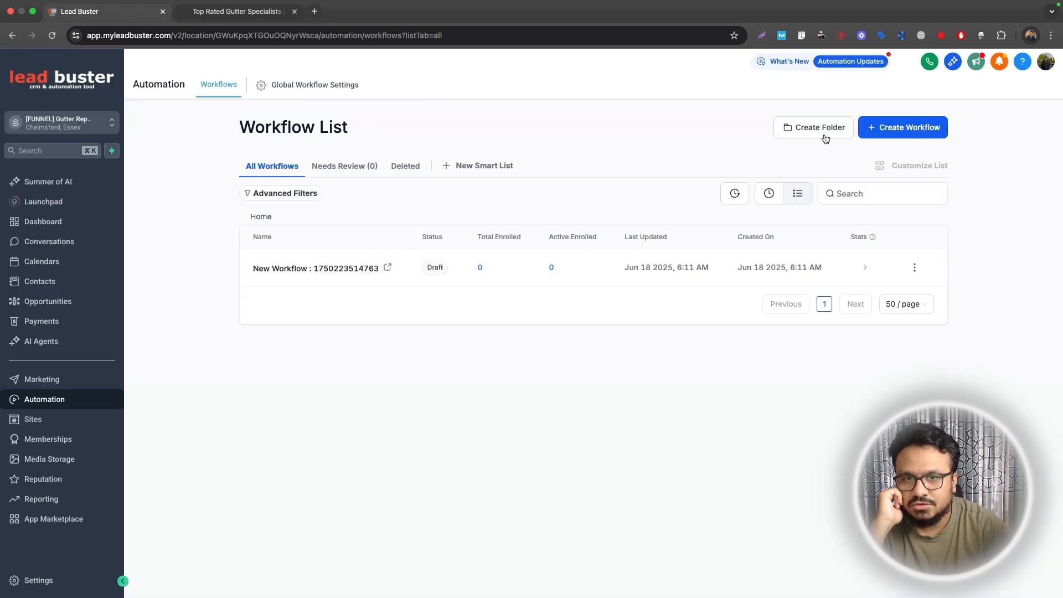
Step: Create a workflow folder named "Gutter Repair Automation"
click(823, 133)
text(Gutter )
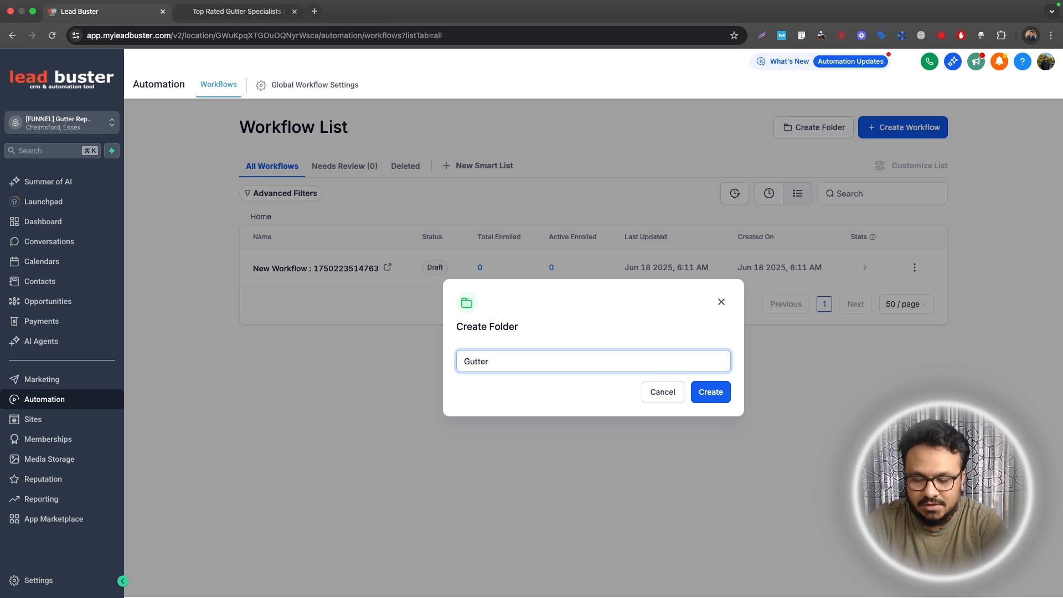
text(Repair Automatio)
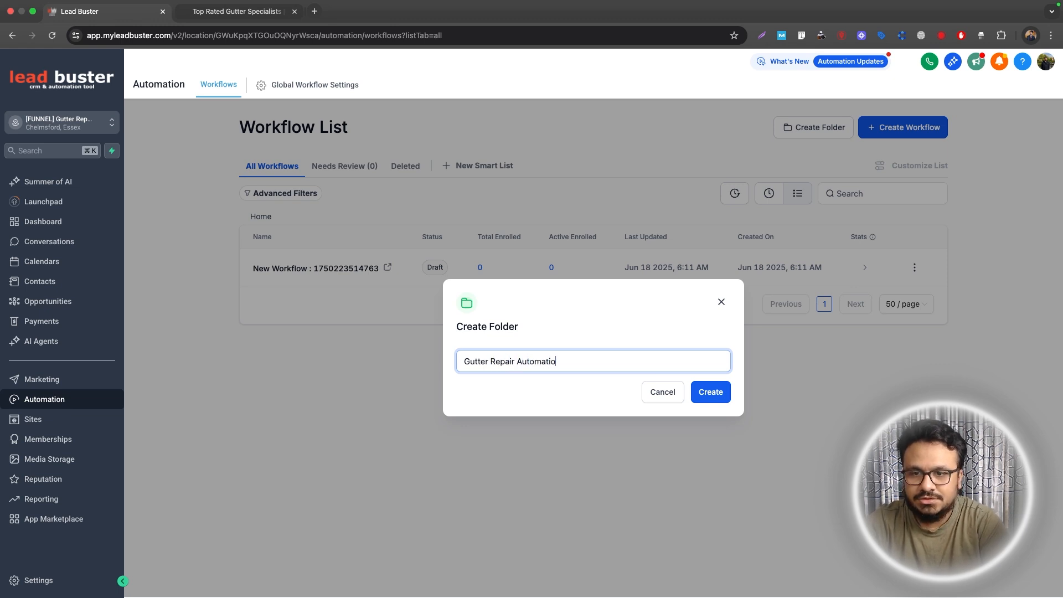
text(n)
click(723, 398)
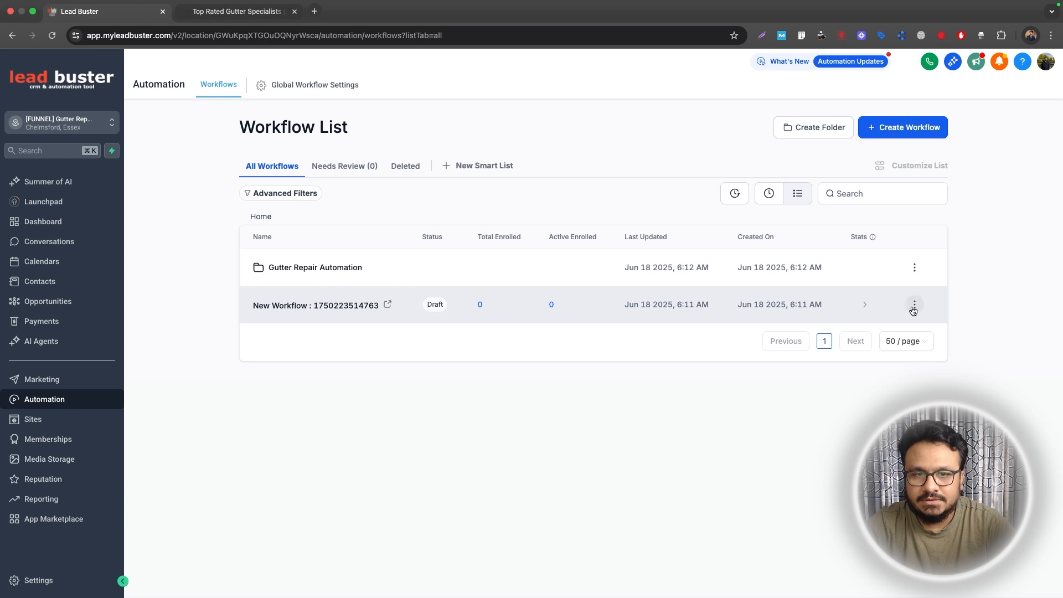
Step: Delete the draft workflow from the workflow list, entering CONFIRM to approve the deletion
click(914, 304)
click(902, 280)
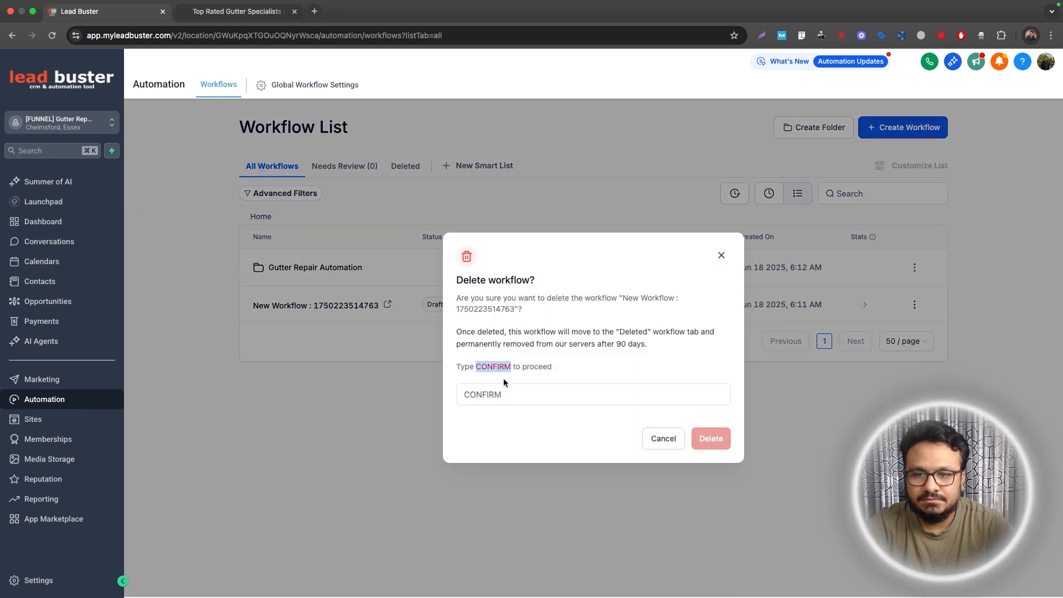
click(575, 403)
text(CONFIRM)
click(711, 438)
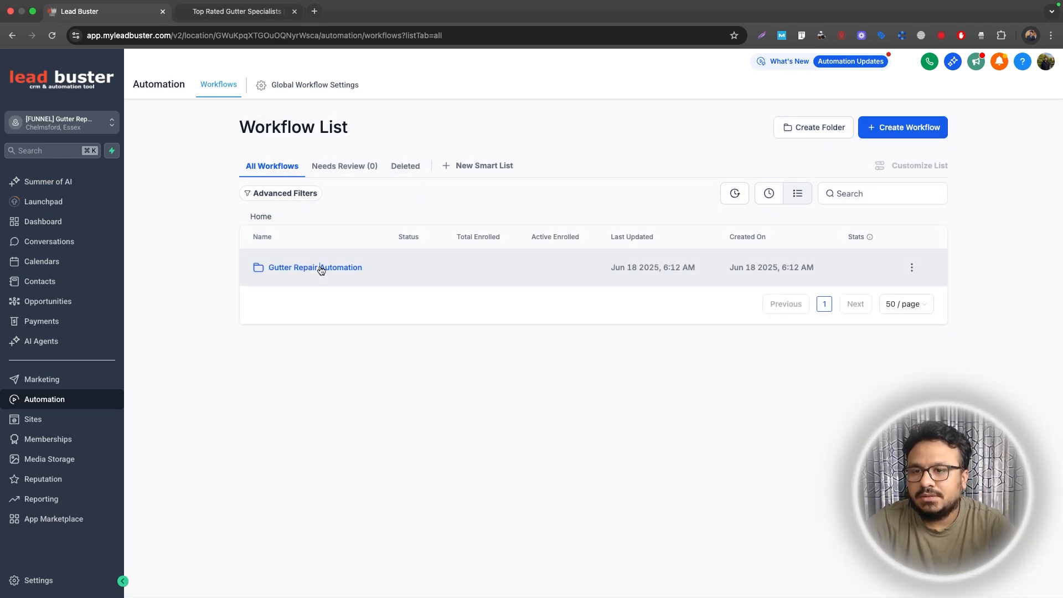
Step: Create a workflow from scratch inside the Gutter Repair Automation folder, checking the landing page's inspection form for reference
click(320, 266)
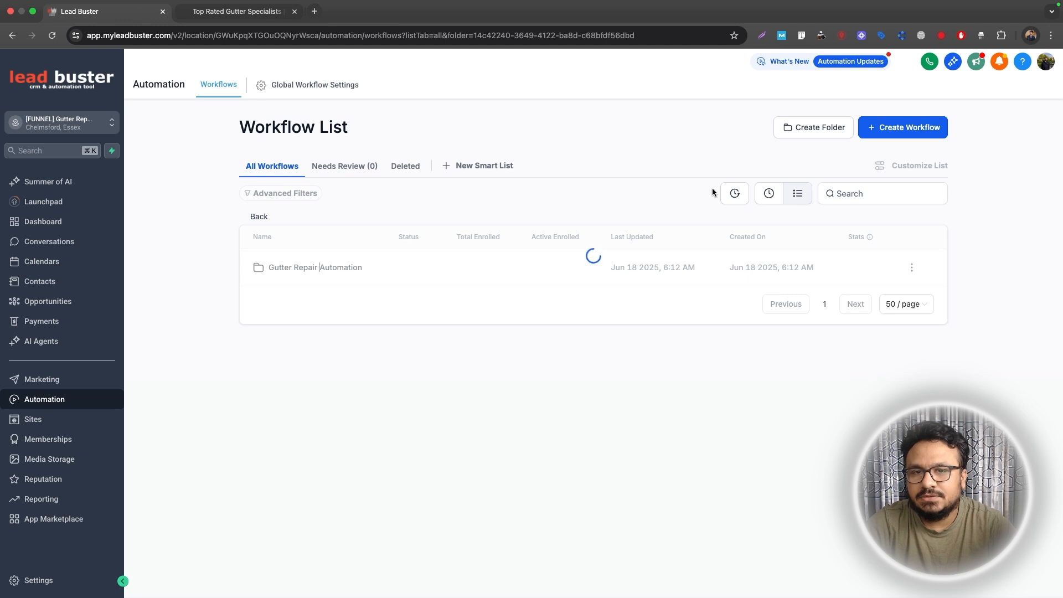
click(238, 11)
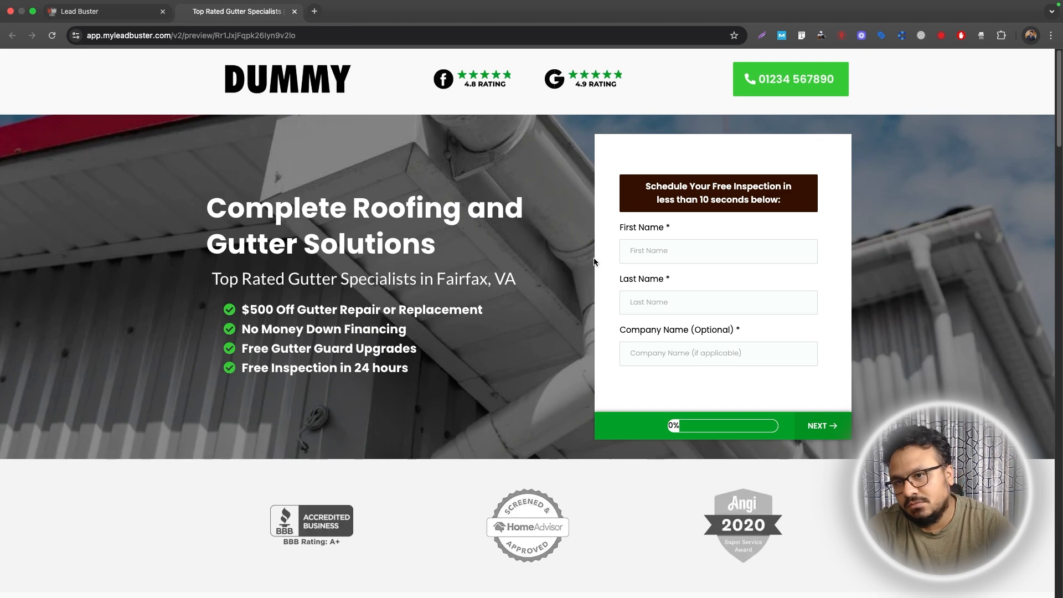
click(100, 11)
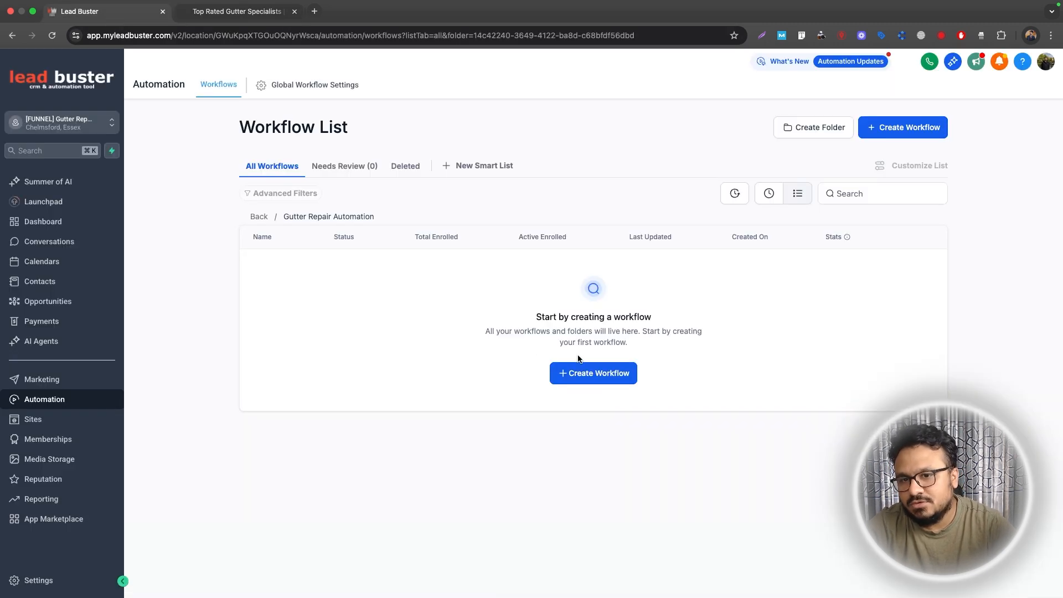
click(590, 372)
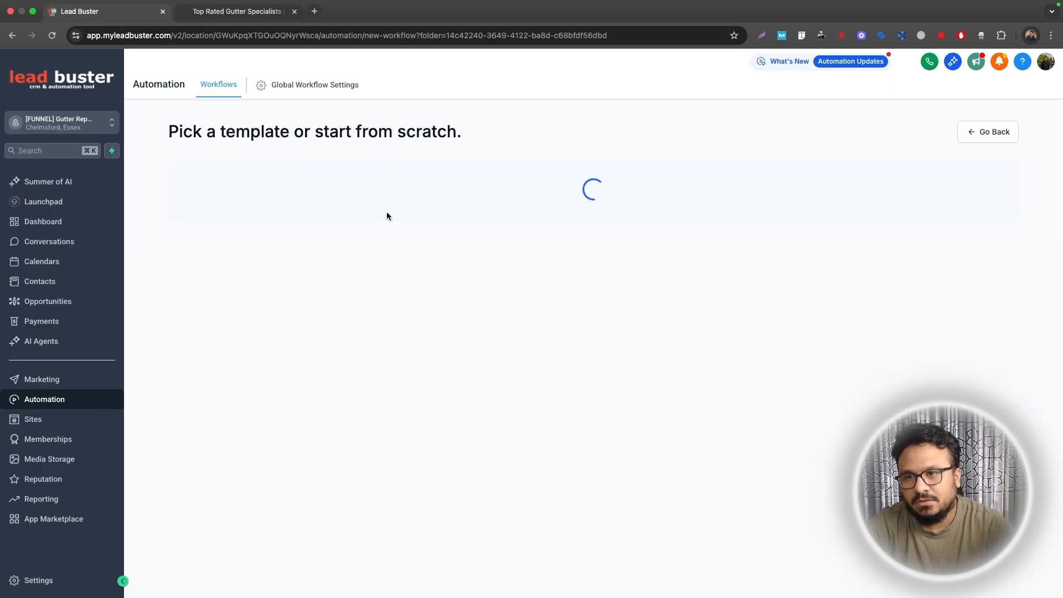
click(396, 288)
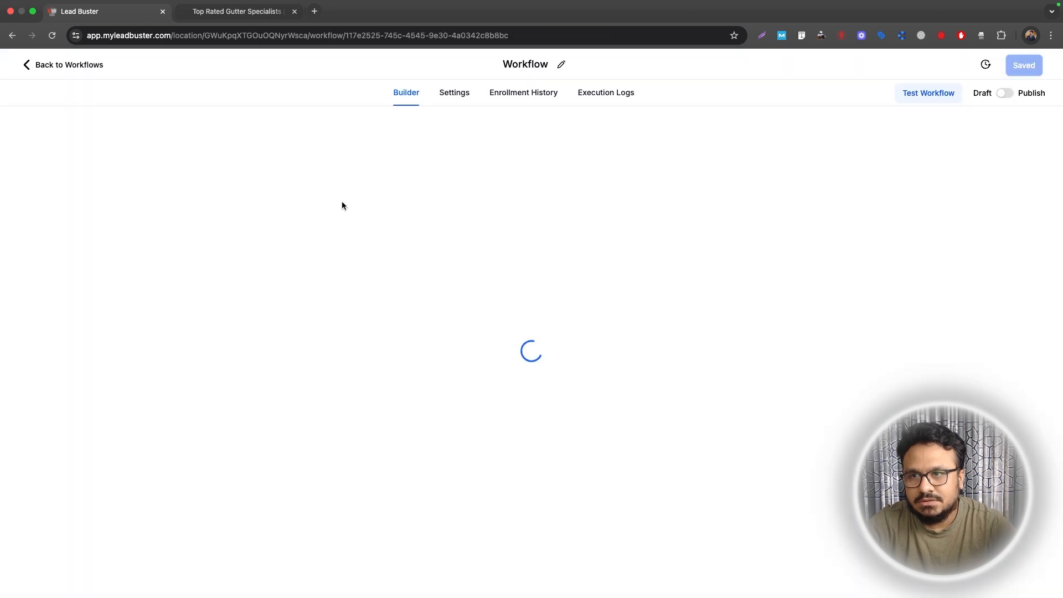
click(228, 8)
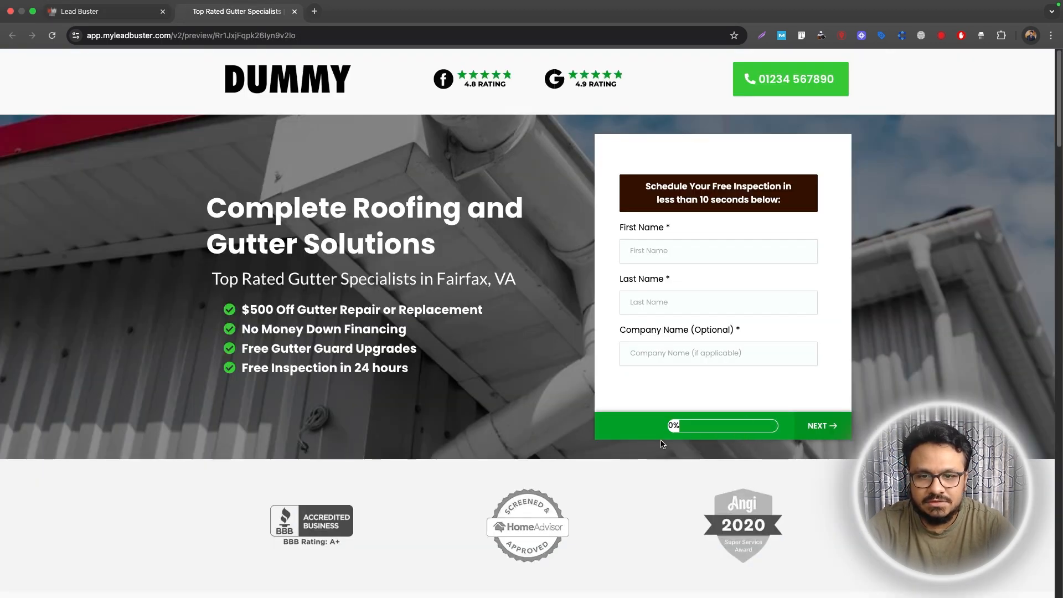
click(105, 11)
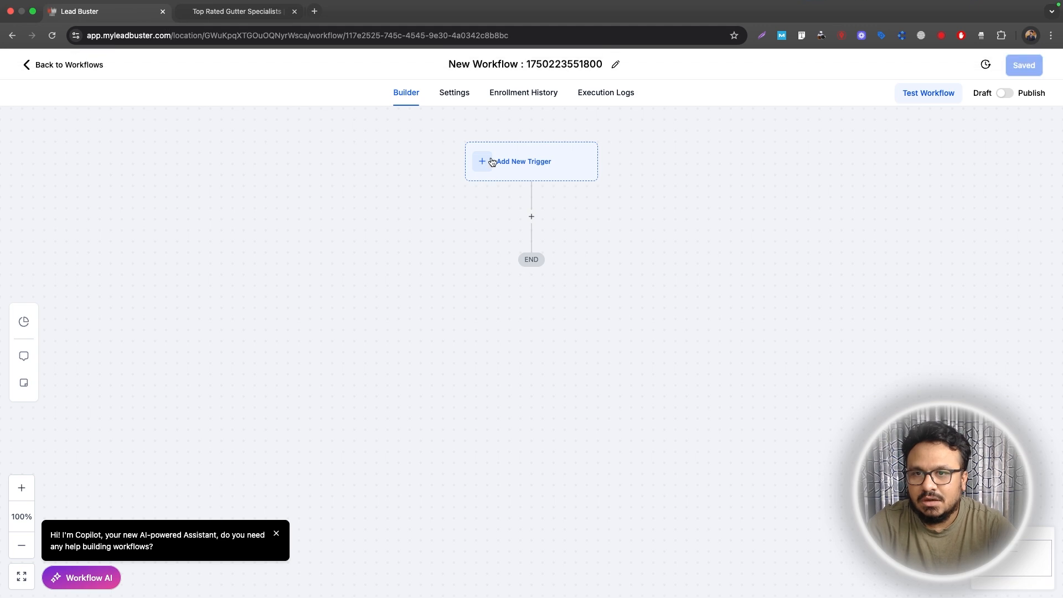
Step: Rename the workflow as "1. New Lead Automation"
click(544, 70)
text(1. New Lead Automation)
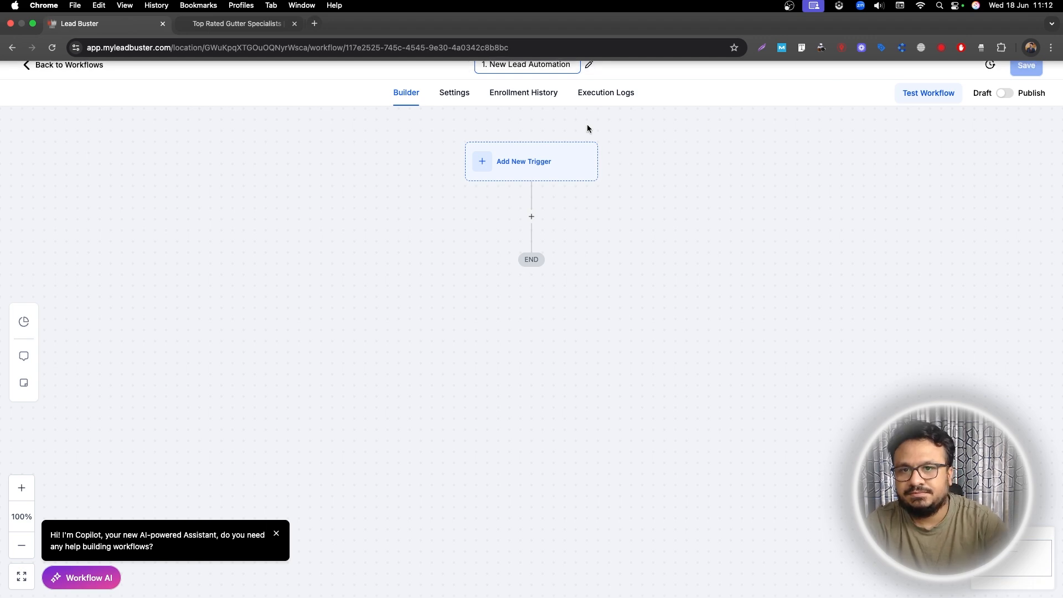
key(Return)
Step: Find the Survey Submitted trigger and choose it as the workflow's trigger
click(539, 176)
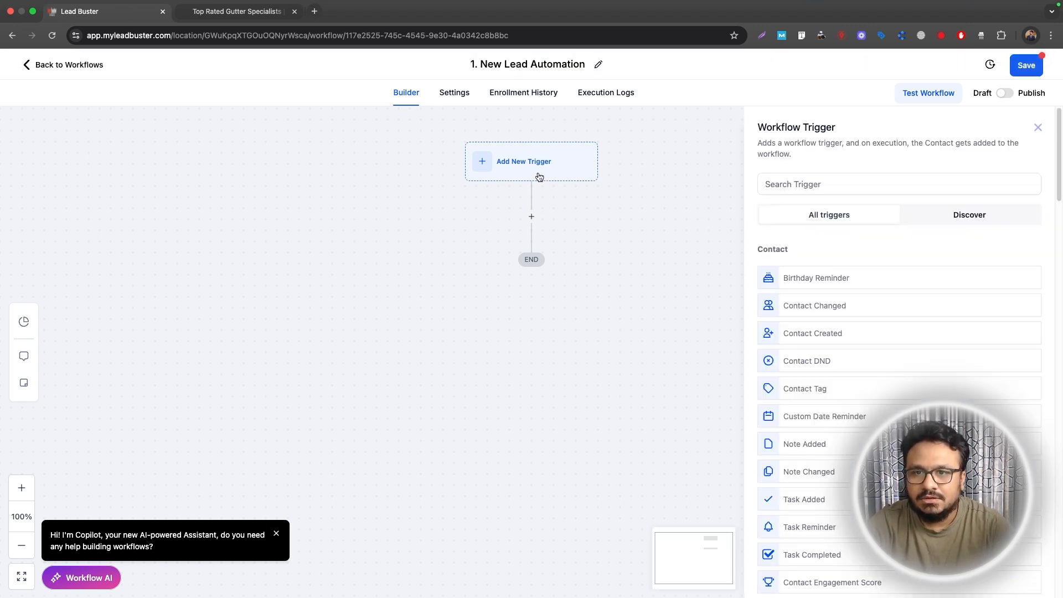
click(806, 188)
text(survey)
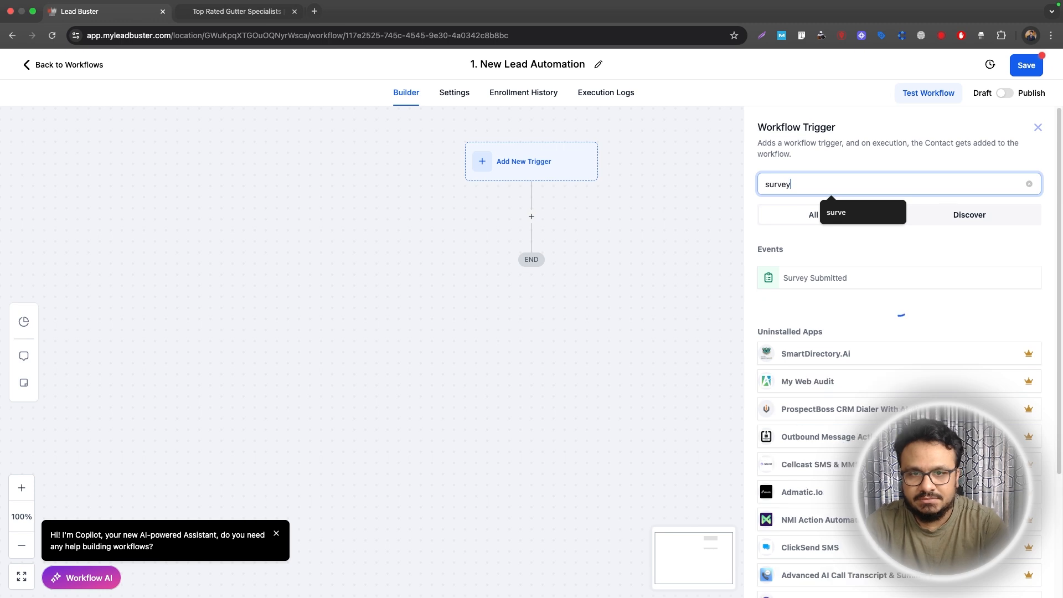
click(813, 277)
Step: Filter the trigger so that Survey is "Survey - Gutter Repair 1", and save the trigger
click(608, 293)
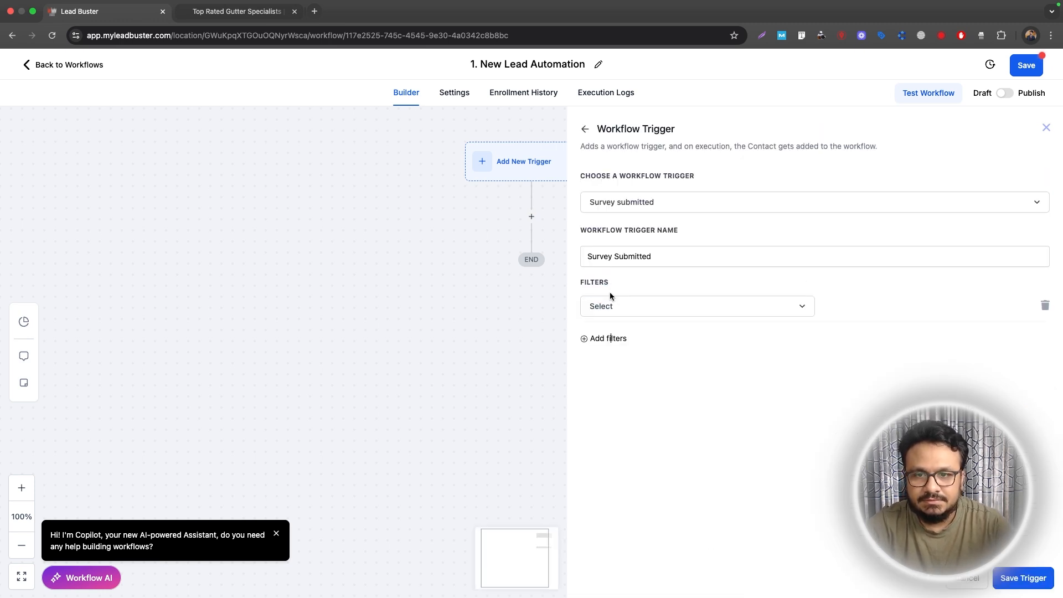
click(616, 305)
click(599, 402)
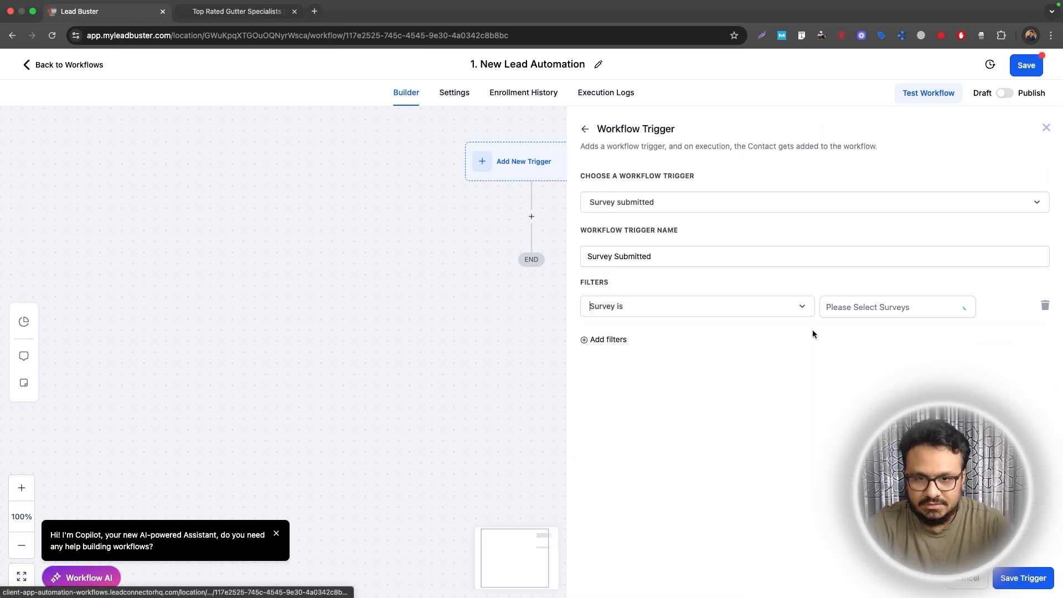
click(851, 312)
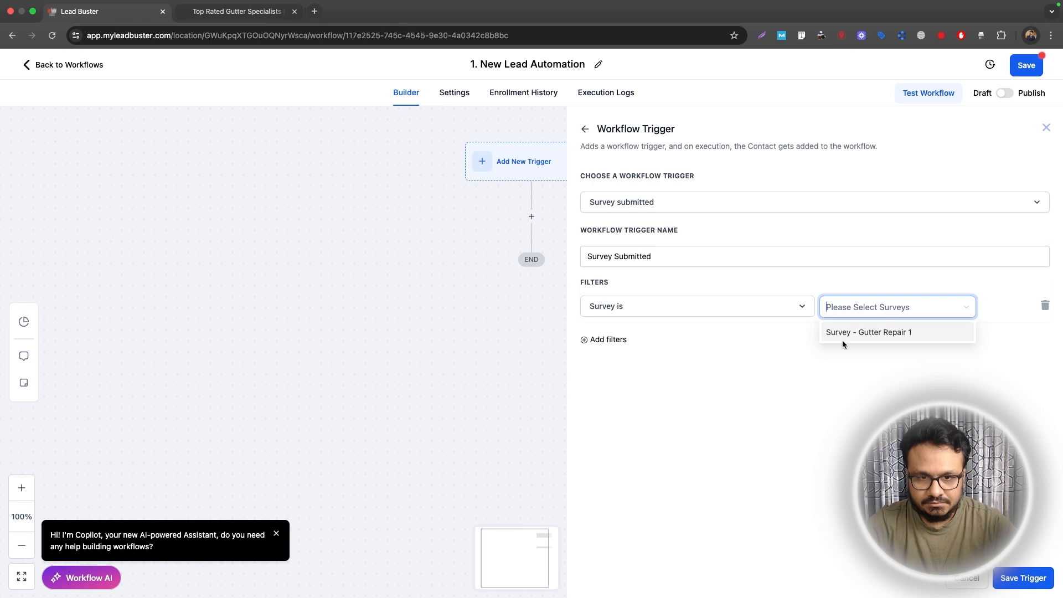
click(851, 334)
click(842, 368)
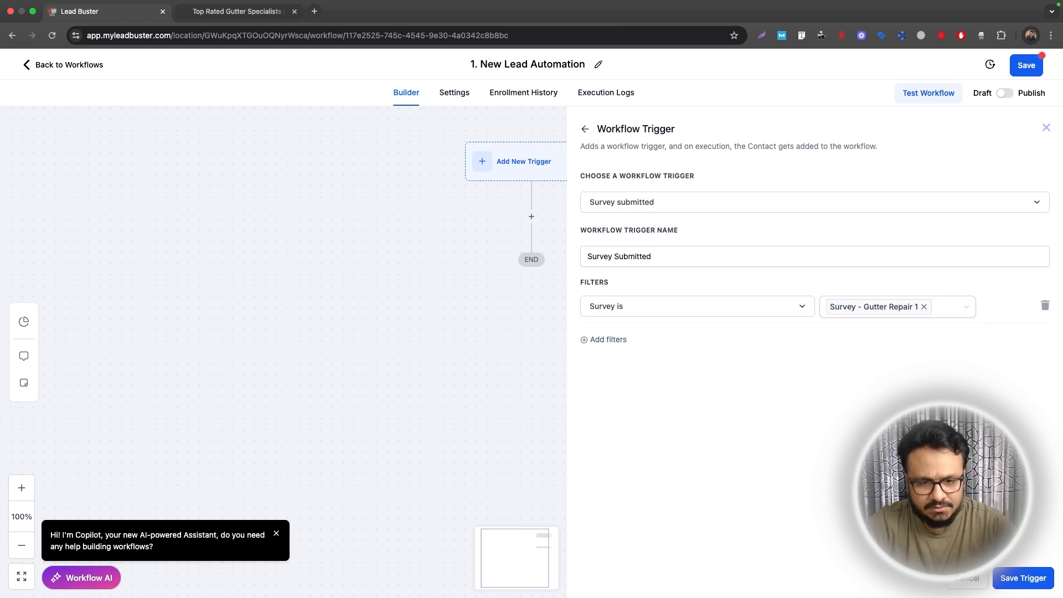
click(1003, 578)
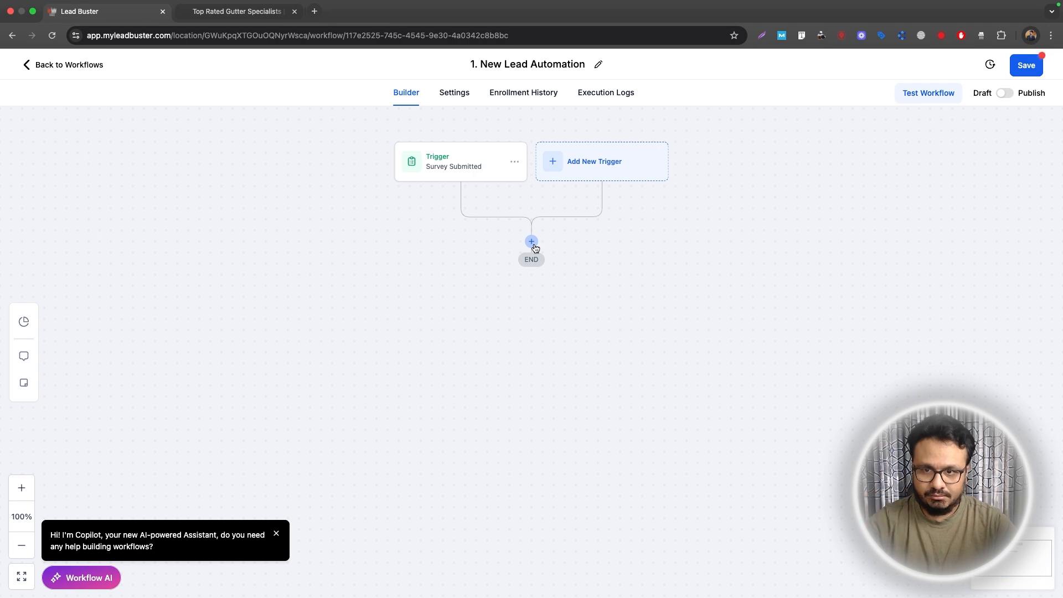
Step: Add a Create/Update Opportunity action below the trigger, with pipeline Gutter Repair Leads and pipeline stage New Leads
click(532, 242)
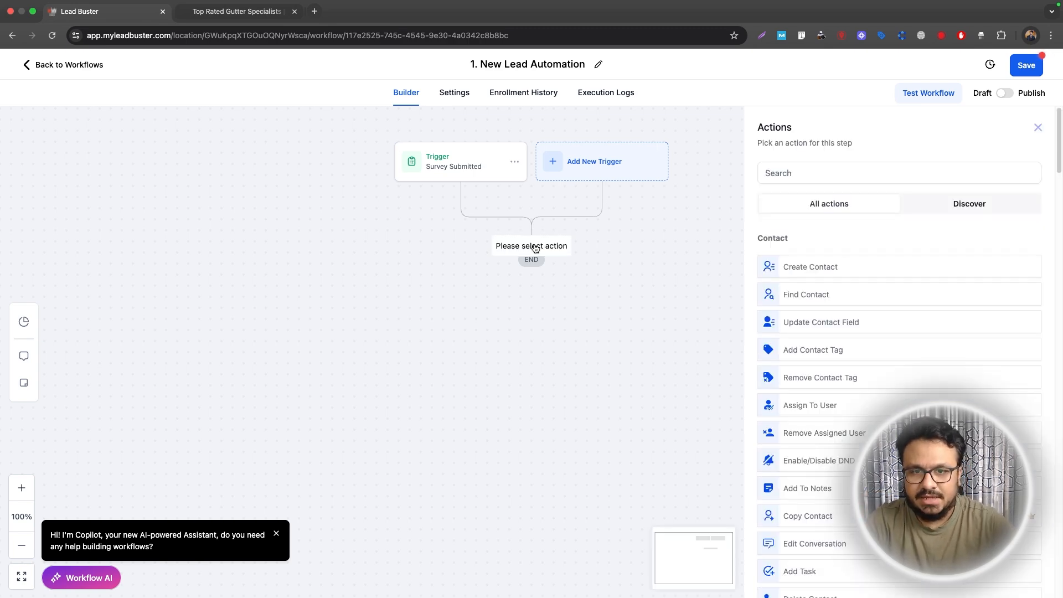
click(823, 172)
text(create)
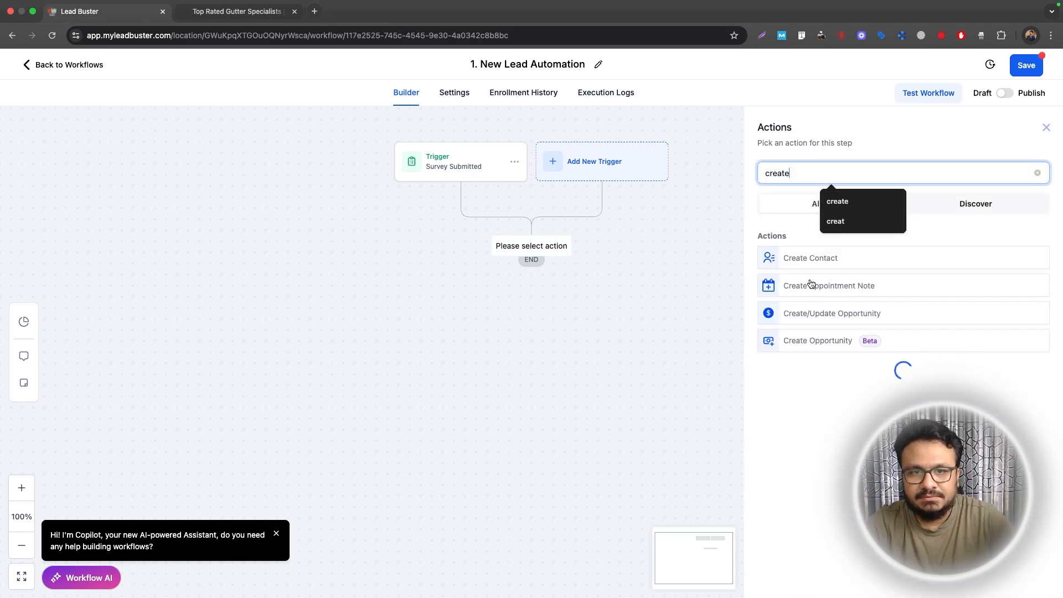
click(806, 313)
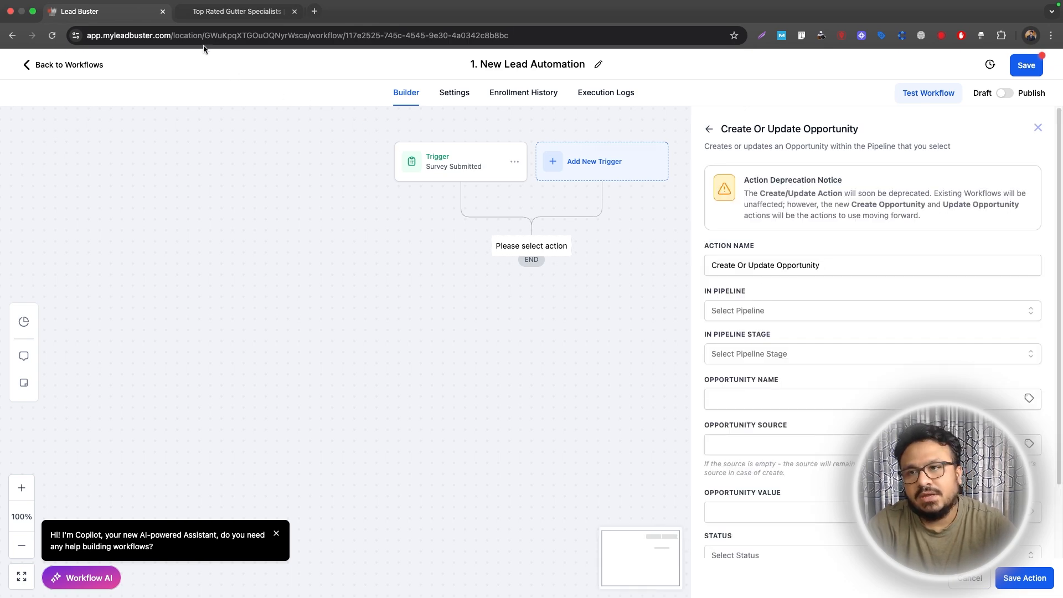
click(741, 310)
click(742, 359)
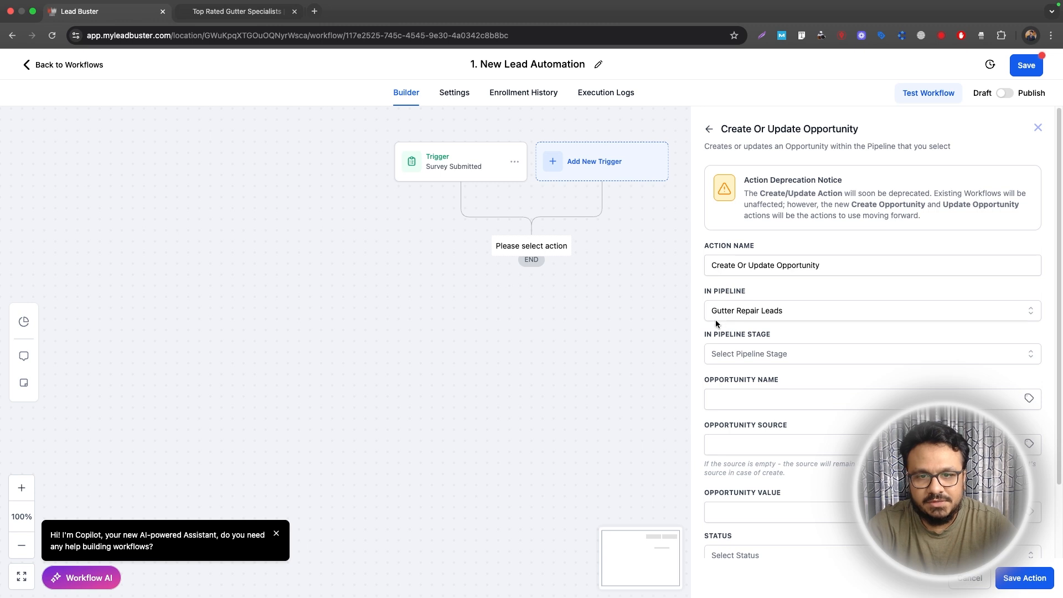
click(742, 352)
click(743, 407)
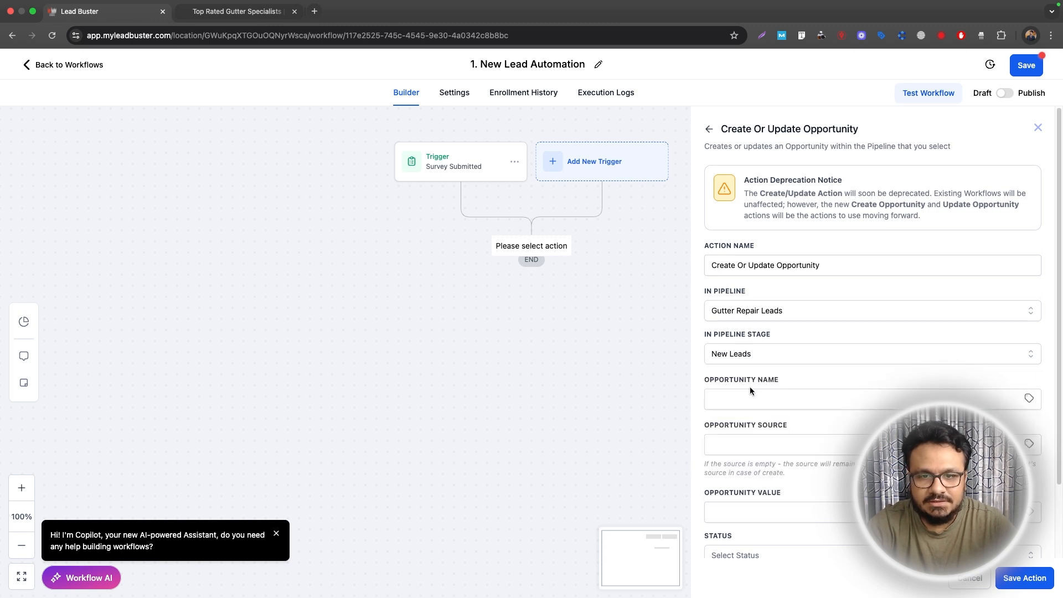
Step: Set the opportunity name to {{contact.name}} and the status to open, and save the action
click(783, 393)
text({{contact.name}})
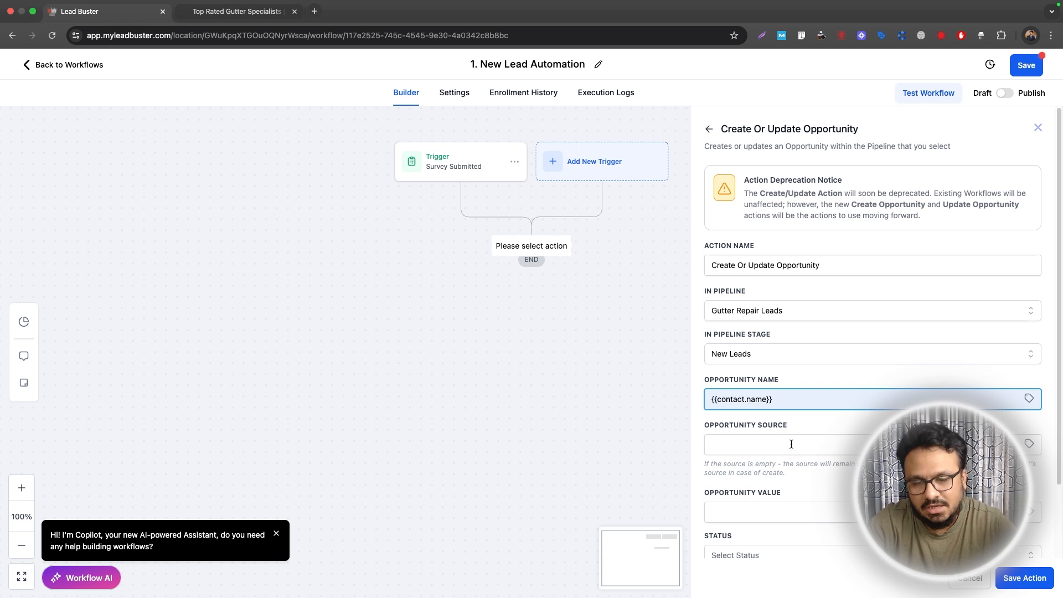
scroll(791, 444, down, 3)
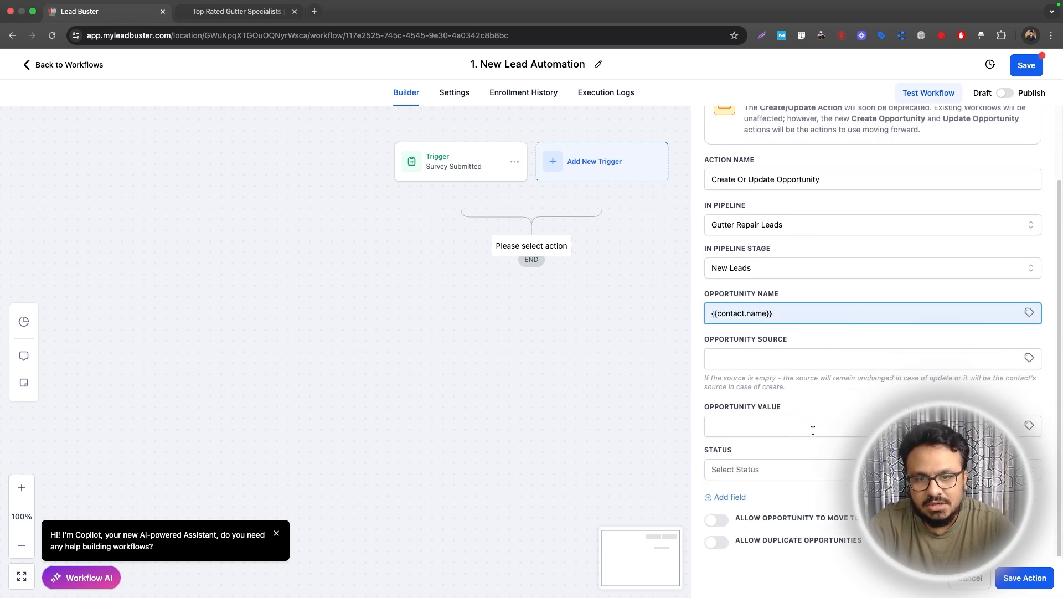
click(813, 430)
click(1031, 424)
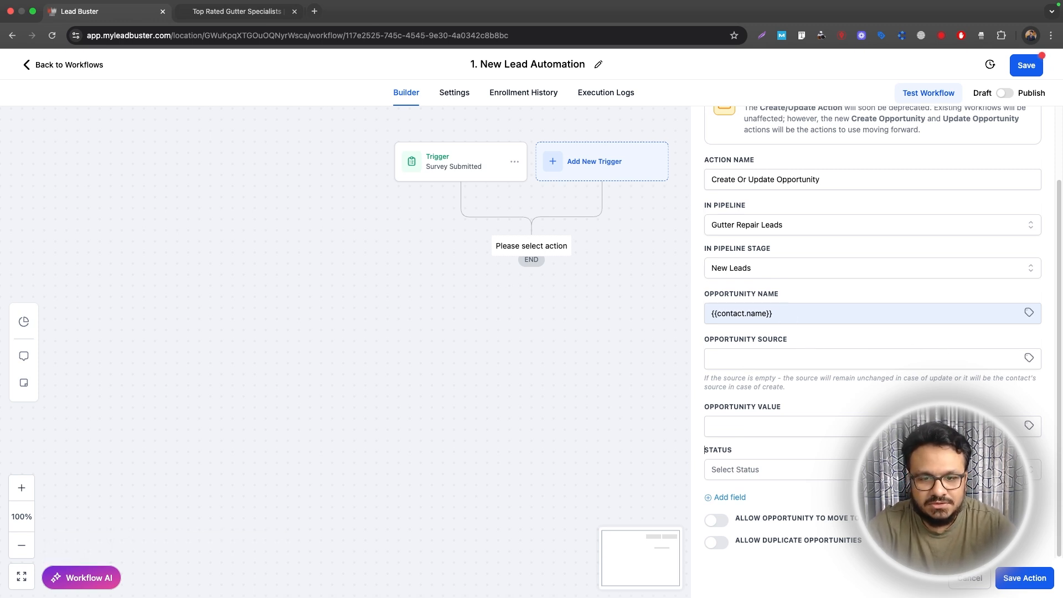
click(736, 470)
click(780, 495)
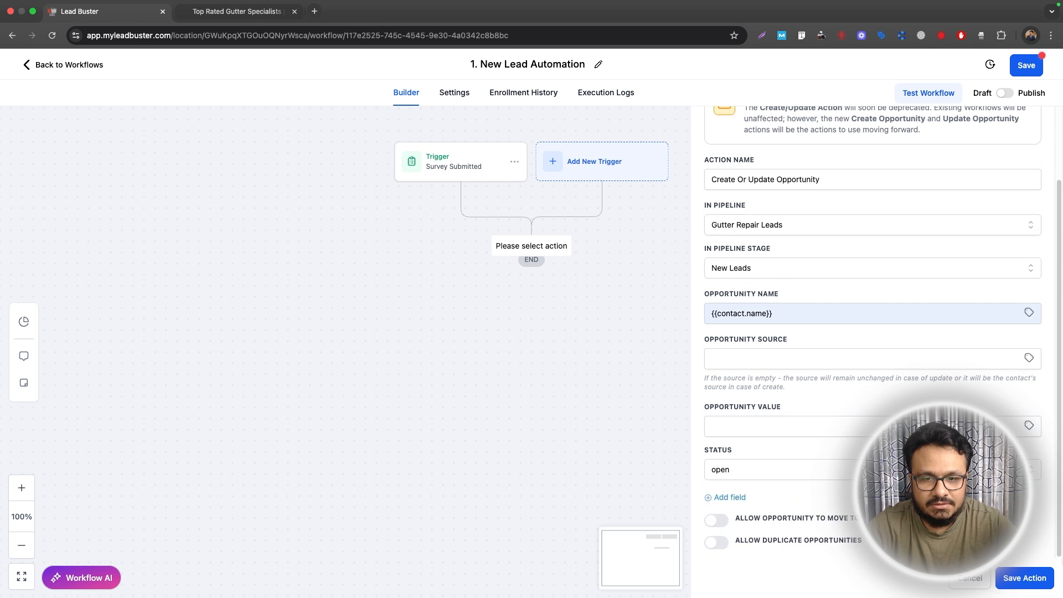
click(1028, 582)
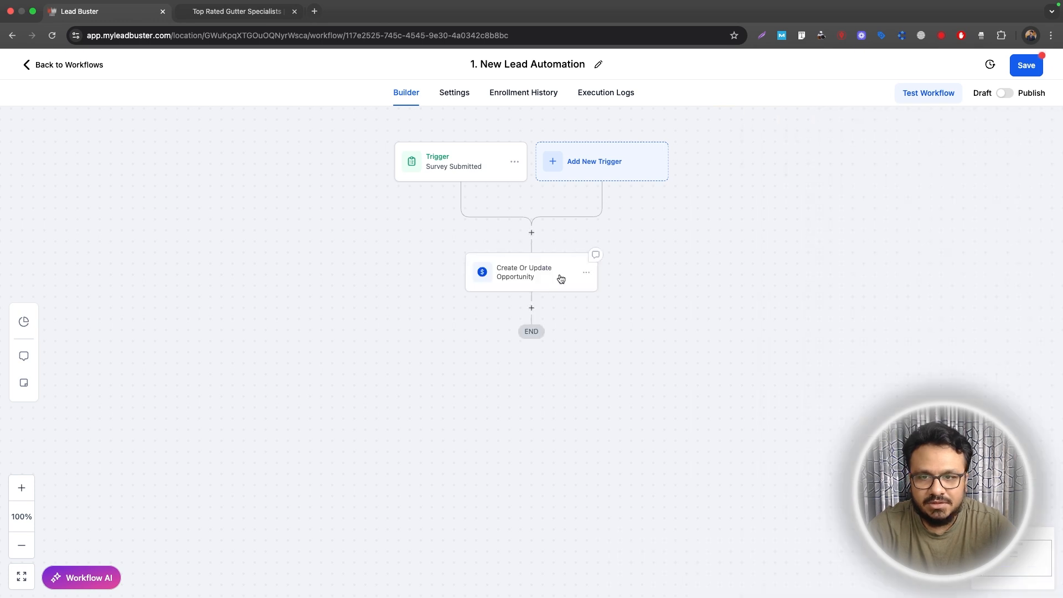
Step: Add a Send Internal Notification action below the Create Or Update Opportunity action, with SMS as the notification type
click(531, 308)
click(865, 172)
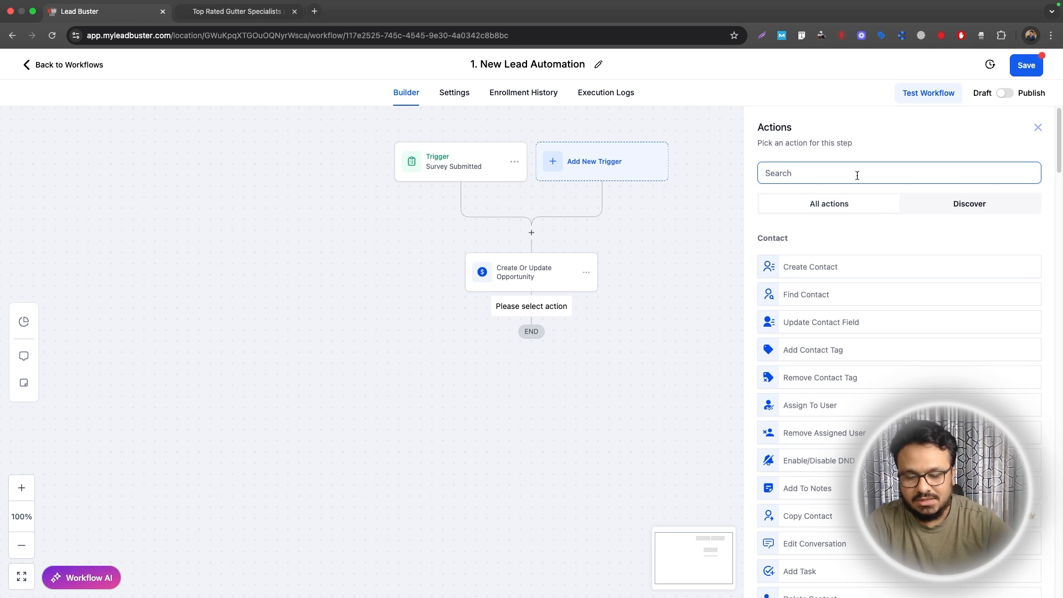
click(857, 176)
text(internal)
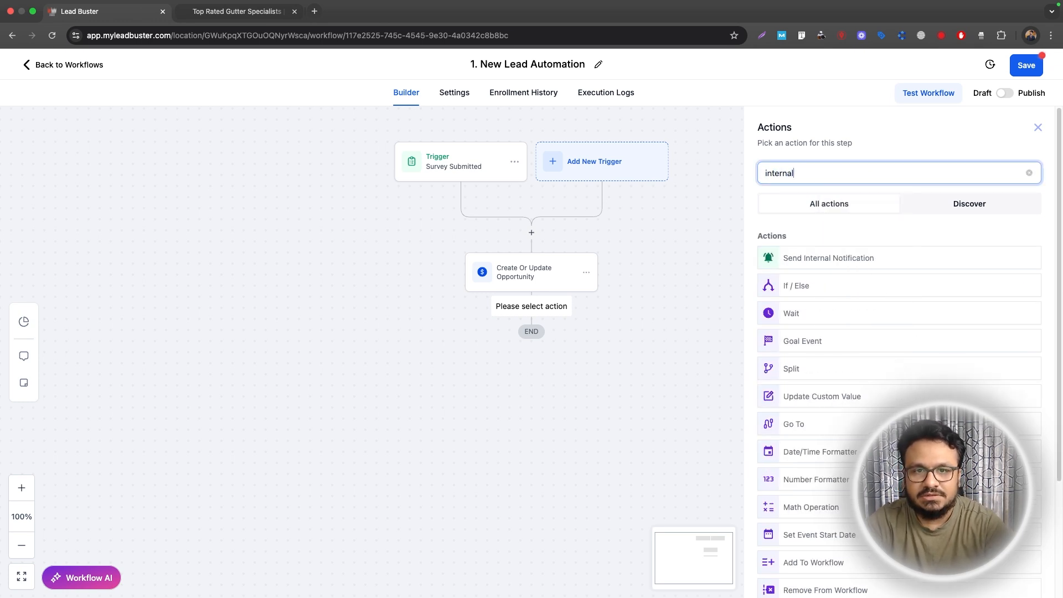
click(848, 257)
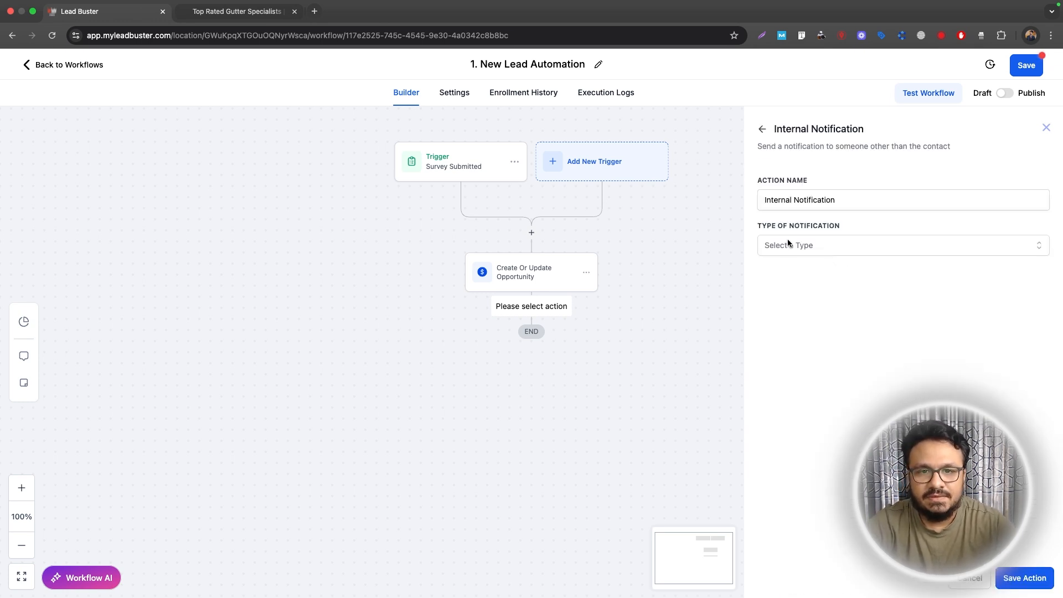
click(788, 245)
click(788, 308)
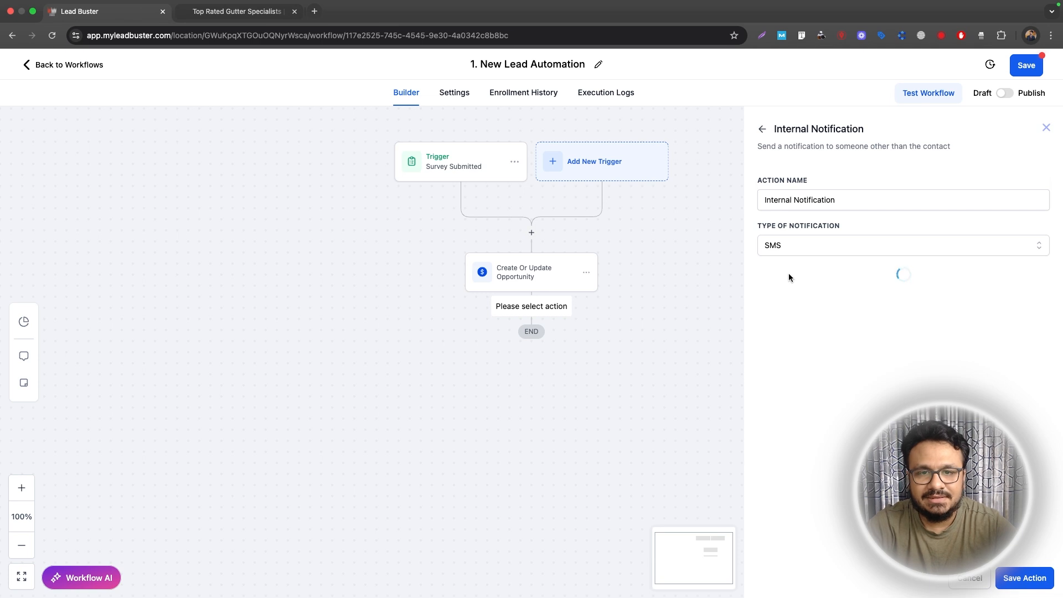
click(797, 292)
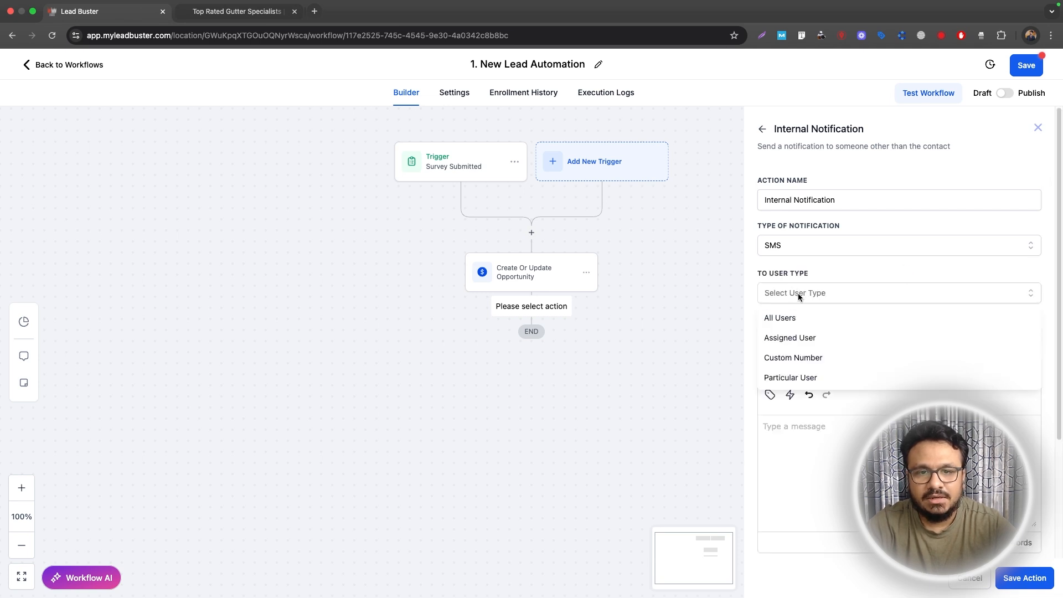
click(798, 377)
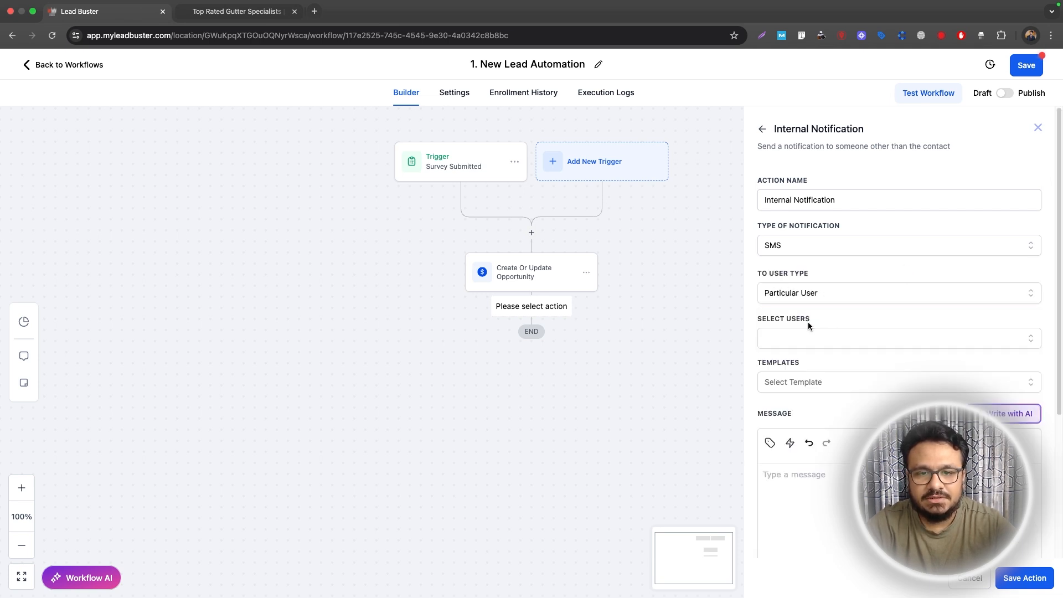
click(815, 340)
Step: Set the SMS recipient type to Custom Number and the number to {{custom_values.business_phone_number}}
click(835, 286)
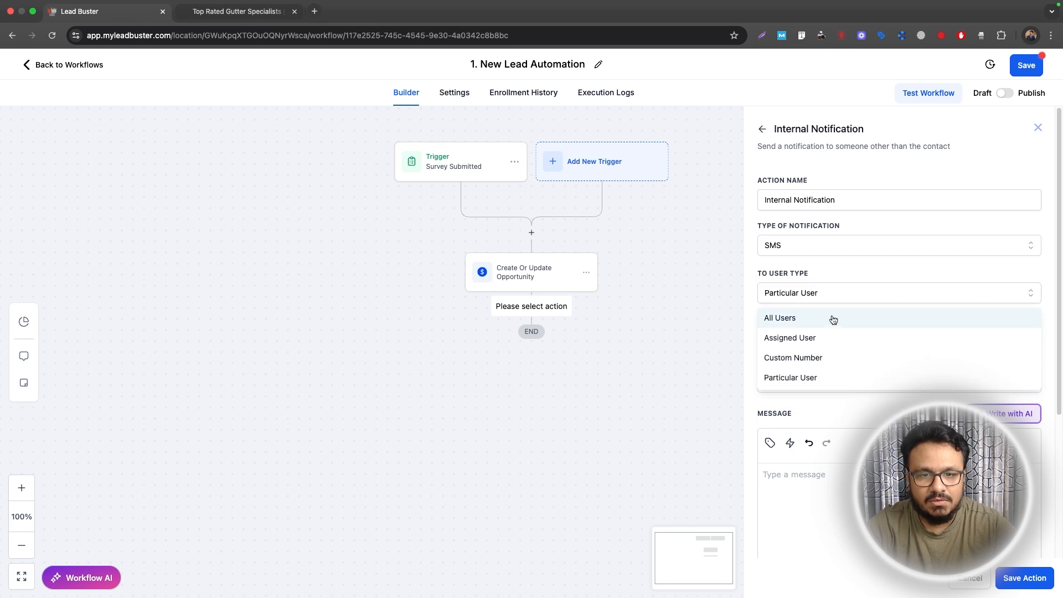
click(812, 354)
click(1021, 341)
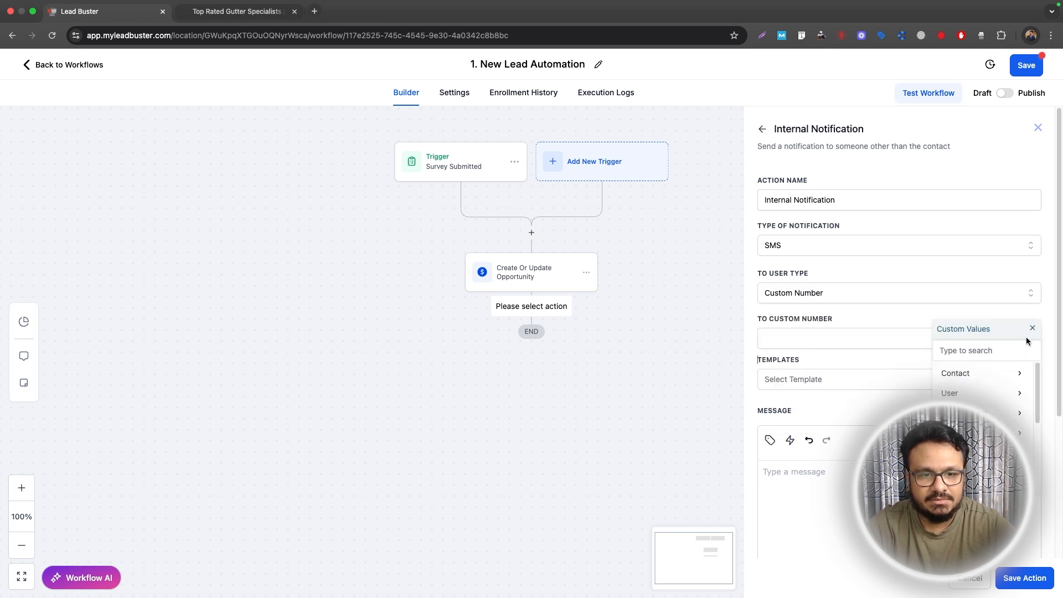
click(968, 474)
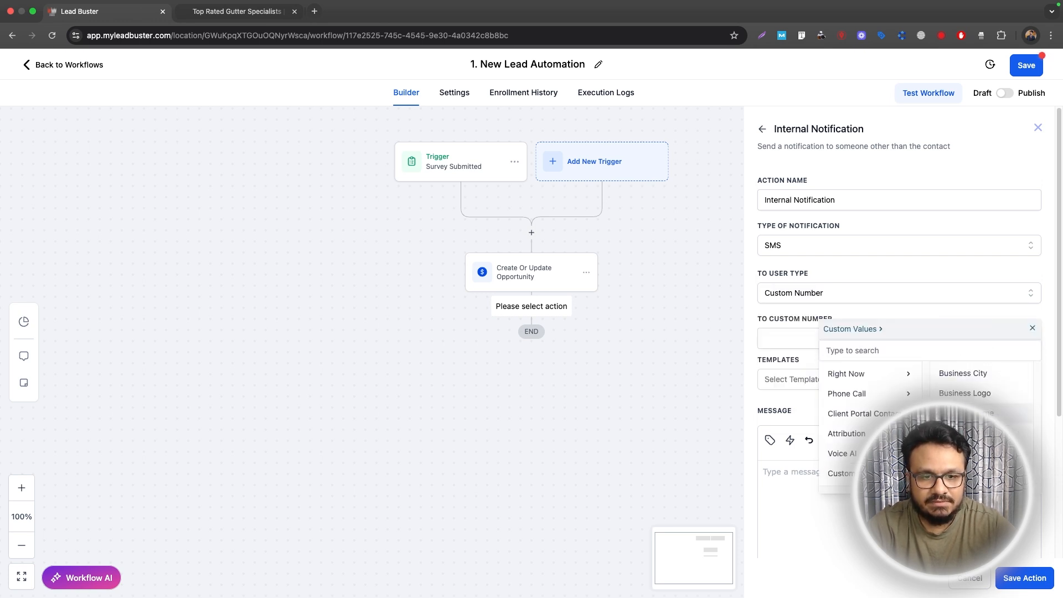
scroll(975, 412, down, 1)
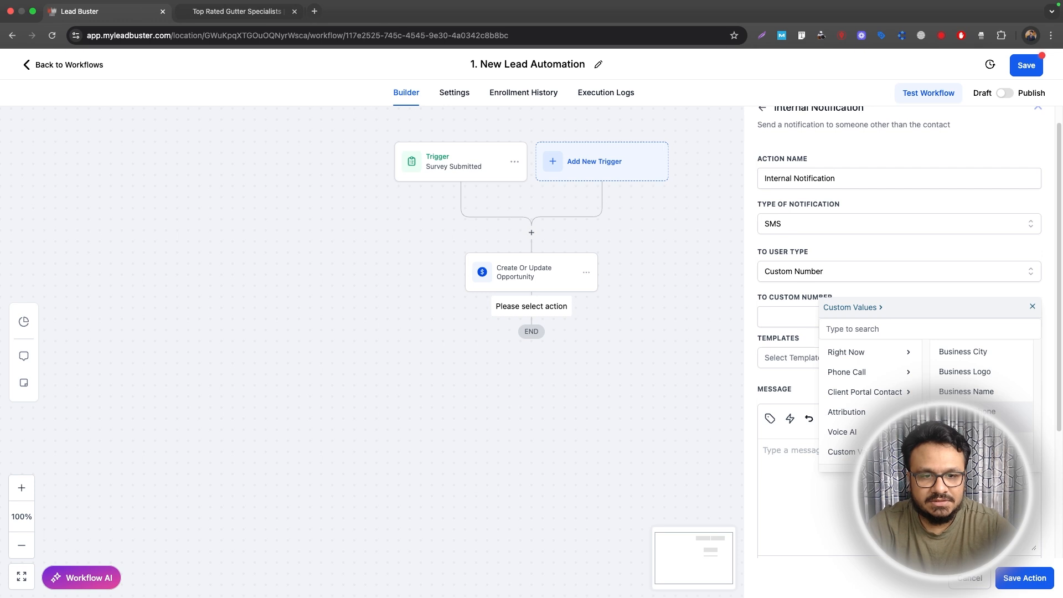
click(966, 411)
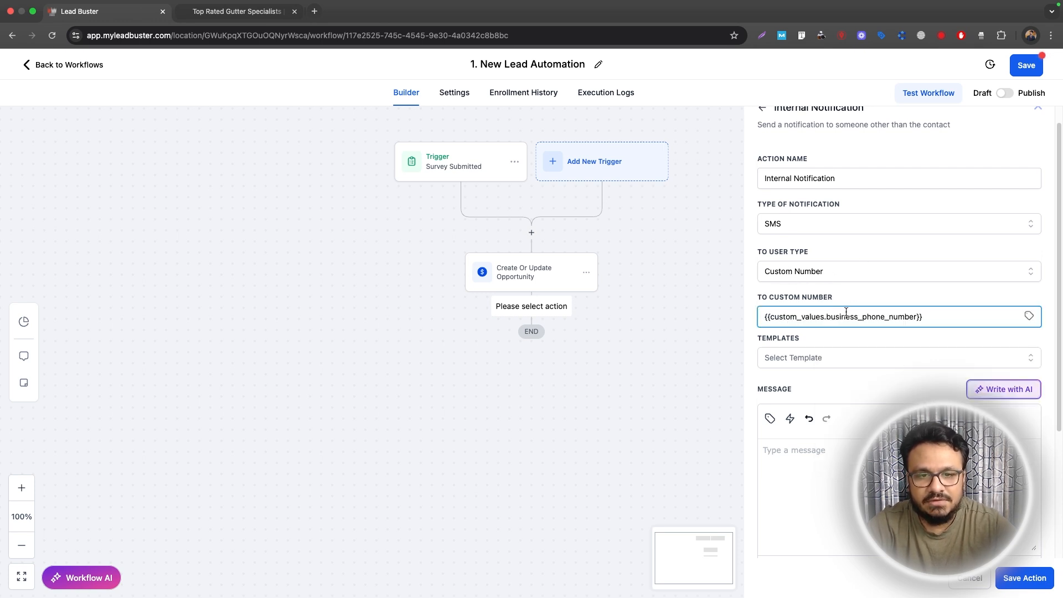
click(871, 358)
click(871, 355)
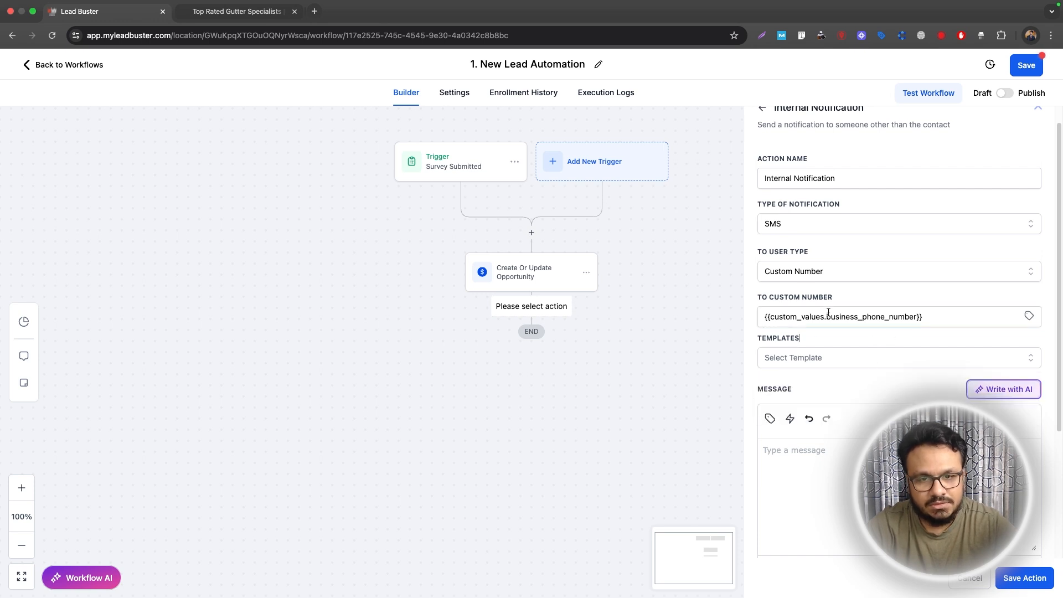
Step: Begin the SMS message with "Hi, new inquiry for Gutter Repair. Details: {{contact.name}}", using the contact's full name custom value
scroll(838, 388, down, 3)
click(838, 364)
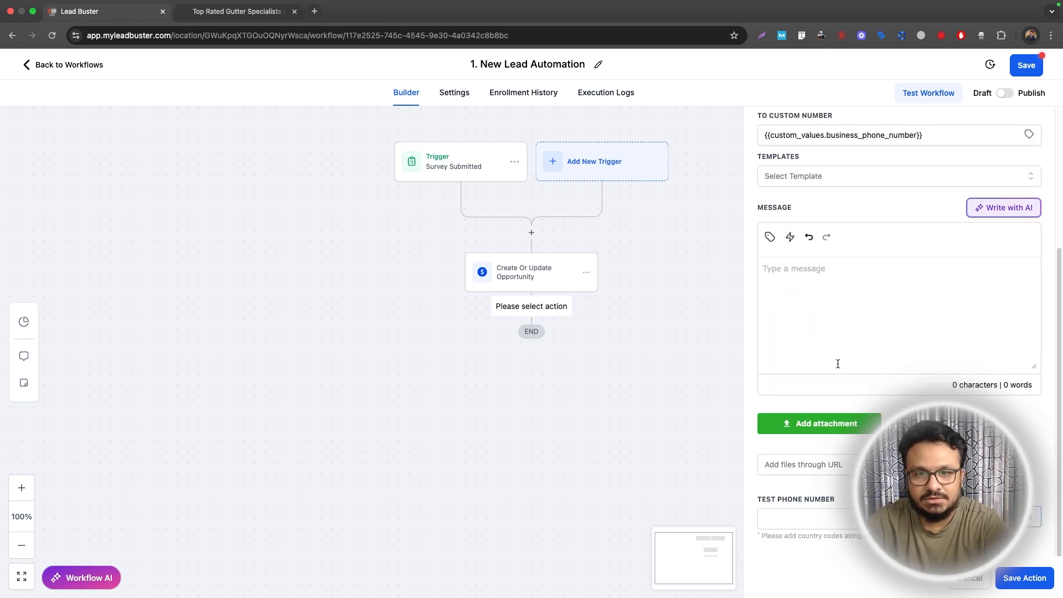
text(Hi  new in)
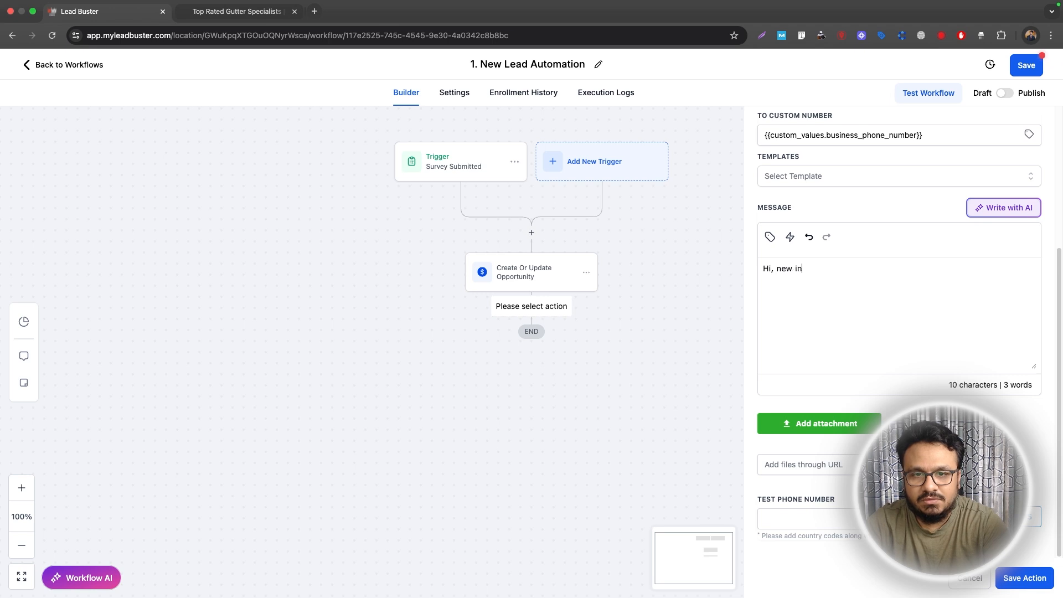
text(qwu)
text(:)
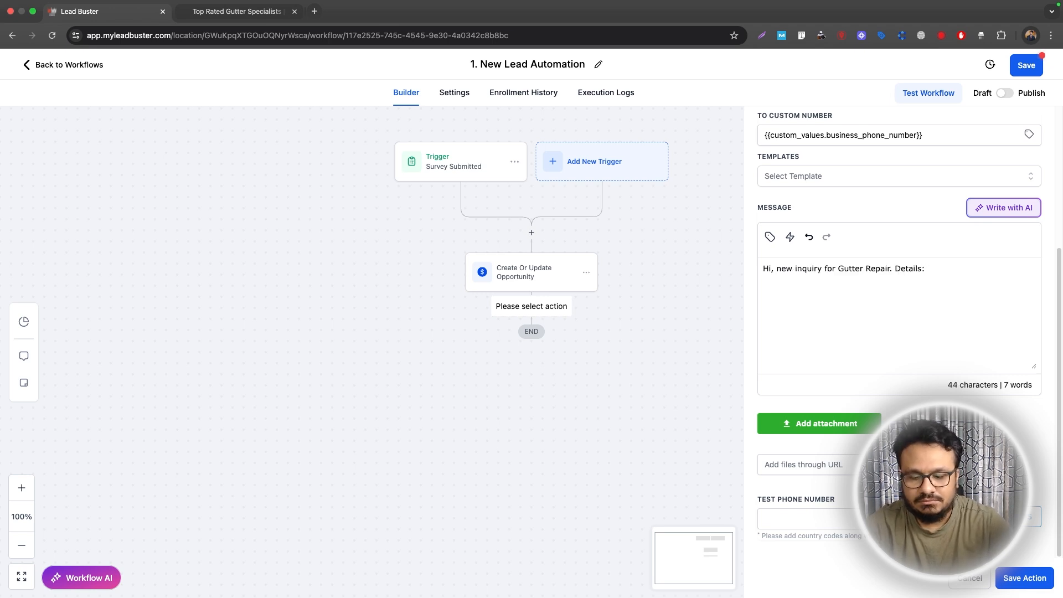
click(769, 236)
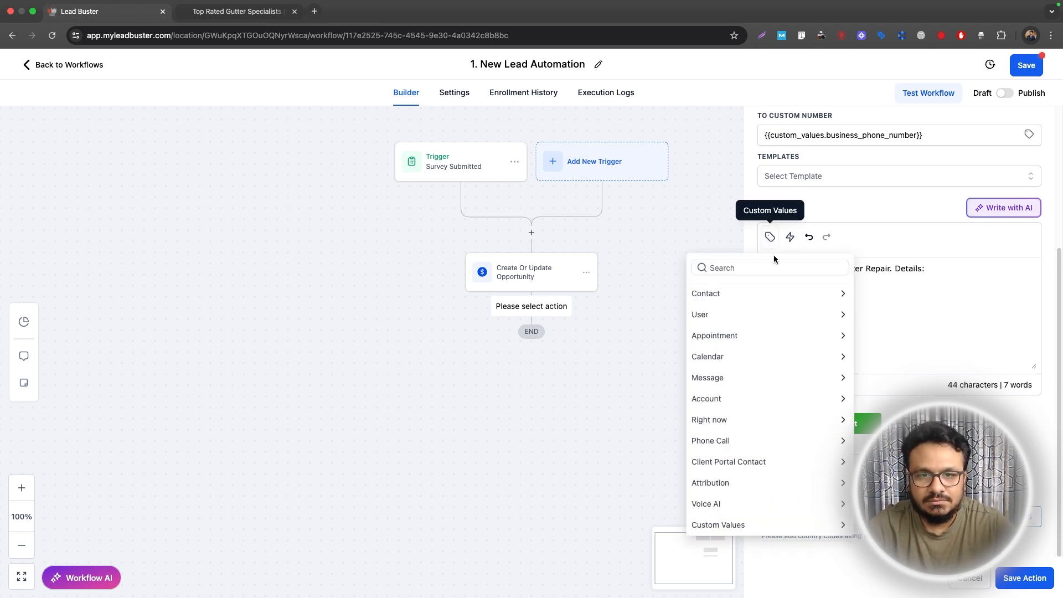
click(749, 290)
click(710, 311)
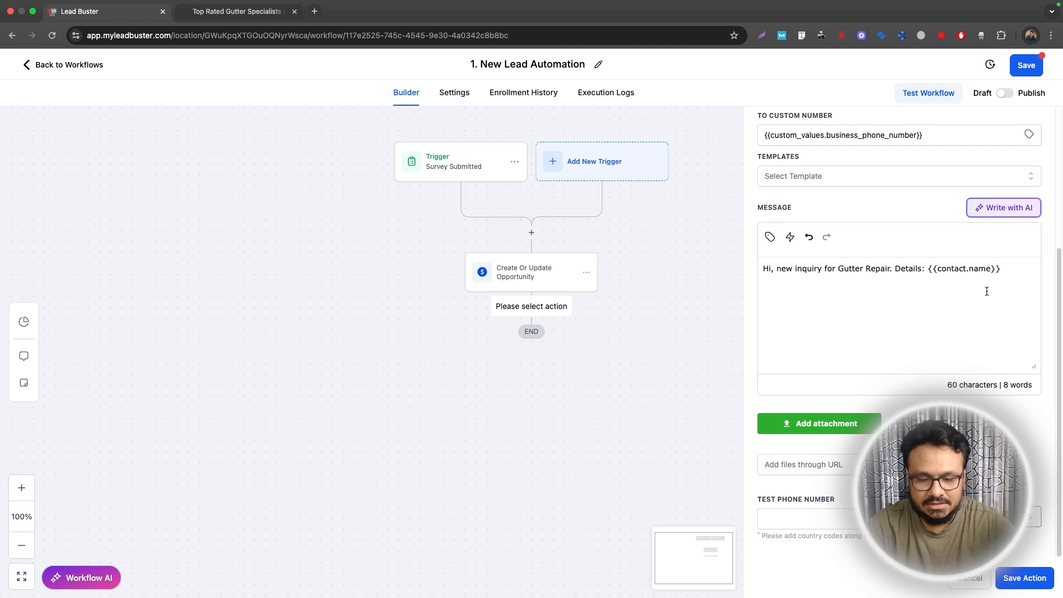
Step: Append the {{contact.email}} and {{contact.phone}} custom values to the message, each preceded by a hyphen
text(-)
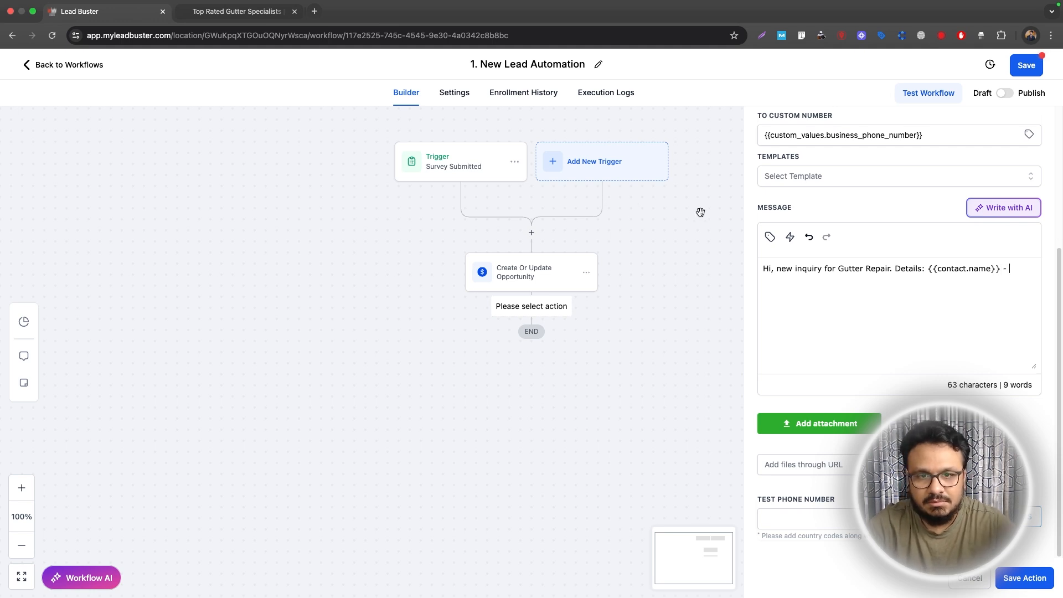
click(769, 237)
right_click(708, 372)
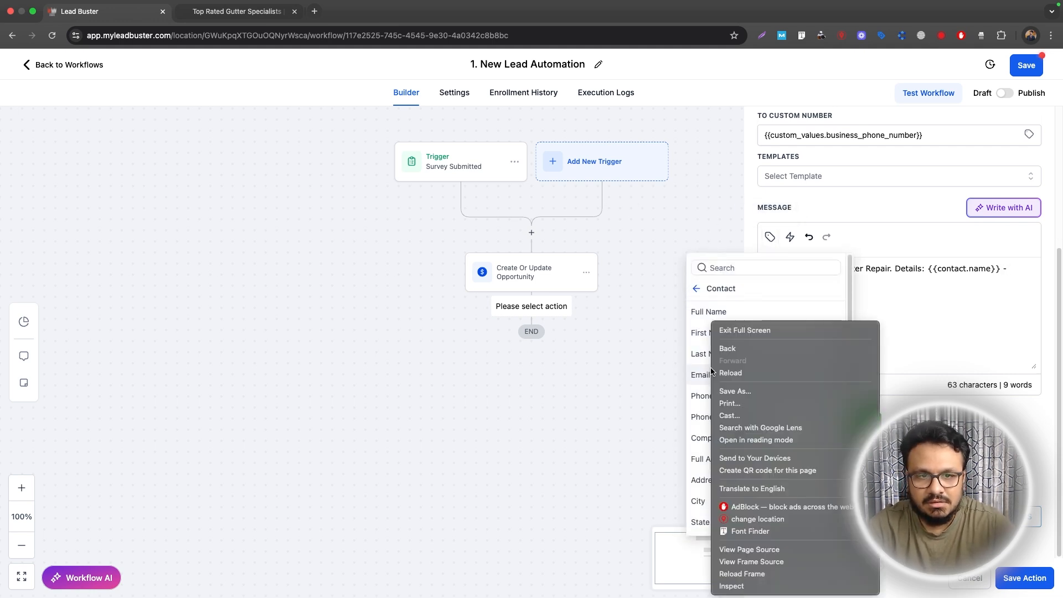
click(708, 372)
click(703, 374)
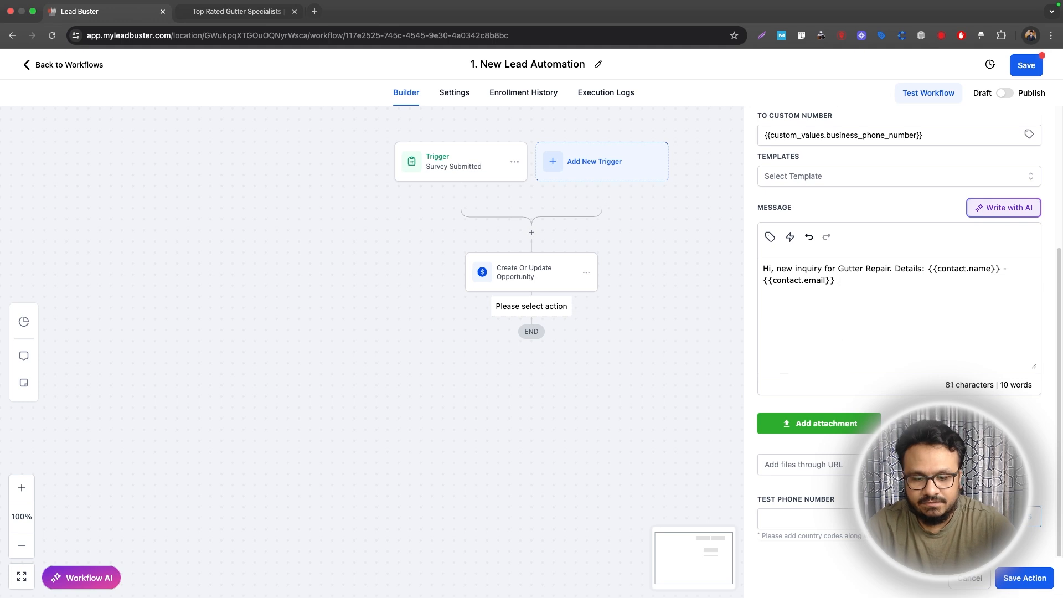
text(-)
click(769, 237)
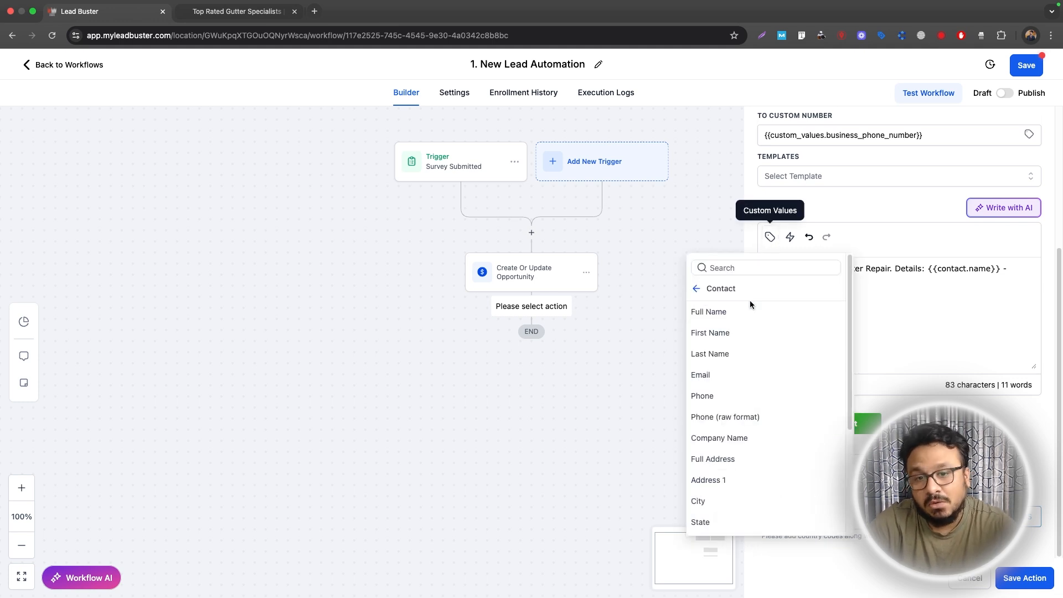
click(720, 382)
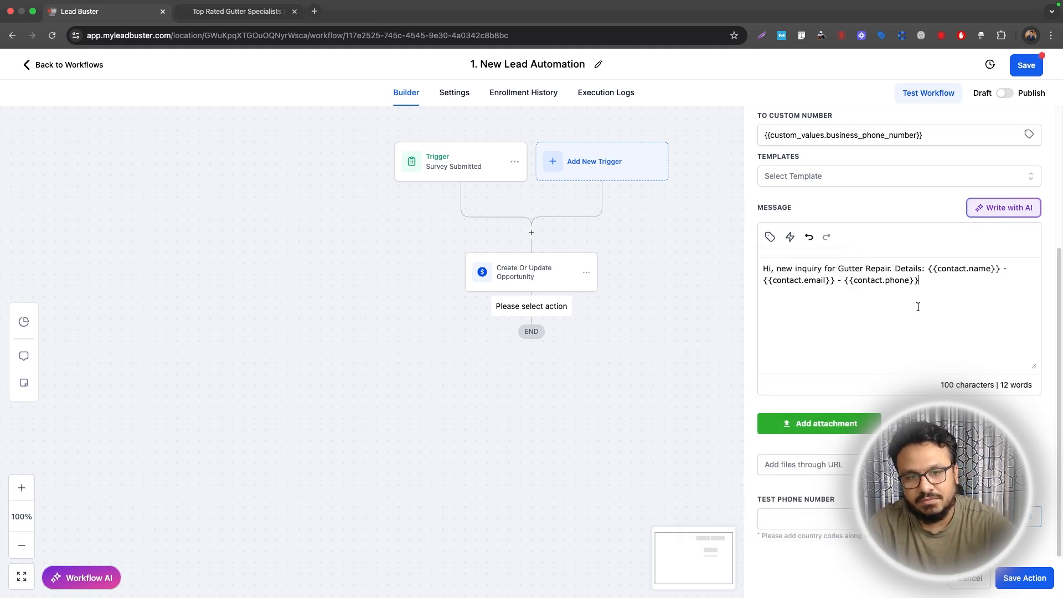
Step: Finish the message with ". Please call/text to follow up ASAP." and save the notification action
text(. )
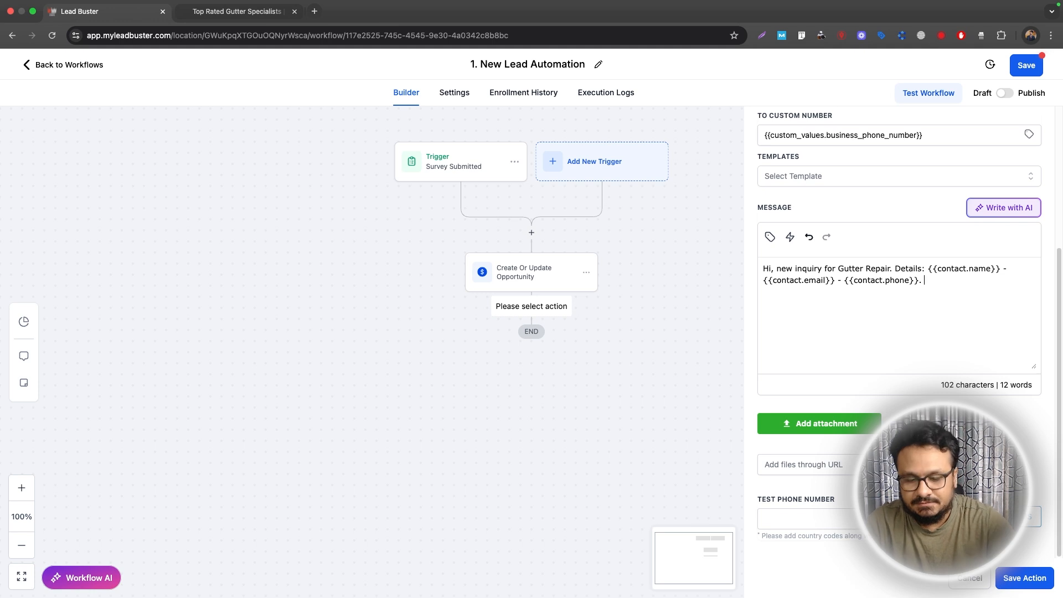
text(Please cal)
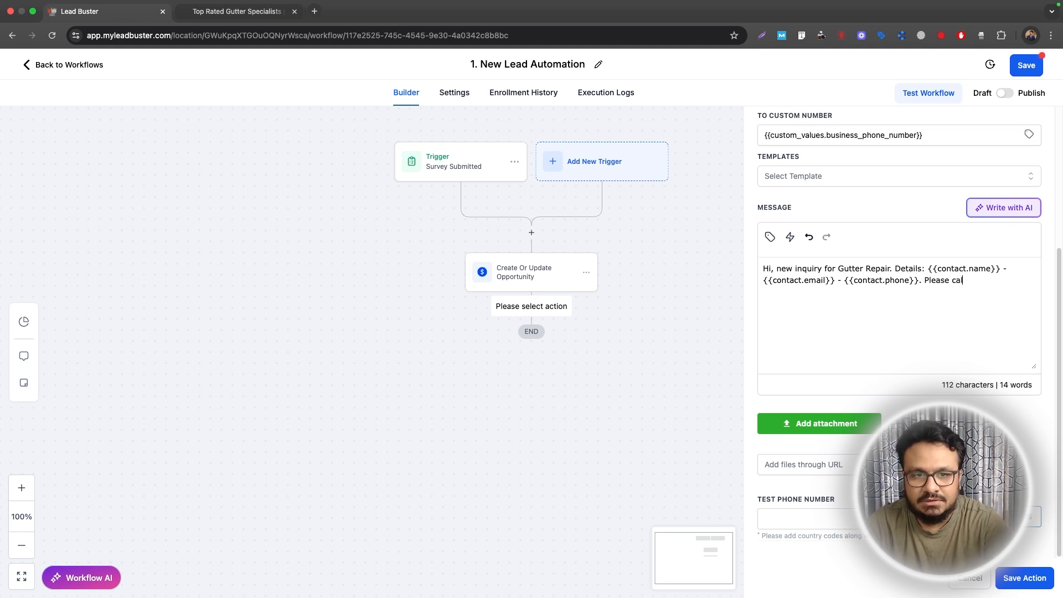
text(l/text)
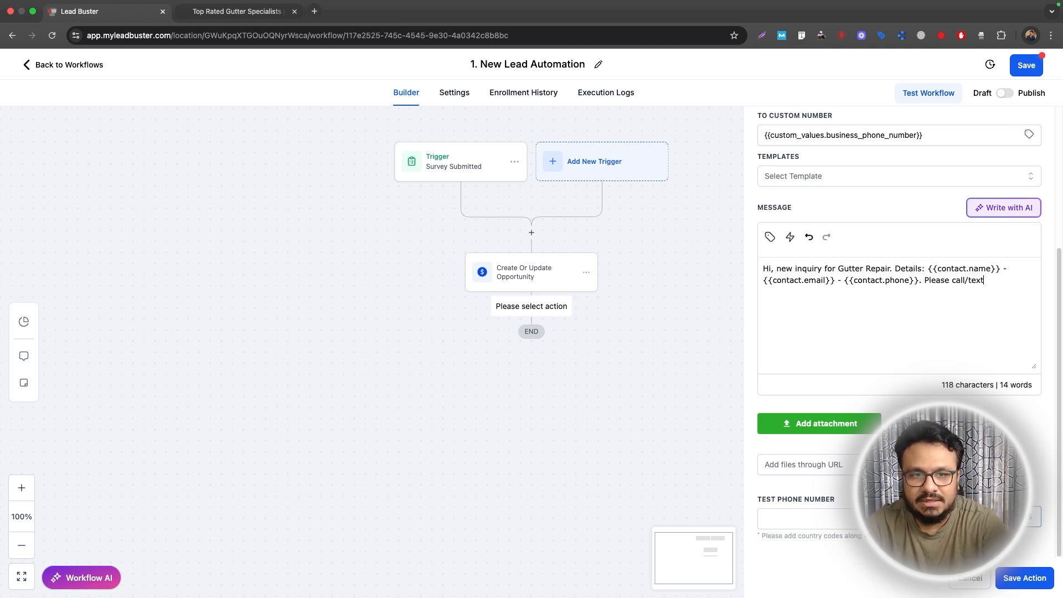
text( to follow up.)
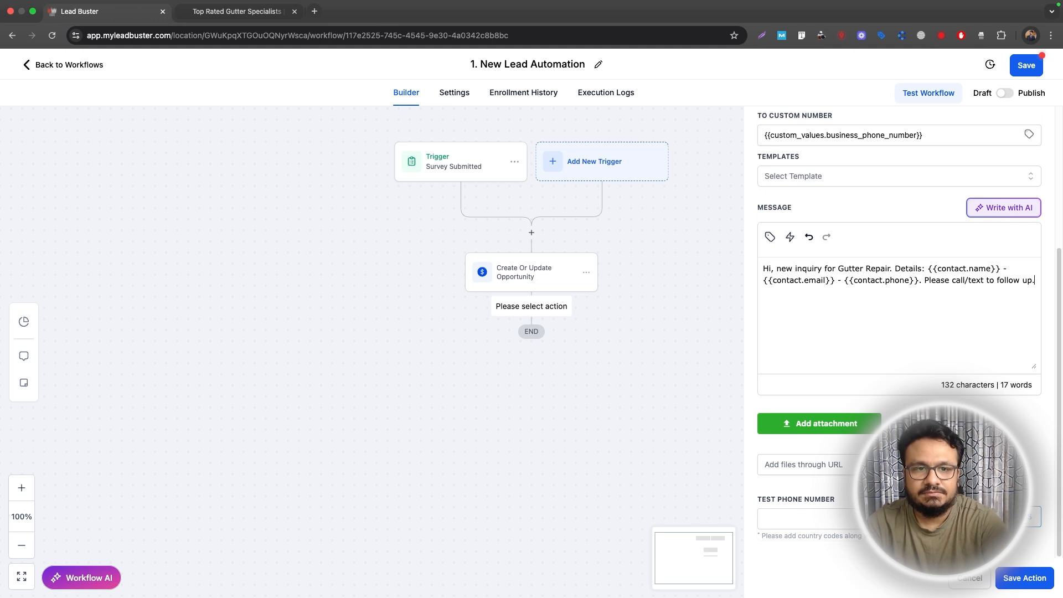
key(BackSpace)
key(Return)
text(ASAP.)
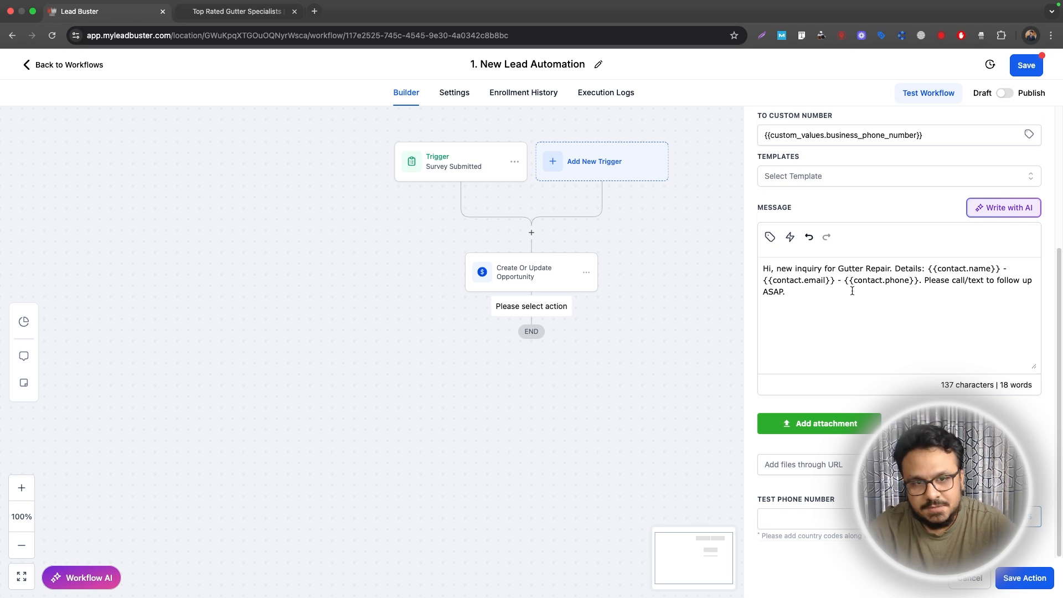
scroll(856, 139, up, 1)
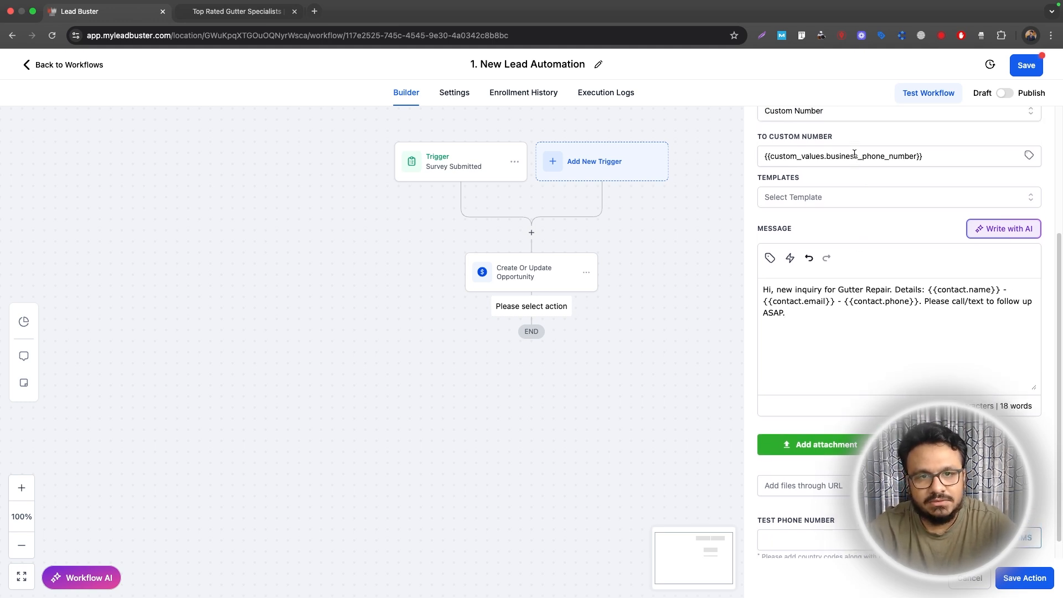
click(1024, 577)
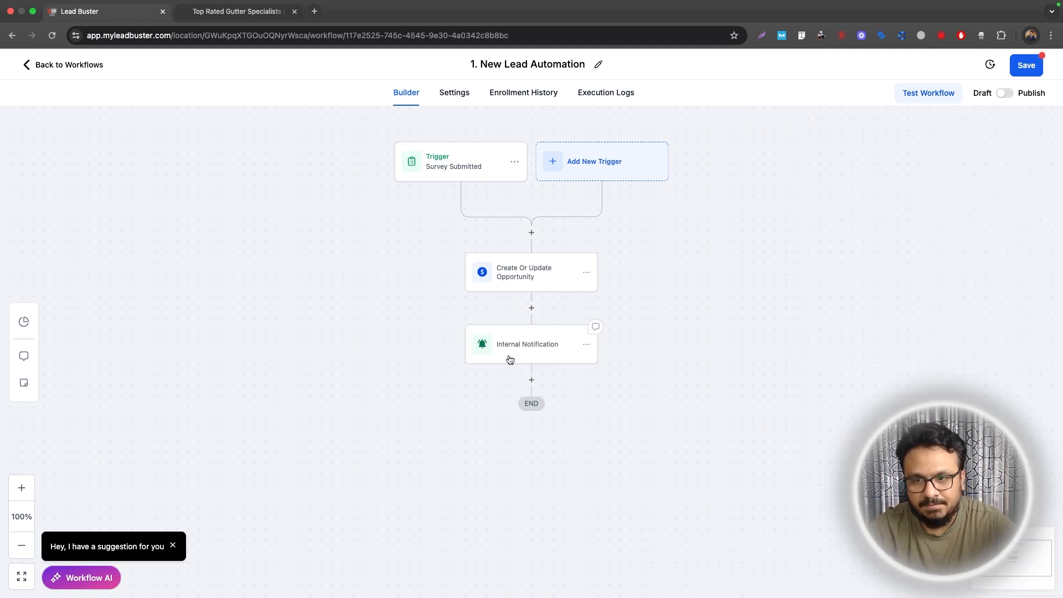
click(532, 380)
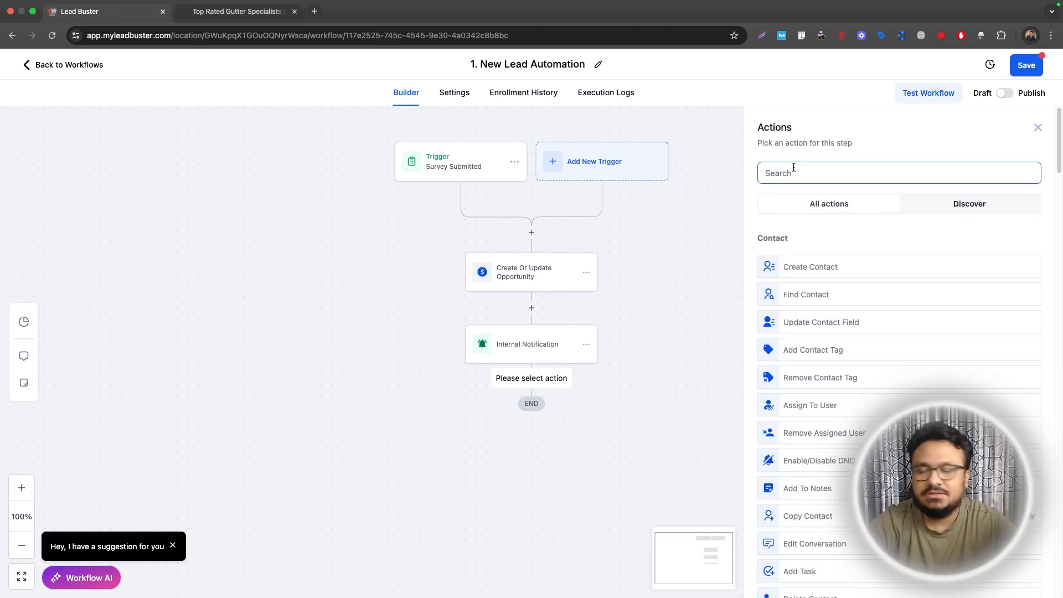
click(709, 143)
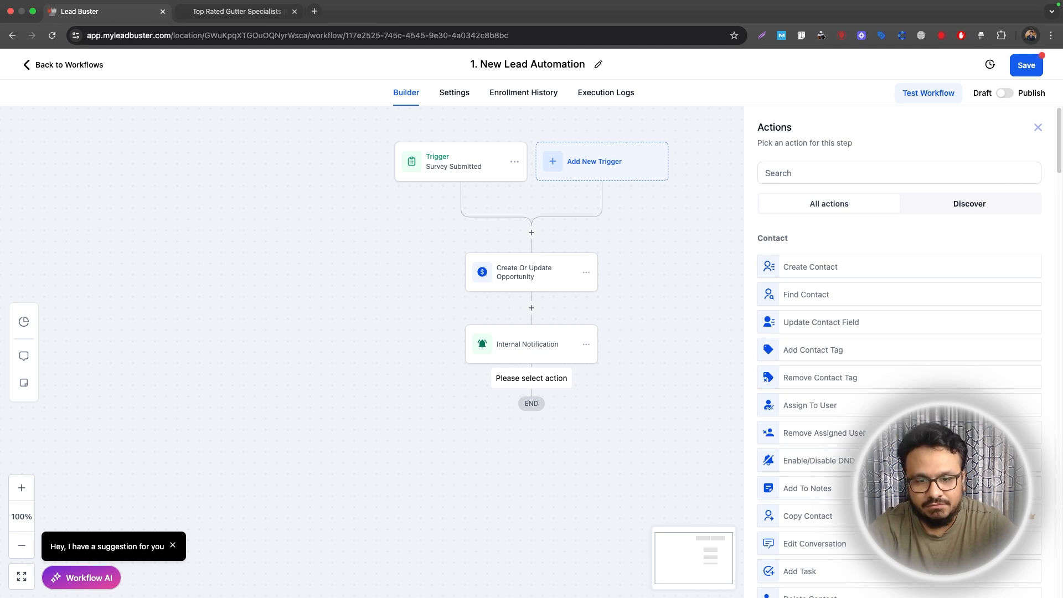
click(847, 173)
text(tag)
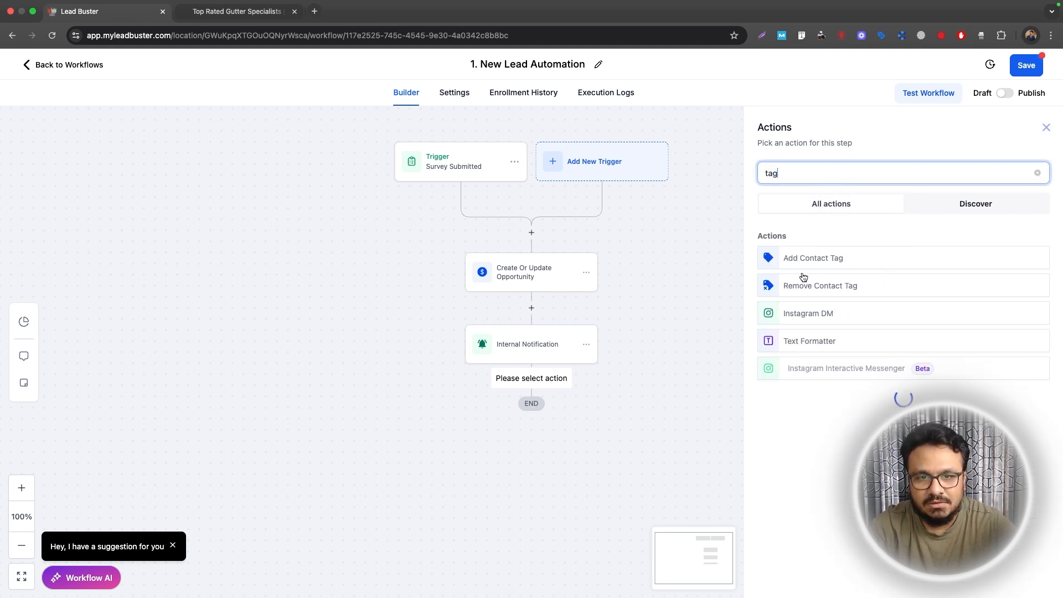
click(805, 259)
click(804, 248)
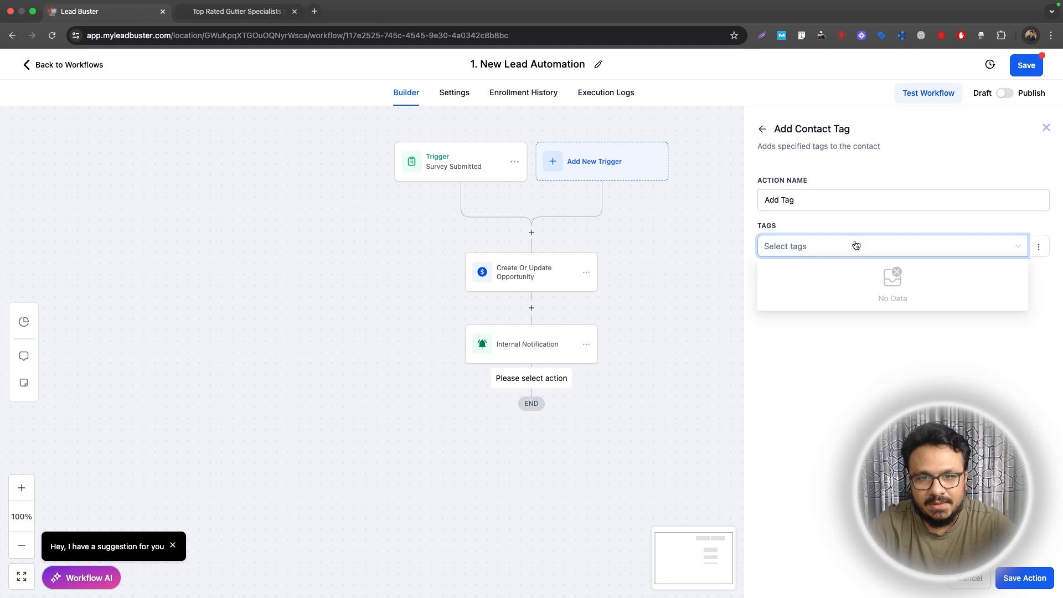
click(1046, 128)
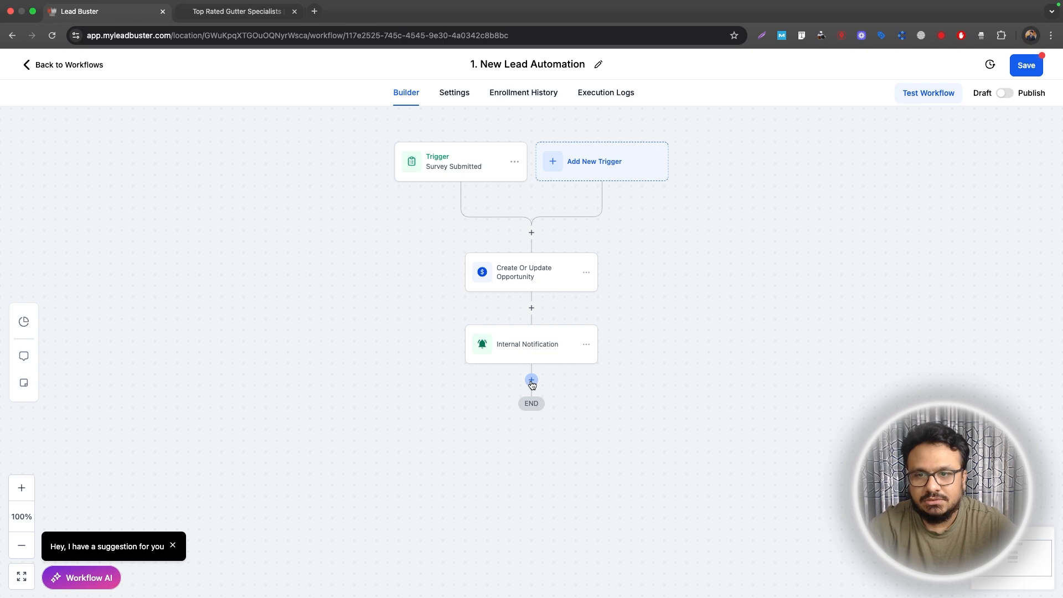
Step: Add a time-delay Wait action of 0.3 minutes after the internal notification, name it "Wait 30 sec" and save it
click(532, 380)
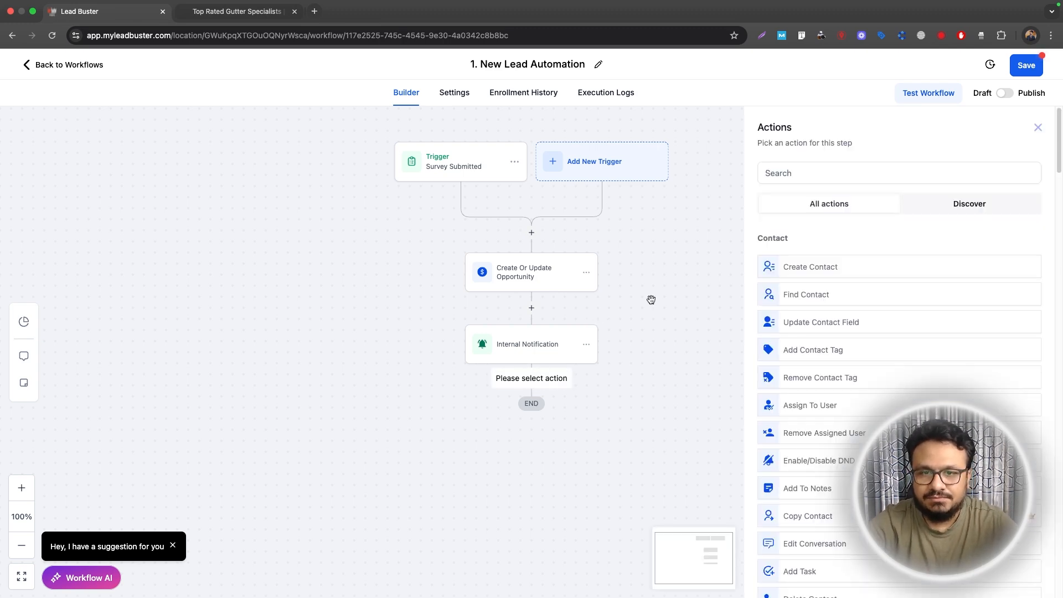
click(818, 174)
text(wa)
click(795, 260)
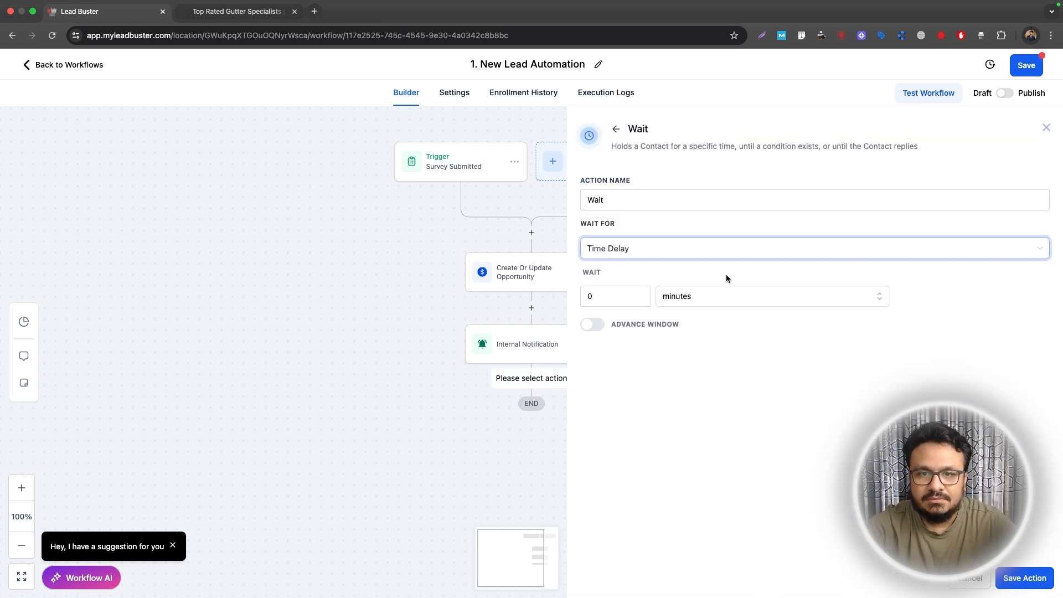
click(607, 298)
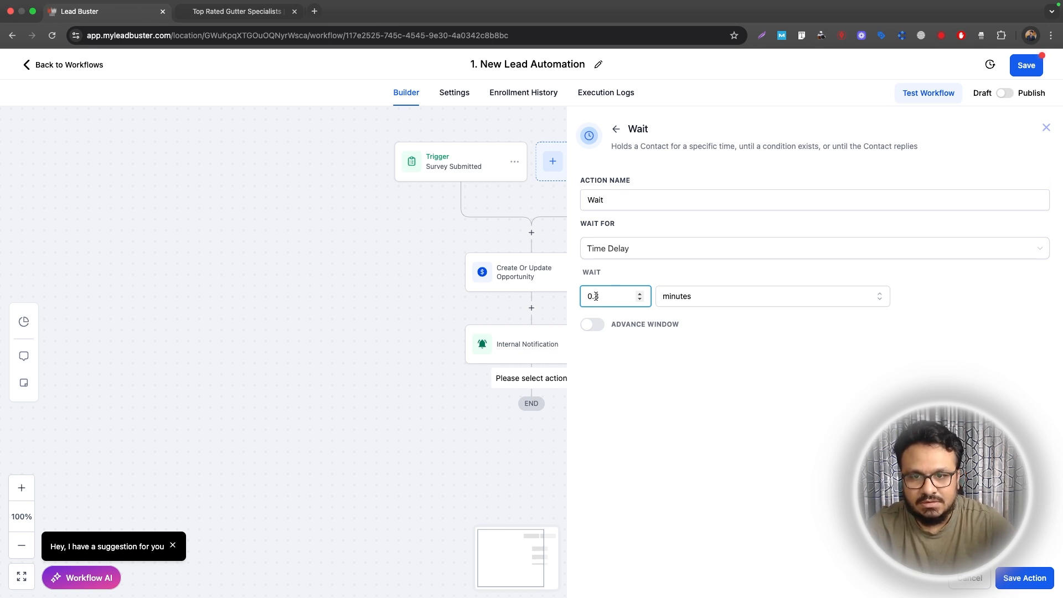
click(692, 303)
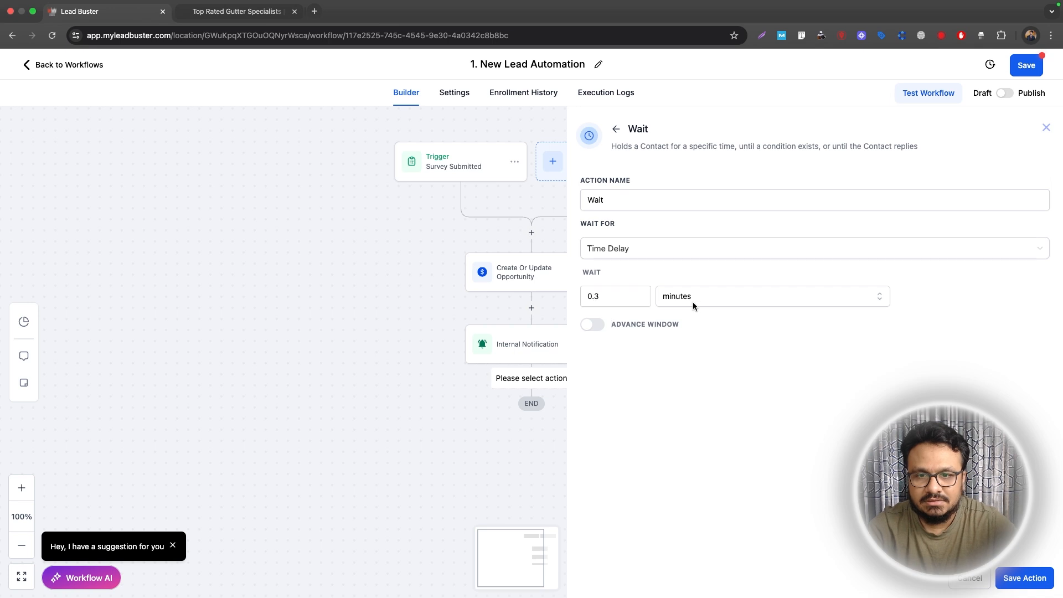
click(627, 330)
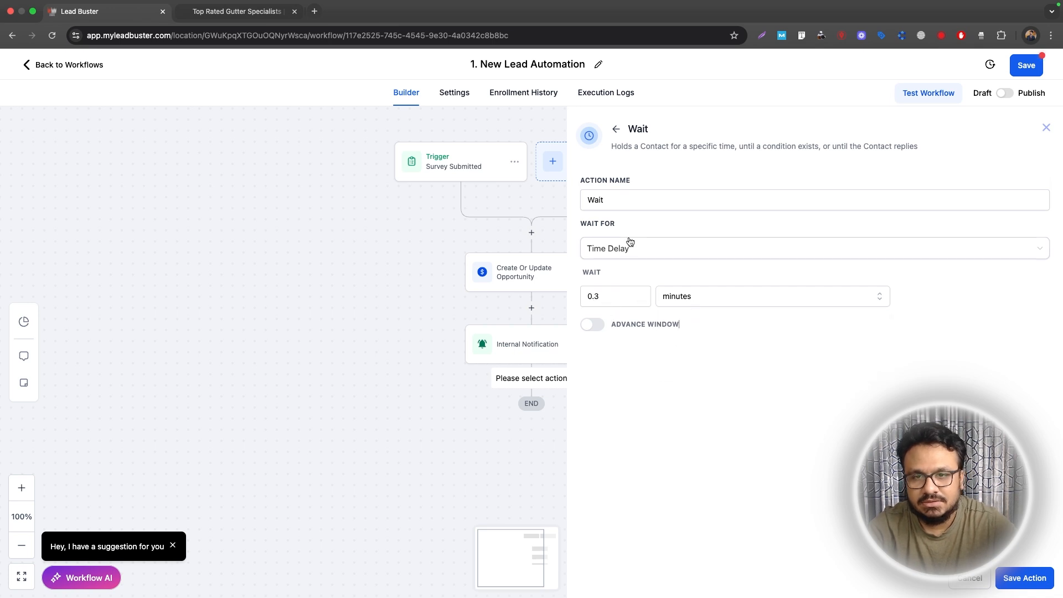
click(640, 197)
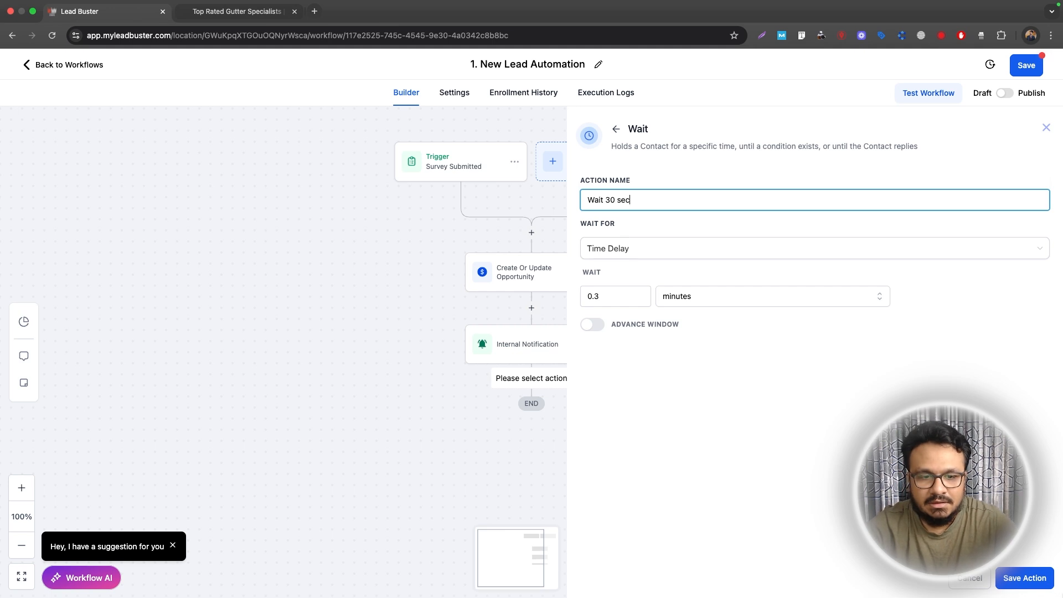
click(1046, 580)
Step: Add a Send Email action after the Wait 30 sec step
click(534, 450)
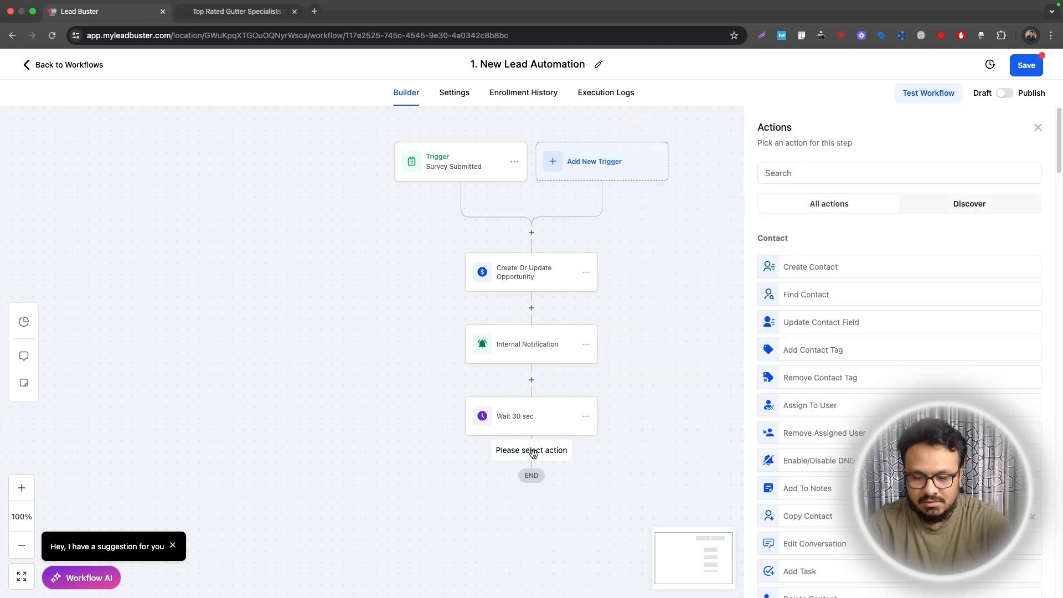
click(853, 173)
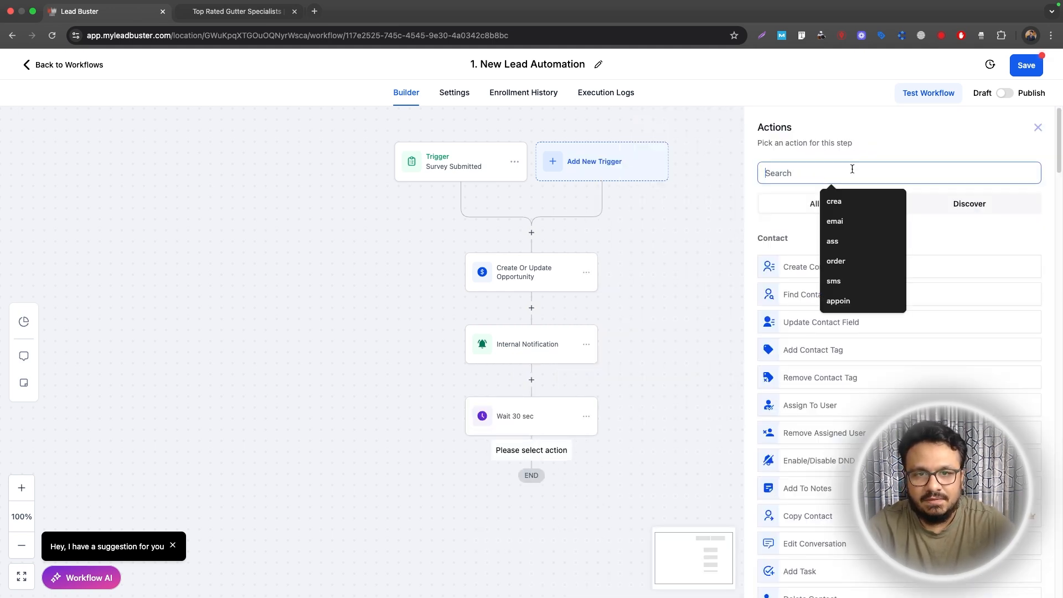
text(email)
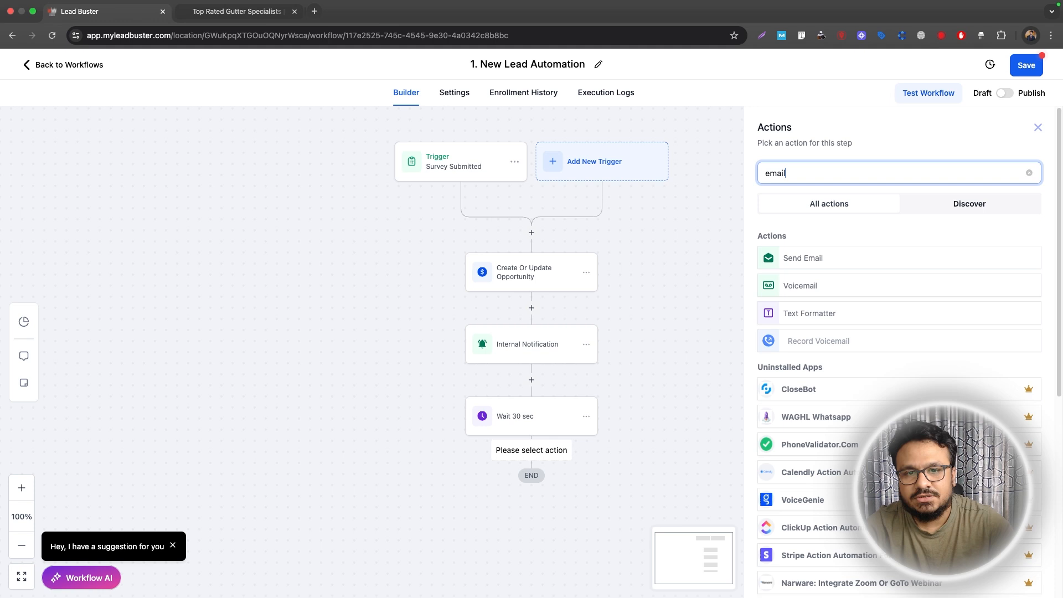
click(823, 259)
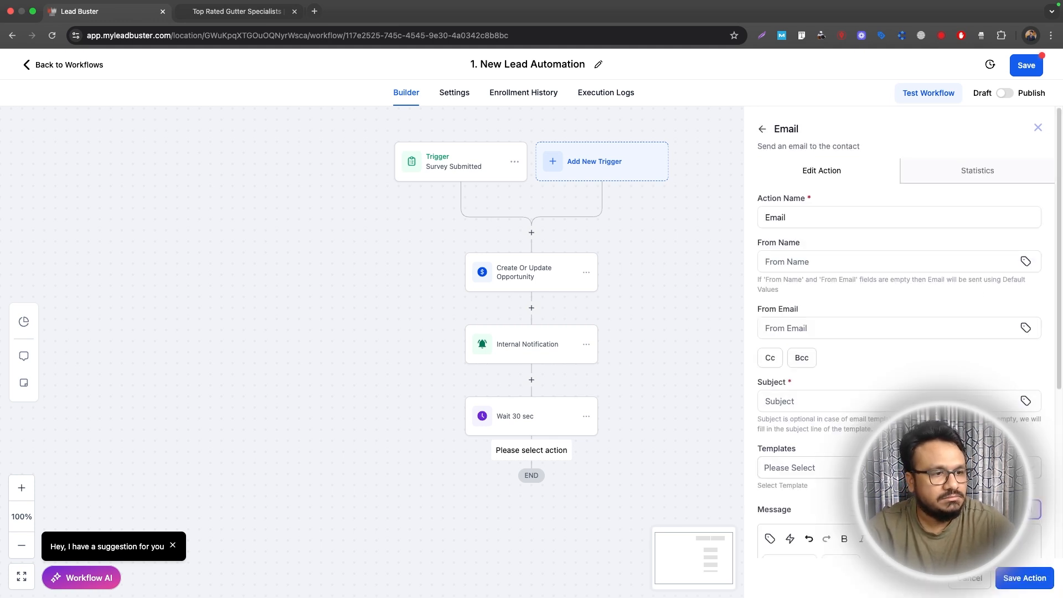
key(super+Tab)
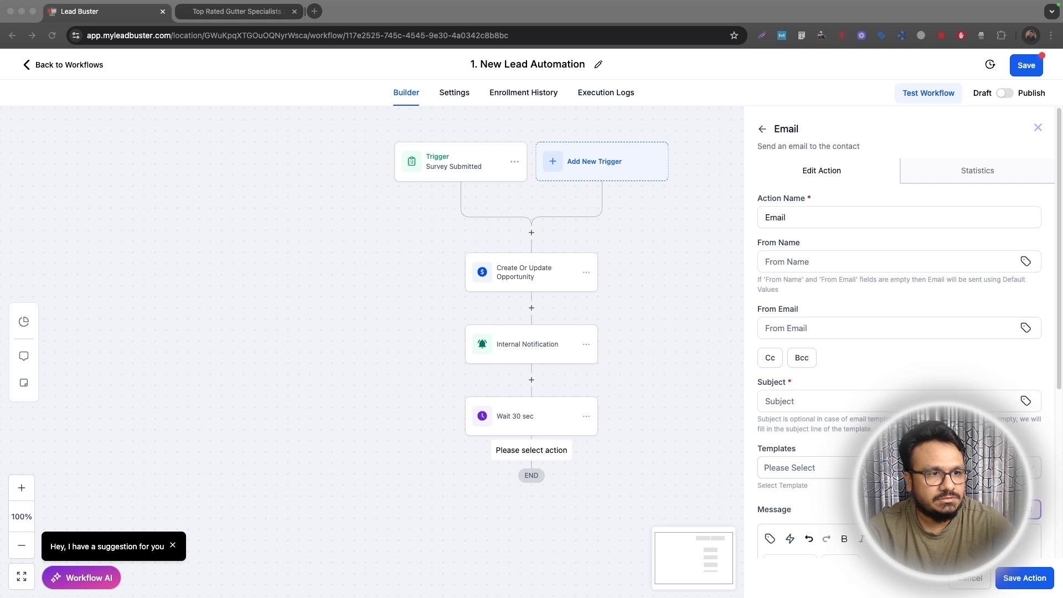
Step: Set the email's From Name to the {{custom_values.business_name}} custom value
click(1026, 260)
click(1025, 261)
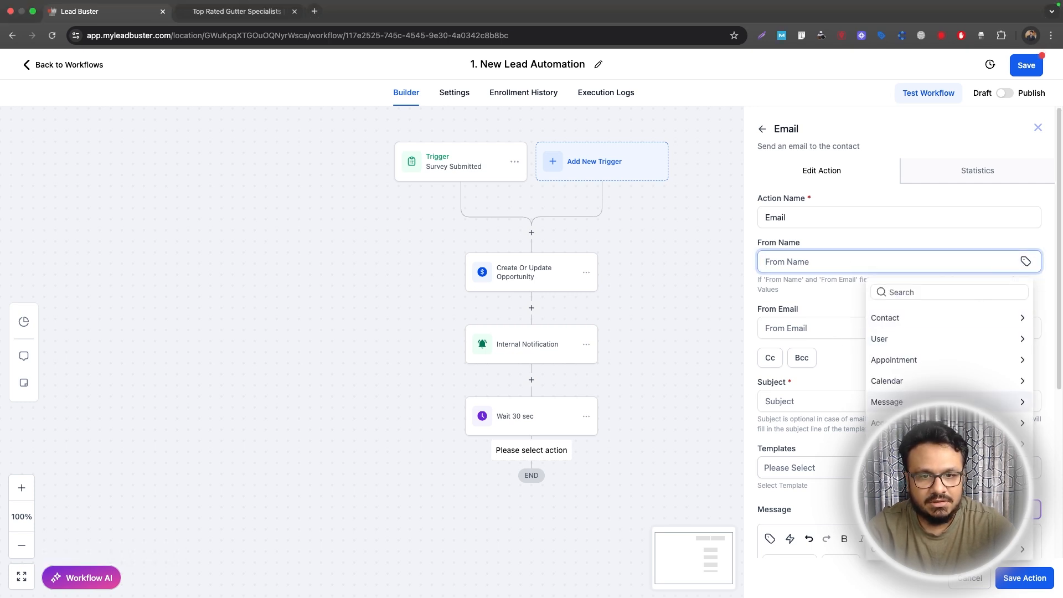
click(933, 549)
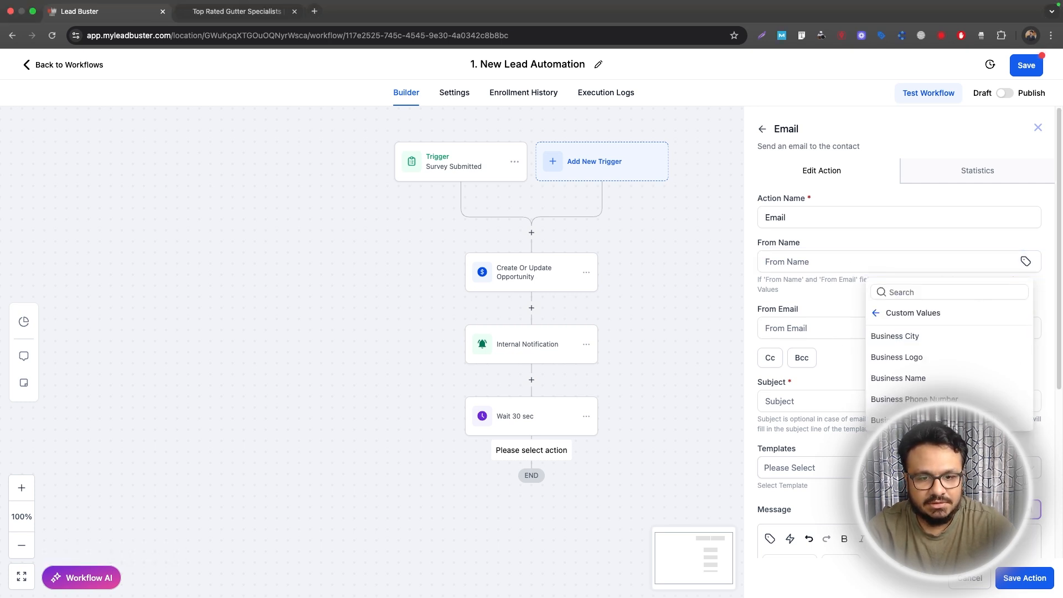
click(914, 381)
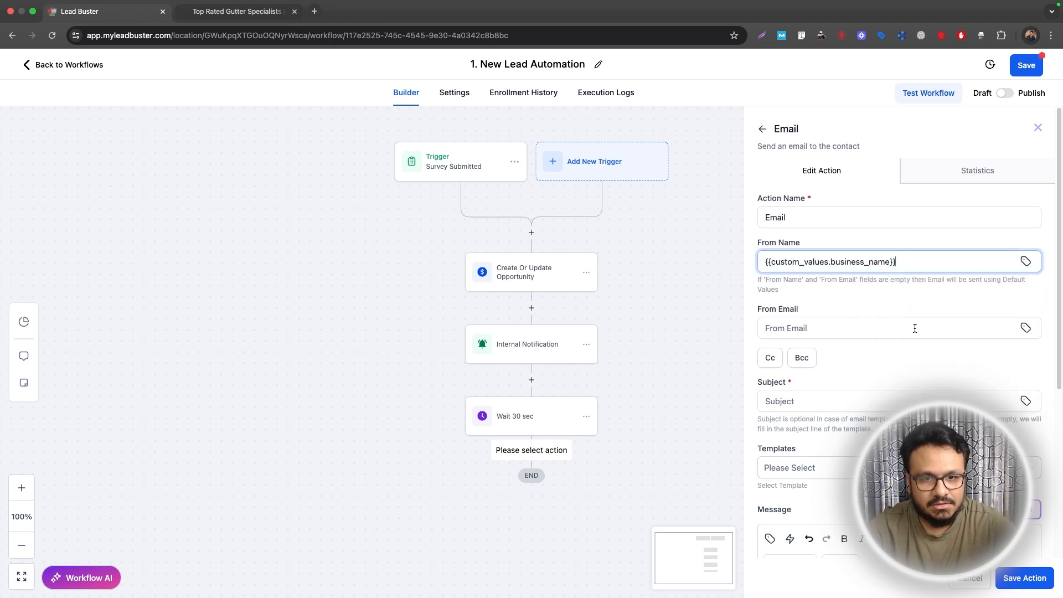
Step: Check the custom values available for the email's From Email field
click(1025, 327)
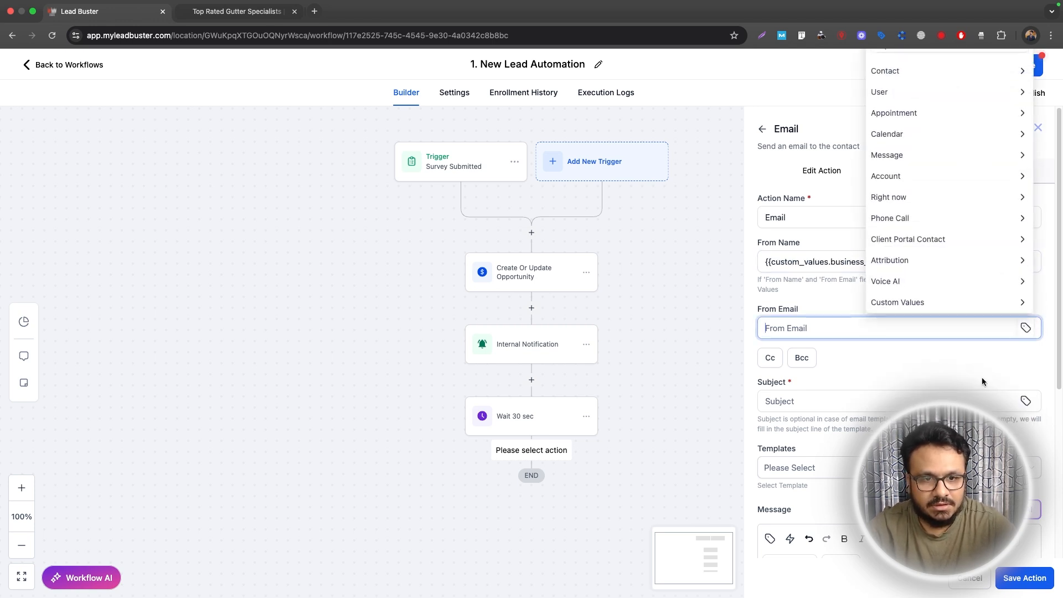
click(951, 303)
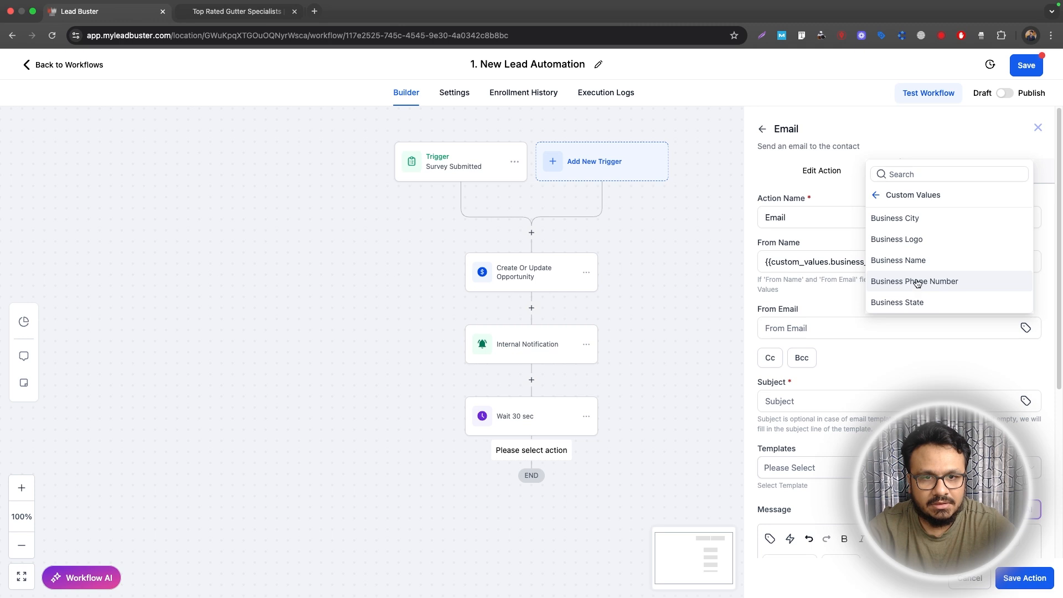
click(974, 148)
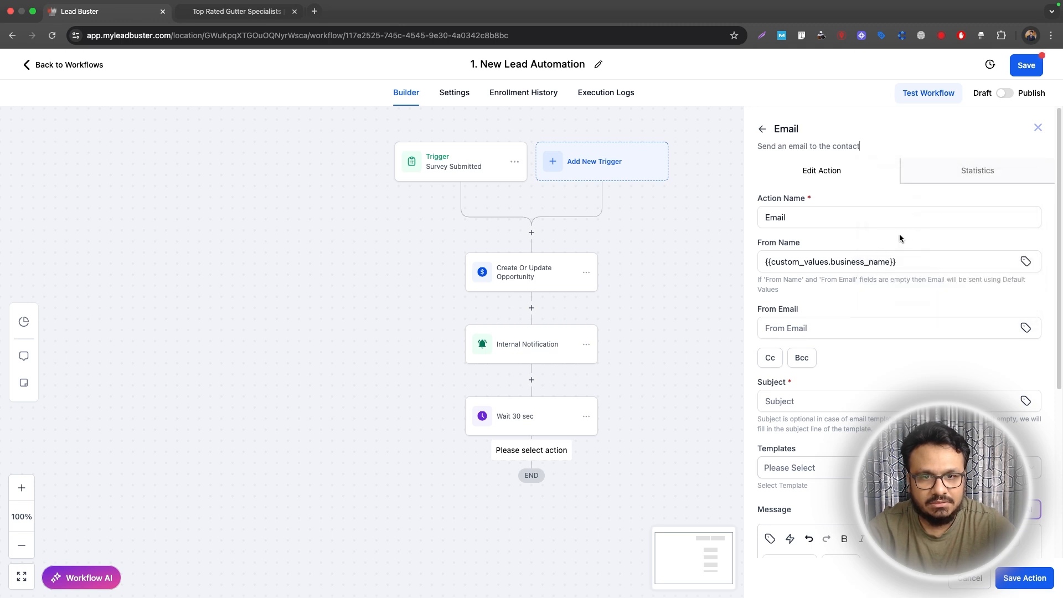
click(903, 258)
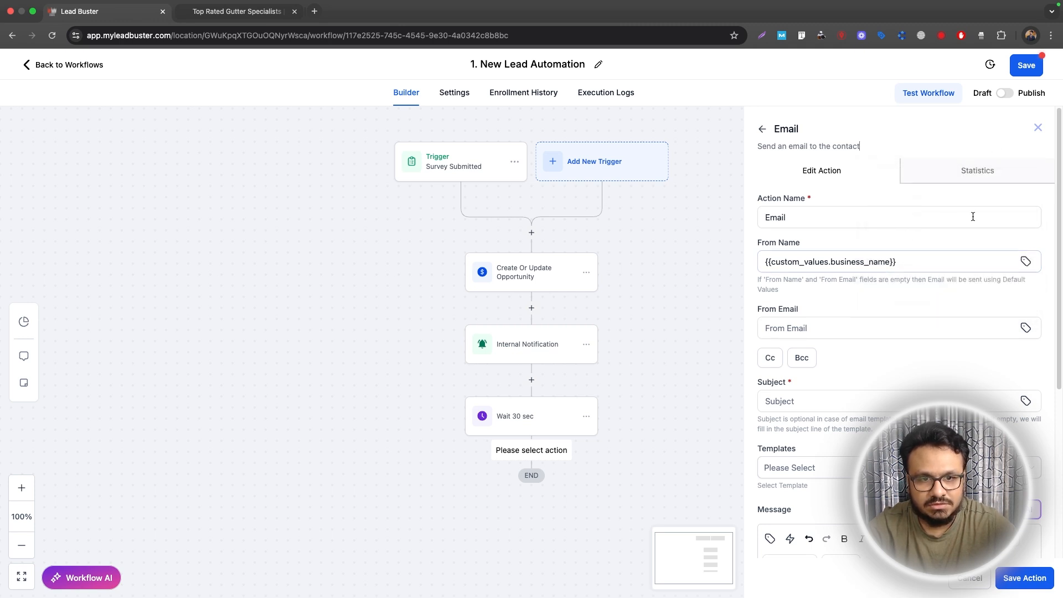
Step: Save the workflow, leave the builder and open the Custom Values settings
click(1026, 65)
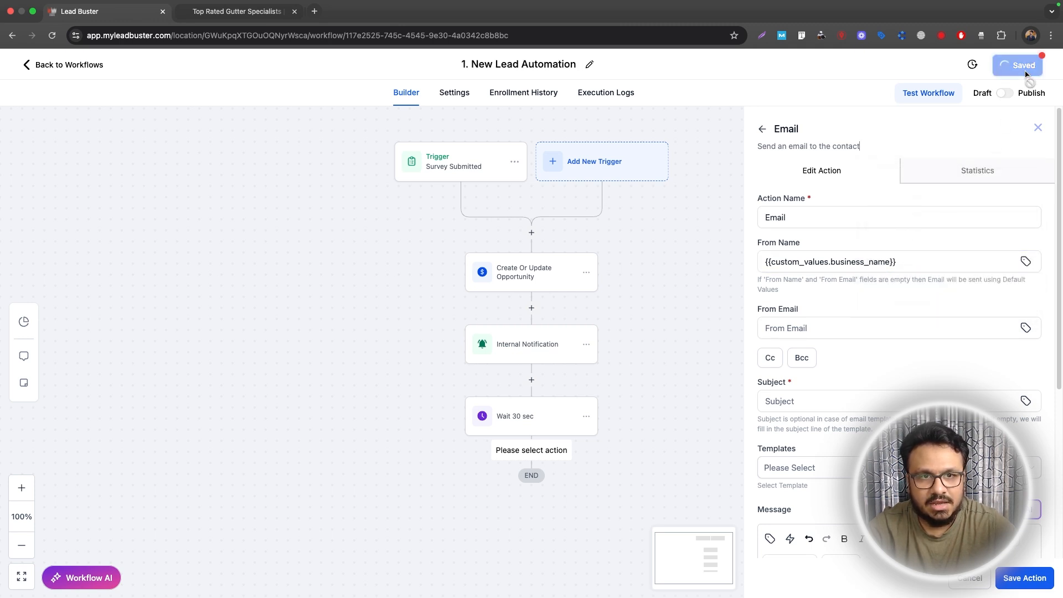
click(75, 64)
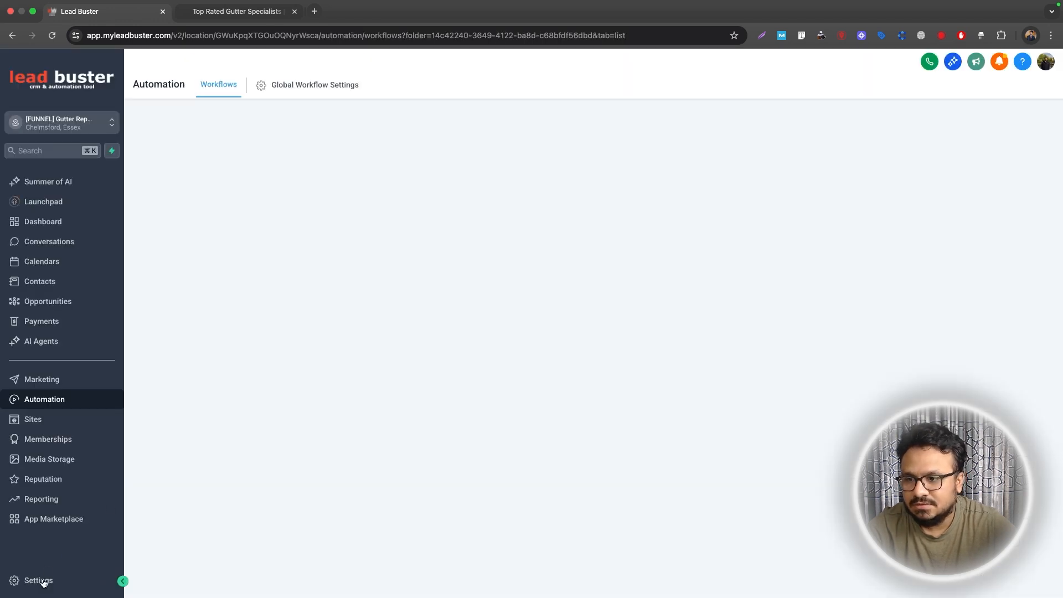
click(43, 579)
scroll(15, 545, down, 3)
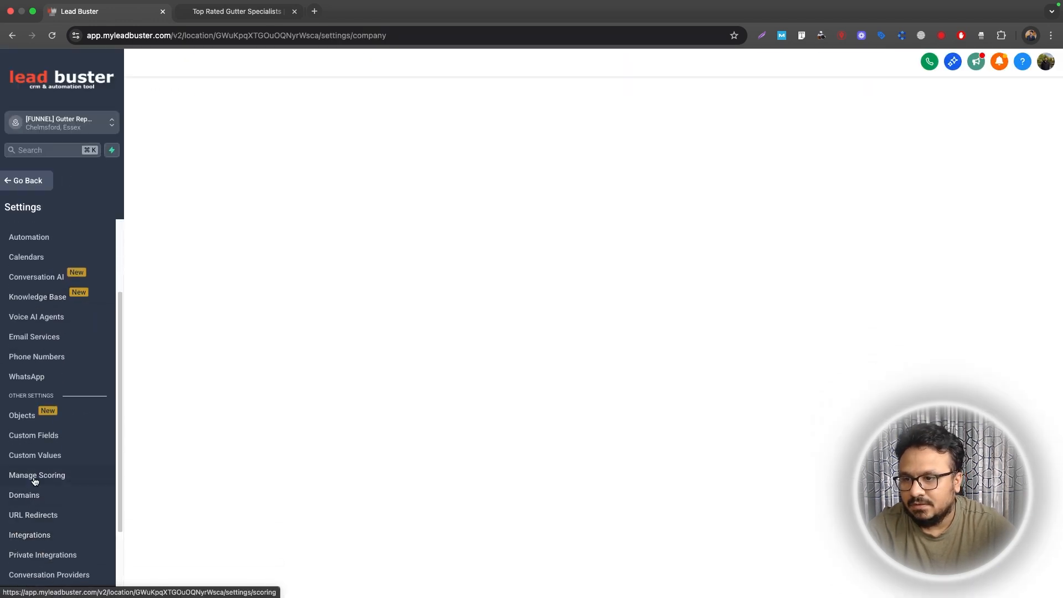
click(36, 457)
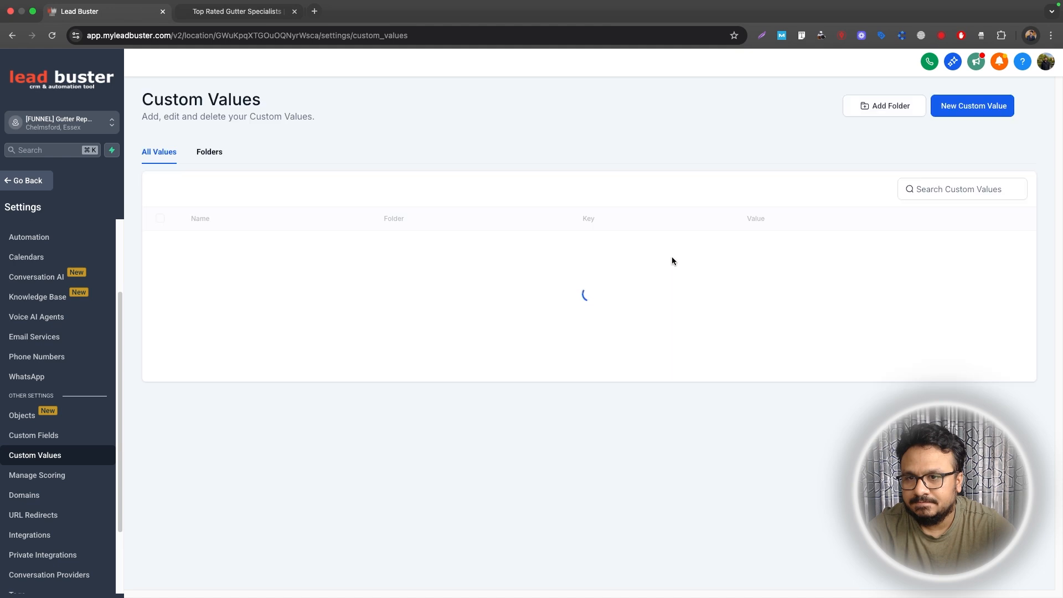
click(982, 112)
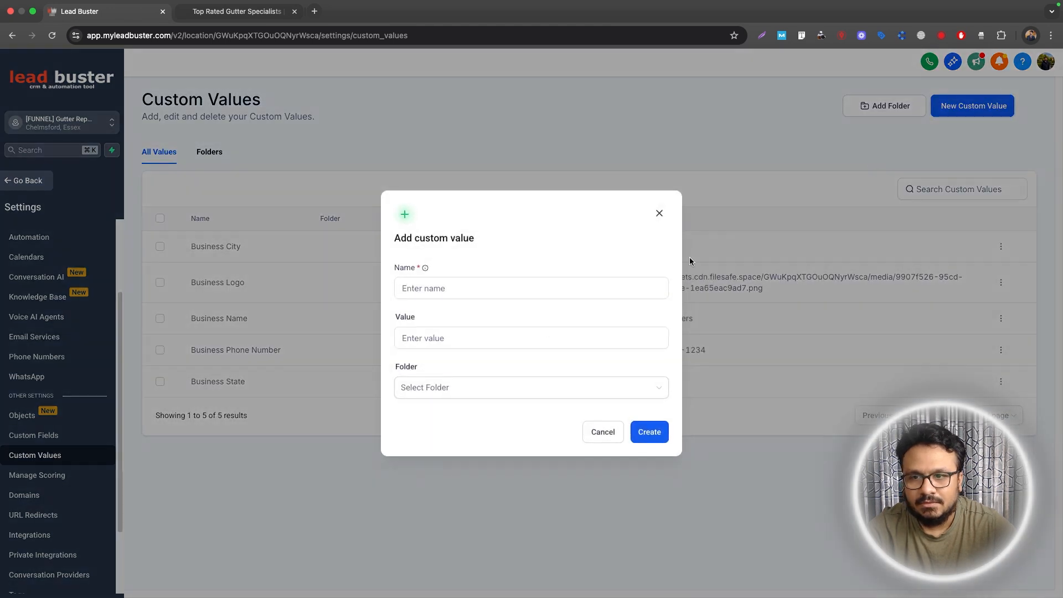
click(458, 288)
text(Business Email)
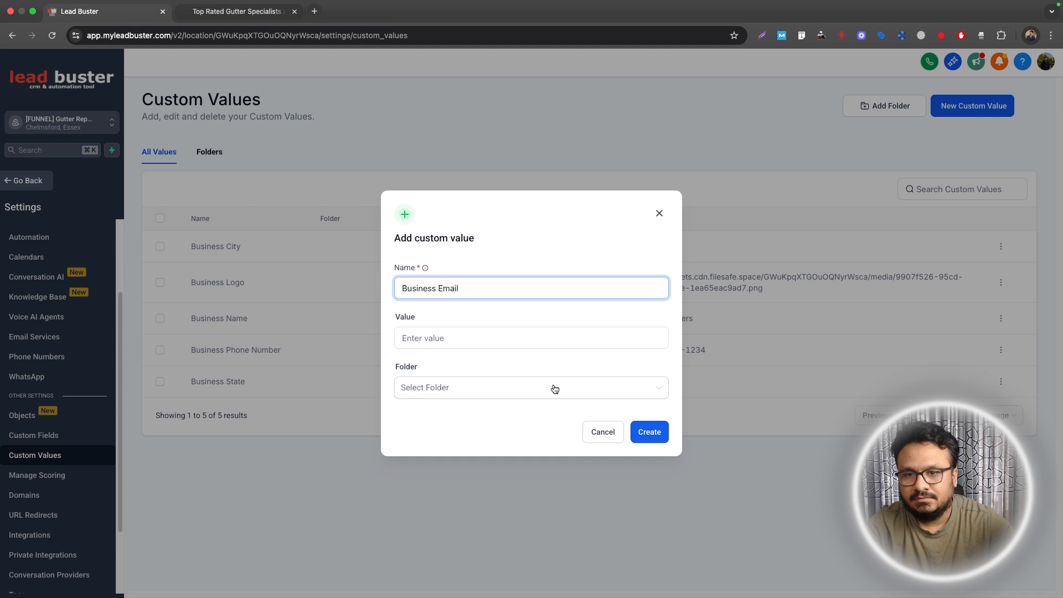
click(536, 338)
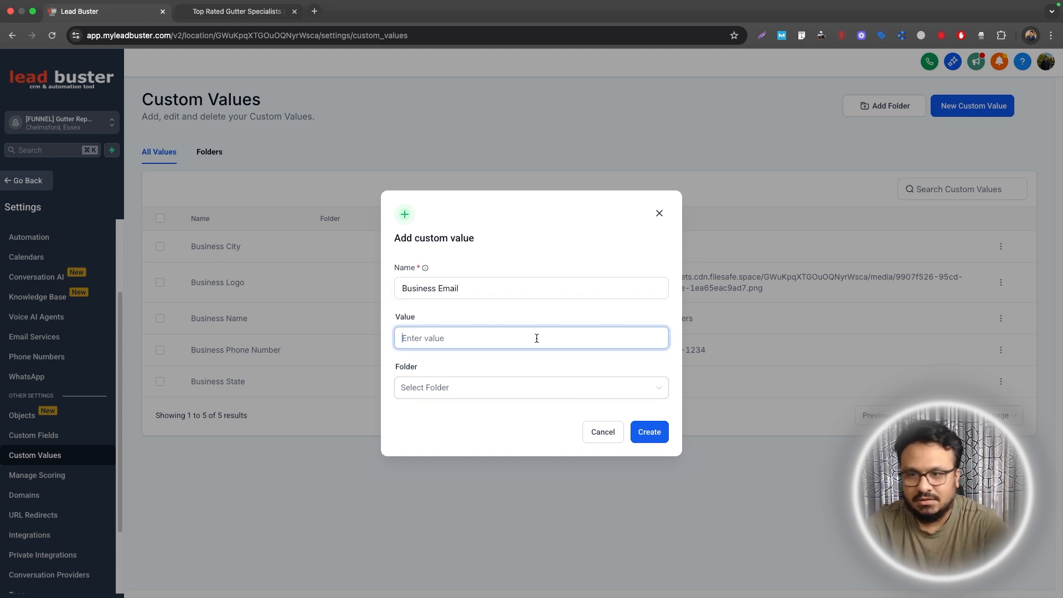
click(658, 214)
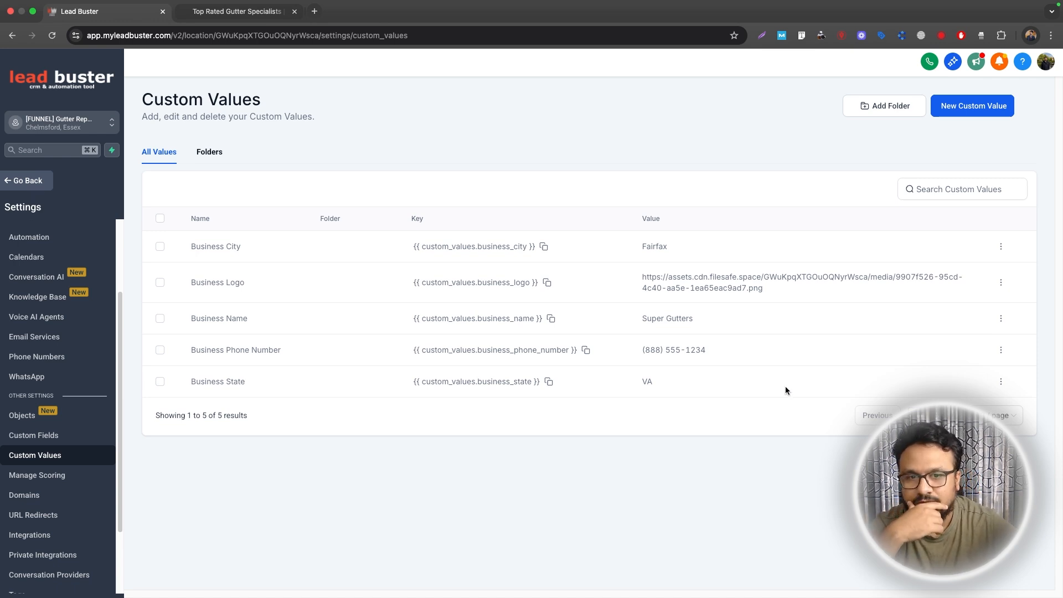
Step: Create a custom value named "Business Email" with its value left empty
click(966, 107)
click(522, 287)
text(Business Emai)
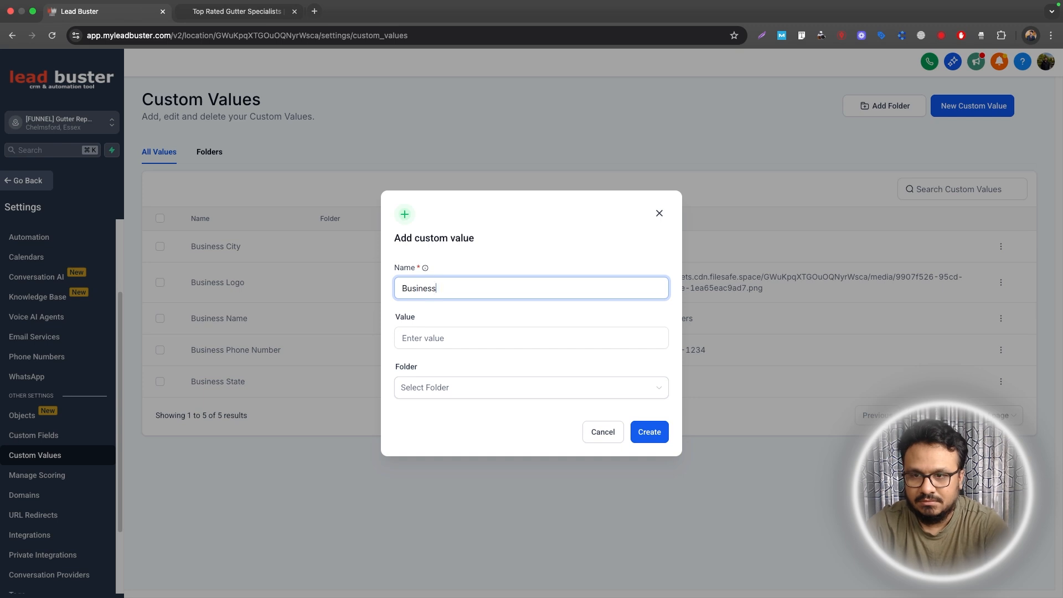
text(l)
click(659, 433)
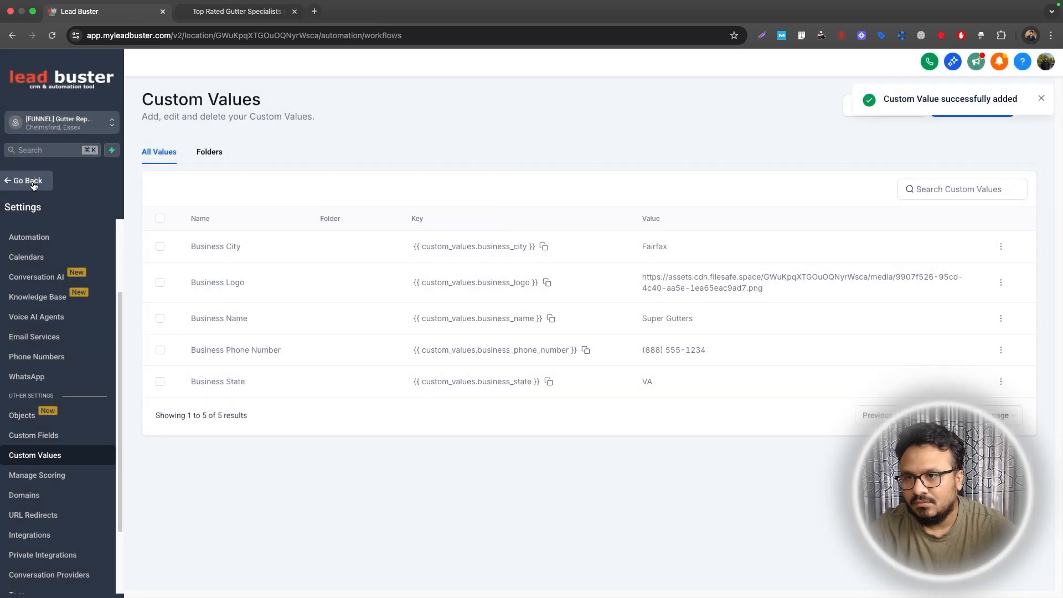
Step: Leave the settings and reopen the "1. New Lead Automation" workflow in the Gutter Repair Automation folder
click(28, 181)
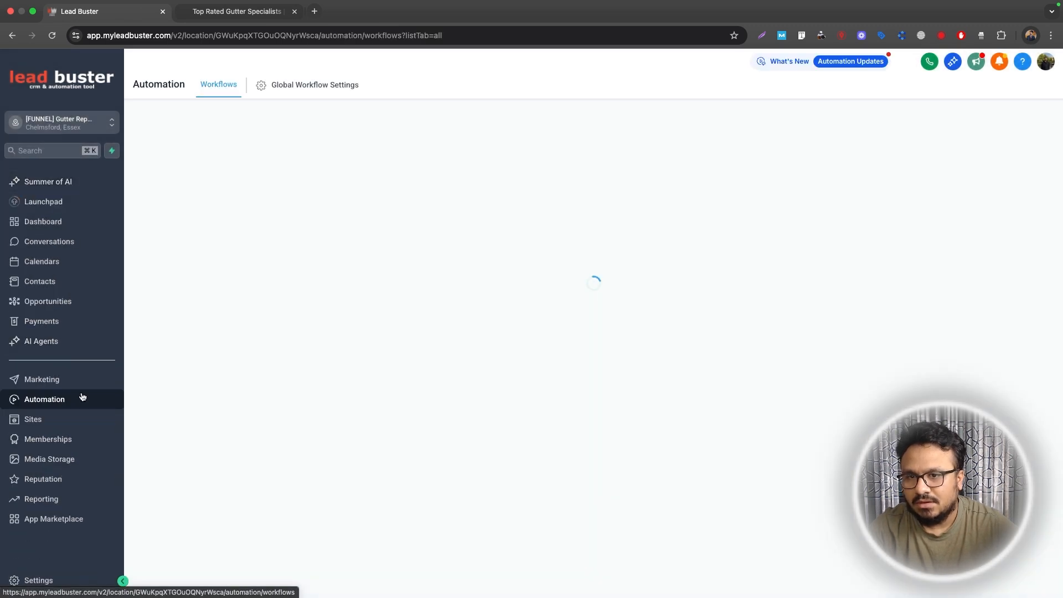
click(310, 268)
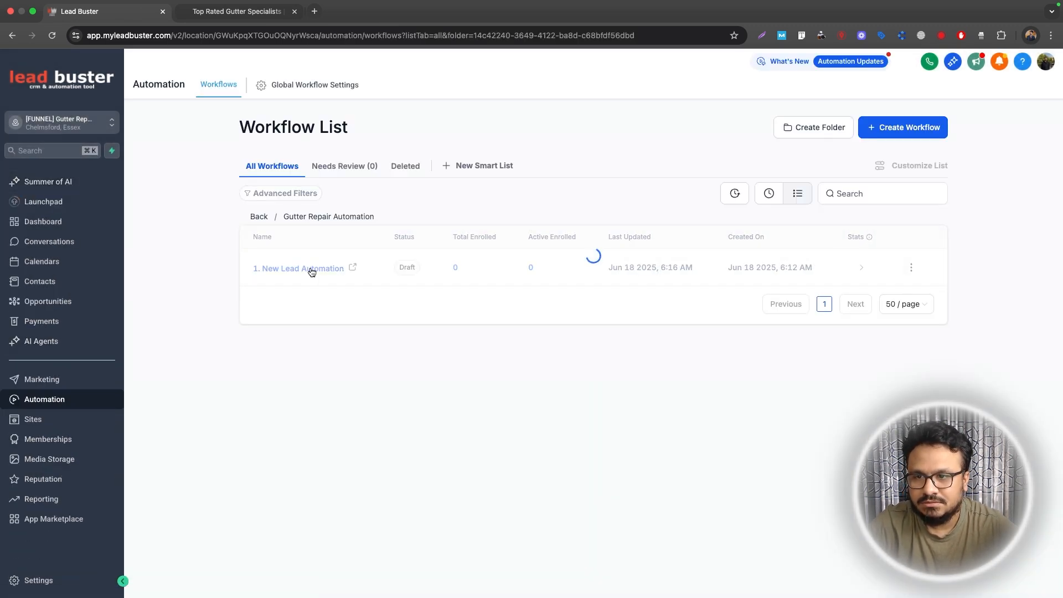
click(309, 268)
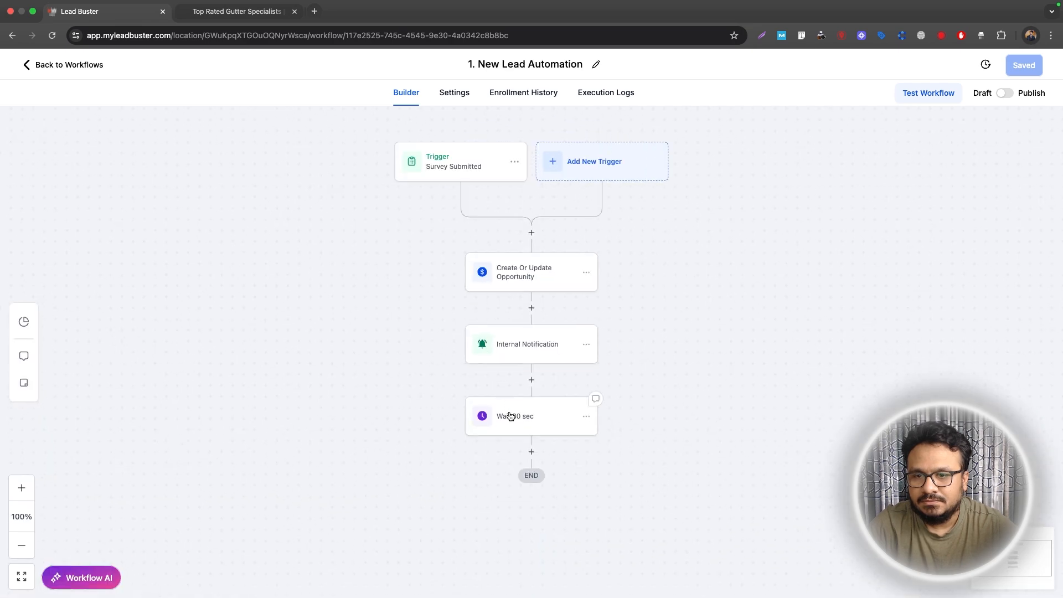
Step: Add a Send Email action after the "Wait 30 sec" step and set its From Name to the Business Name custom value
click(532, 452)
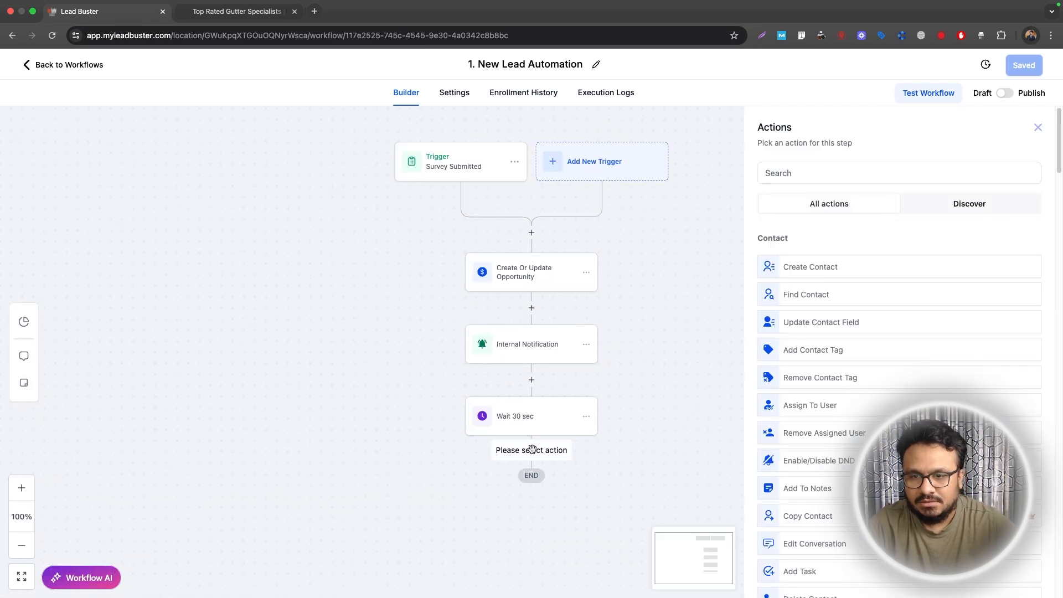
scroll(935, 347, down, 10)
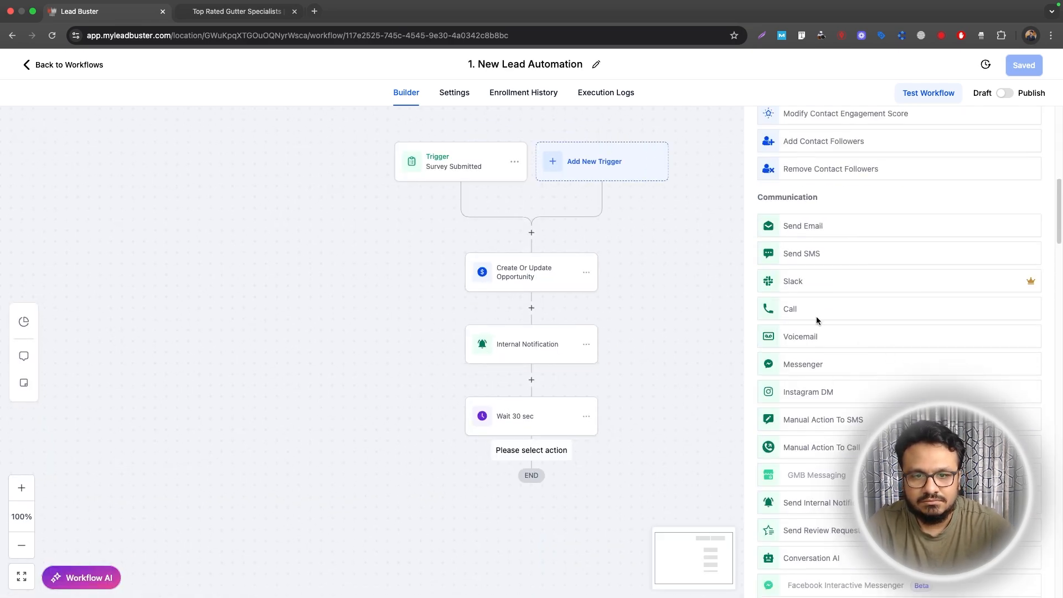
click(803, 228)
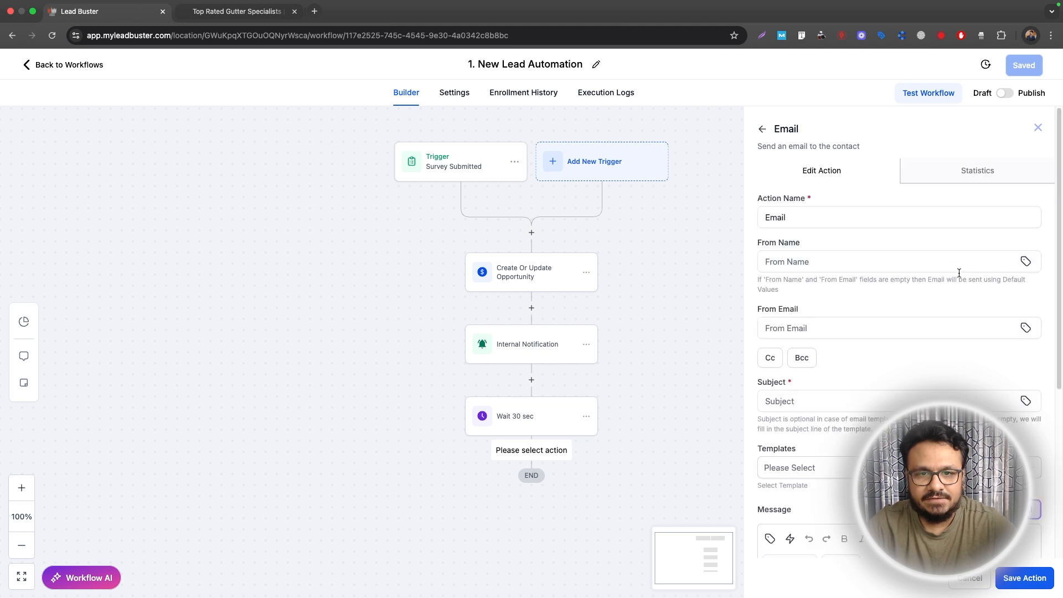
click(1022, 262)
click(913, 440)
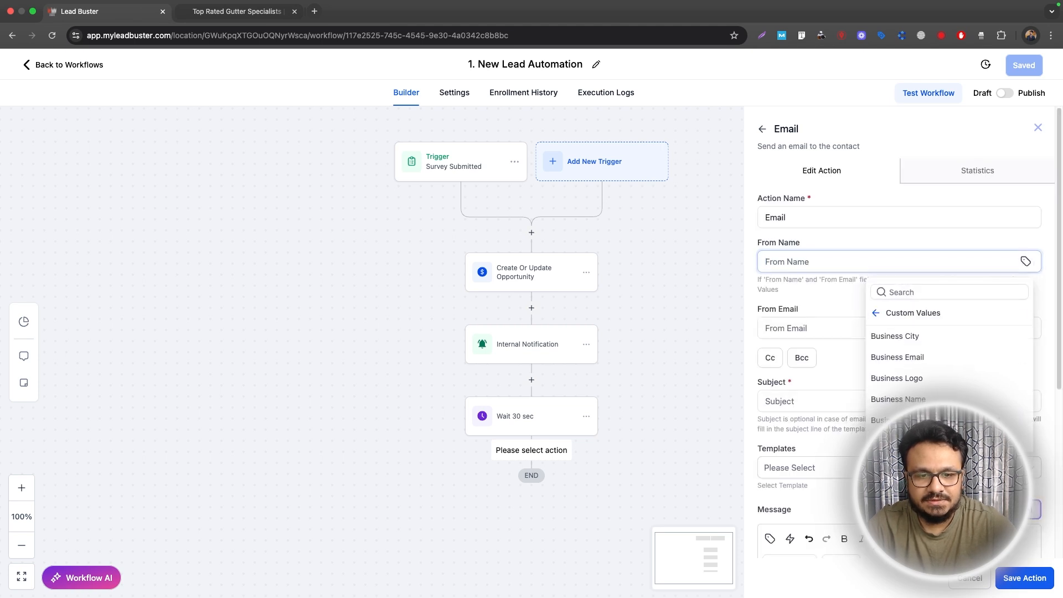
click(906, 399)
Step: Set the email's From Email to the Business Email custom value
click(1025, 327)
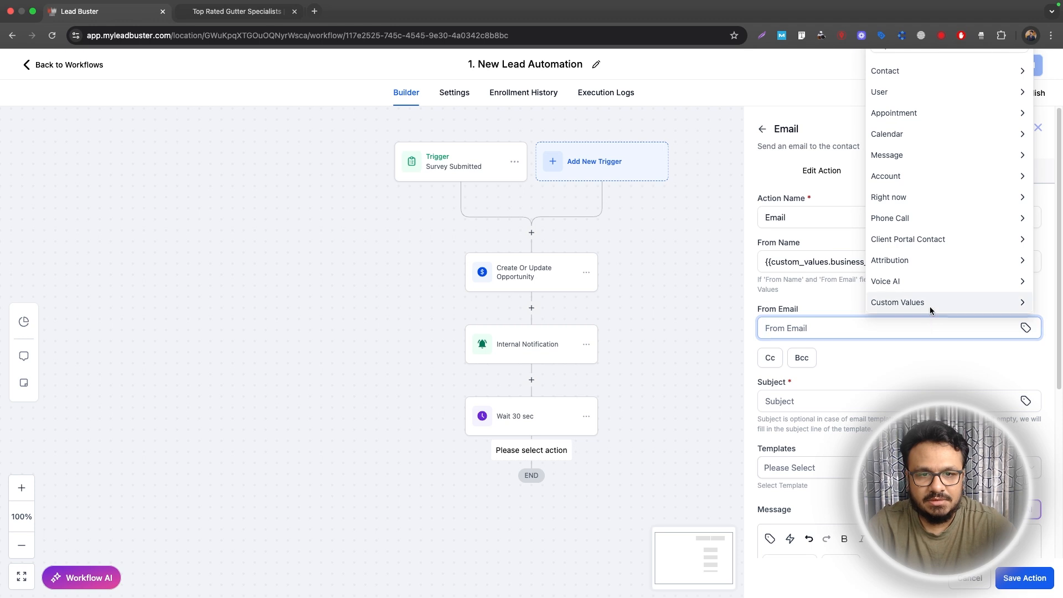
click(930, 304)
click(916, 218)
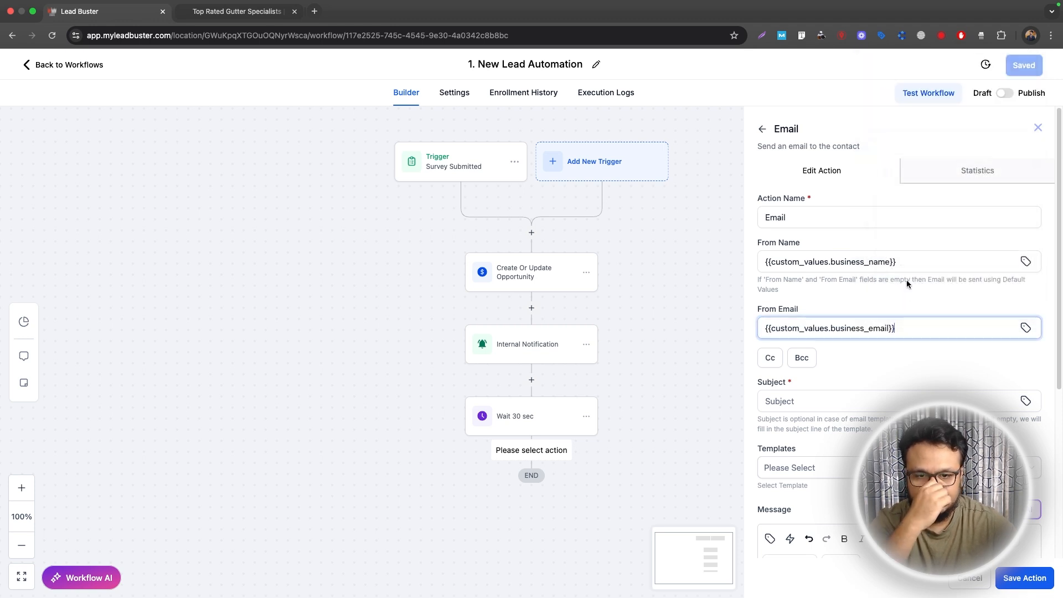
Step: Check the landing page's offer wording, then set the email subject to "Got your inspection request"
click(869, 397)
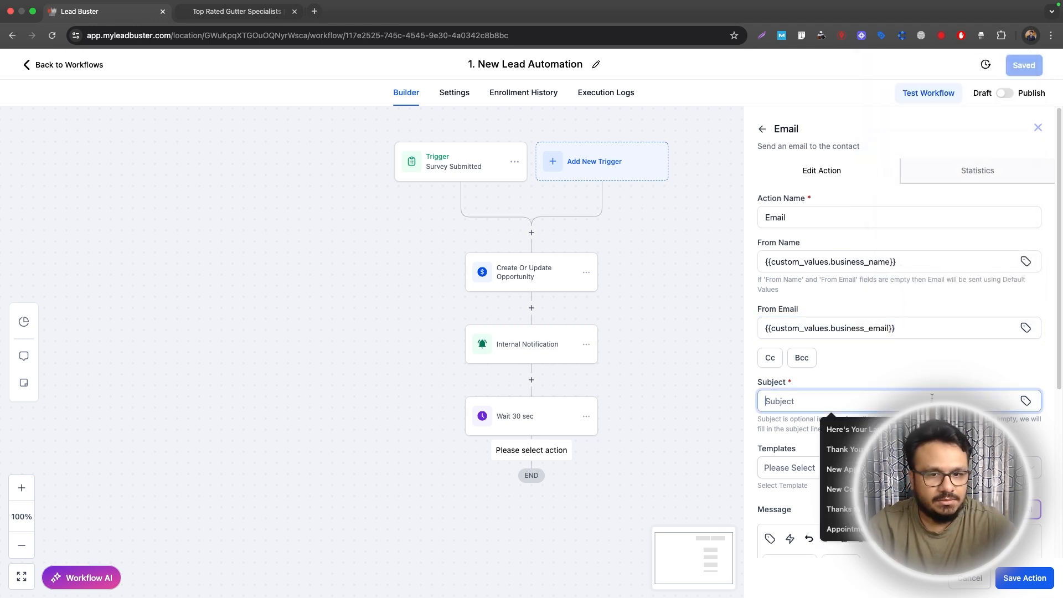
click(920, 366)
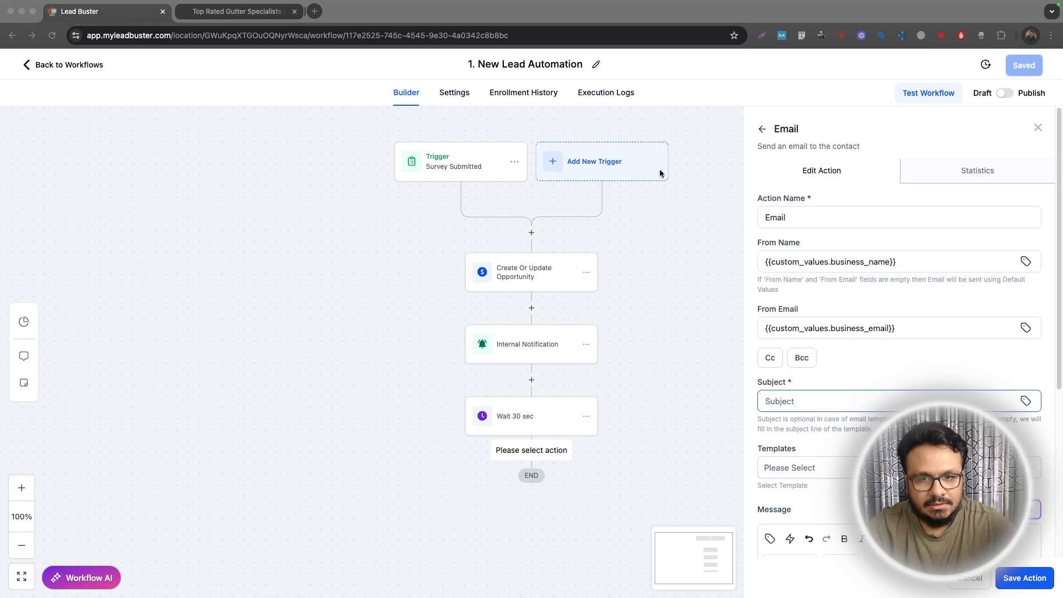
click(217, 13)
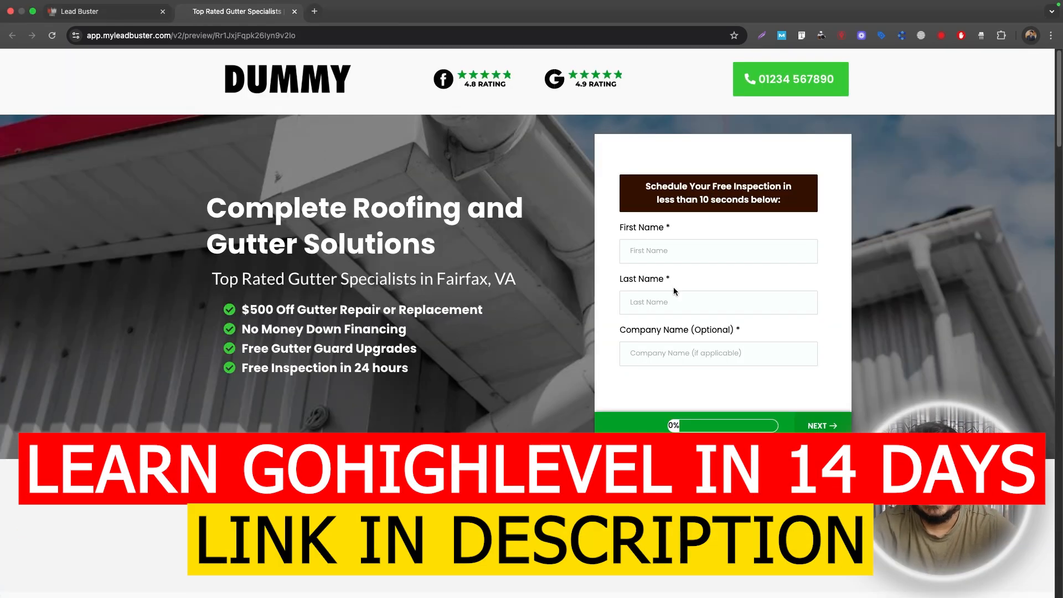
click(94, 12)
click(839, 399)
text(Got your estimate request)
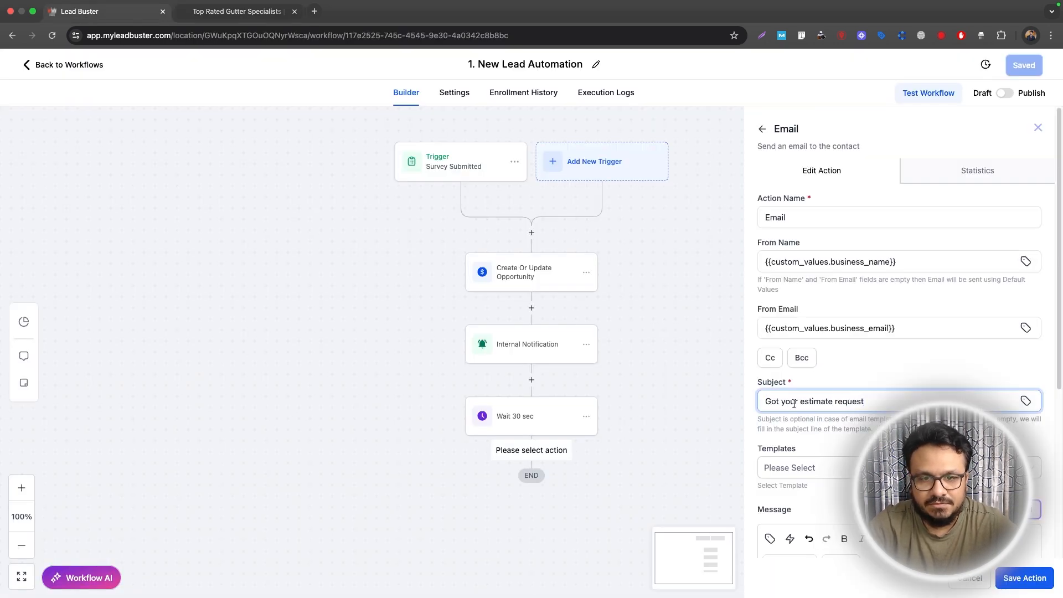
double_click(816, 401)
key(BackSpace)
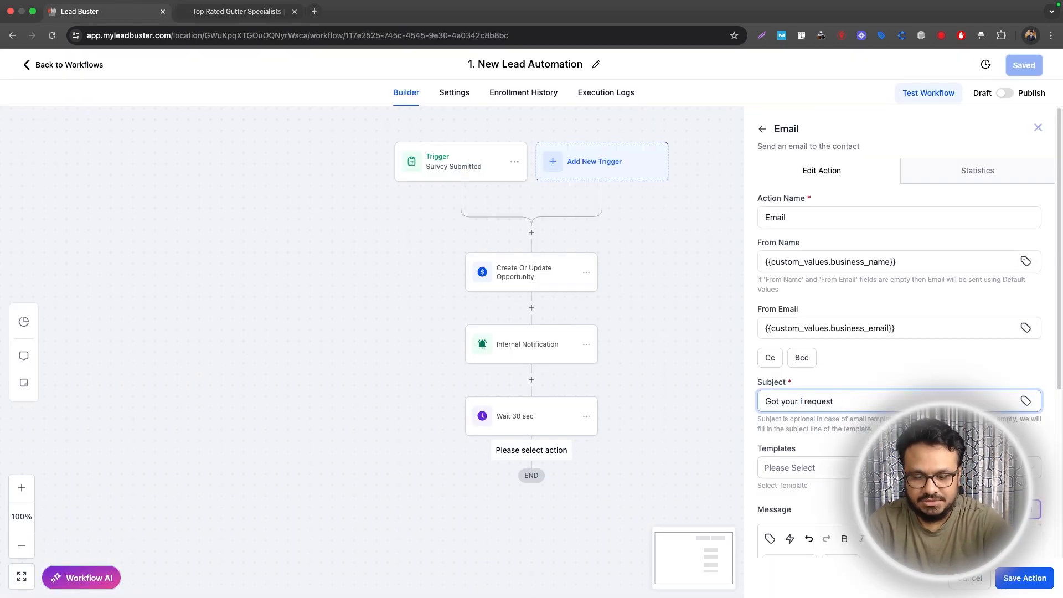
text(inspection)
Step: Write the message with a "Hi" line above the "Thanks for reaching out" gutter estimate text, ending with "Talk soon, [Your Company Name]"
scroll(829, 382, down, 5)
click(833, 363)
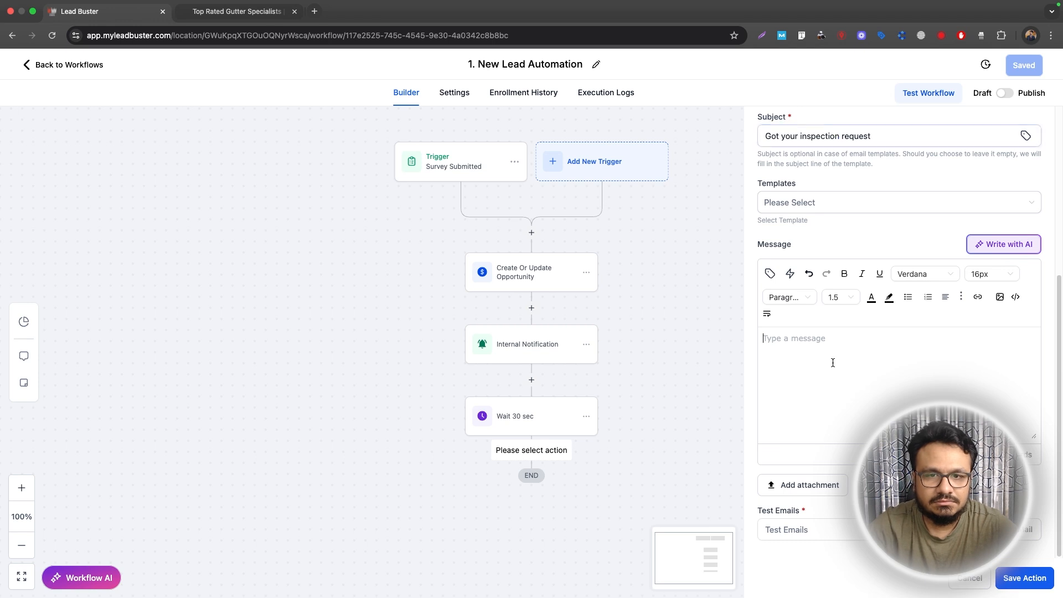
click(803, 366)
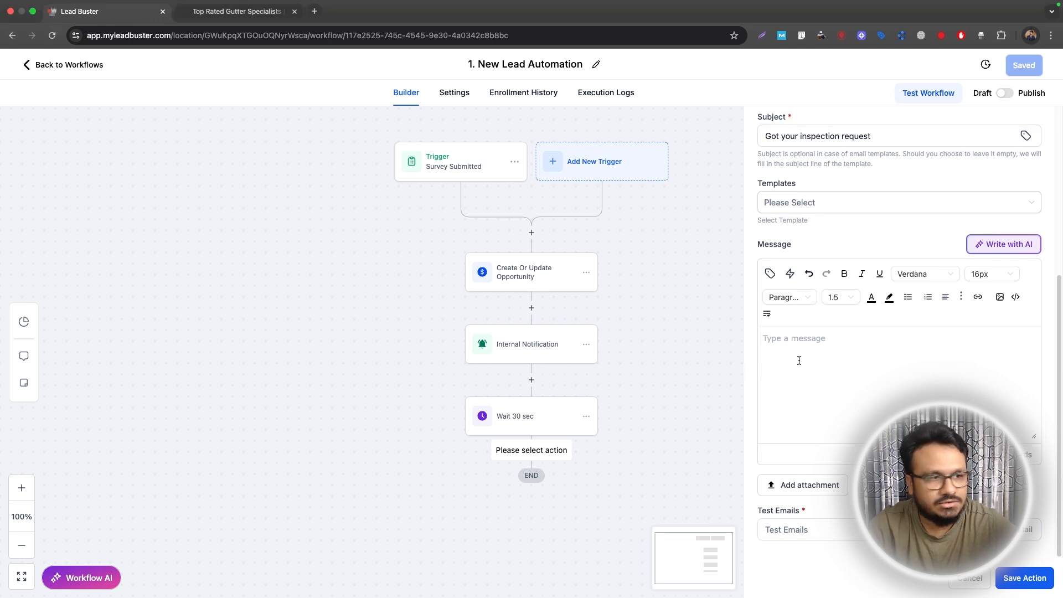
text(Thanks for reaching out. We got your request for a gutter estimate. We’ll contact you shortly to set up a quick visit so we can give you accurate pricing. If you’d prefer to call or text us now, here’s the number: [Phone Number] Talk soon, [Your Company Name])
key(Return)
key(Return)
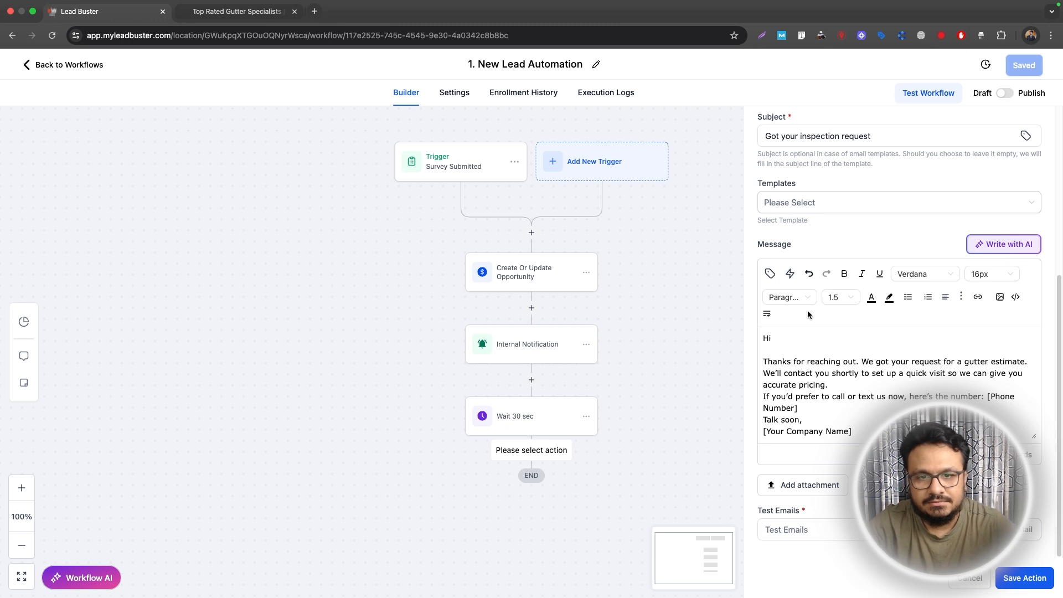
Step: Insert the contact's First Name value after "Hi" in the greeting line
click(770, 274)
click(750, 326)
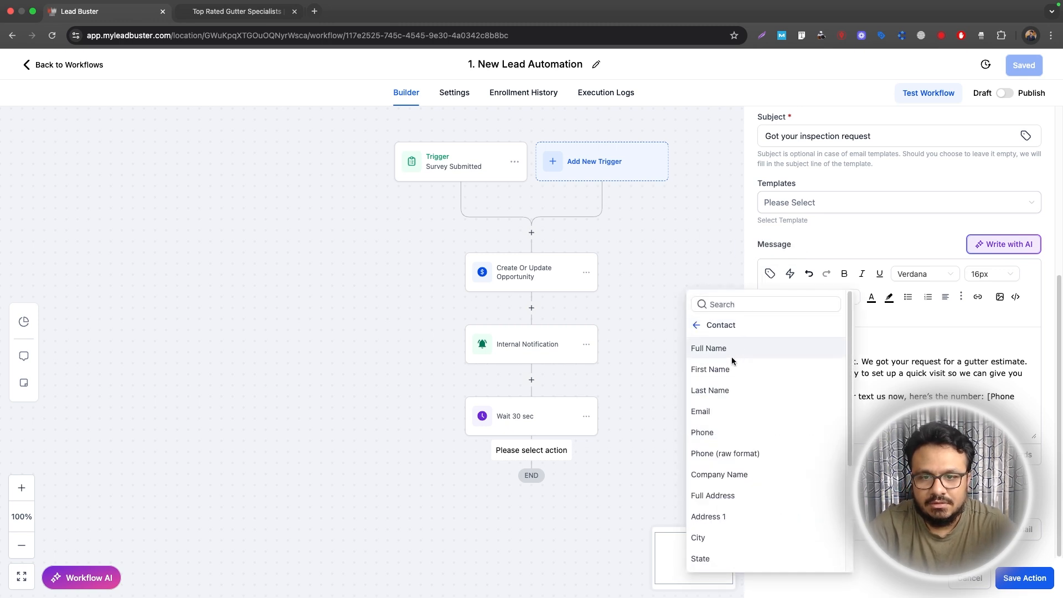
click(710, 368)
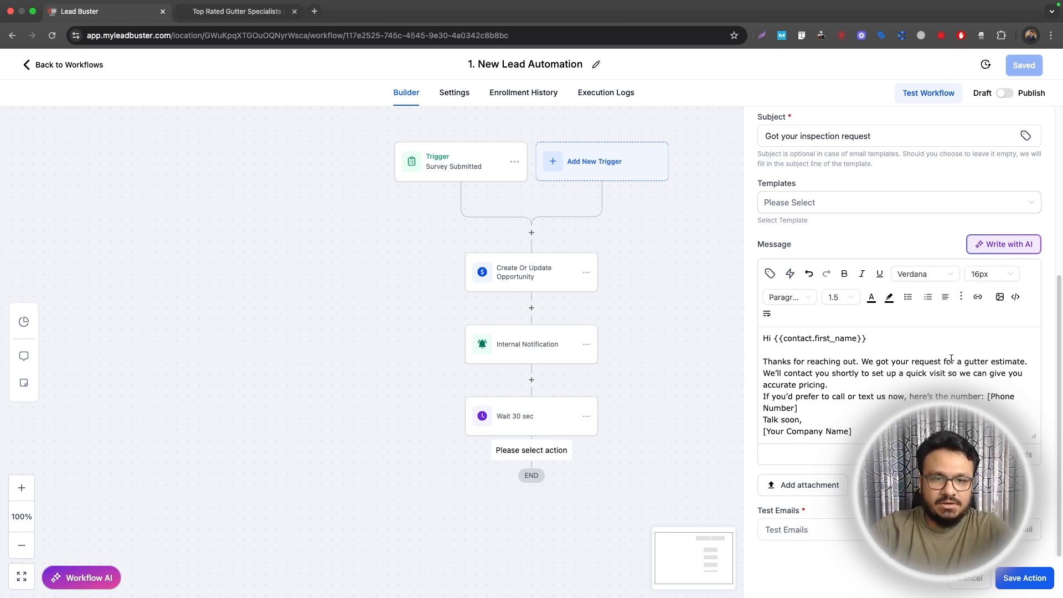
Step: Replace the word "estimate" with "inspection" in the message's opening paragraph
double_click(1000, 361)
text(inspo)
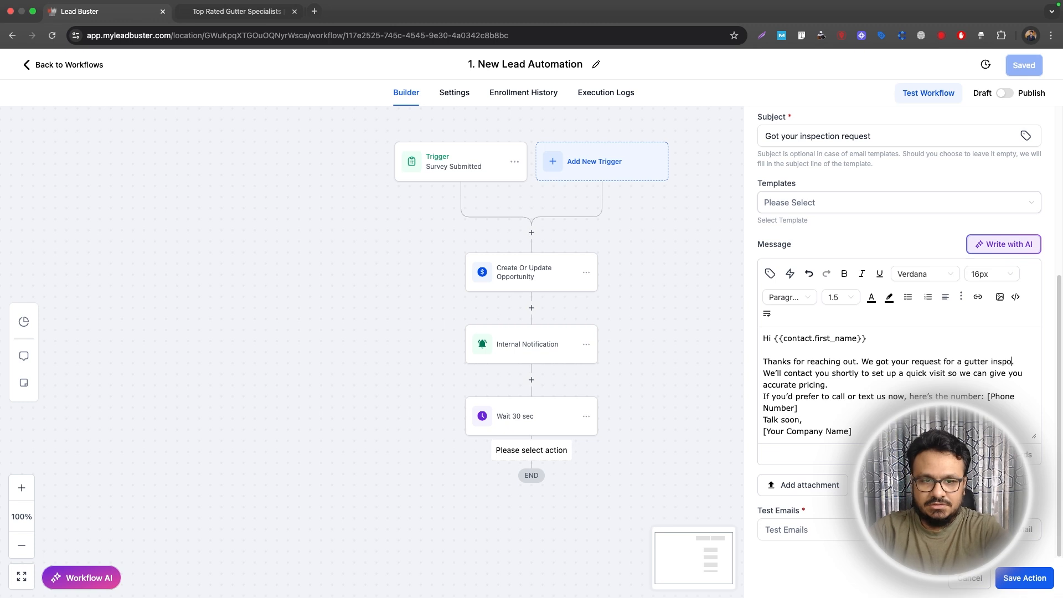
text(ction)
Step: Add blank lines after the sentences ending in "gutter inspection." and "accurate pricing." to separate the message's paragraphs
key(Right)
key(Return)
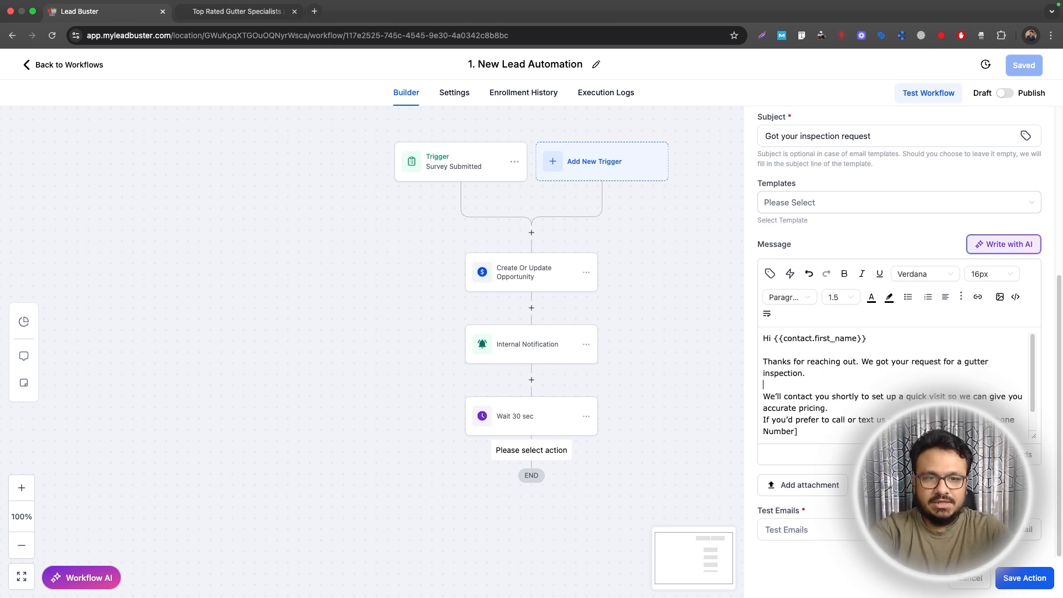
scroll(887, 401, down, 1)
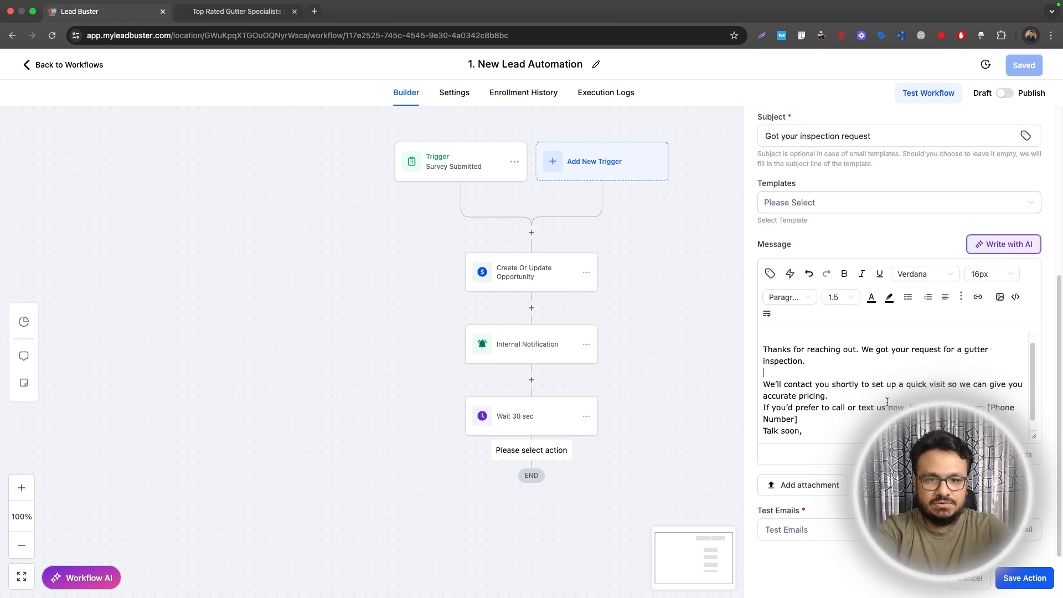
click(876, 397)
scroll(831, 401, down, 2)
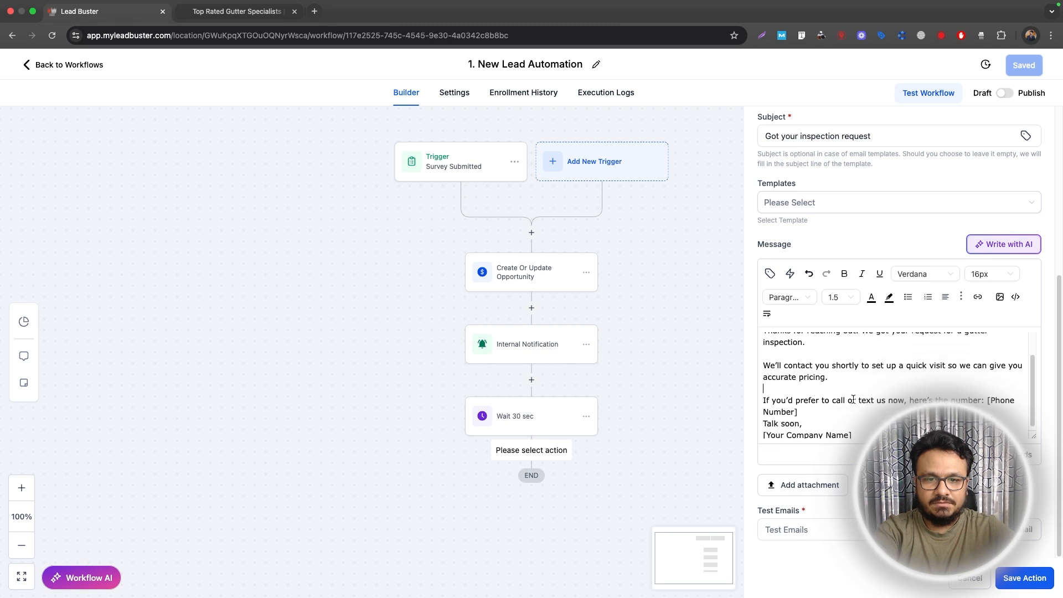
key(Return)
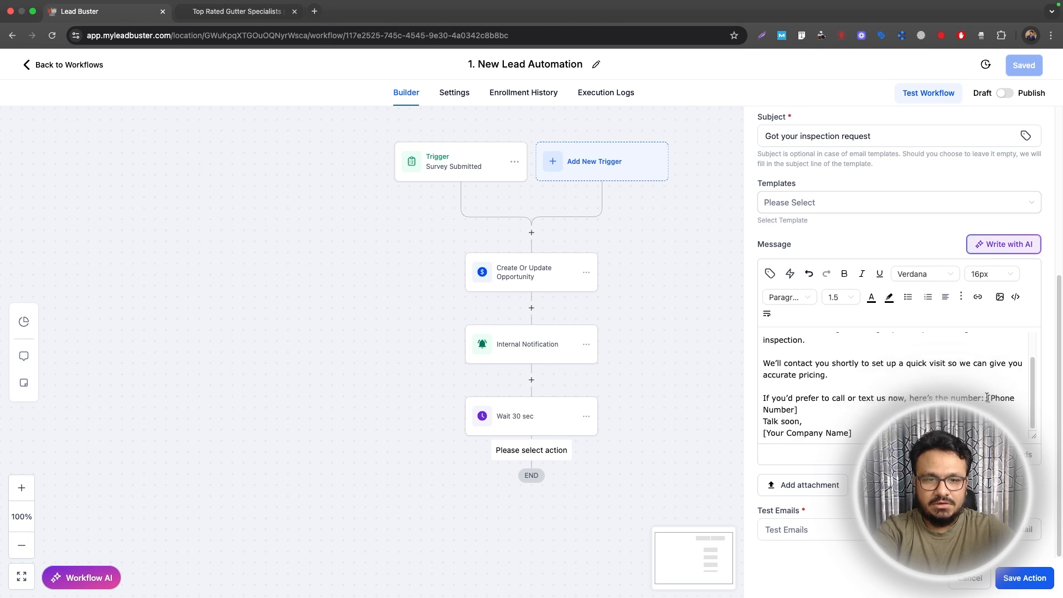
Step: Replace the [Phone Number] placeholder with the Business Phone Number custom value and add a blank line before "Talk soon,"
drag(987, 398, 987, 410)
key(BackSpace)
click(770, 273)
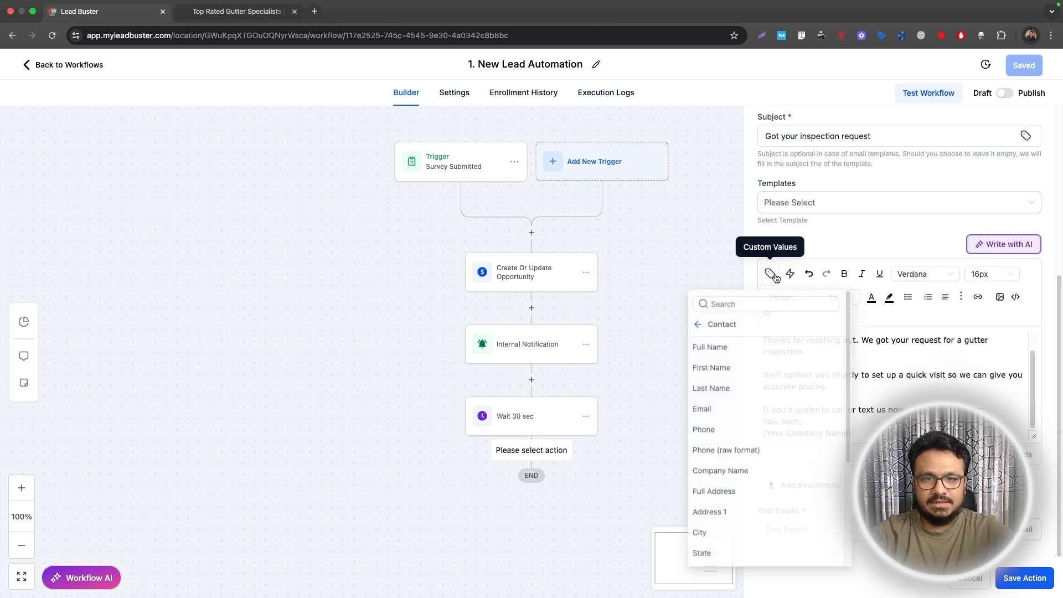
click(697, 325)
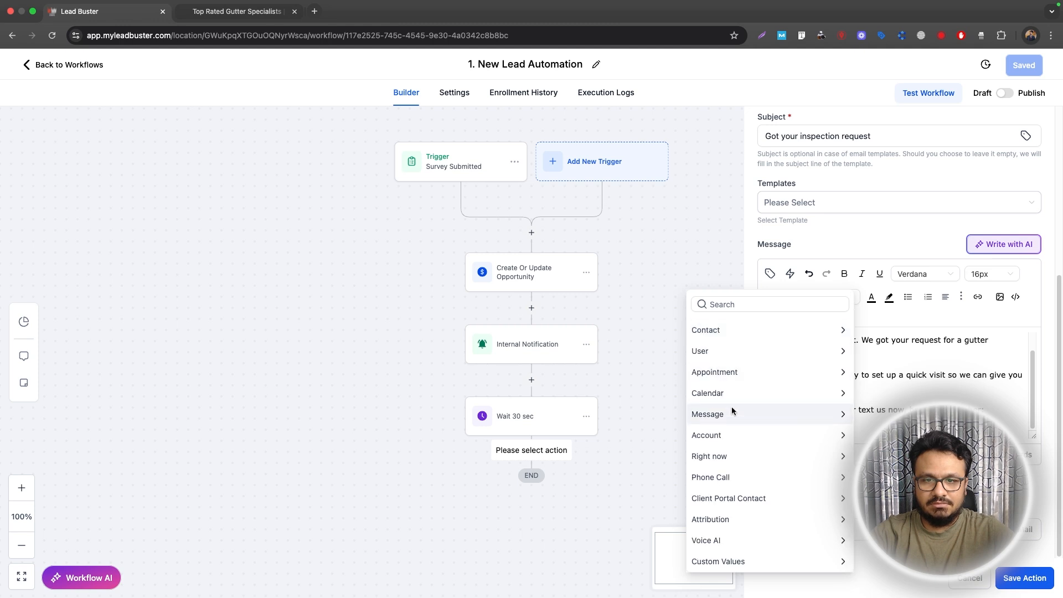
click(749, 556)
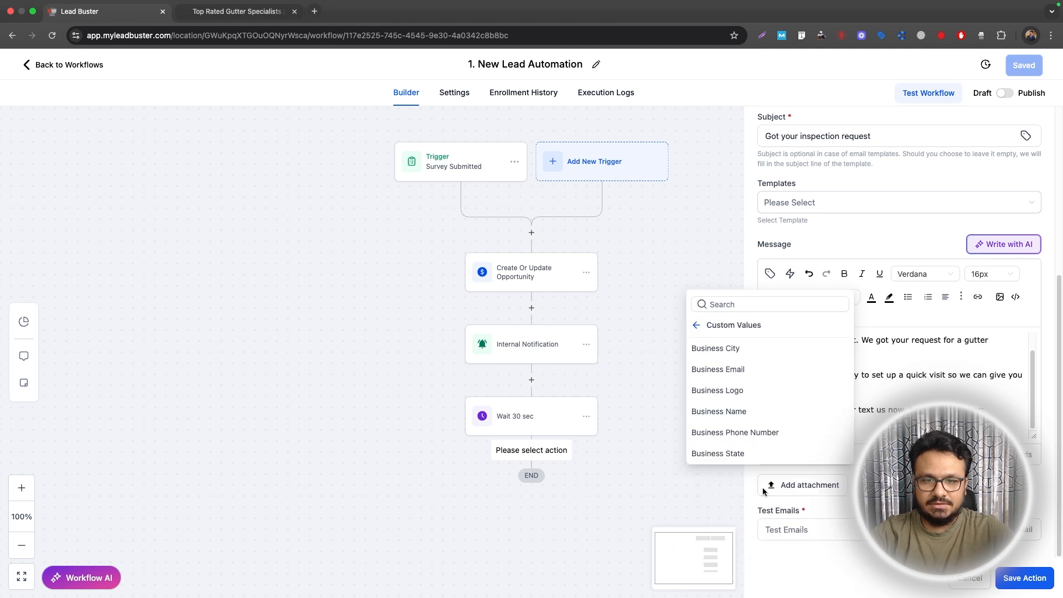
click(749, 432)
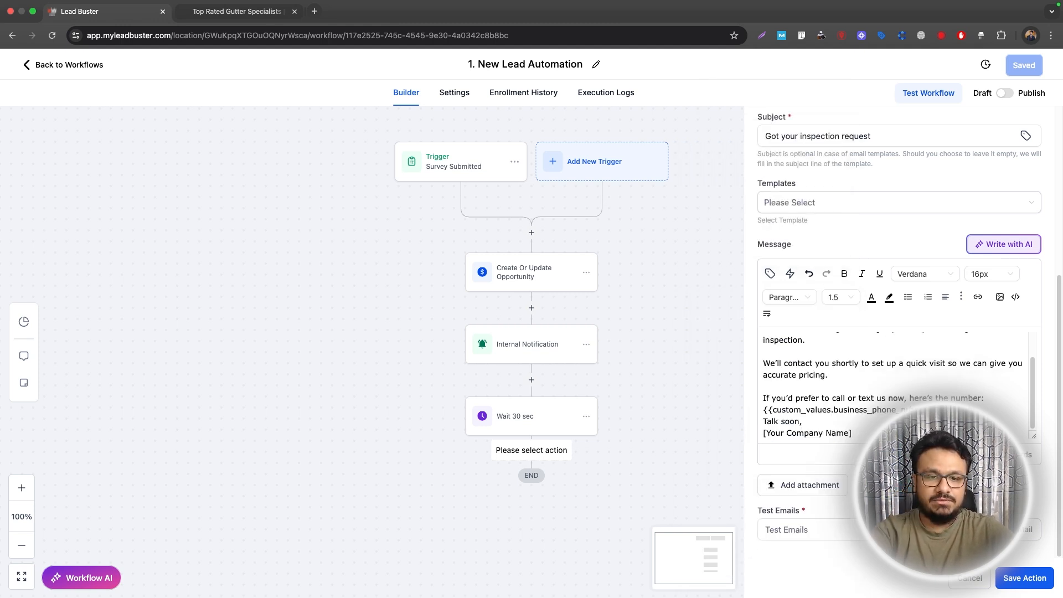
key(Return)
scroll(892, 385, down, 1)
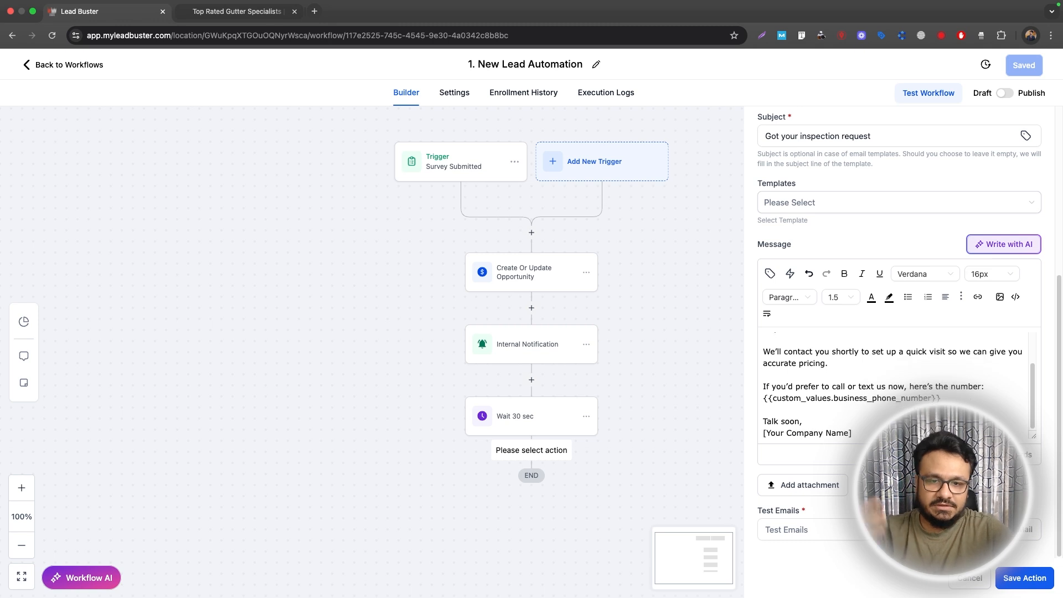
Step: Replace the [Your Company Name] placeholder with the Business Name custom value, review the message and save the email action
drag(874, 430, 754, 433)
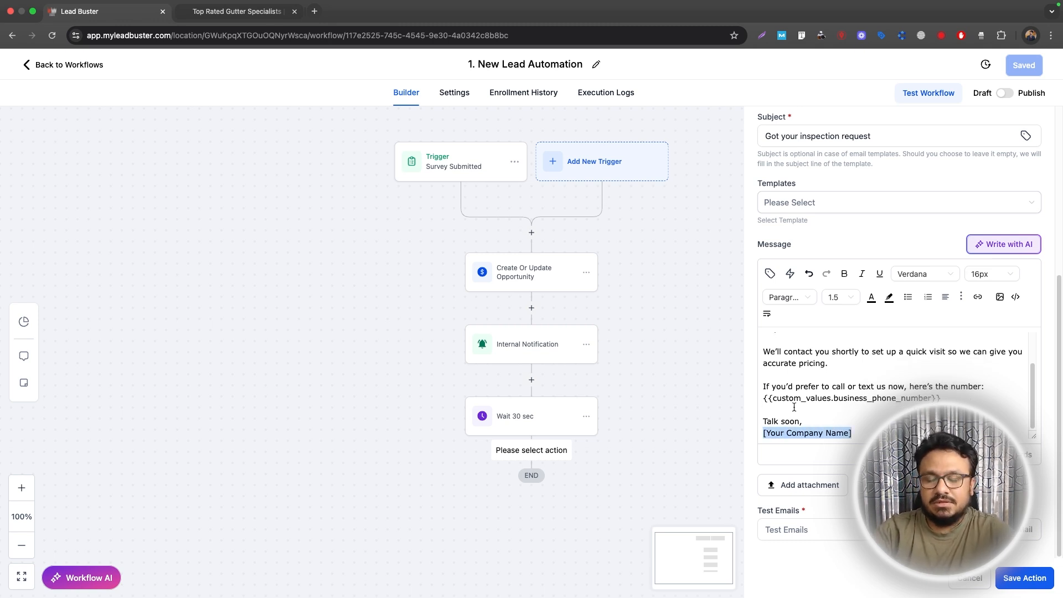
key(BackSpace)
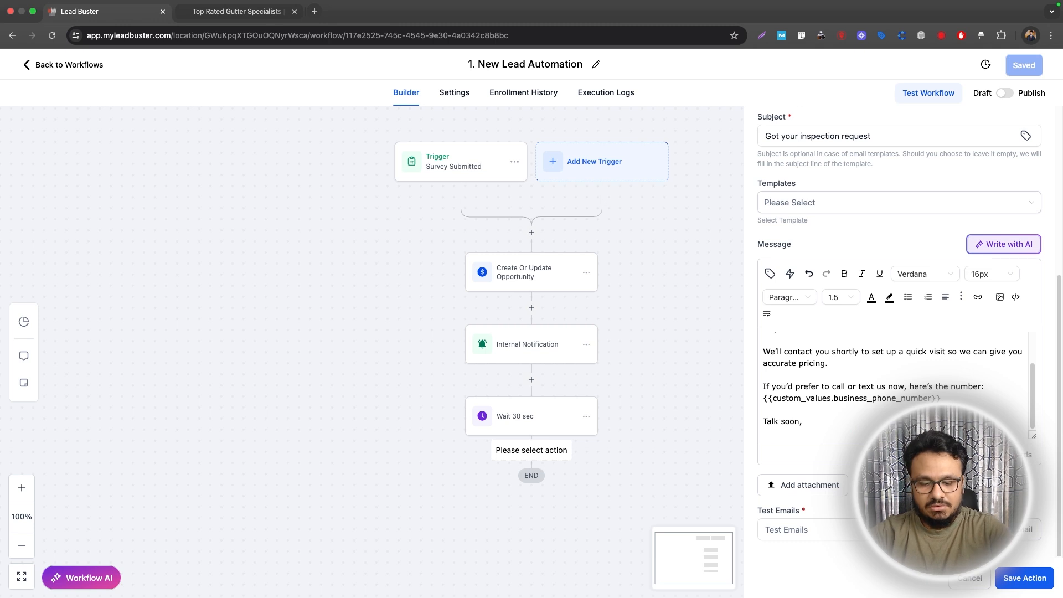
click(770, 274)
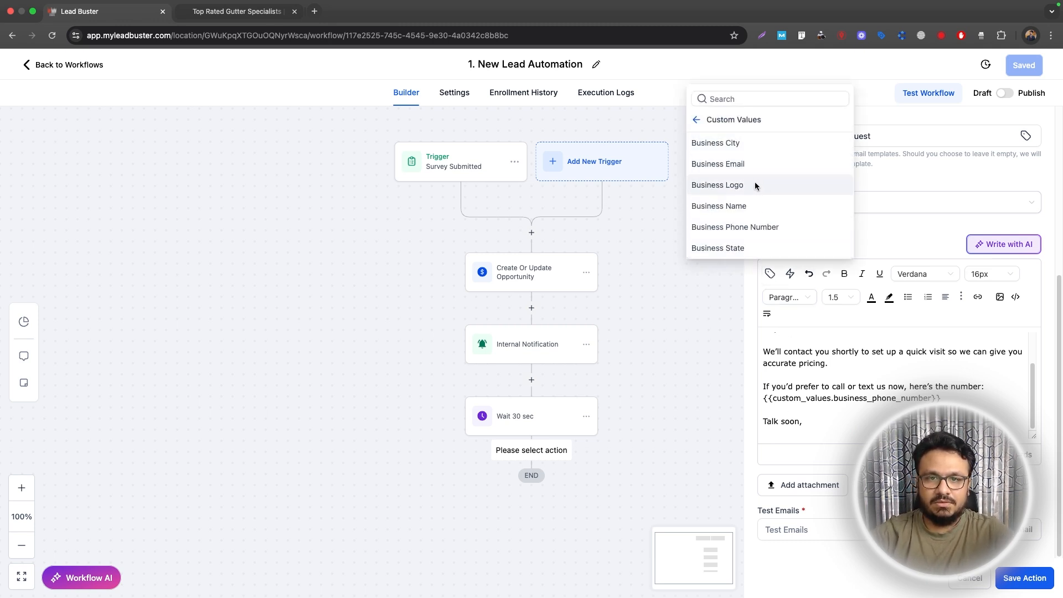
click(752, 202)
scroll(862, 419, up, 2)
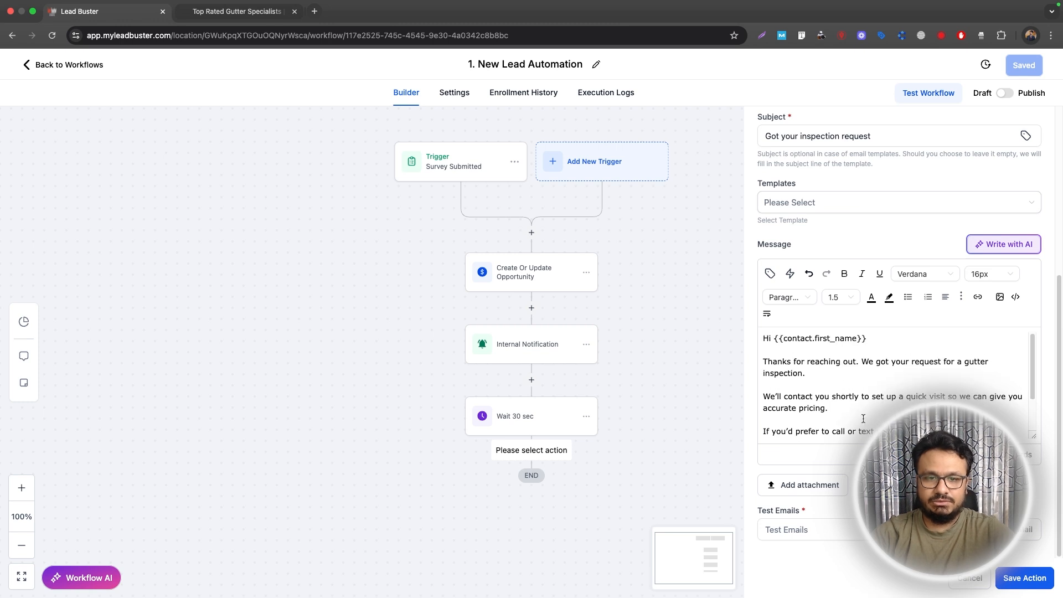
scroll(913, 355, down, 2)
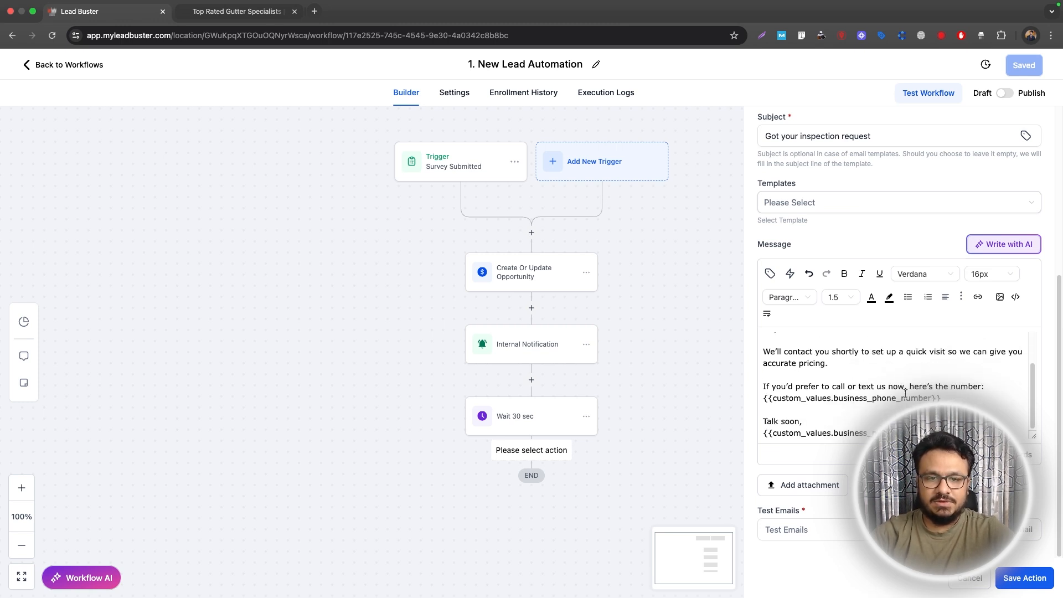
click(1025, 577)
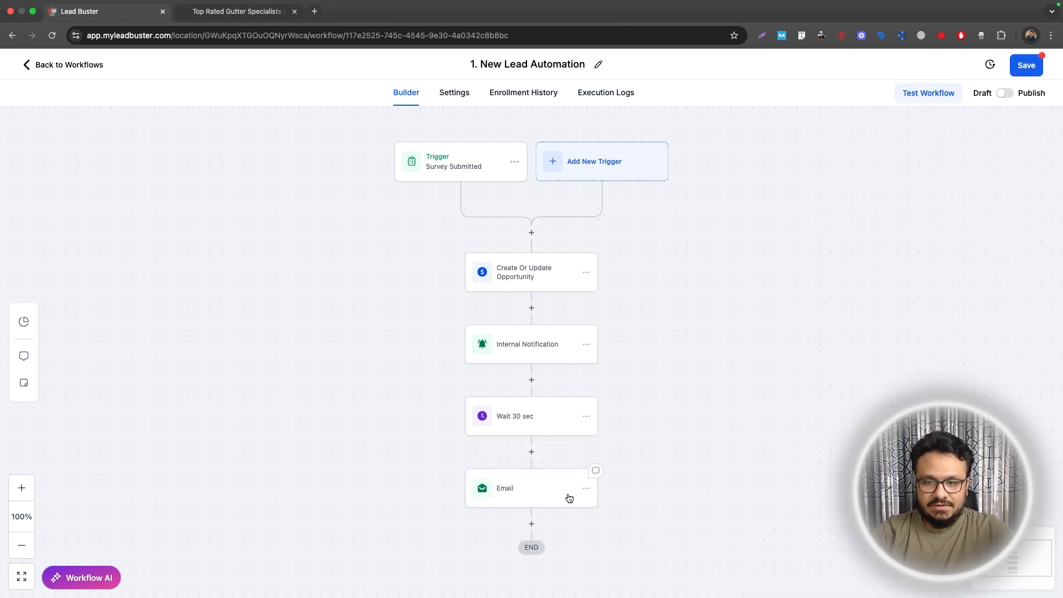
Step: Rename the email action to "Email 1" and save it
click(570, 495)
click(850, 214)
text(1)
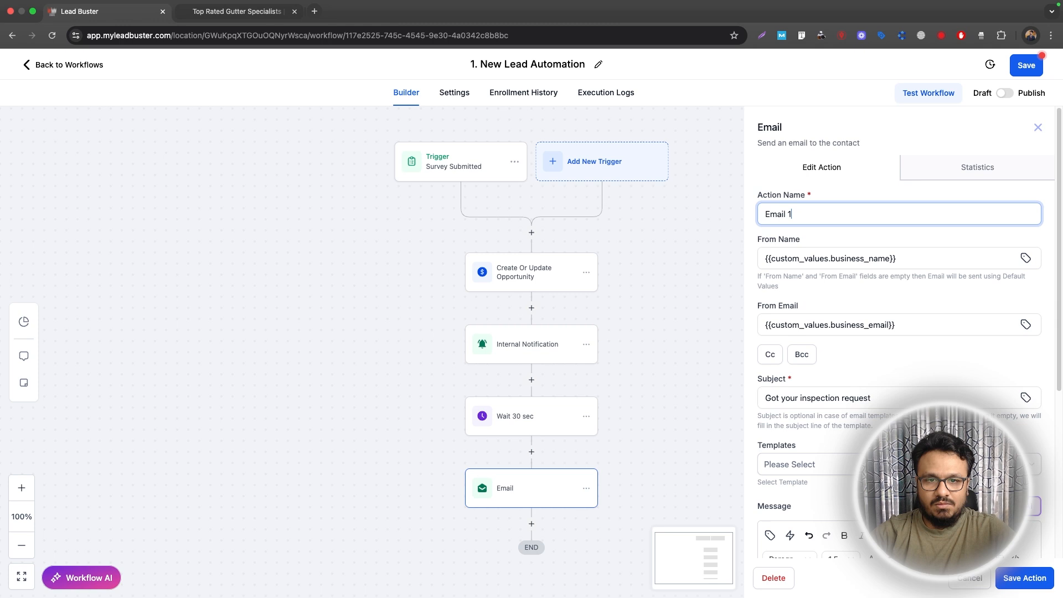
click(1025, 577)
Step: Add a Wait action with a 1-day time delay after Email 1, name it "Wait 1 d" and save it
click(532, 394)
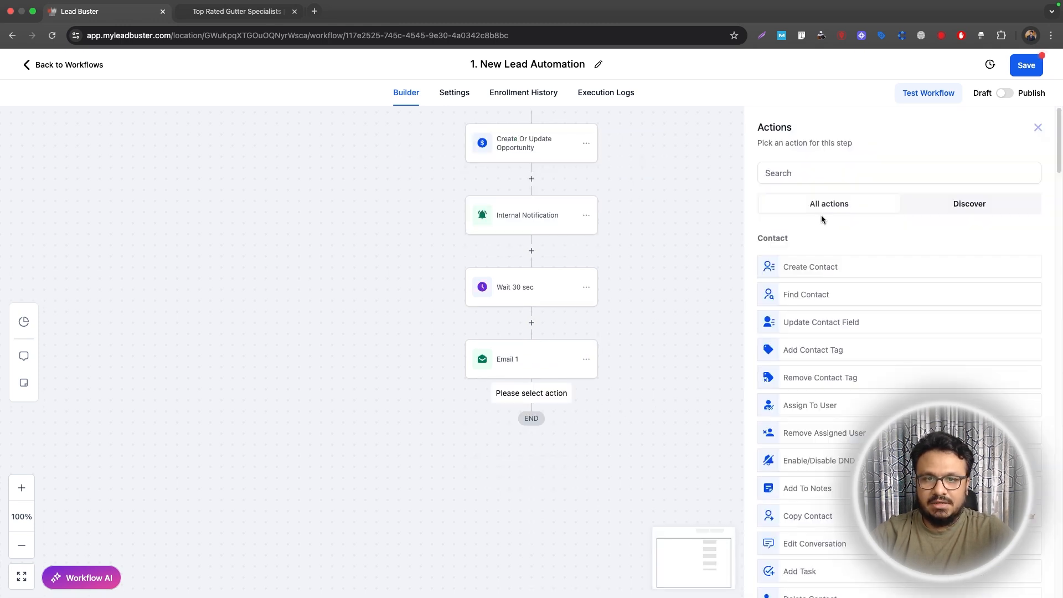
click(823, 174)
text(wai)
click(792, 254)
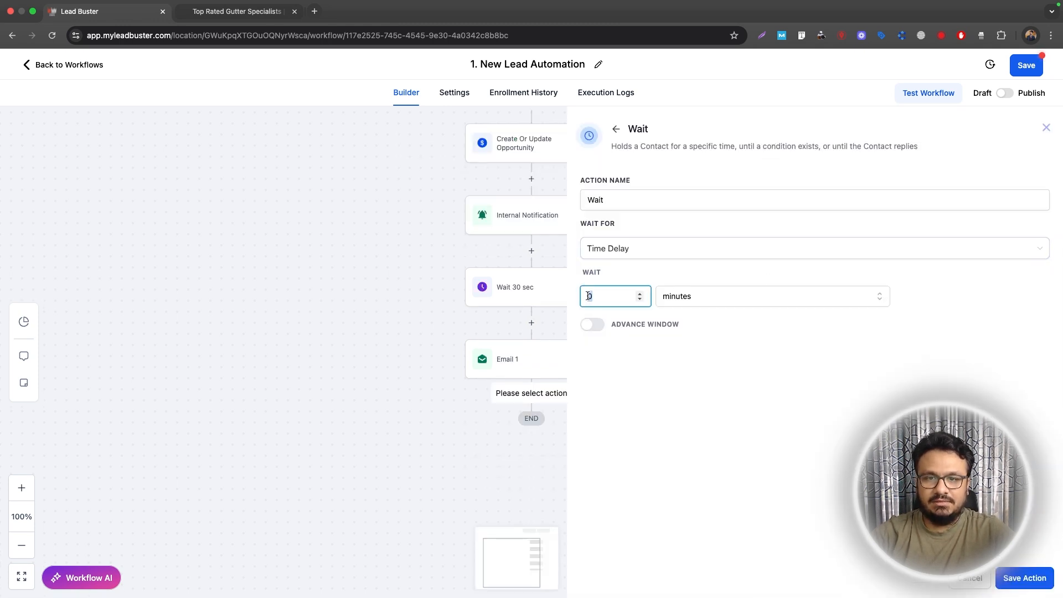
click(733, 290)
click(703, 360)
click(683, 200)
text(1 d)
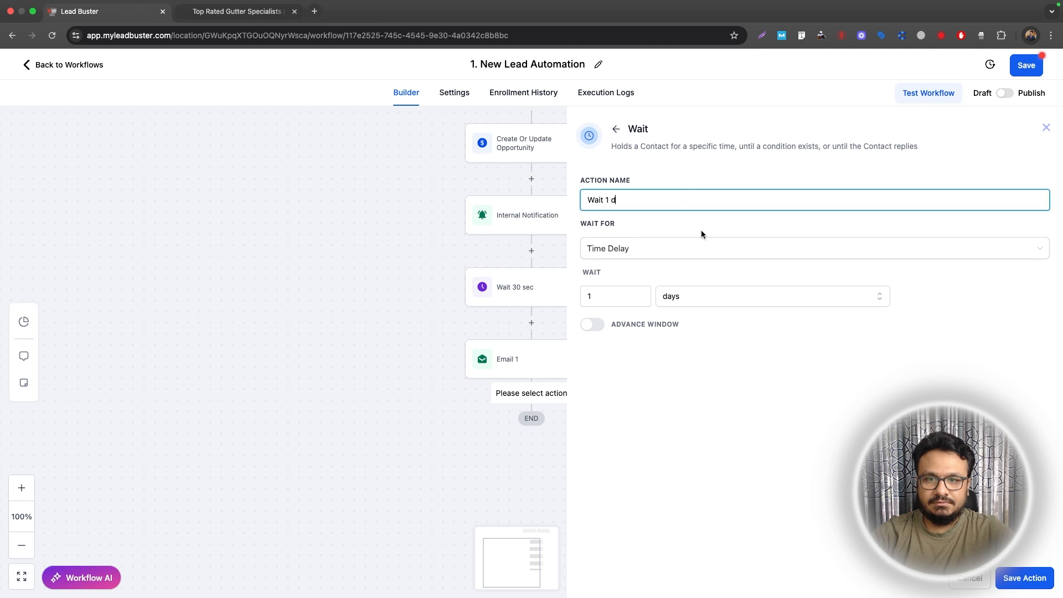
click(1024, 578)
Step: Copy only the Email 1 action and place the duplicate below Wait 1 d, before the workflow's end
scroll(688, 382, down, 2)
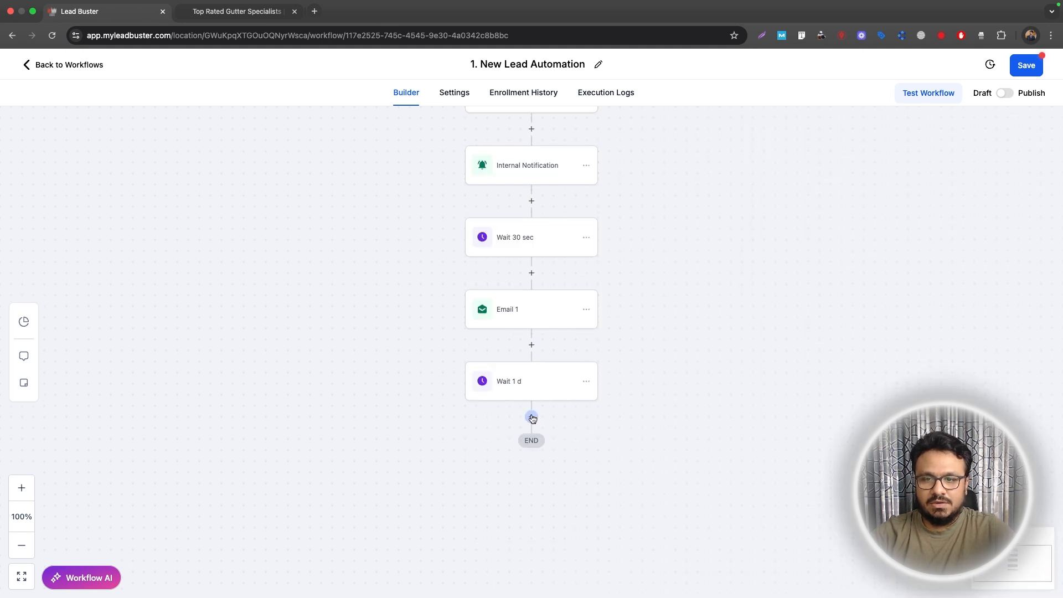
click(584, 309)
click(622, 355)
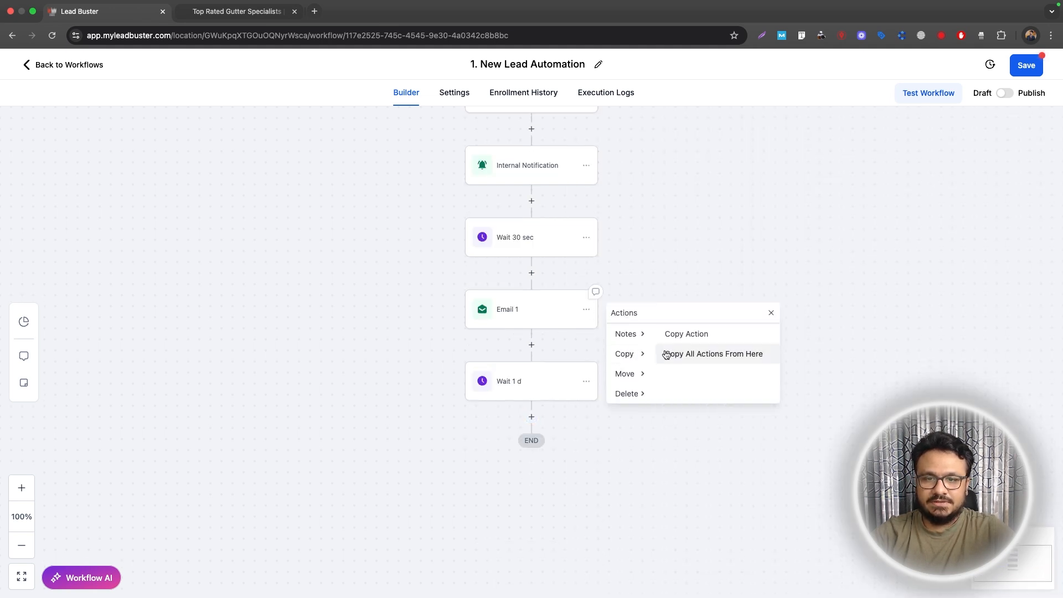
click(684, 333)
click(532, 416)
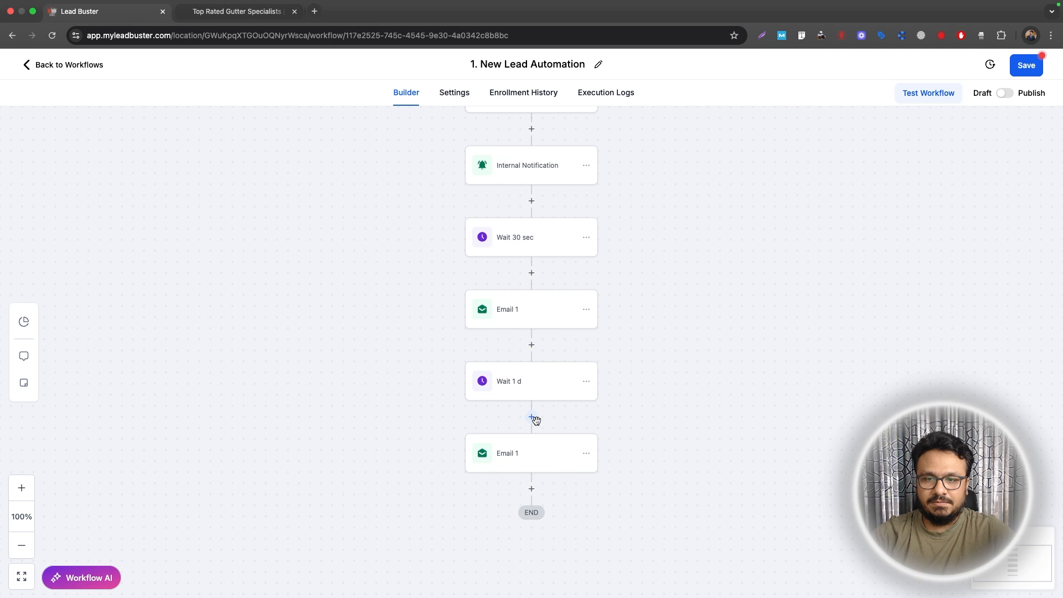
Step: Open the copied email action below Wait 1 d and rename it "Email 2"
click(525, 465)
click(792, 214)
key(BackSpace)
text(2)
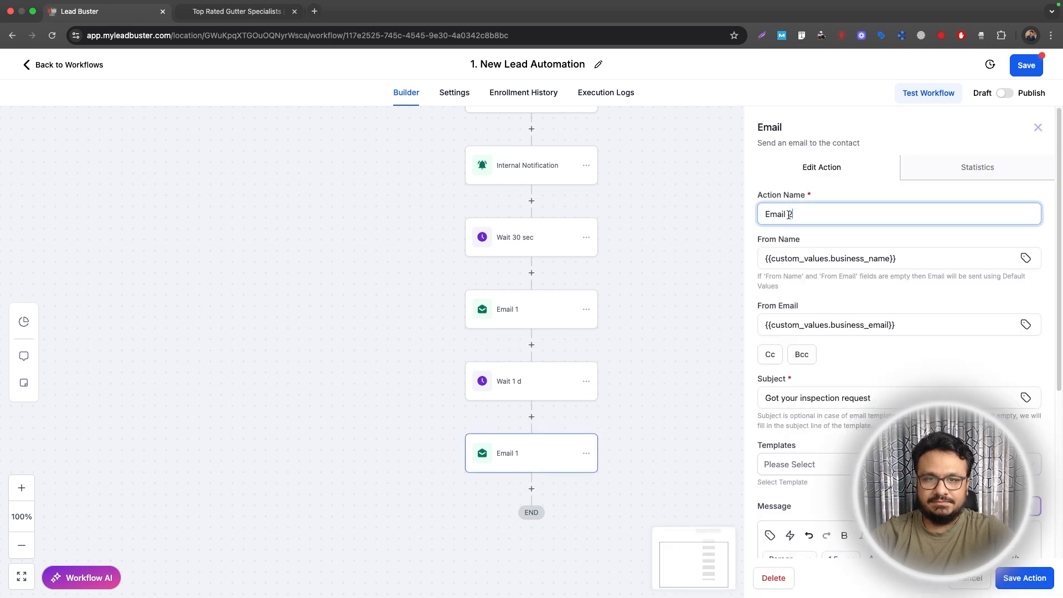
Step: Set the Email 2 subject to "Still want that inspection?"
scroll(1006, 568, down, 2)
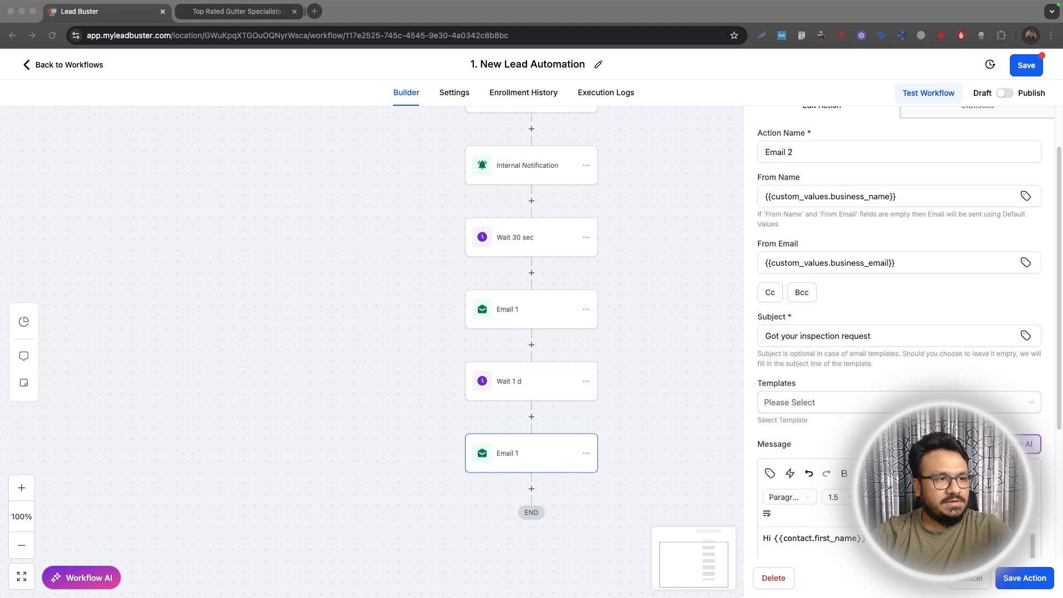
triple_click(831, 336)
text(Still want that estimate?)
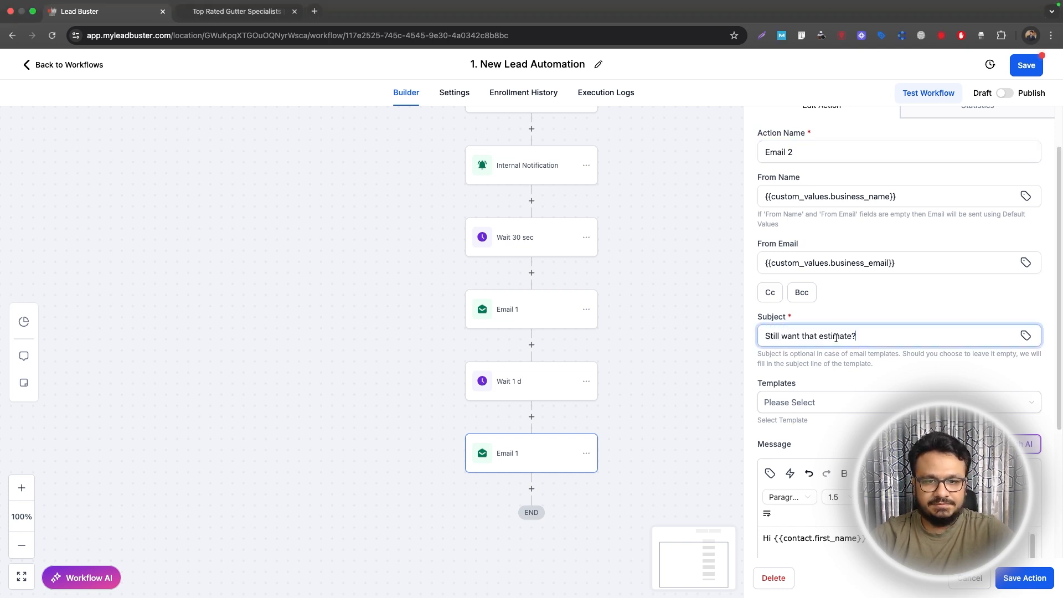
double_click(836, 336)
text(inspection)
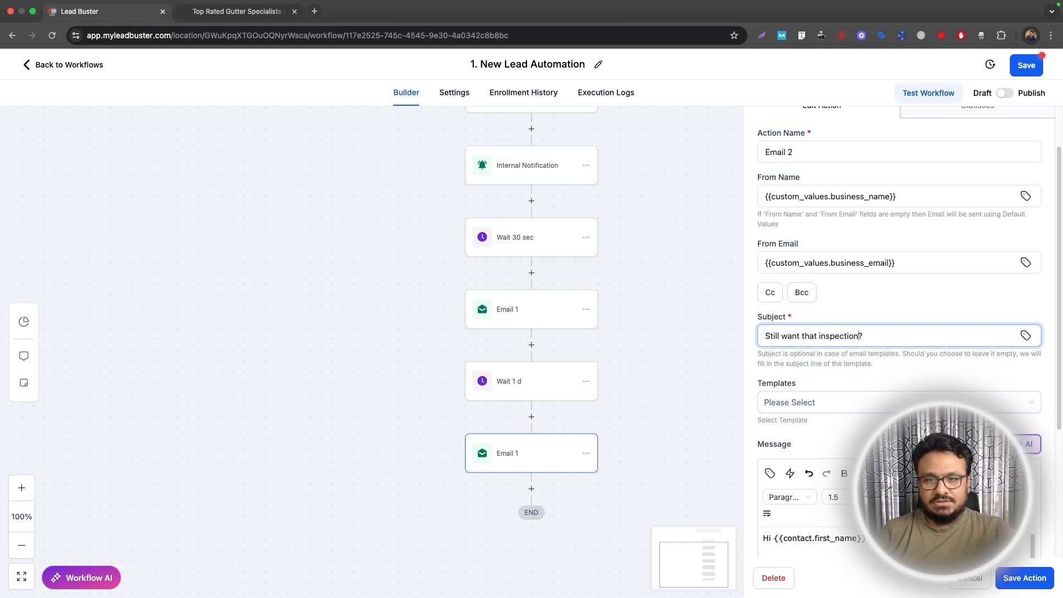
scroll(587, 271, up, 2)
scroll(508, 256, down, 2)
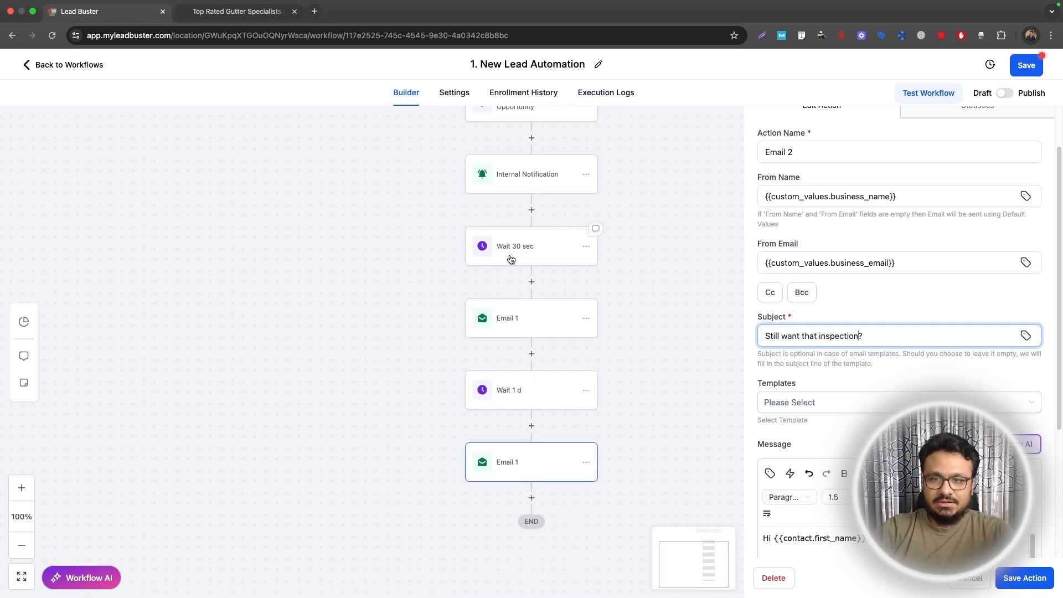
drag(514, 268, 511, 261)
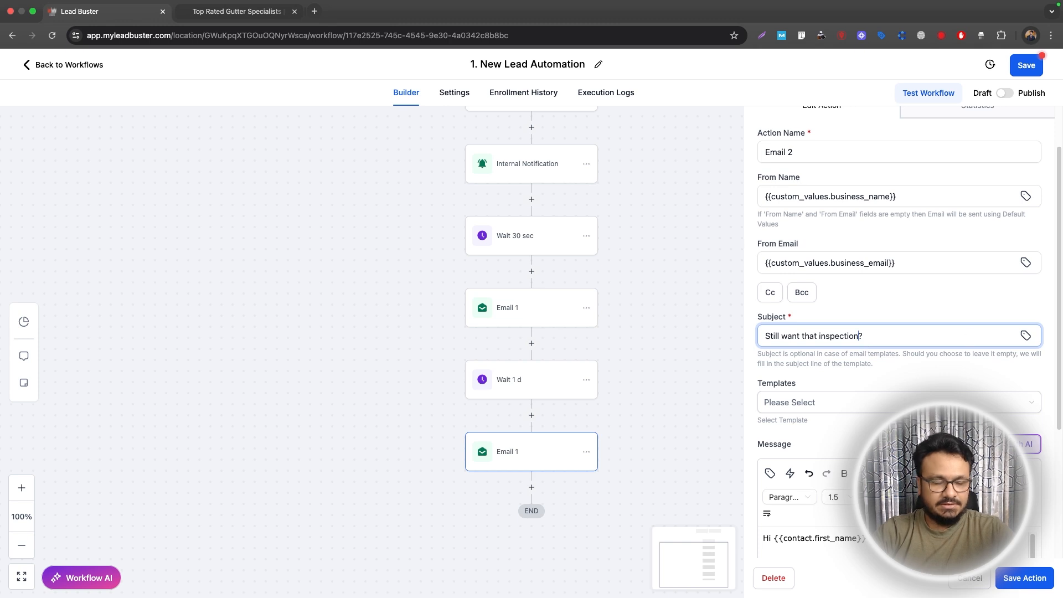
Step: Replace Email 2's body text with the "Just checking in — we saw your request" follow-up, add a blank line after "connected yet." and save the action
scroll(860, 387, down, 4)
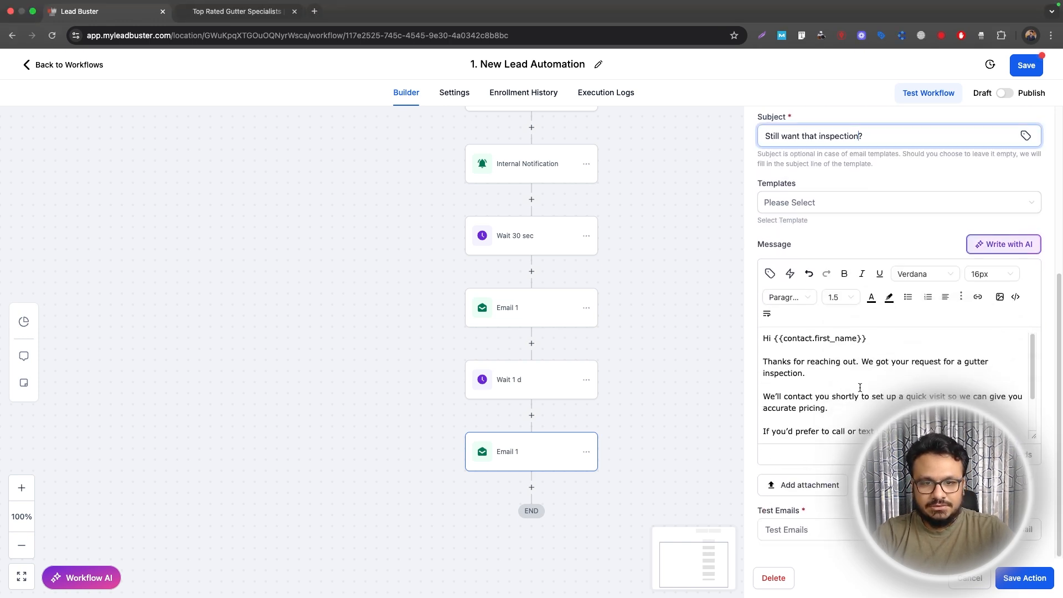
drag(766, 361, 938, 397)
text(Just checking in — we saw your request but haven’t connected yet. We’d be happy to come out and give you a quick quote. Let us know what day works best.)
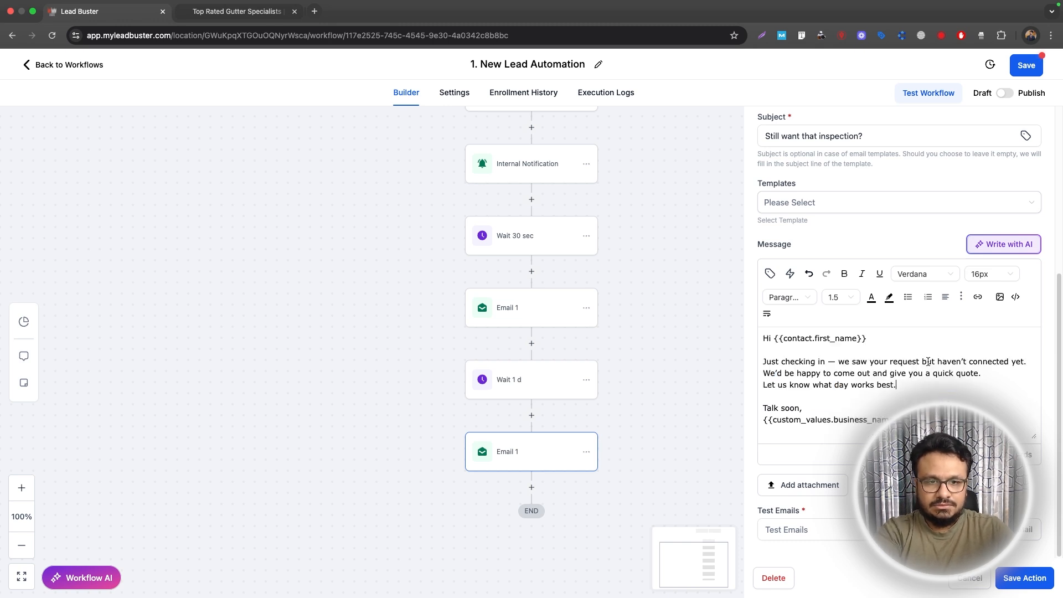
click(1027, 362)
key(Return)
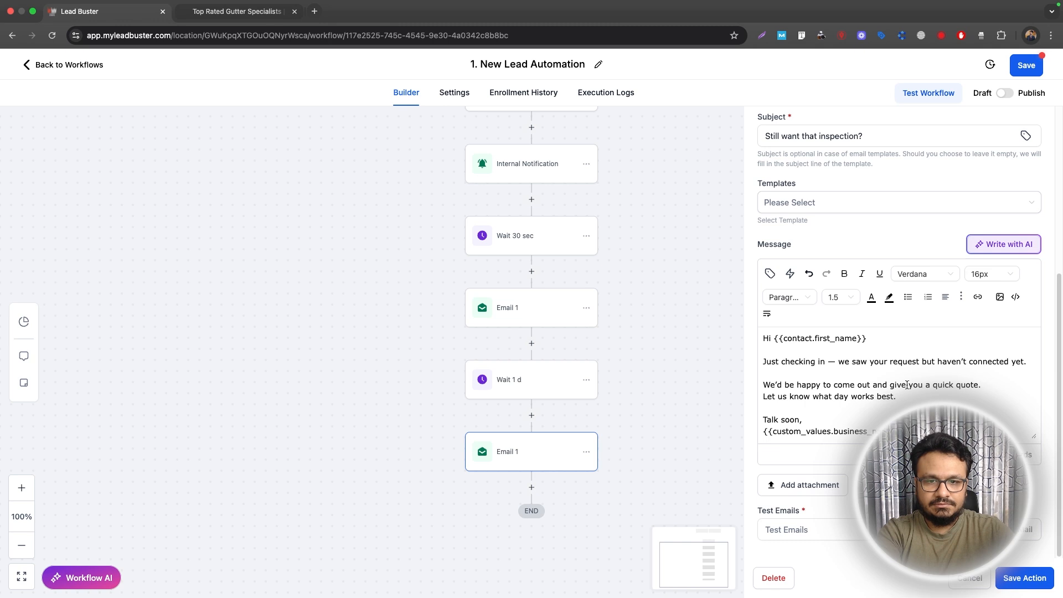
click(1024, 577)
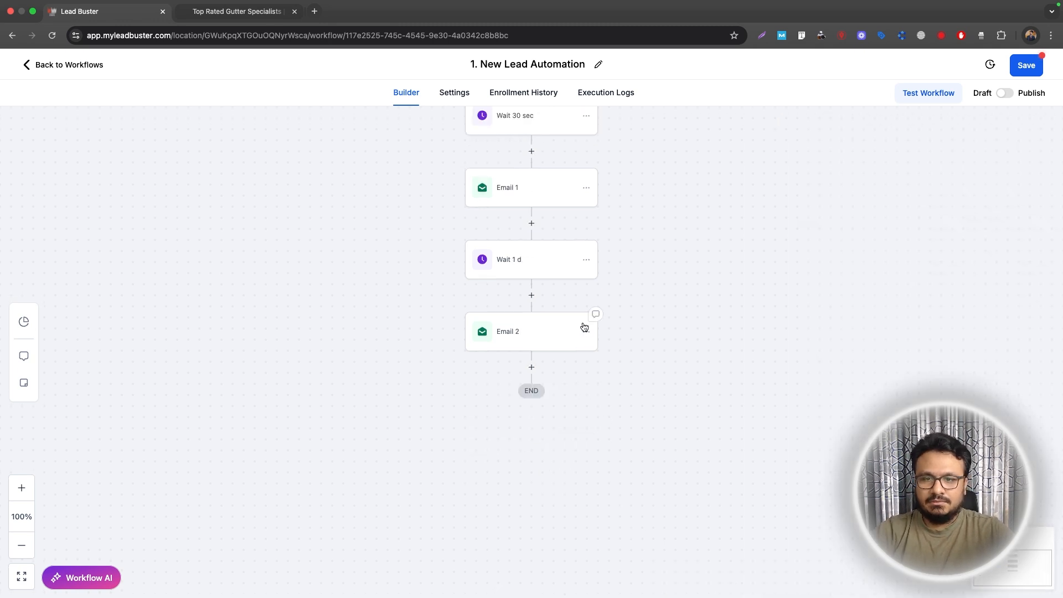
Step: Copy all actions from Wait 1 d onward and place them after Email 2
click(586, 259)
mouse_move(628, 302)
click(678, 306)
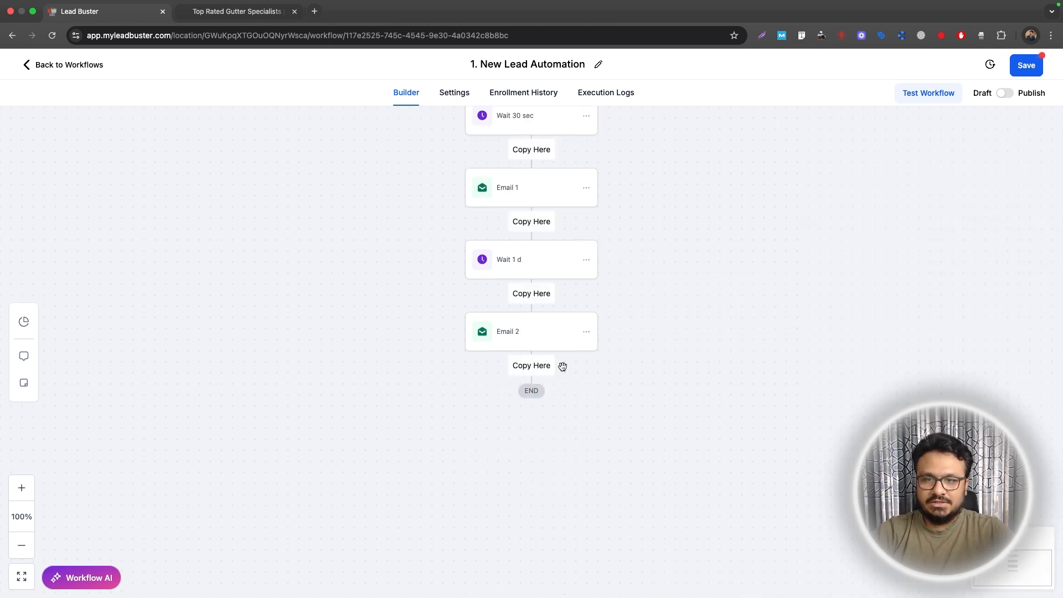
click(535, 366)
Step: Set the copied wait after Email 2 to 2 days, rename it "Wait 2 d" and save the action
click(524, 407)
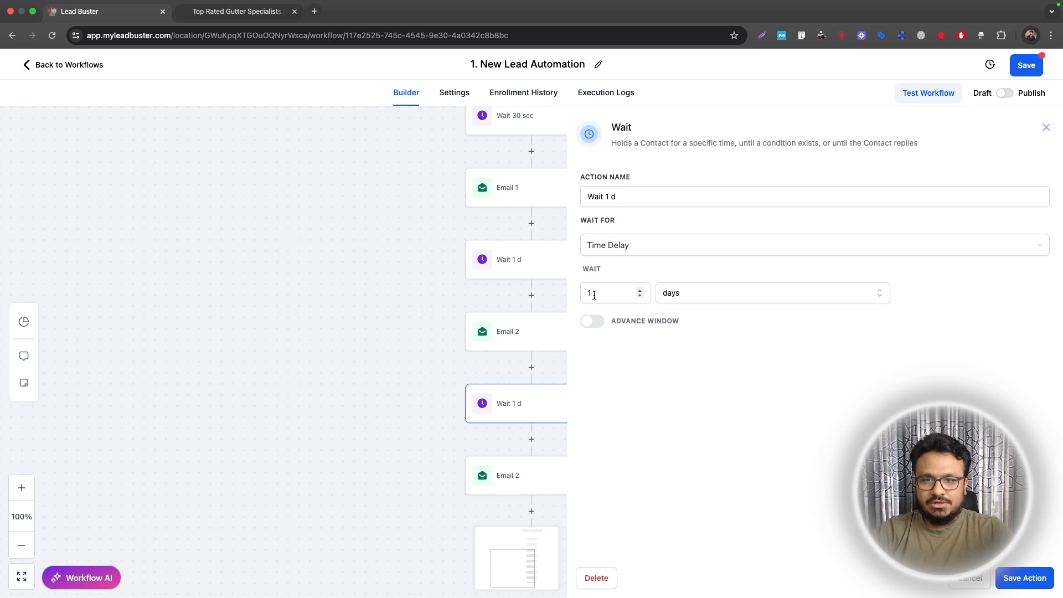
click(639, 290)
click(604, 197)
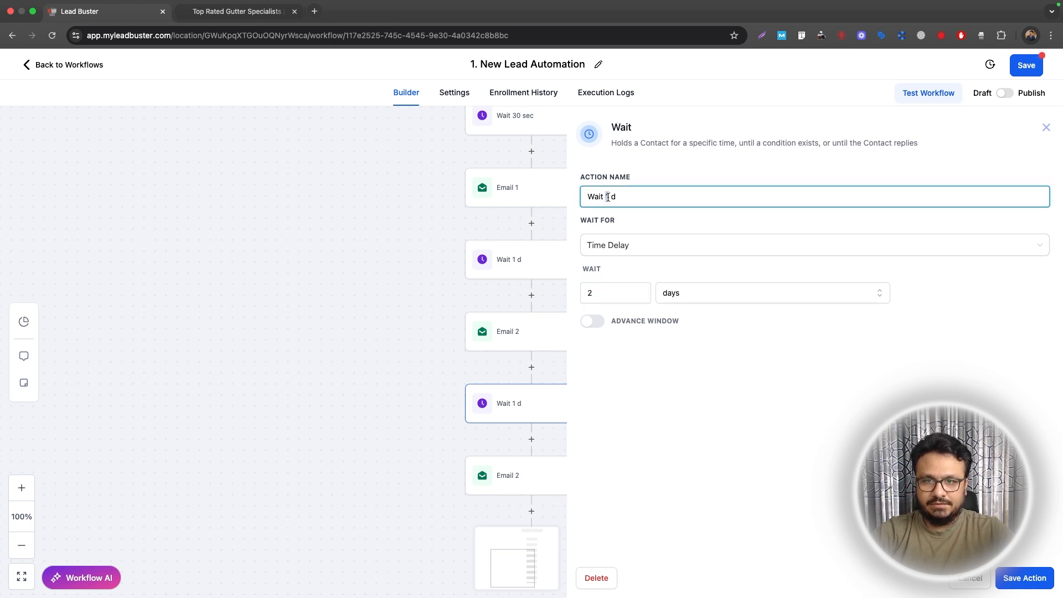
text(2)
click(1046, 577)
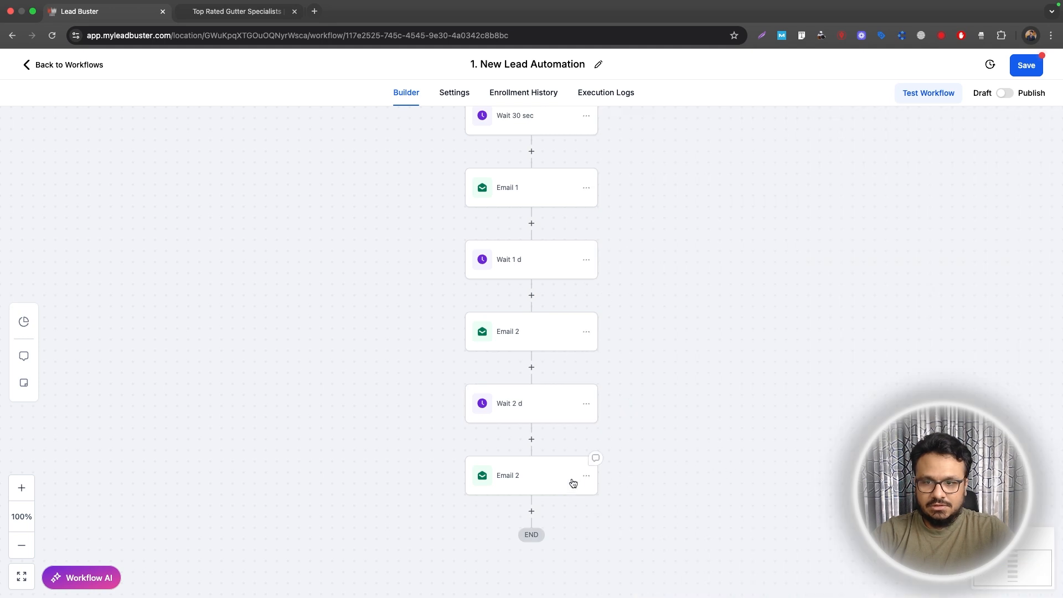
Step: Open the copied email action below Wait 2 d and rename it "Email 3"
click(535, 477)
click(797, 214)
key(BackSpace)
text(3)
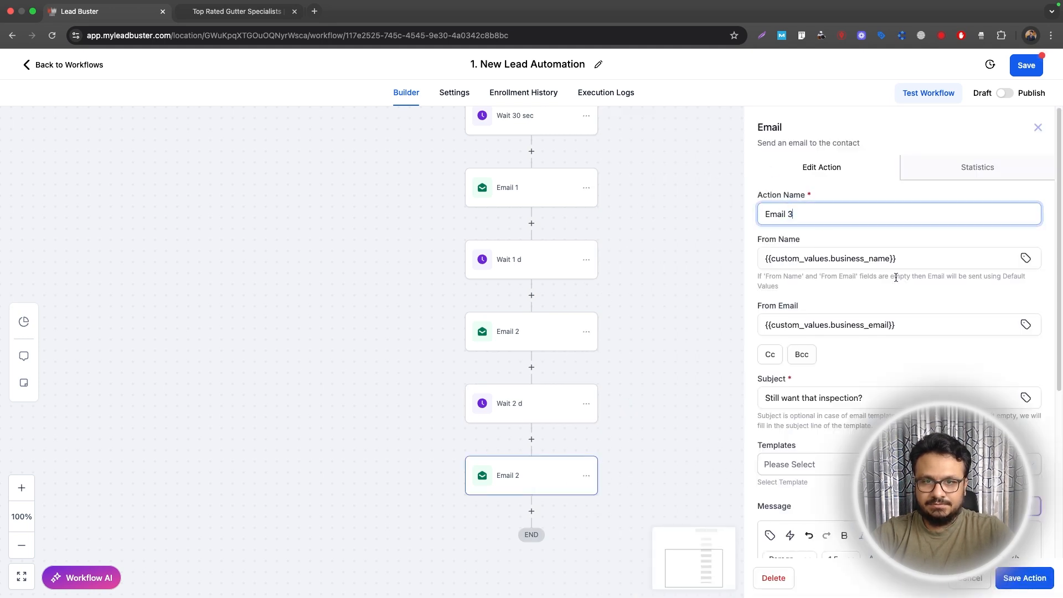
Step: Set the Email 3 subject to "Quick reminder – Free gutter inspection"
scroll(852, 382, down, 3)
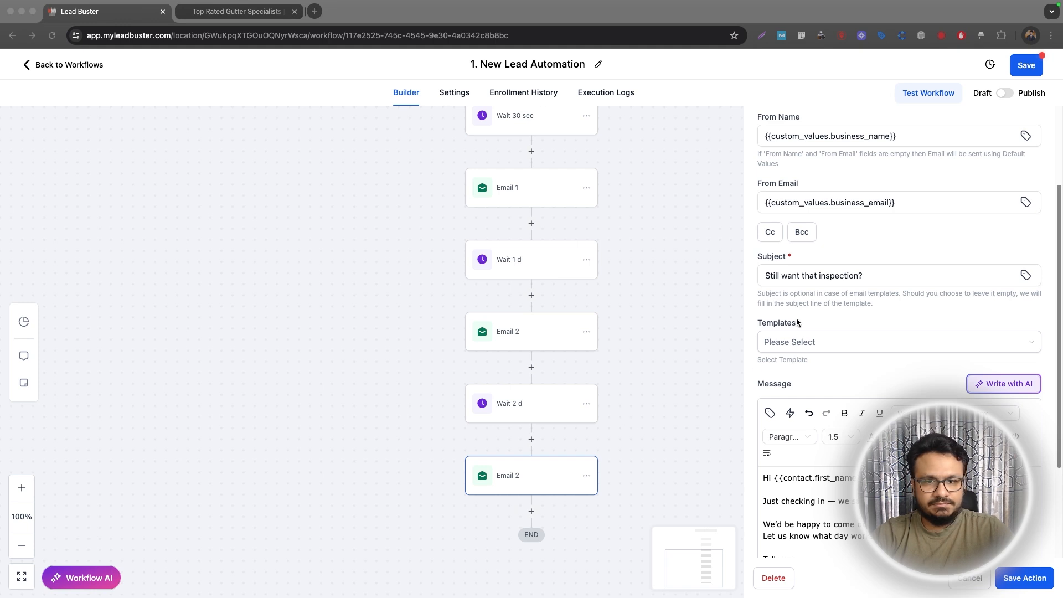
triple_click(807, 281)
key(super+v)
double_click(886, 277)
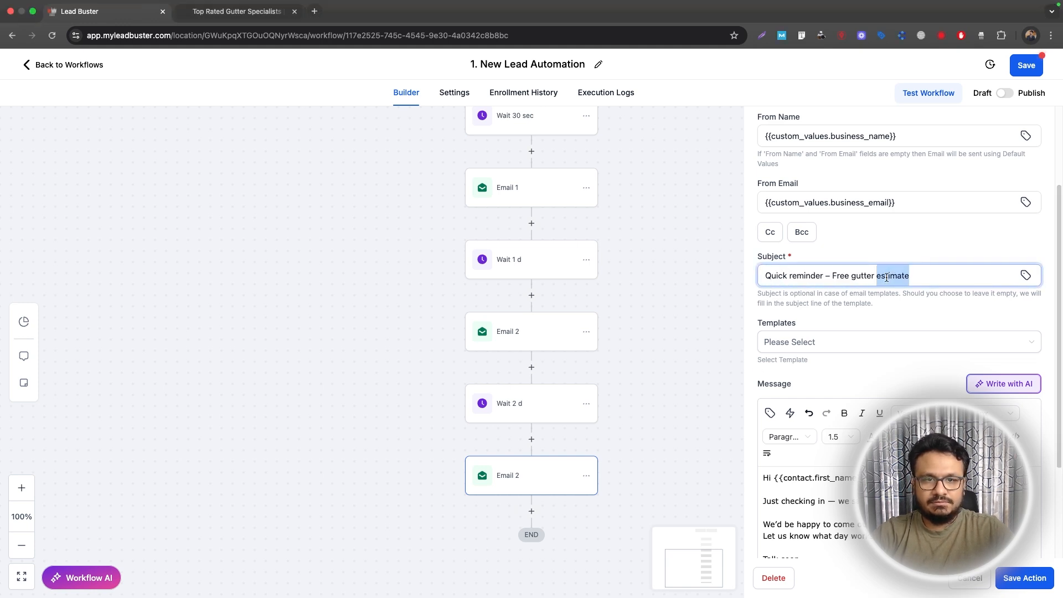
text(inspection)
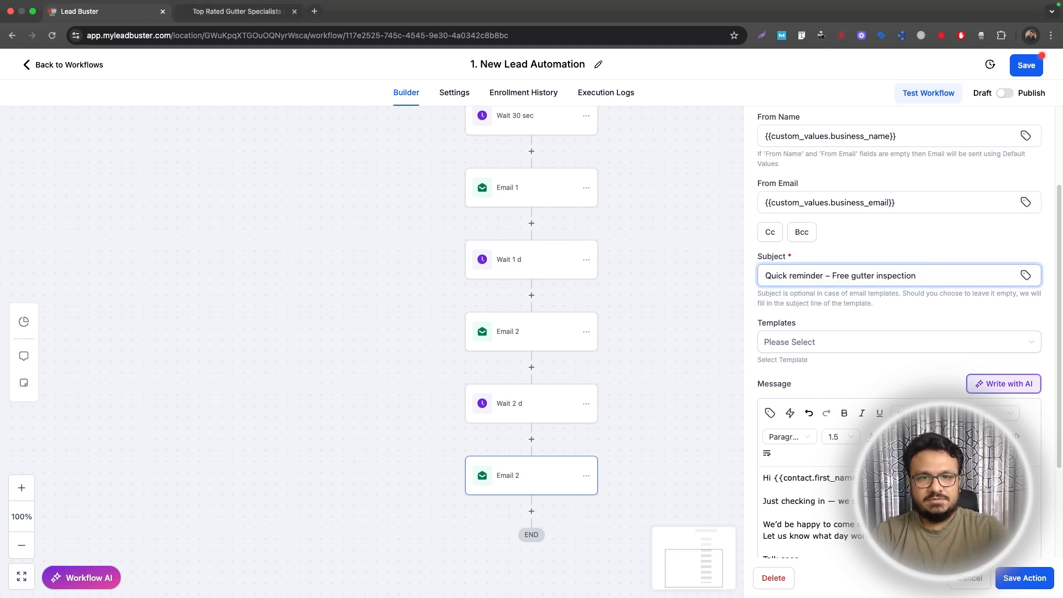
Step: Replace Email 3's body text with the "Wanted to follow up on your quote request." message and separate its three sentences with blank lines
scroll(899, 354, down, 3)
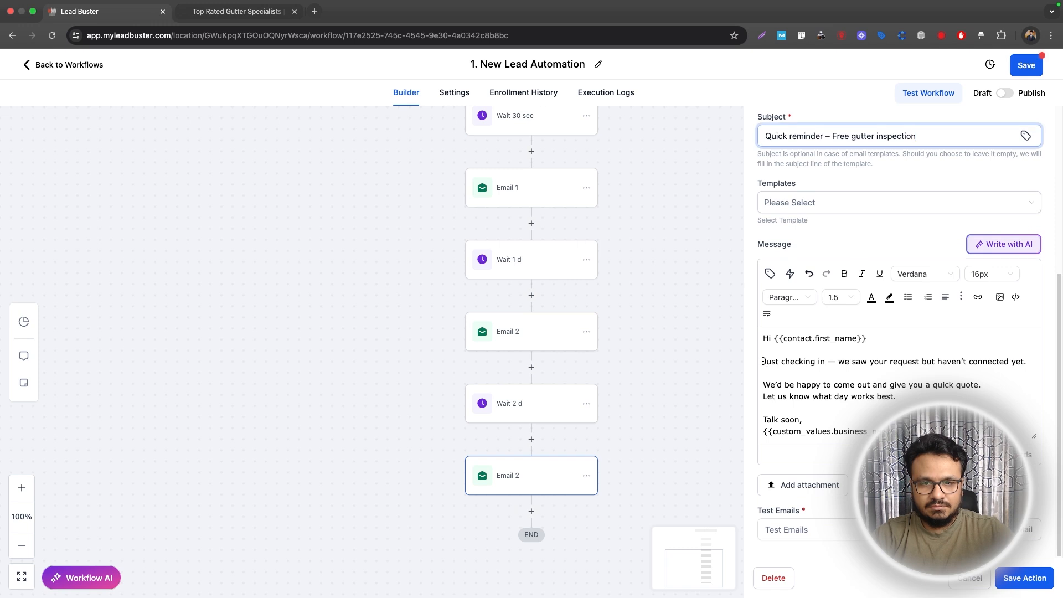
drag(763, 361, 897, 395)
key(cmd+v)
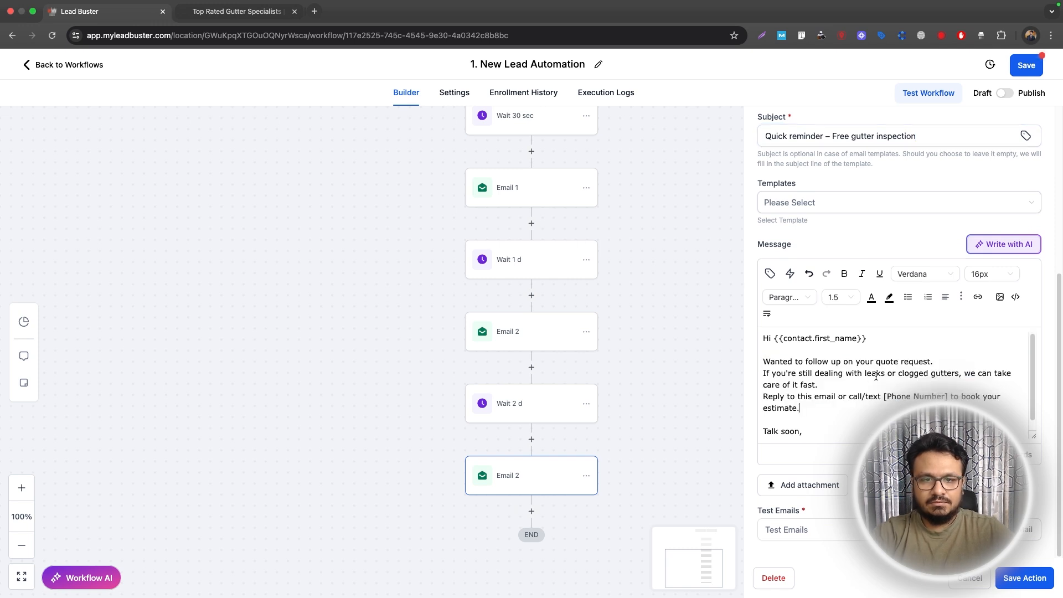
key(Return)
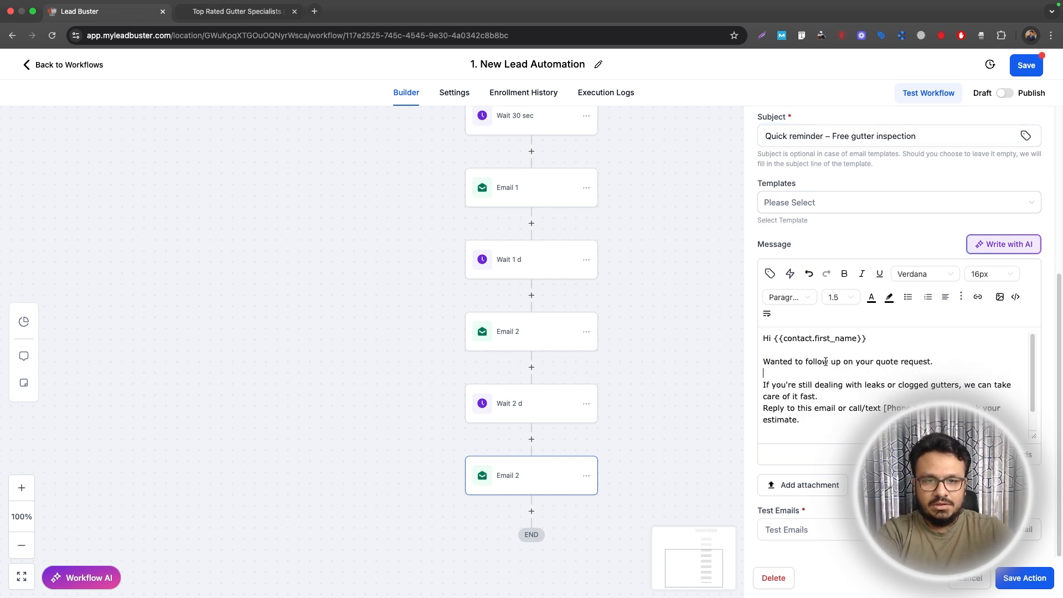
click(829, 395)
key(Return)
scroll(875, 378, down, 1)
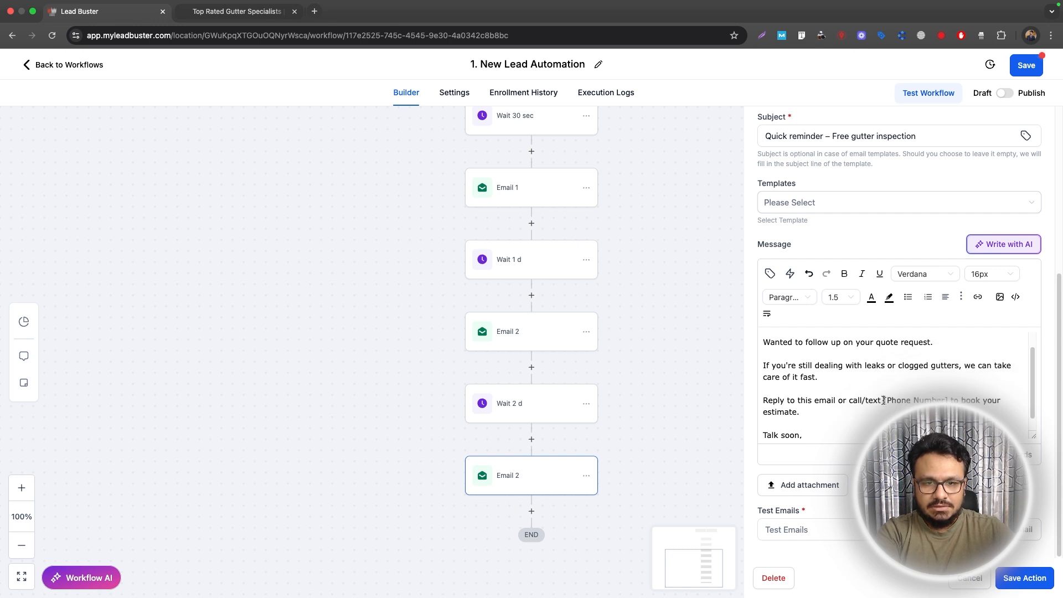
Step: Replace the [Phone Number] placeholder in Email 3's message with the Business Phone Number custom value
drag(883, 399, 926, 400)
key(BackSpace)
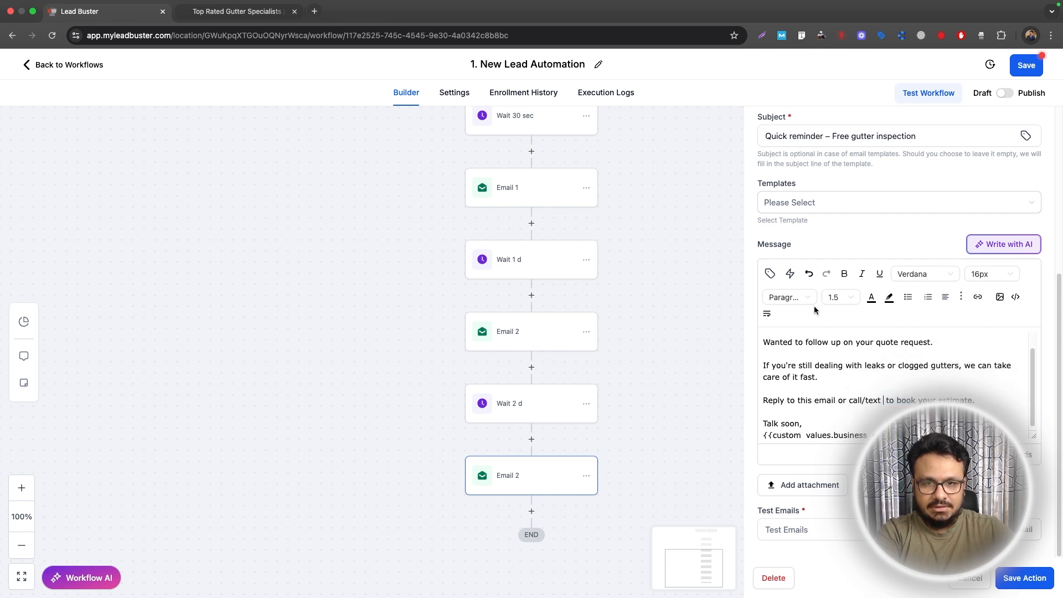
click(770, 273)
click(764, 560)
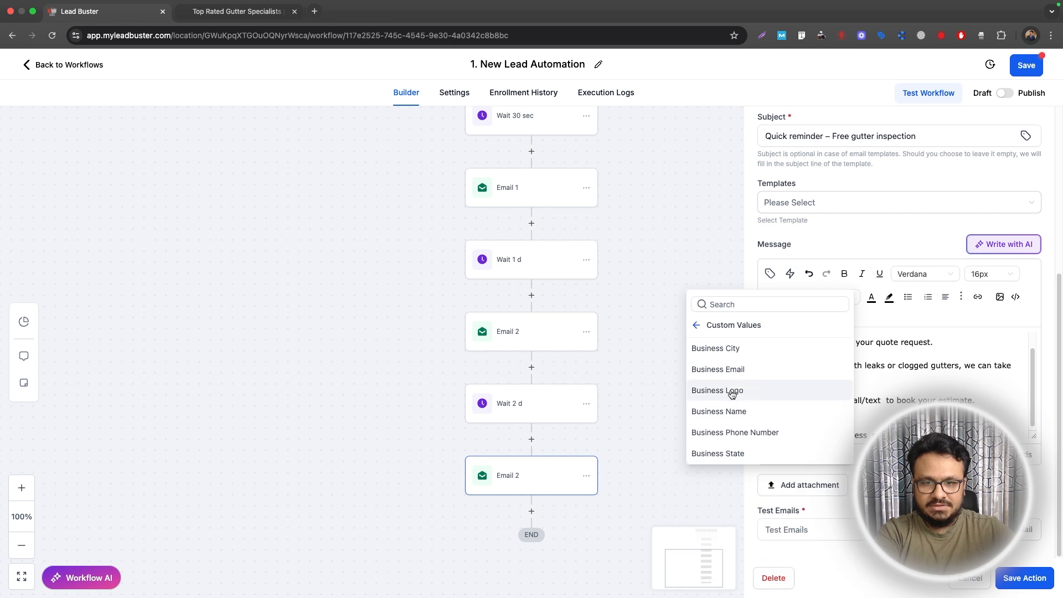
click(747, 432)
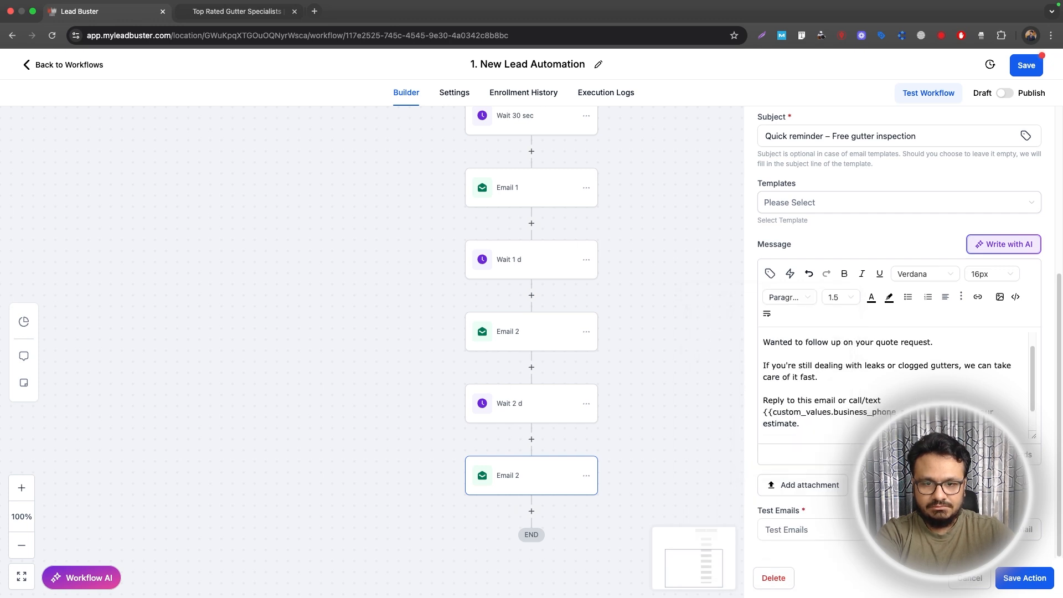
Step: Change "estimate" to "inspection" in the message's booking sentence and save the Email 3 action
double_click(774, 399)
text(in)
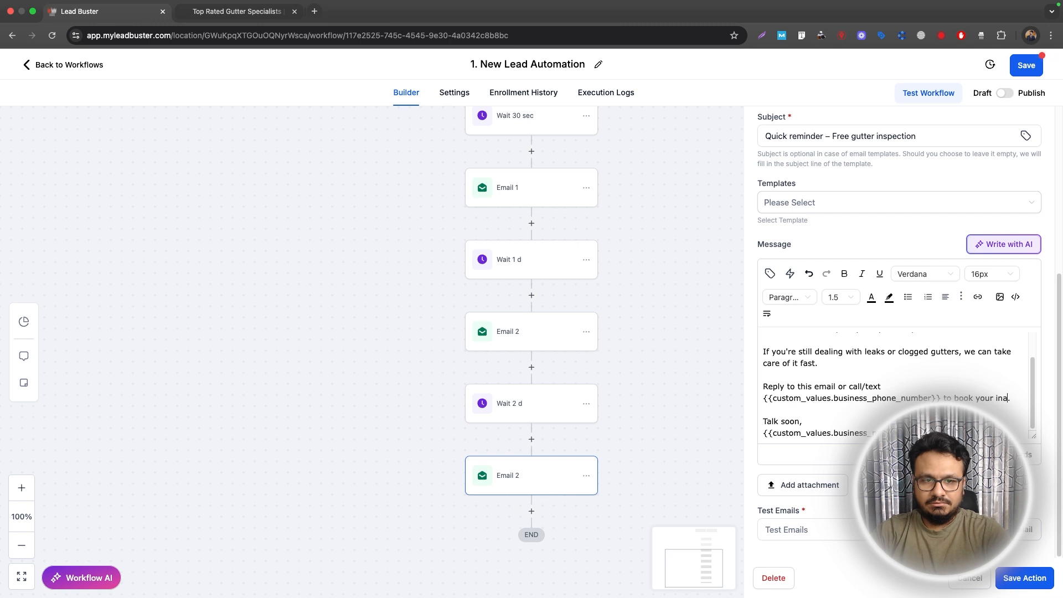
text(spection)
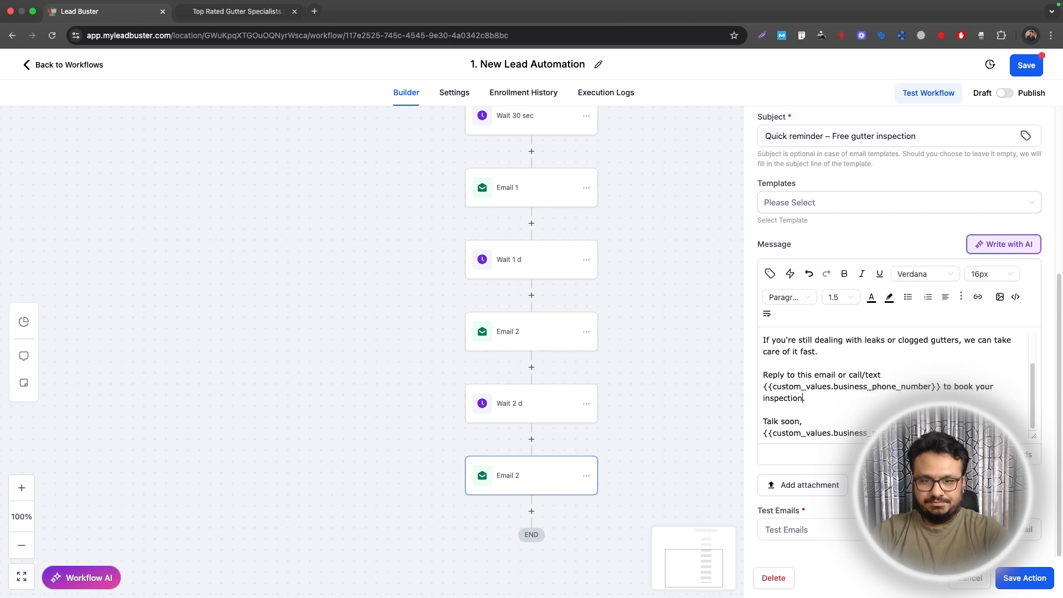
click(1023, 576)
scroll(491, 443, down, 1)
scroll(491, 440, up, 2)
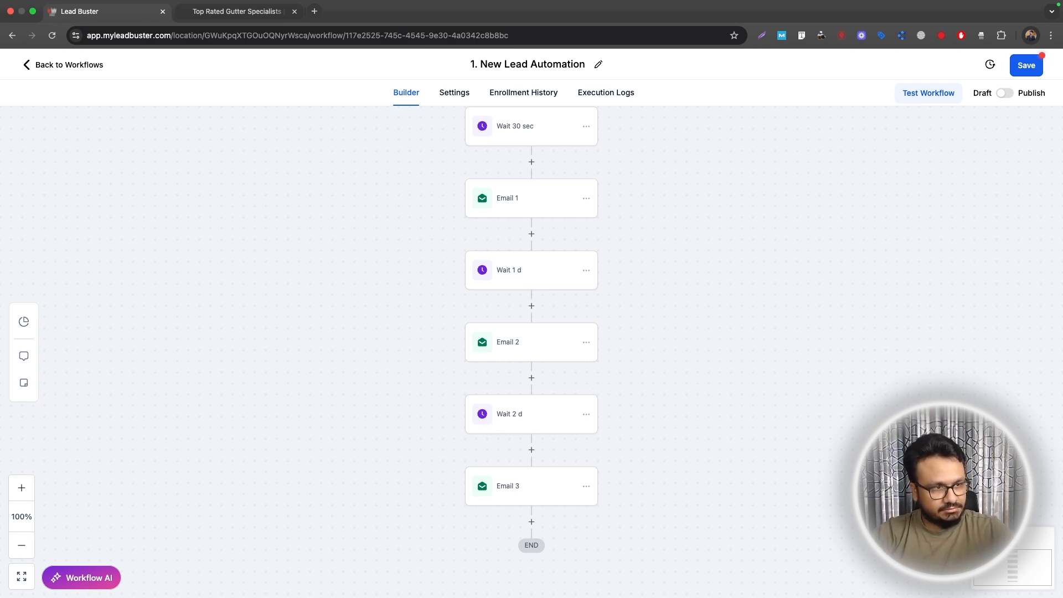
scroll(554, 365, up, 3)
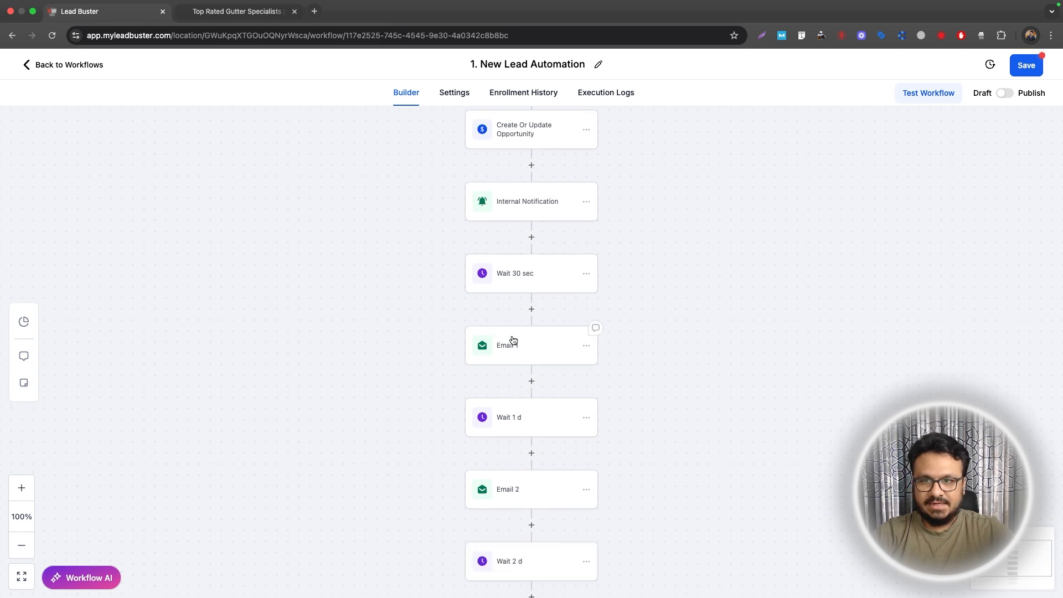
Step: Add a time-delay wait of 0.2 minutes directly after Email 1, name it "Wait 20 sec" and save the action
click(531, 382)
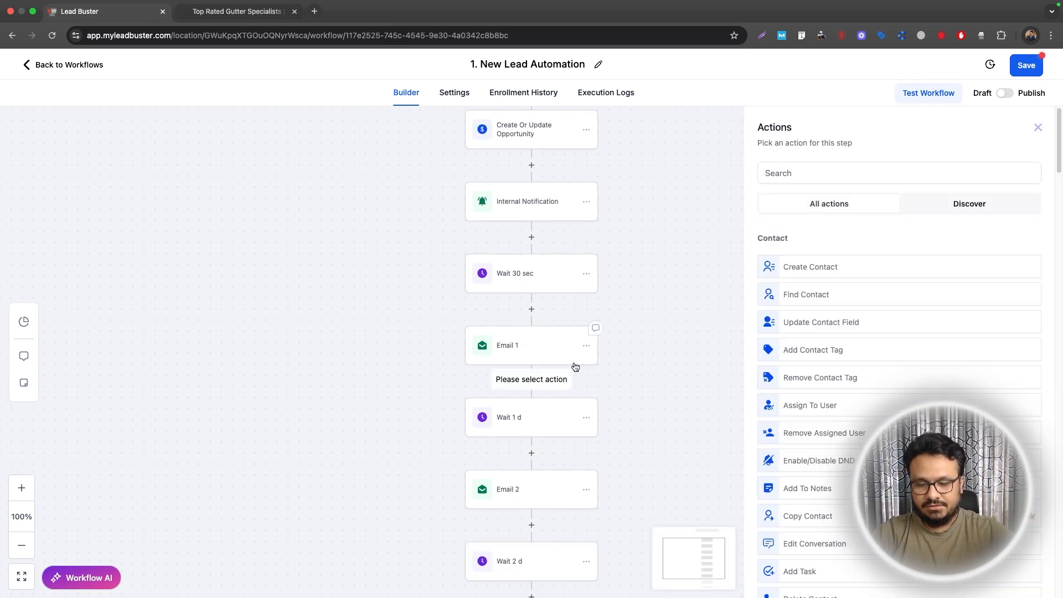
click(786, 173)
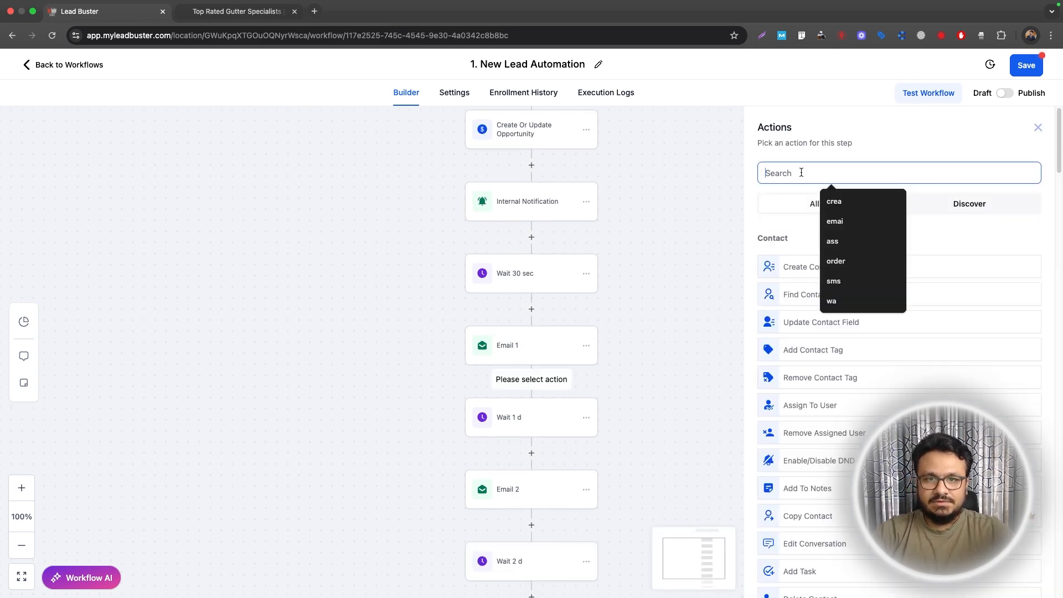
text(wa)
click(785, 256)
click(640, 296)
key(BackSpace)
text(0.2)
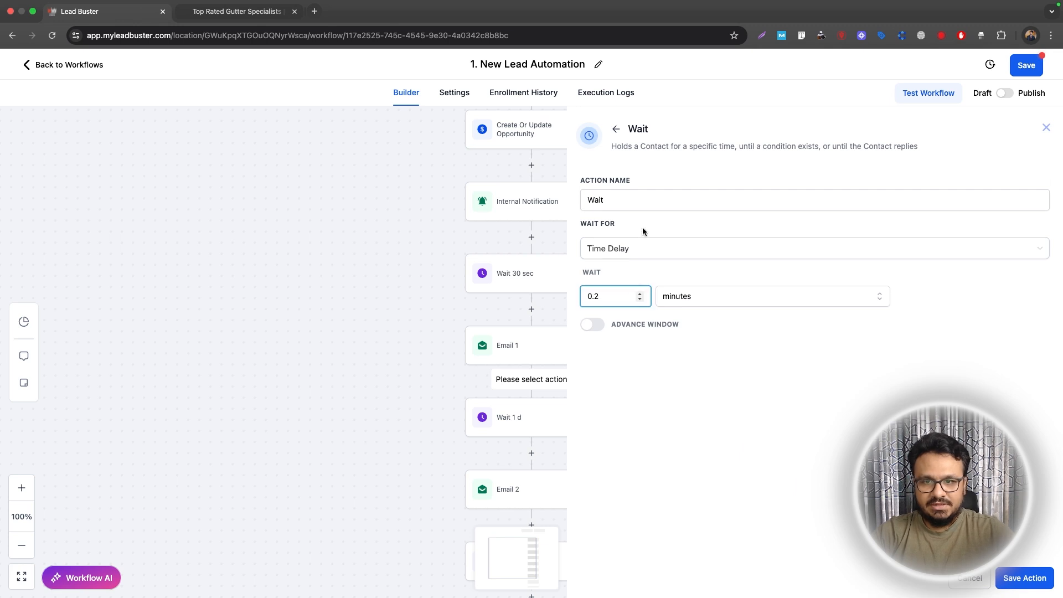
click(653, 199)
text(20 sec)
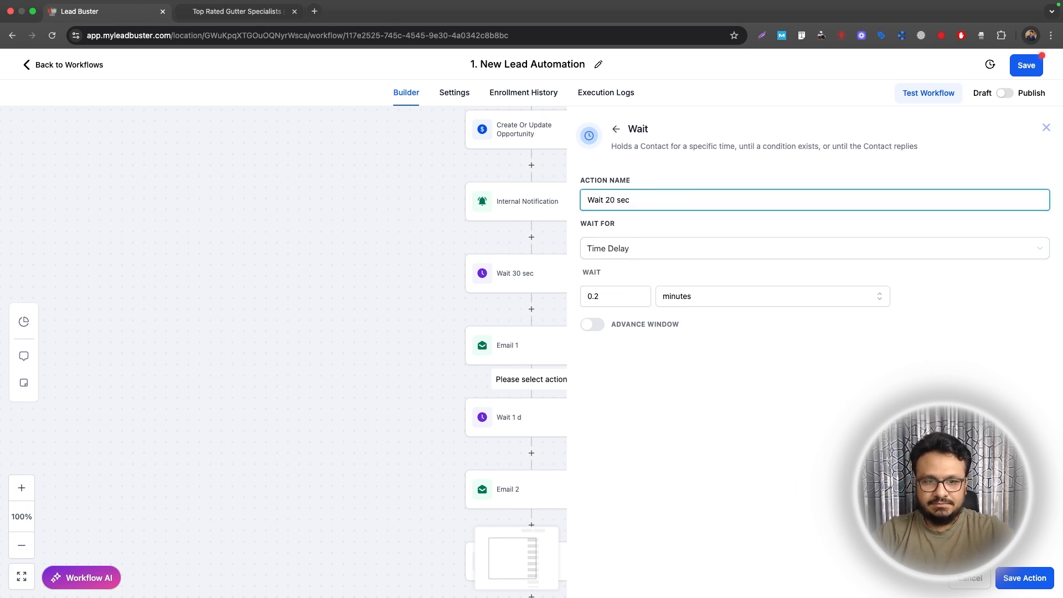
click(1024, 578)
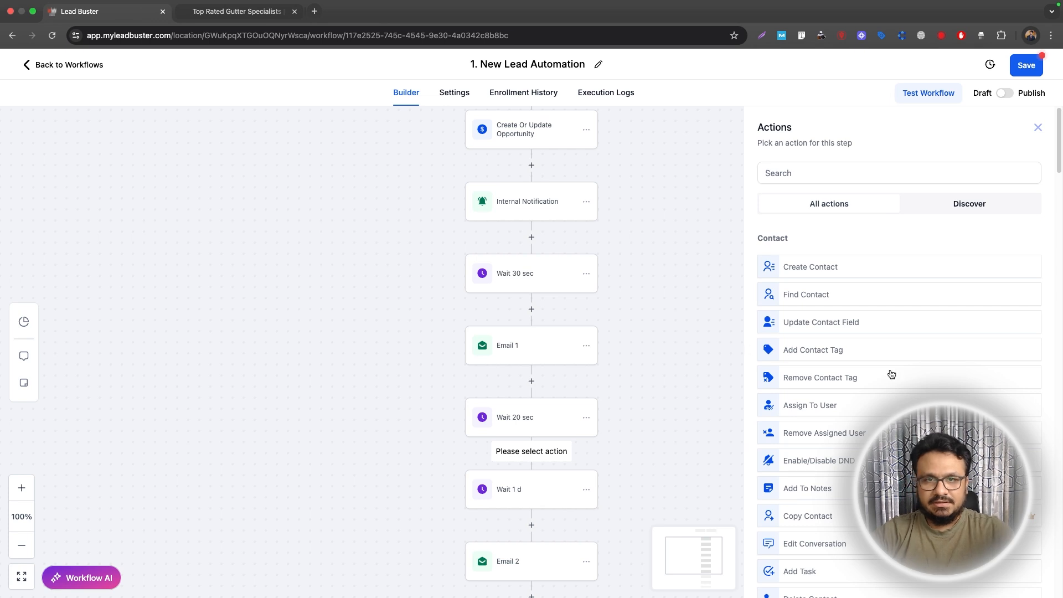
Step: Add an SMS after Email 1's wait: "Thanks for your estimate request! We'll be in touch soon to schedule a visit. Call/text us anytime: [Phone Number]"
scroll(941, 382, down, 6)
click(825, 454)
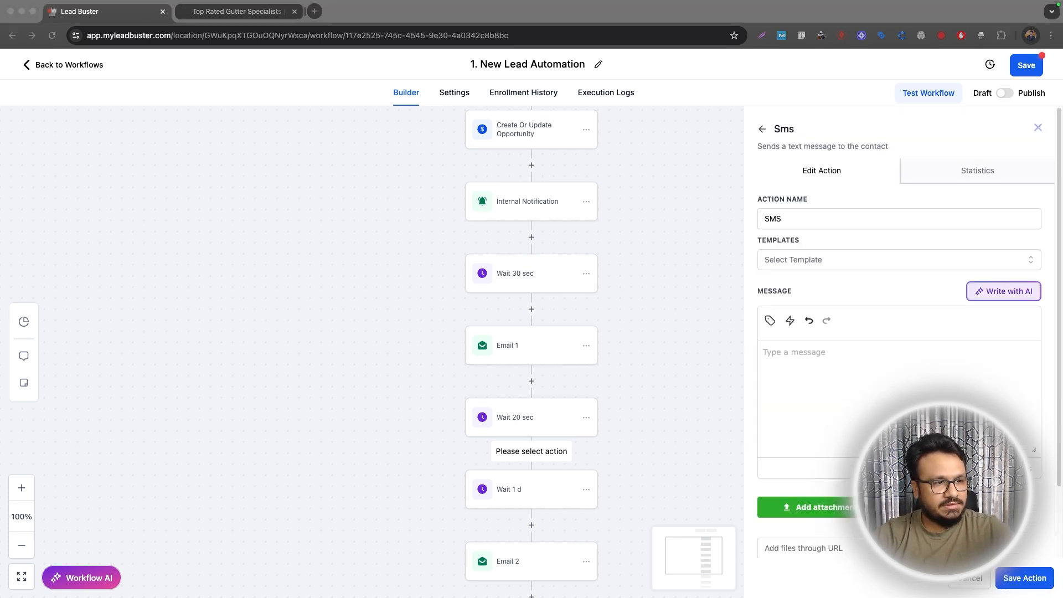
click(839, 382)
text(Thanks for your estimate request! We'll be in touch soon to schedule a visit. Call/text us anytime: [Phone Number])
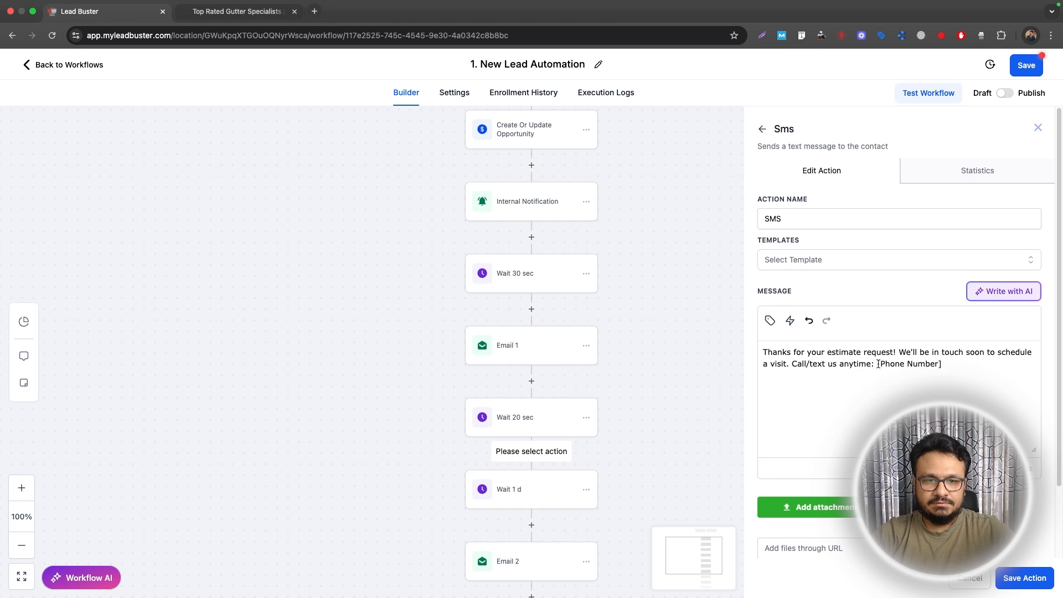
Step: Replace the [Phone Number] placeholder in the first SMS with the Business Phone Number custom value and save the action
drag(878, 364, 942, 366)
key(BackSpace)
click(770, 322)
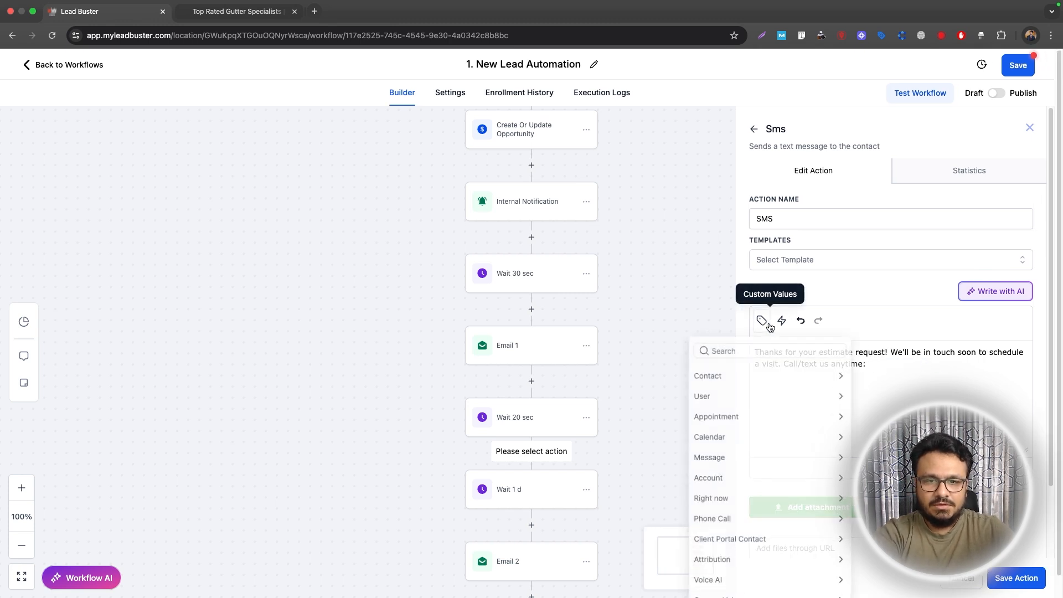
scroll(751, 490, down, 1)
click(720, 584)
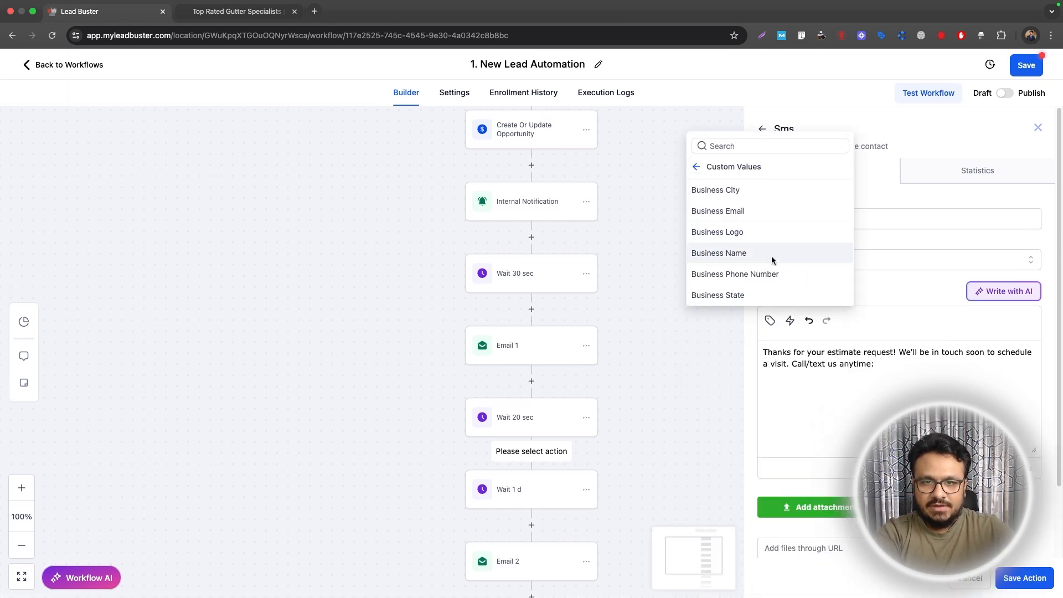
click(764, 273)
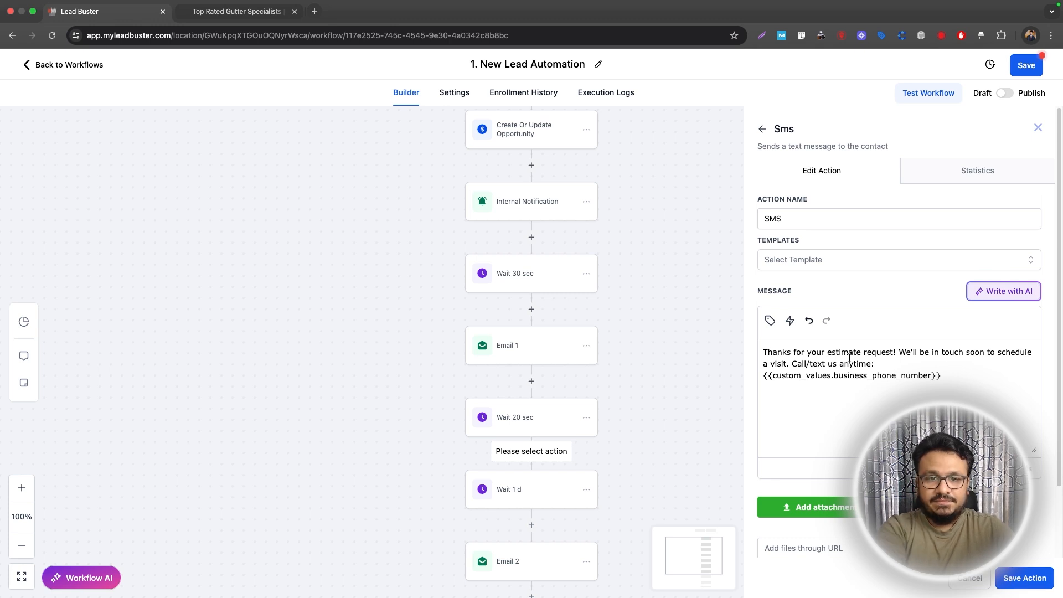
click(1008, 584)
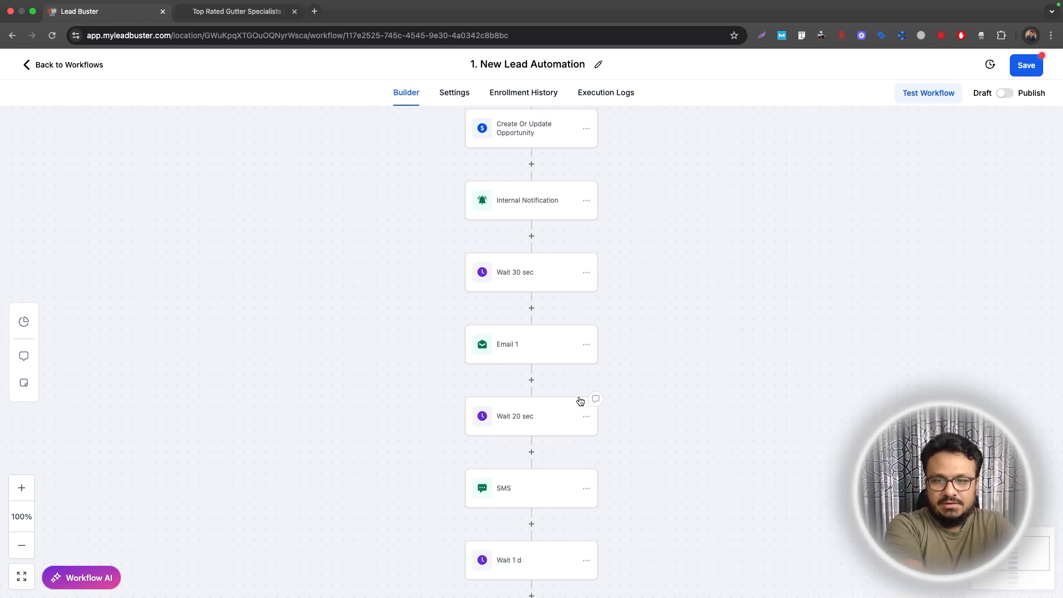
Step: Add a time-delay wait of 0.2 minutes directly after Email 2, name it "Wait 20 sec" and save the action
scroll(577, 402, down, 5)
click(531, 411)
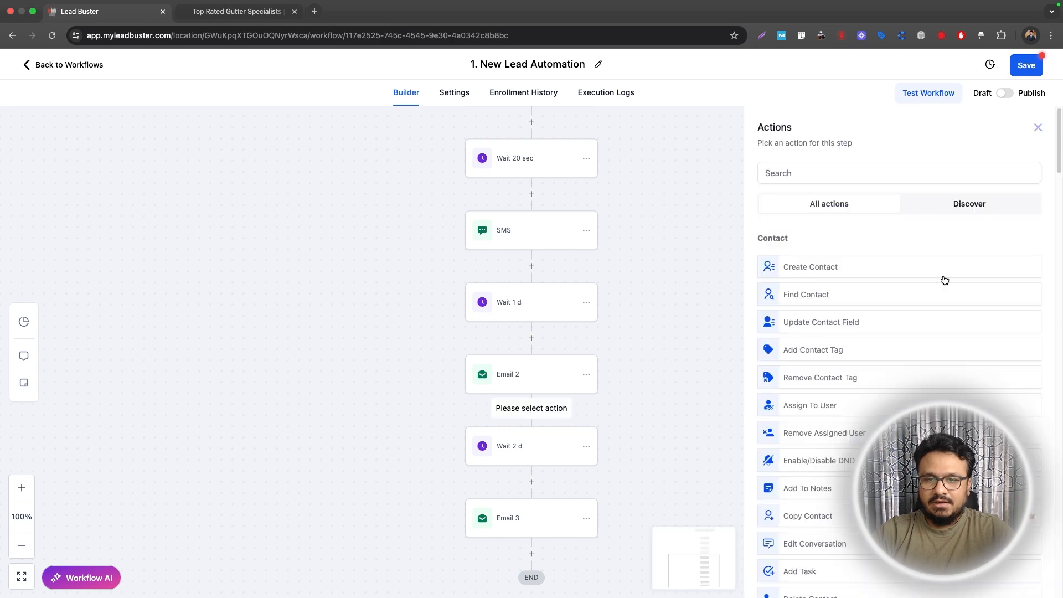
click(852, 172)
text(wa)
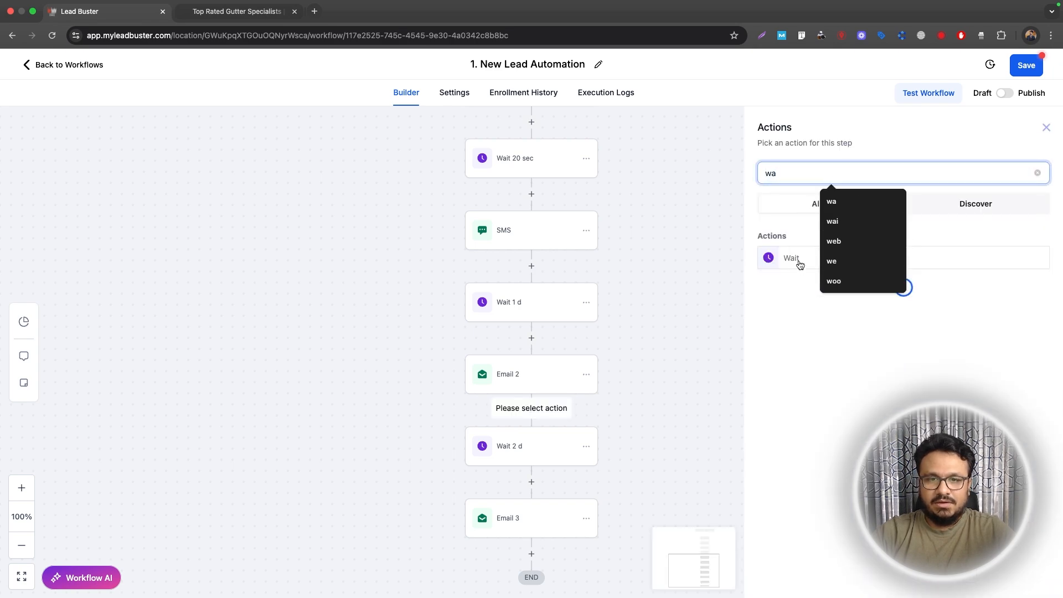
click(799, 264)
click(632, 292)
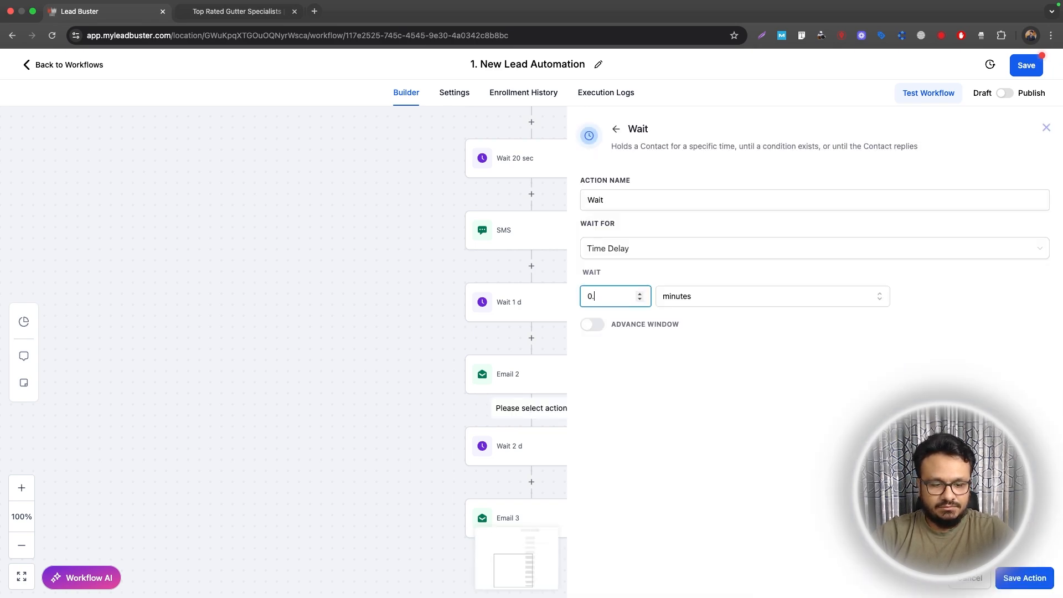
text(0.2)
click(648, 201)
text(2)
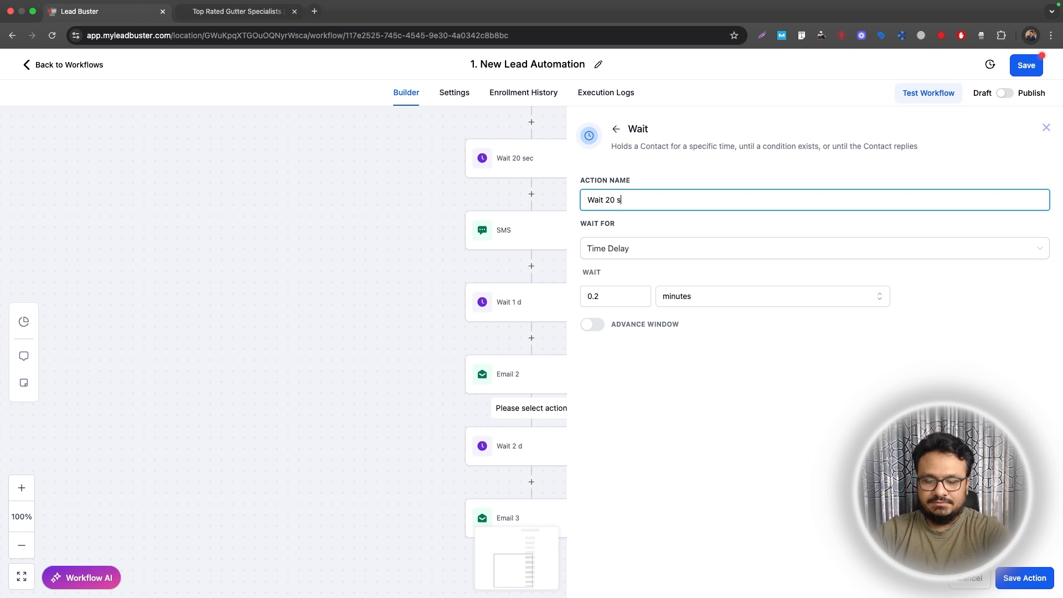
click(1013, 584)
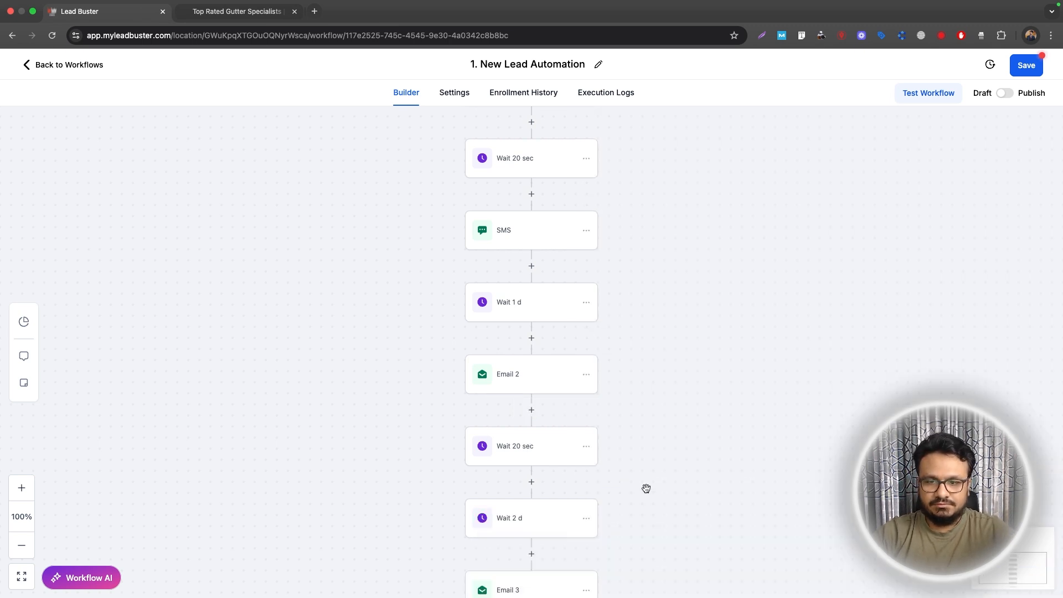
Step: Add and save an SMS after Email 2's 20-second wait reading "Still good for a free gutter estimate? Let us know what time works best. We're flexible."
click(532, 480)
click(861, 171)
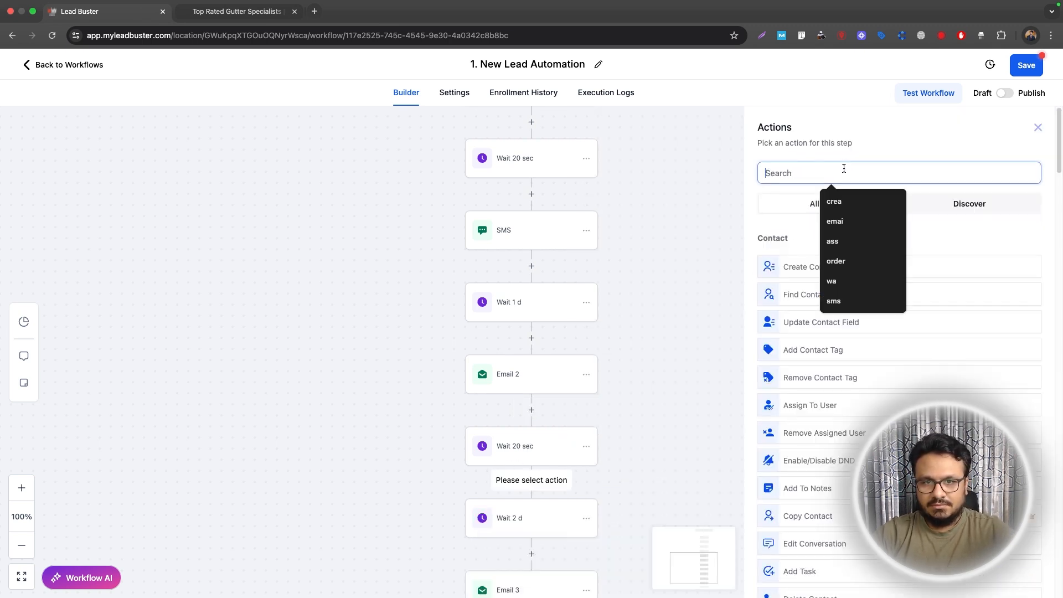
text(sms)
click(897, 256)
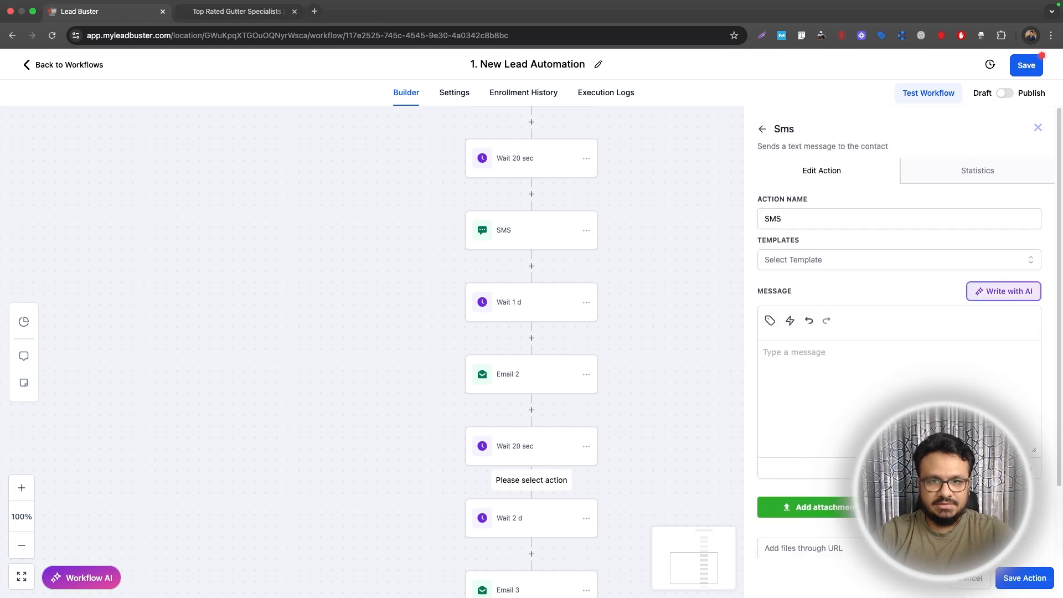
click(852, 380)
text(Still good for a free gutter estimate? Let us know what time works best. We're flexible.)
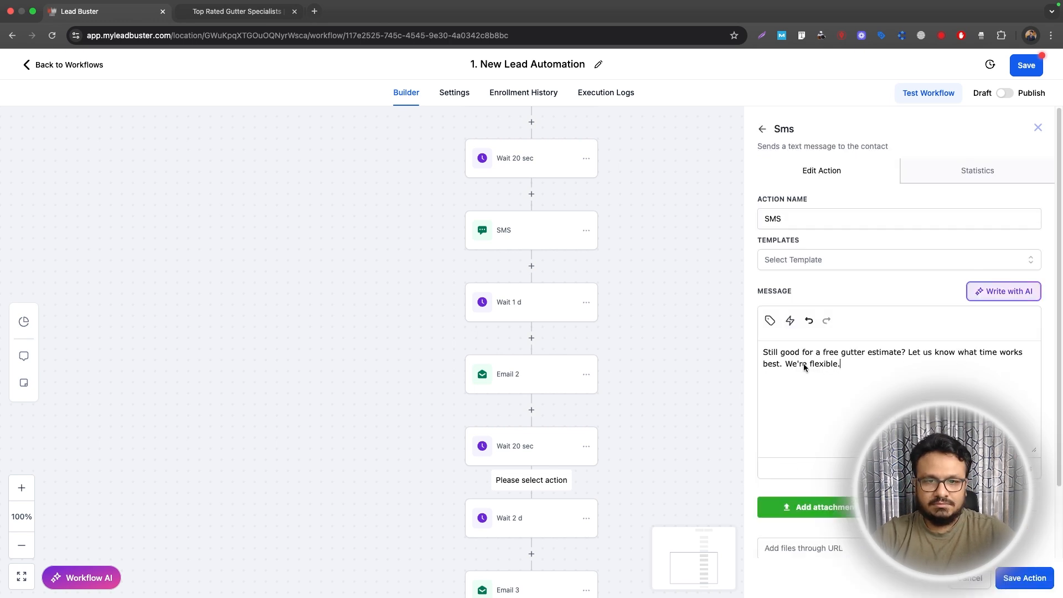
click(1024, 578)
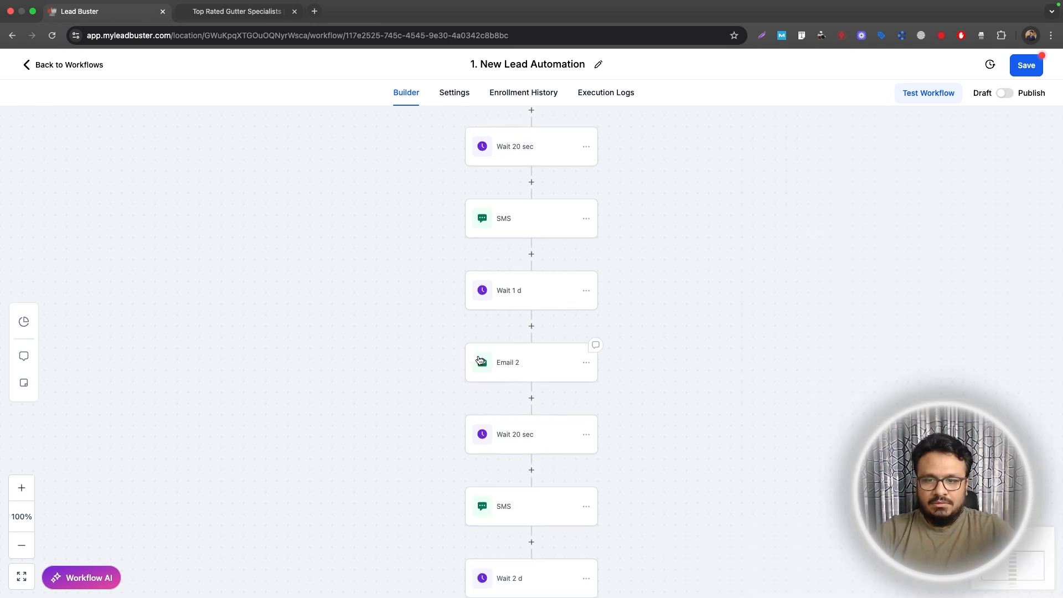
Step: Add a time-delay wait of 0.2 minutes directly after Email 3, name it "Wait 20 sec" and save the action
scroll(506, 340, down, 3)
scroll(506, 339, up, 2)
scroll(506, 340, down, 2)
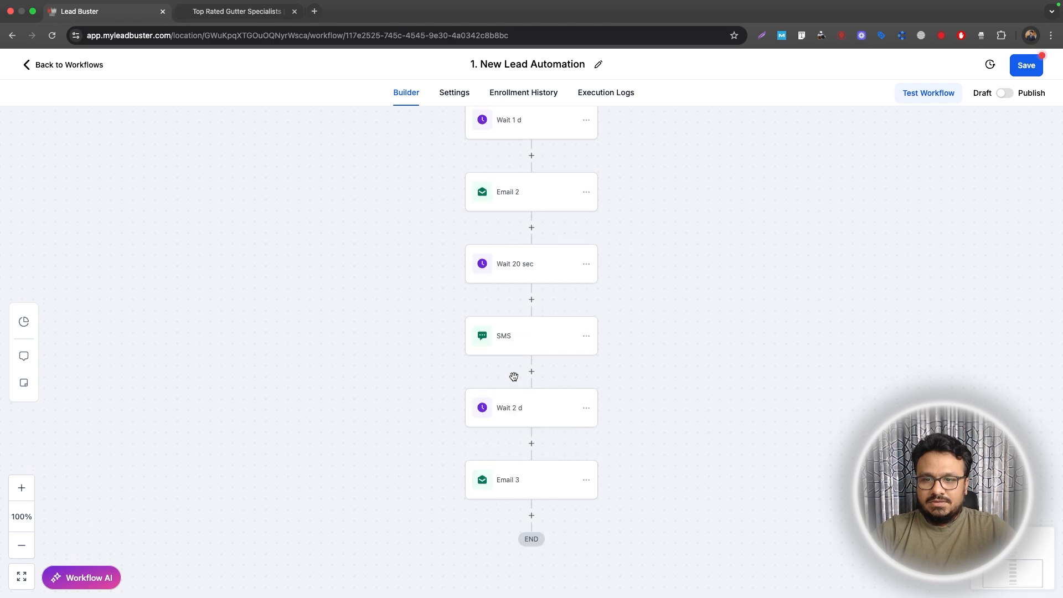
click(533, 503)
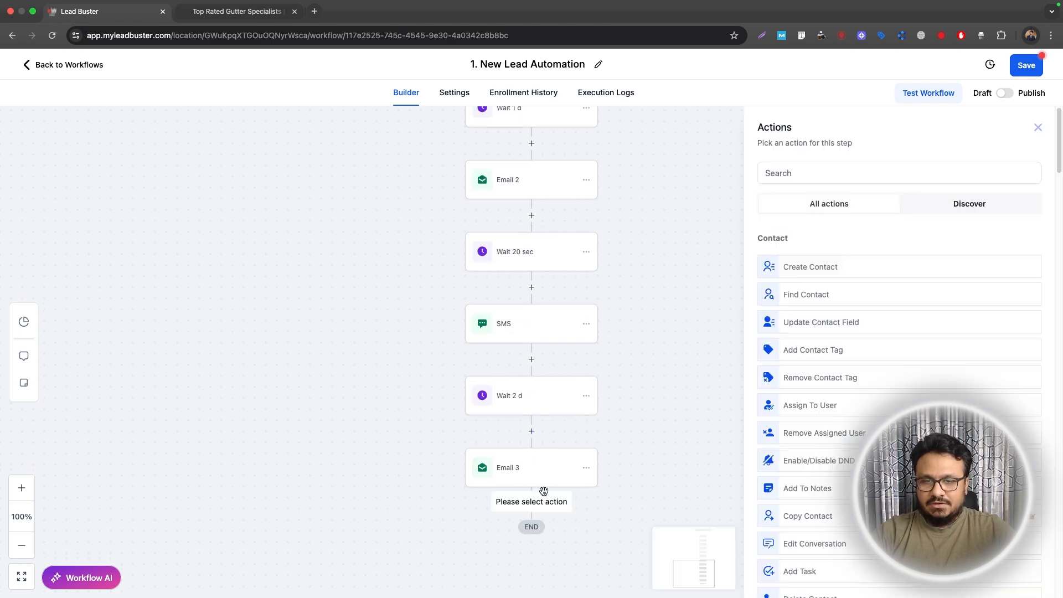
click(826, 174)
text(wa)
click(800, 266)
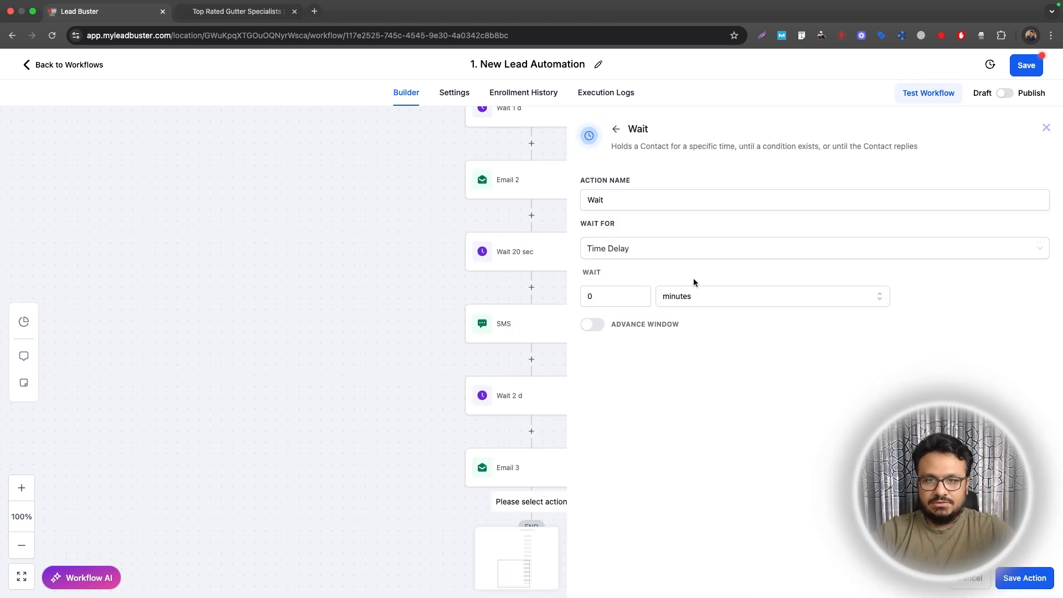
click(615, 296)
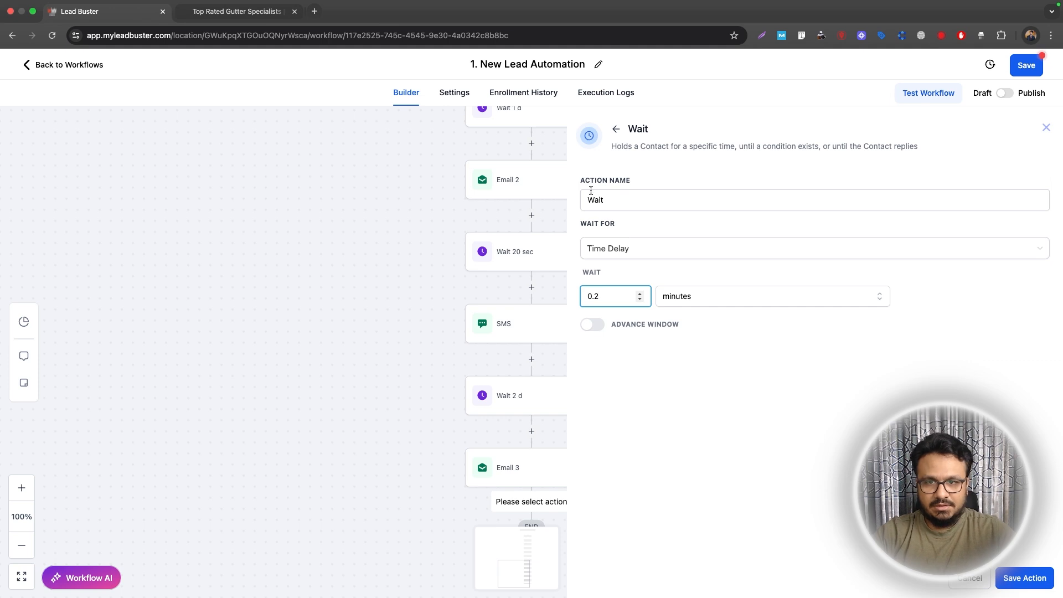
click(626, 205)
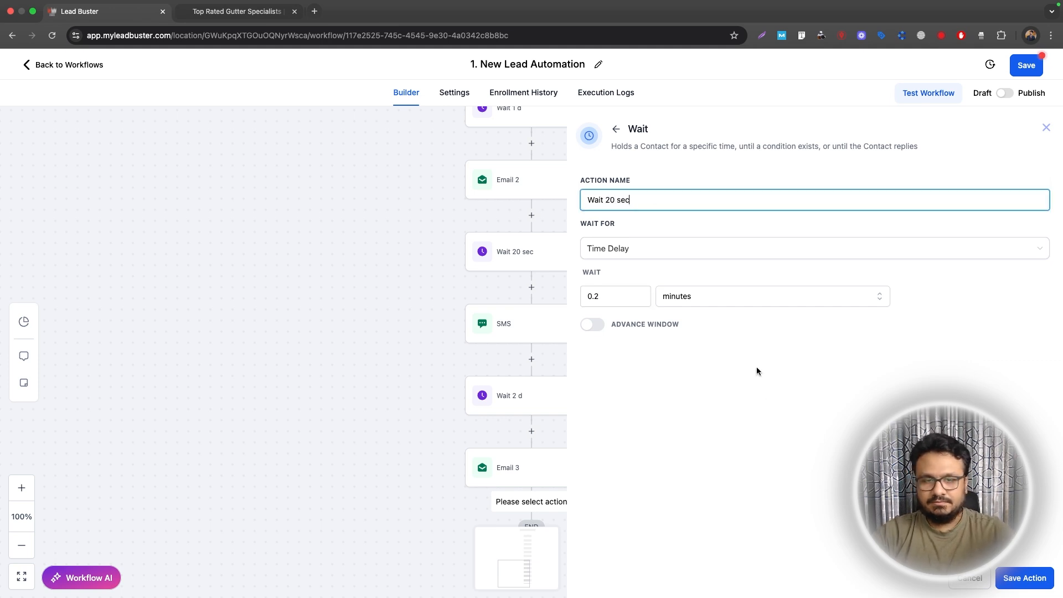
click(1019, 577)
Step: Add an SMS after Email 3's wait: "Need help with those gutters? We can come by this week for a quick quote. Just reply or call [Phone Number]."
scroll(524, 454, down, 3)
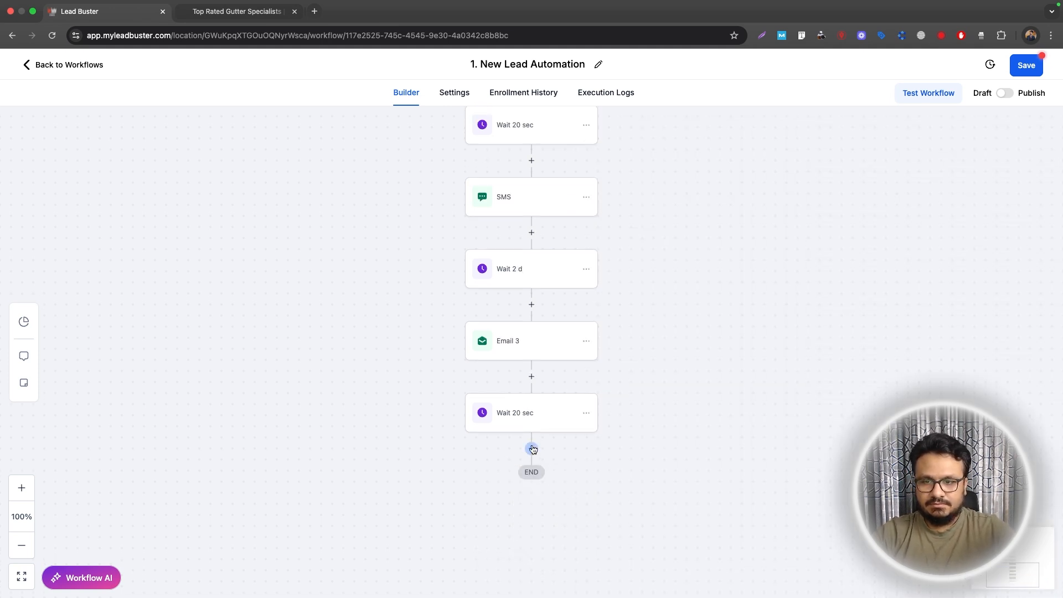
click(531, 445)
scroll(814, 360, down, 5)
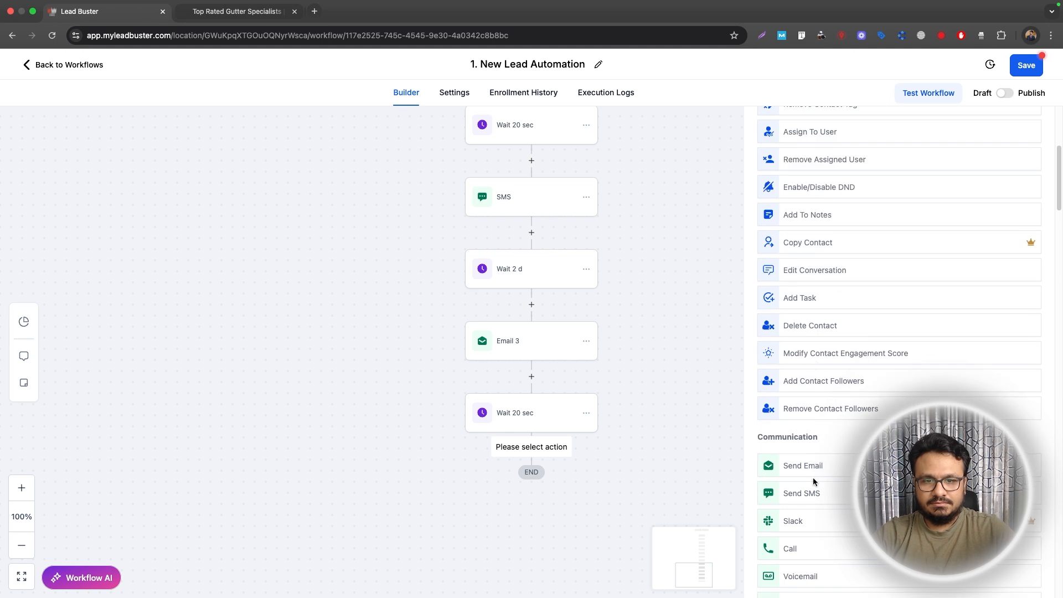
click(819, 491)
key(super+Tab)
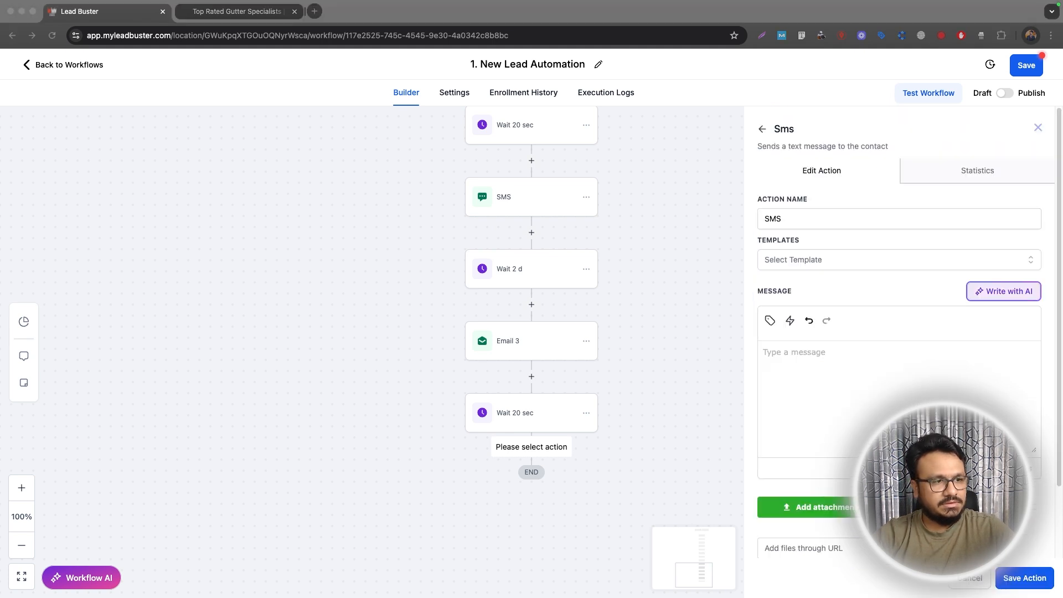
click(911, 363)
text(Need help with those gutters? We can come by this week for a quick quote. Just reply or call [Phone Number].)
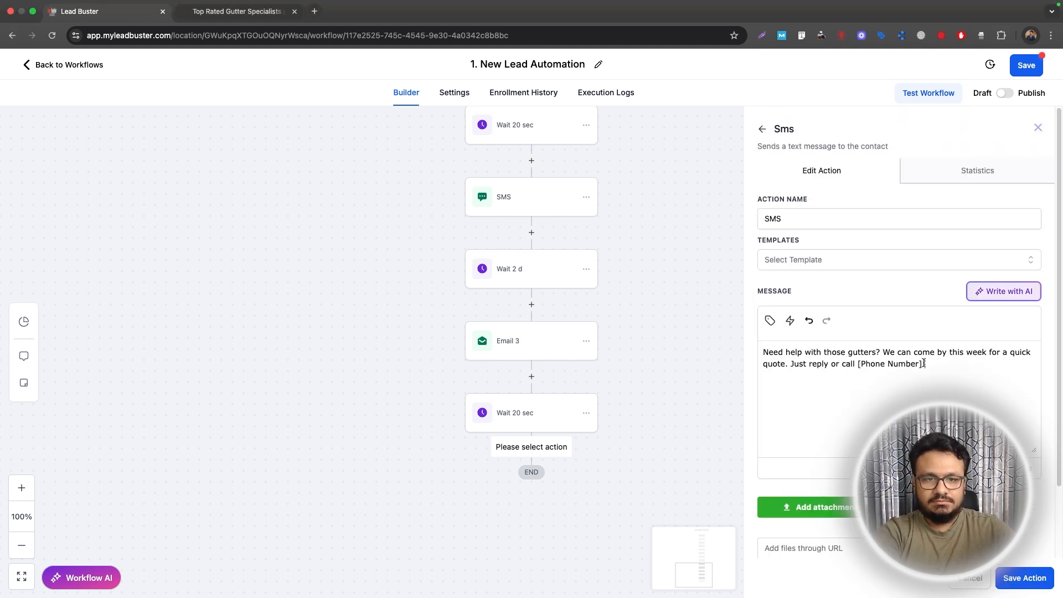
Step: Replace the [Phone Number] placeholder in the last SMS with the Business Phone Number custom value, keep the closing period and save the action
drag(924, 363, 857, 365)
key(BackSpace)
click(774, 325)
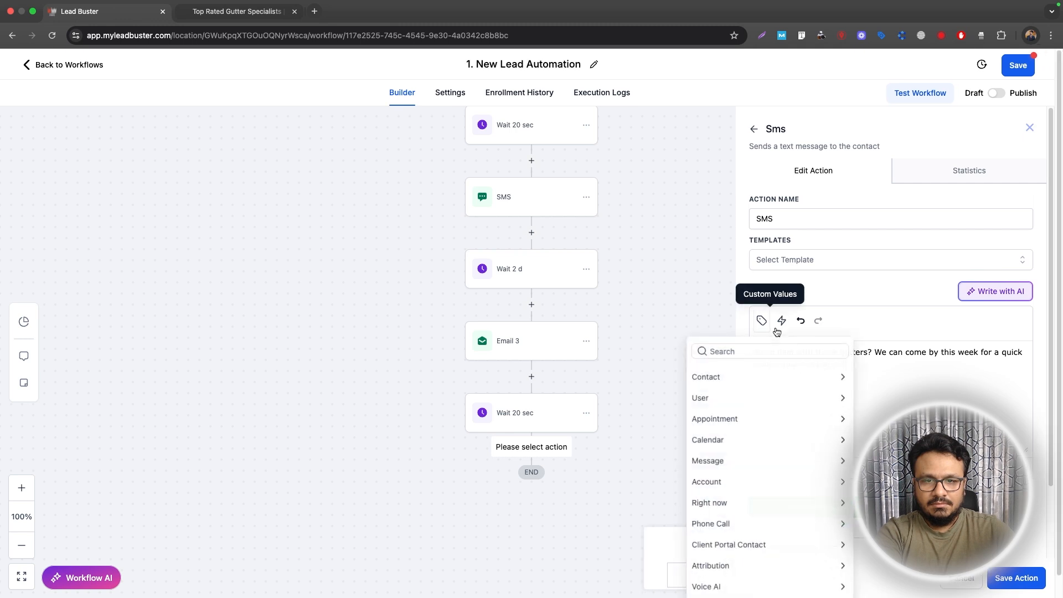
scroll(798, 484, down, 2)
click(764, 587)
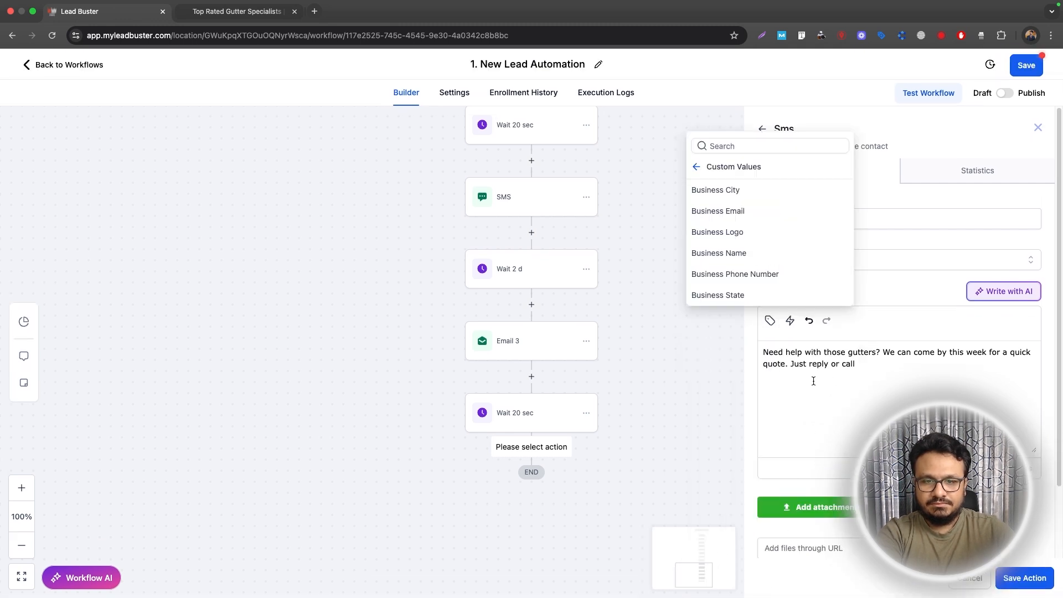
click(751, 281)
text(.business_phone_number}}.)
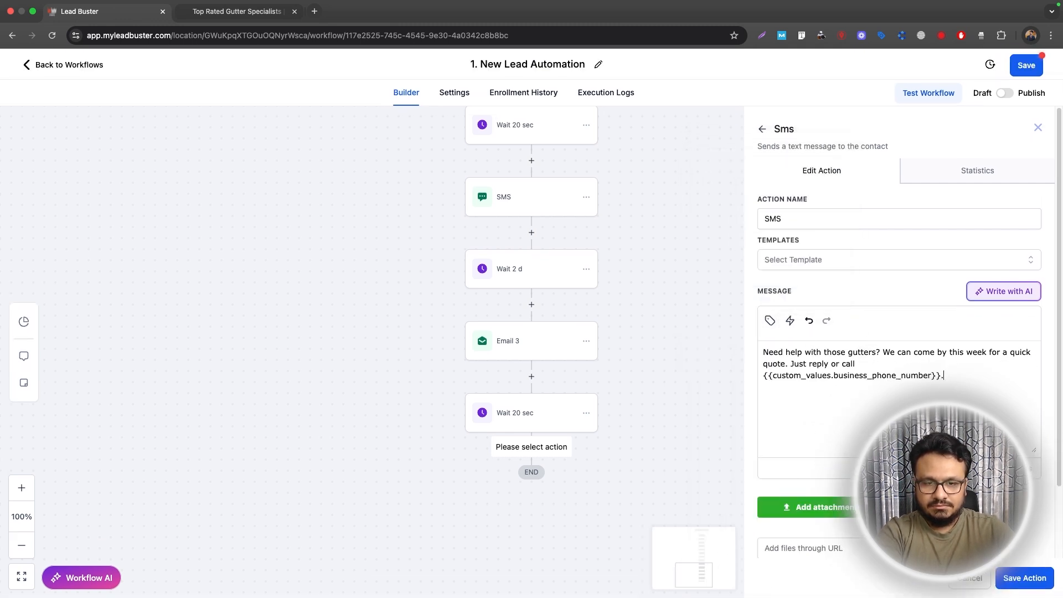
click(1052, 579)
click(521, 500)
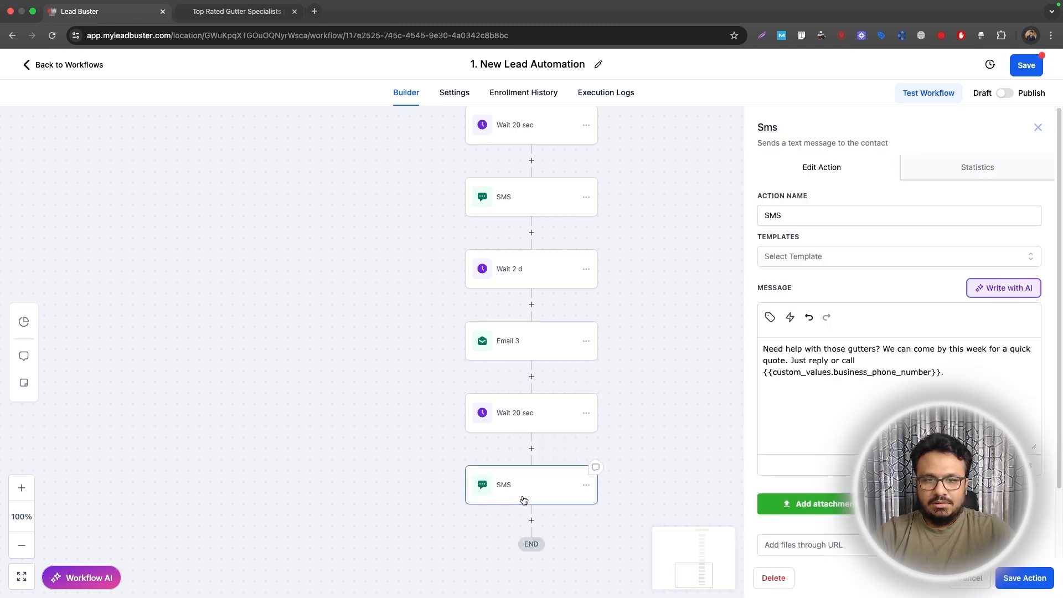
click(1028, 576)
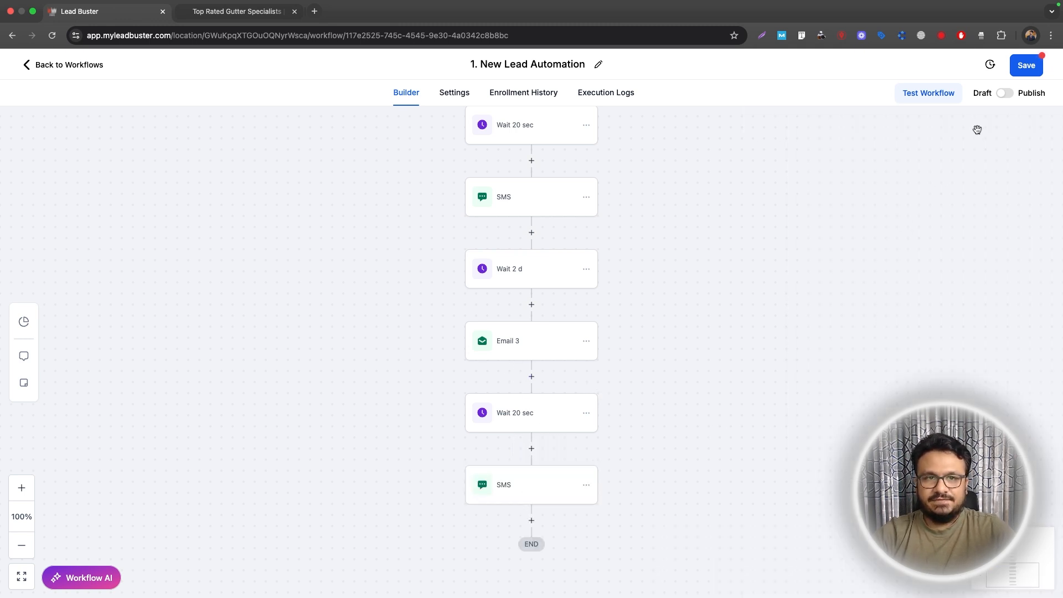
Step: Switch the New Lead Automation workflow from draft to published and save it
click(1005, 93)
click(1017, 75)
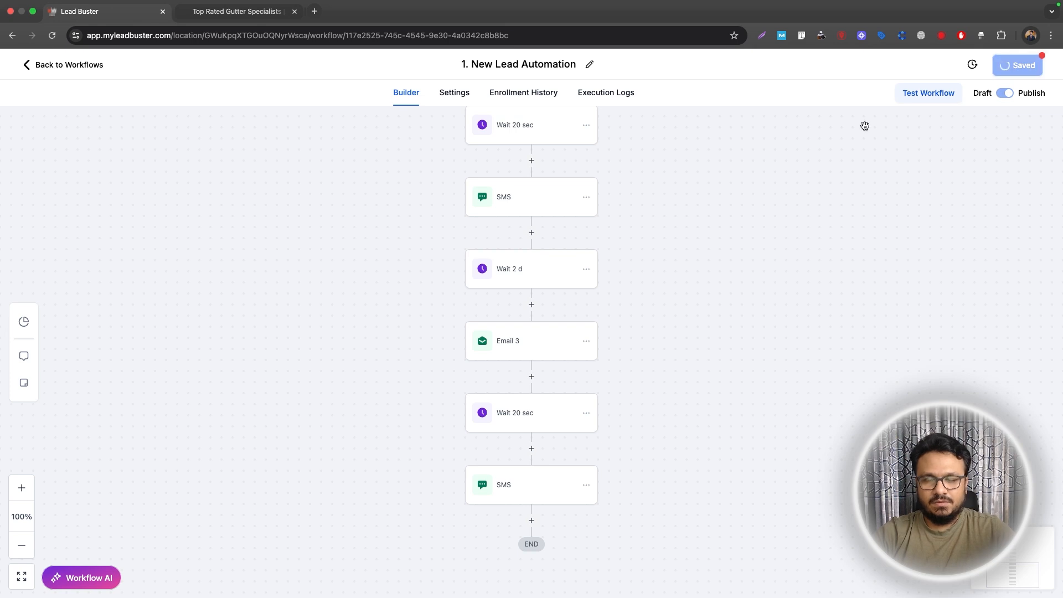
Step: Create a new workflow from scratch in the Gutter Repair Automation folder and name it "2. Contacted/Responded"
scroll(451, 176, up, 1)
scroll(461, 178, up, 2)
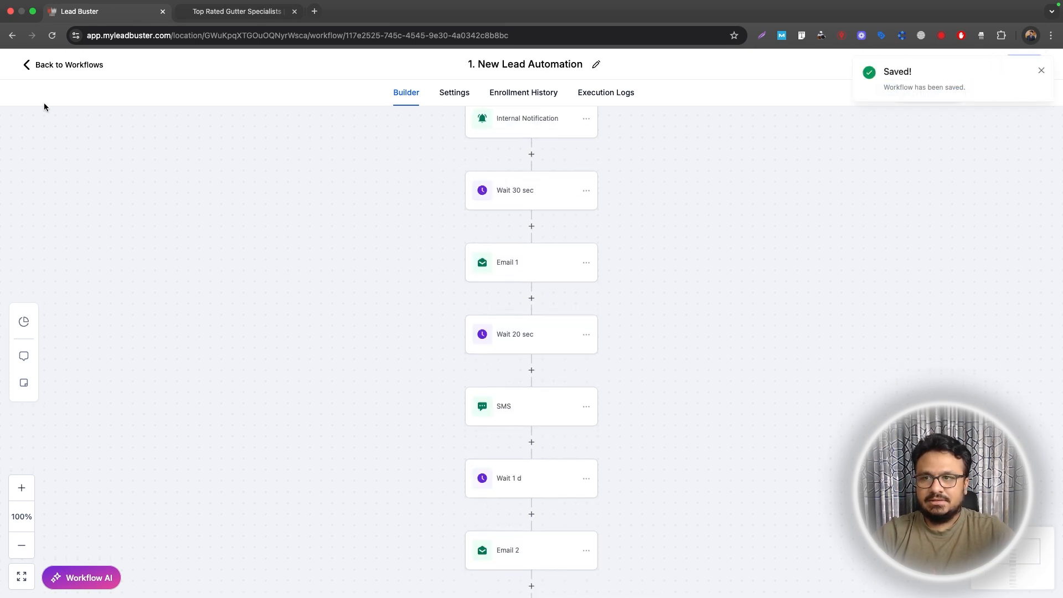
click(54, 67)
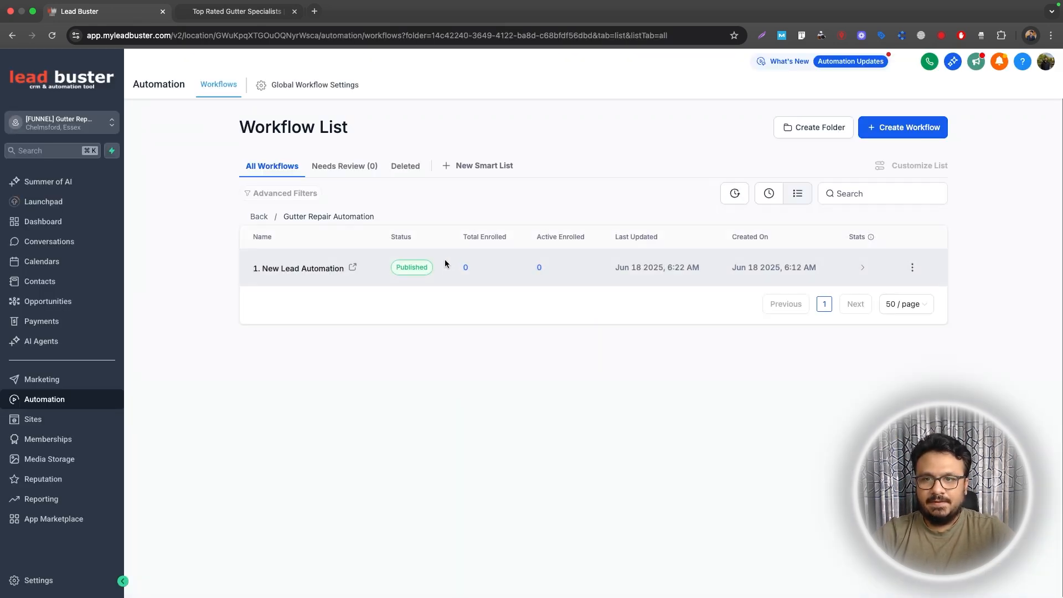
click(883, 129)
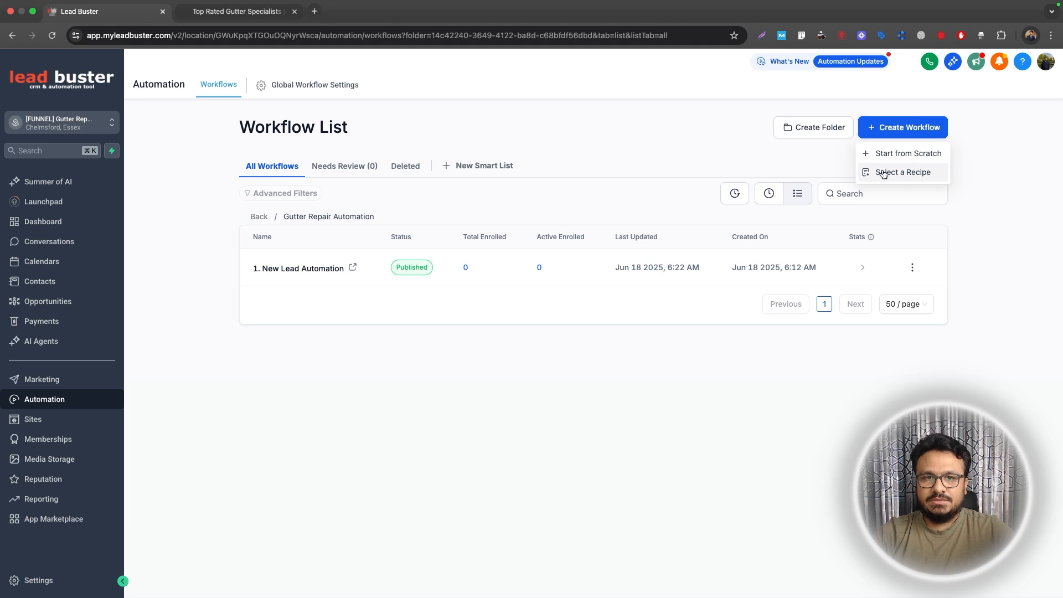
click(886, 153)
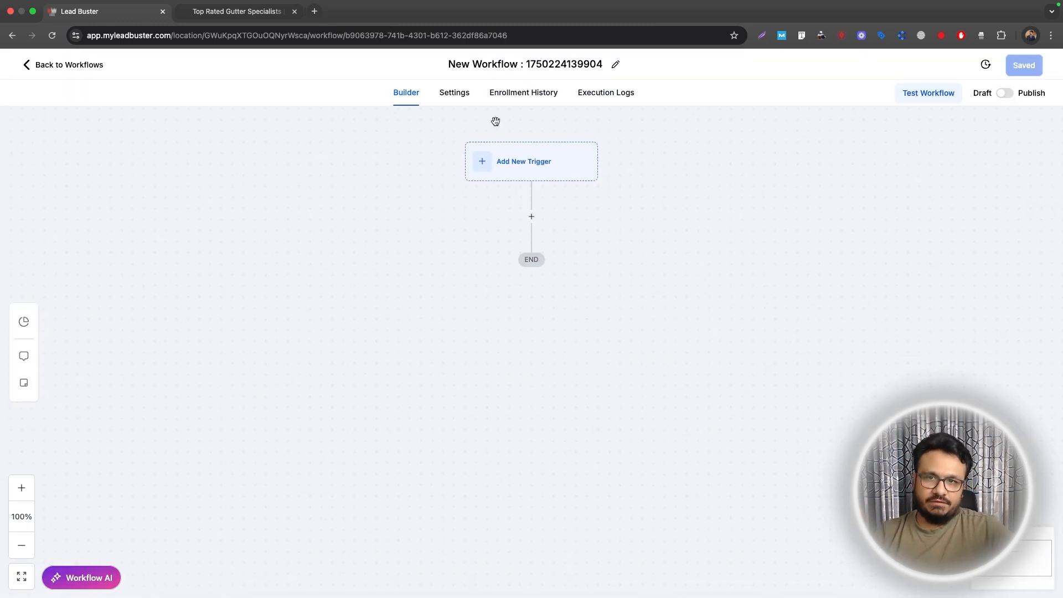
click(502, 65)
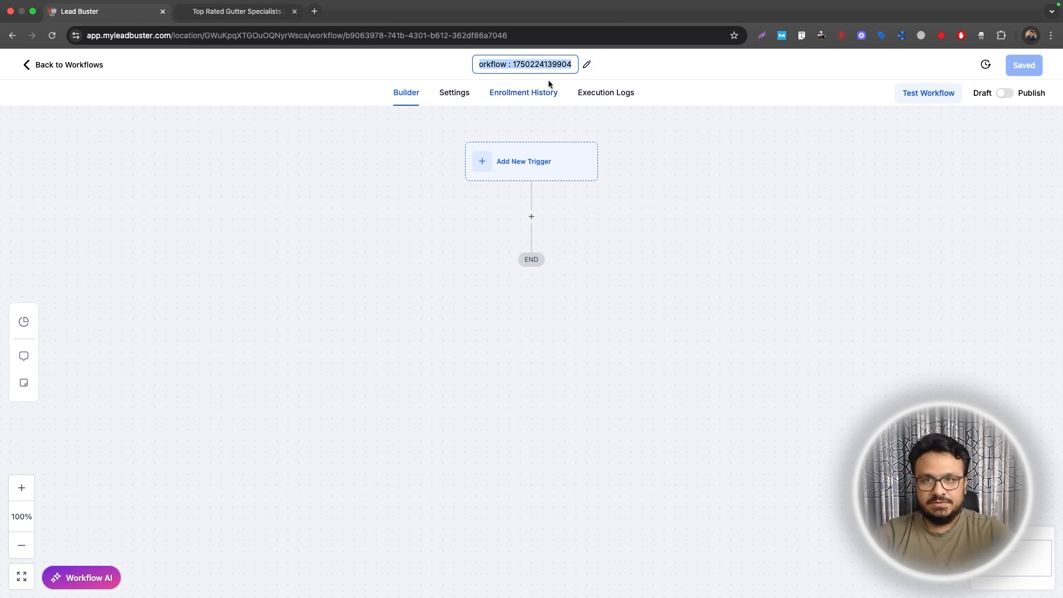
text(2. Contacted/Responded)
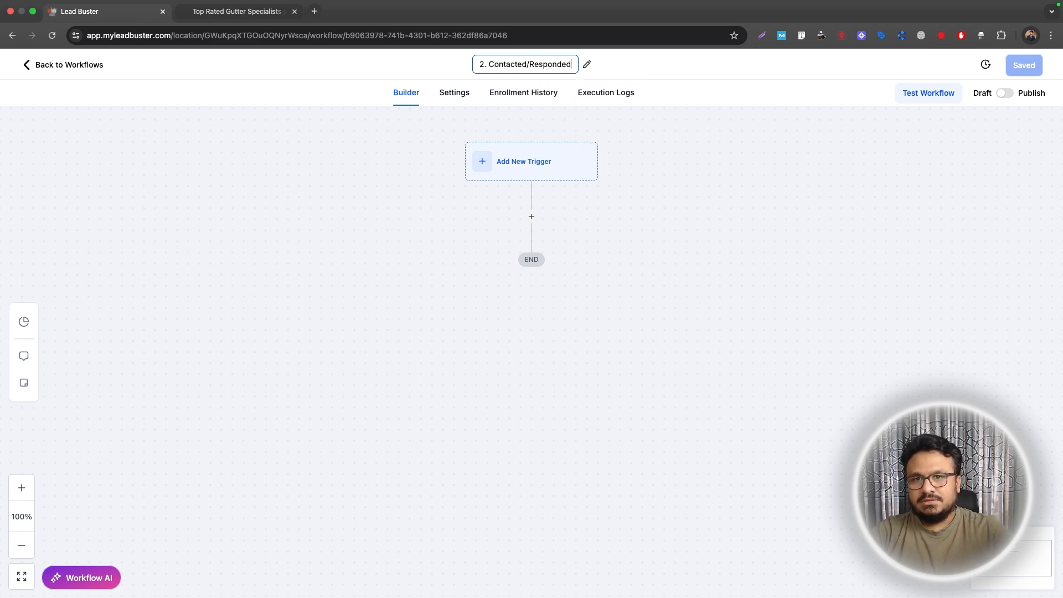
key(Return)
Step: Add a Customer Replied trigger filtered by Replied to Workflow "1. New Lead Automation" and save the trigger
click(499, 162)
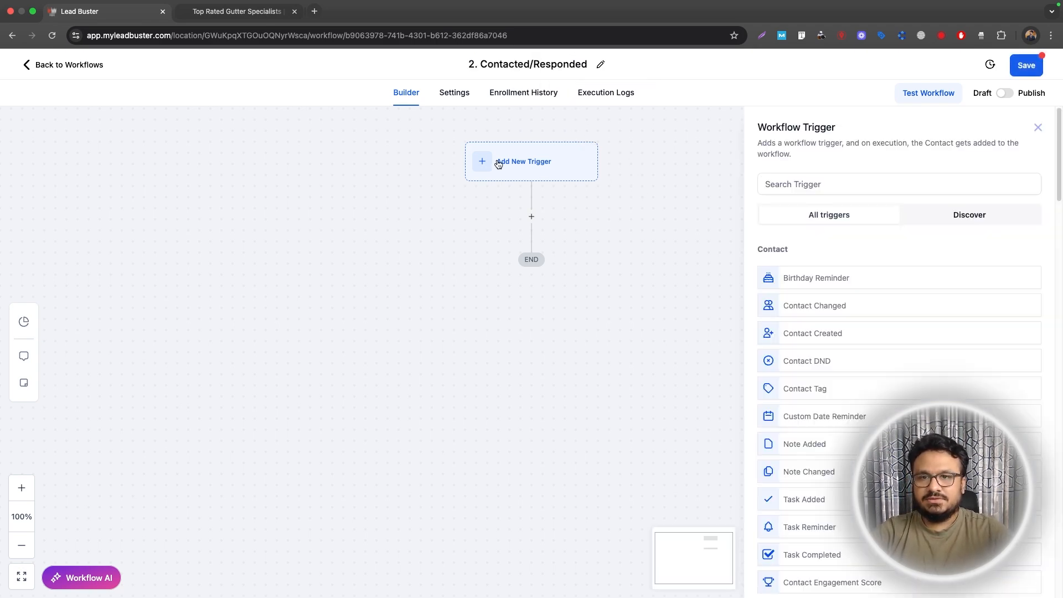
click(832, 184)
text(customer)
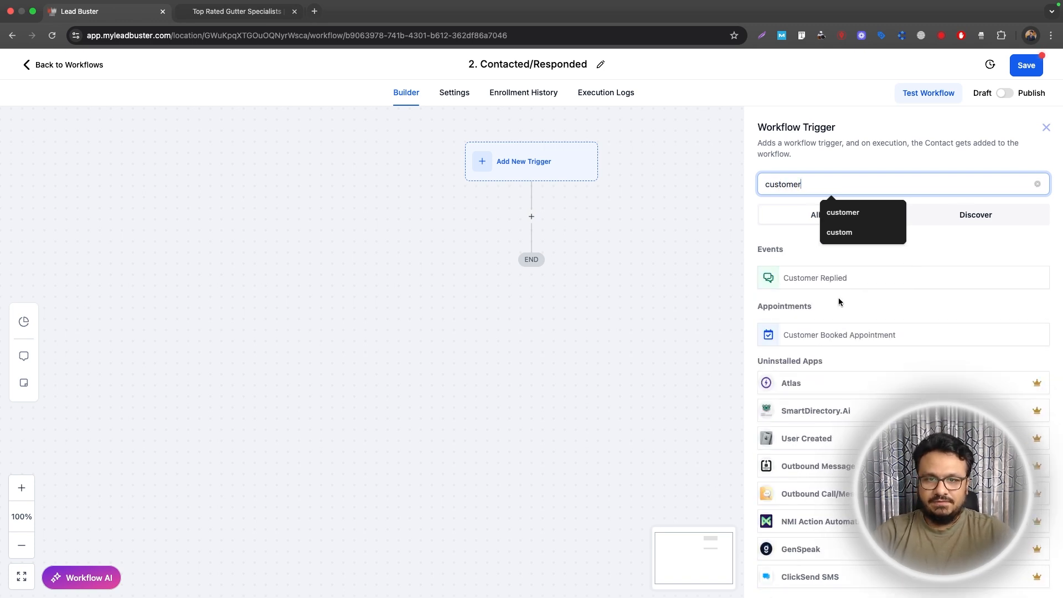
click(840, 281)
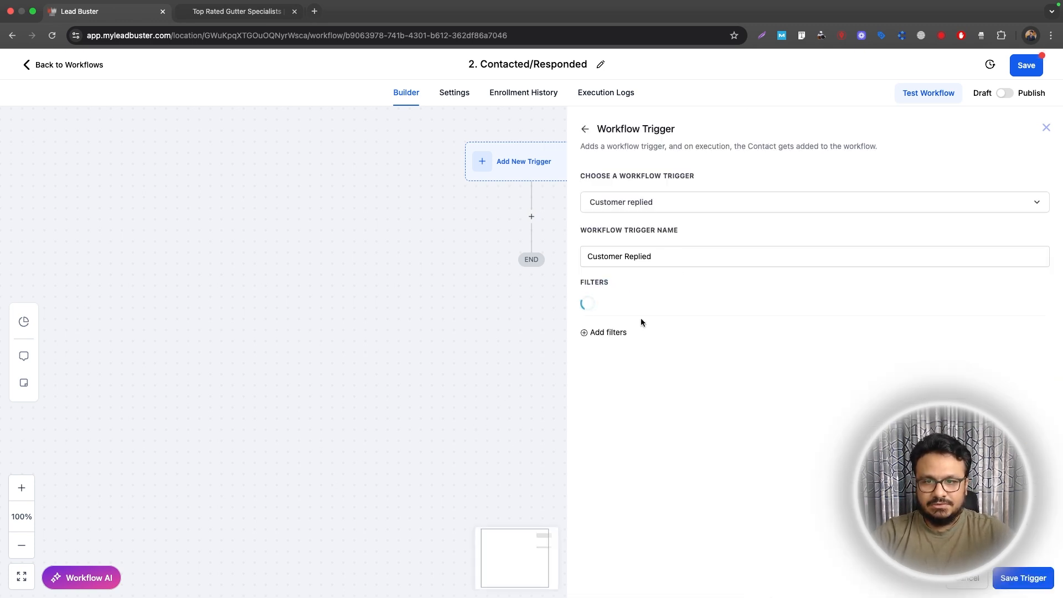
click(628, 310)
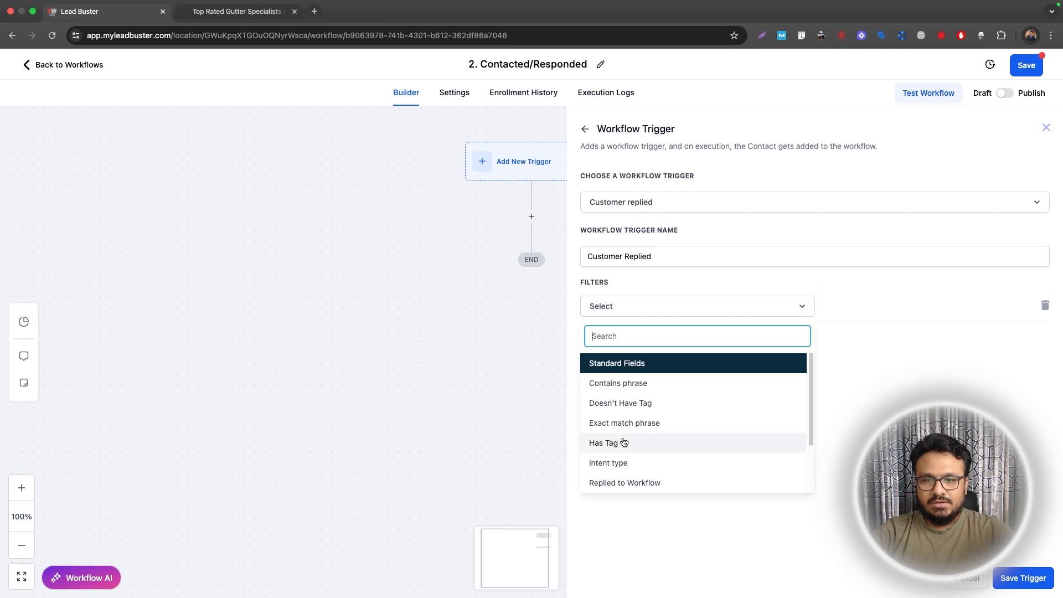
click(620, 484)
click(881, 306)
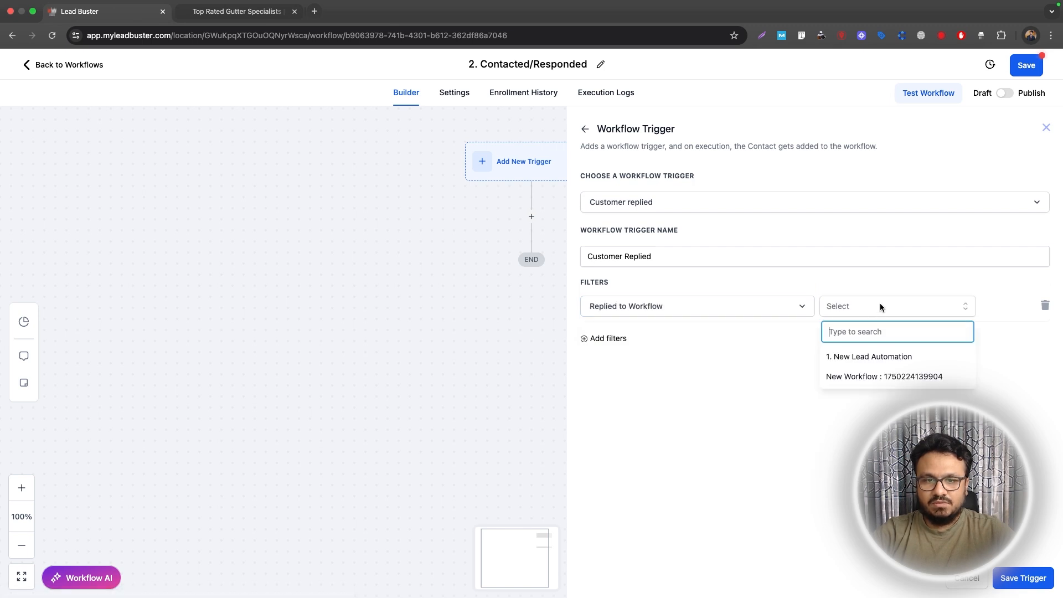
click(856, 359)
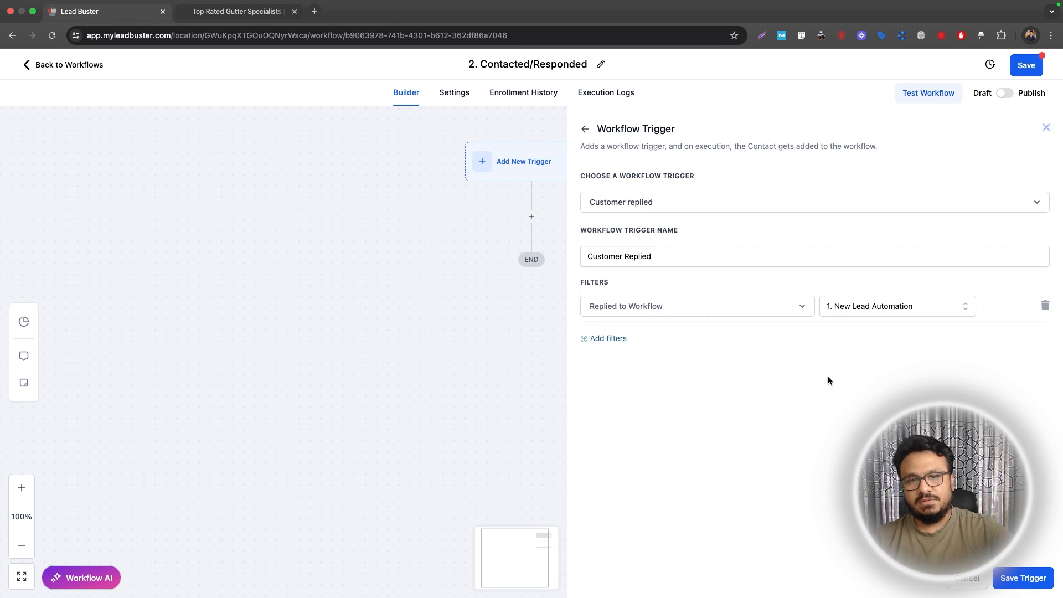
click(1023, 578)
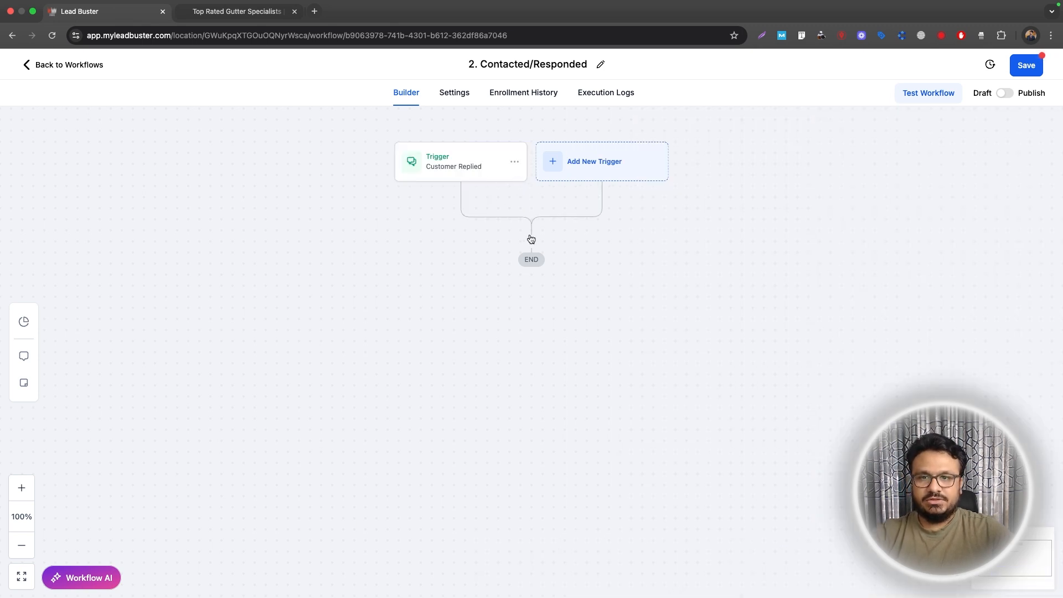
Step: Add a Remove from Workflow action that targets another workflow, "1. New Lead Automation" only, and save the action
click(531, 238)
click(905, 173)
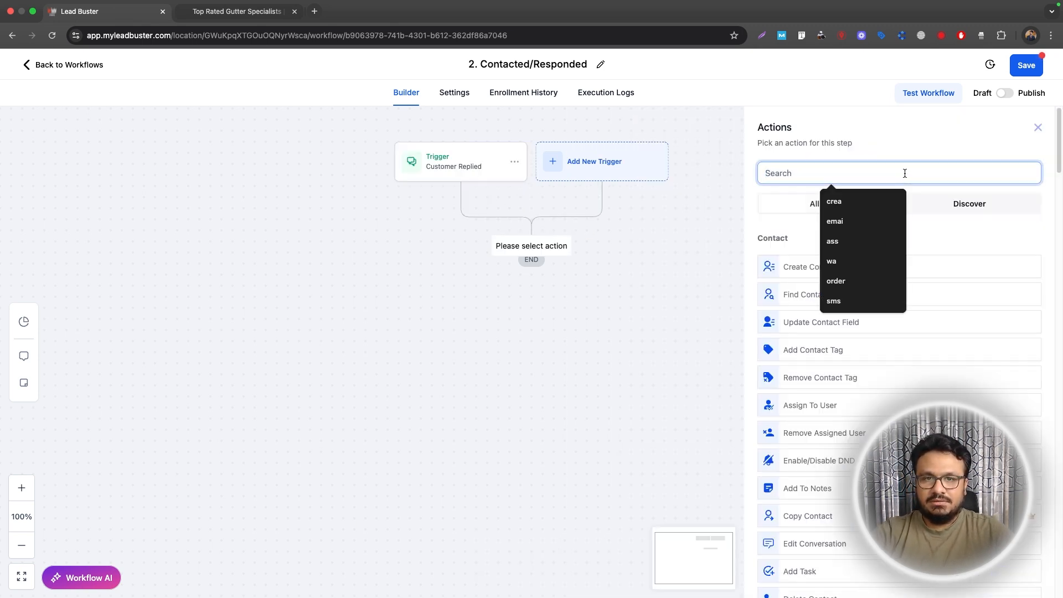
text(remove)
click(827, 343)
click(805, 252)
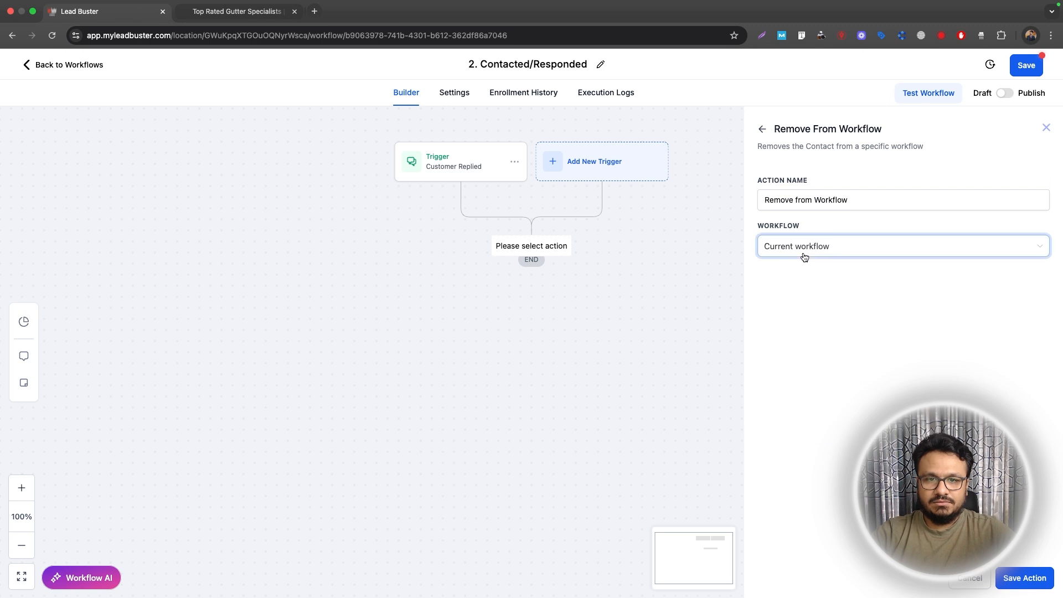
click(796, 290)
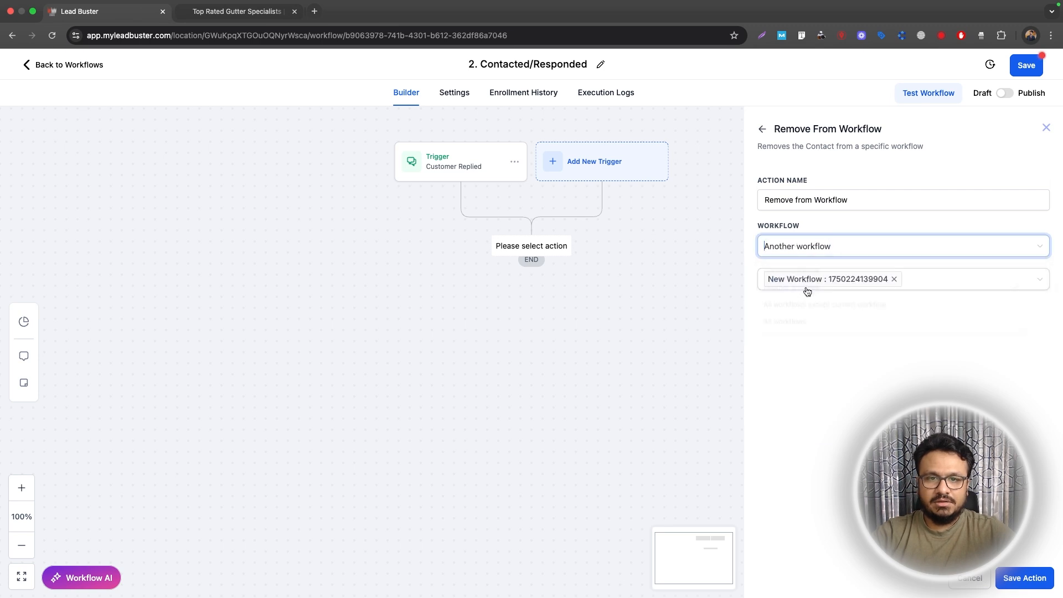
click(891, 278)
click(841, 314)
click(850, 380)
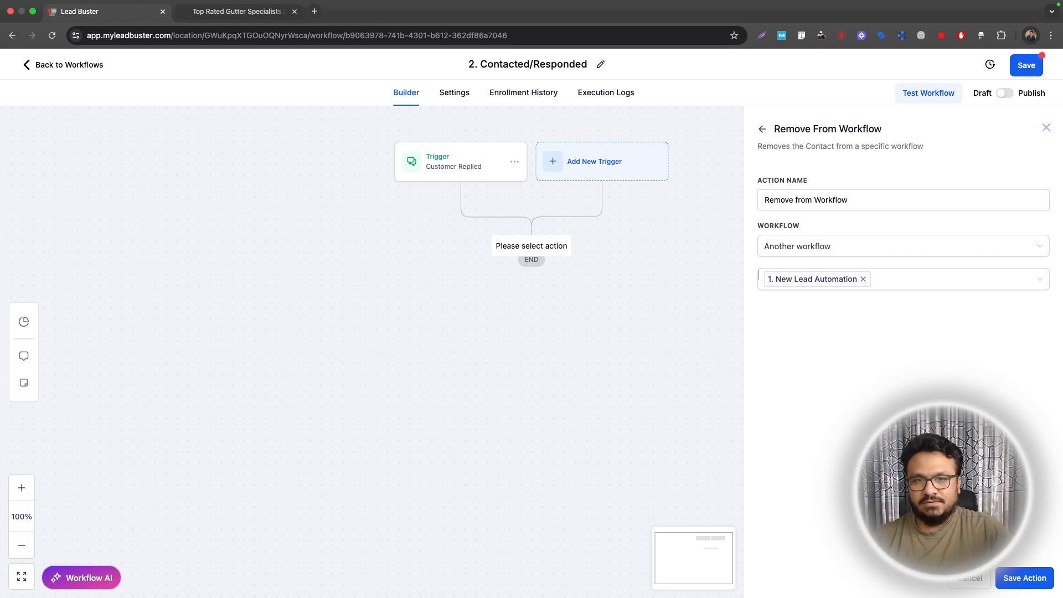
click(1015, 584)
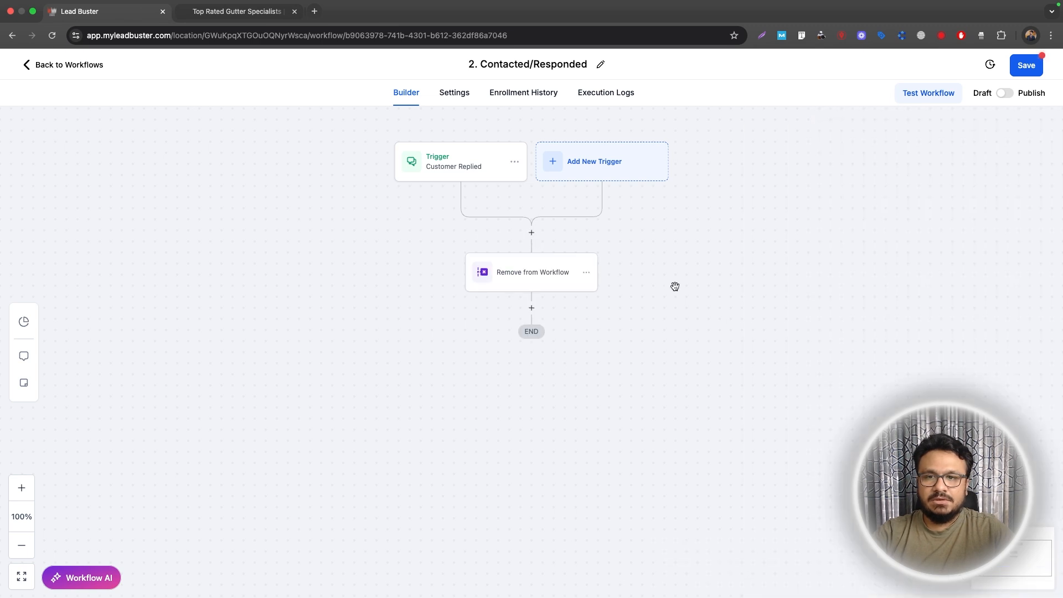
Step: Add a Create/Update Opportunity action after Remove from Workflow, using the Gutter Repair Leads pipeline and the Contacted/Responded stage
click(530, 308)
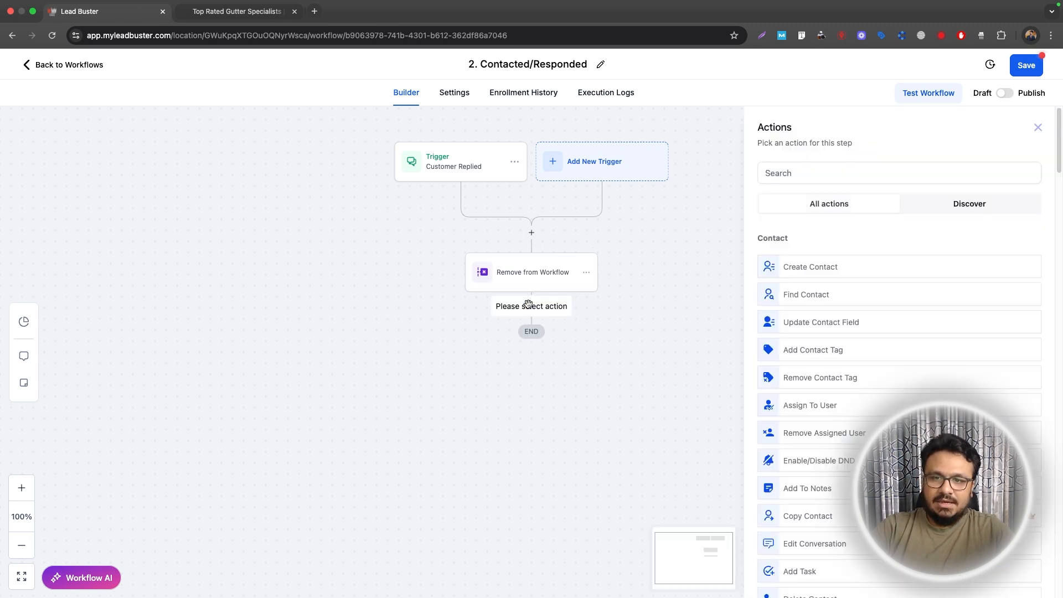
click(851, 174)
text(create)
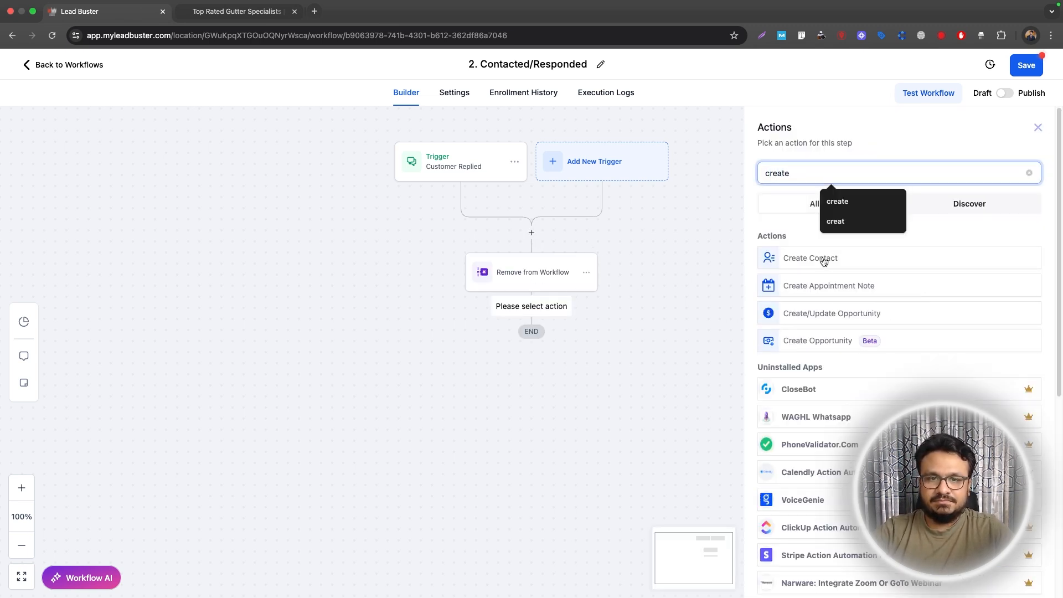
click(825, 314)
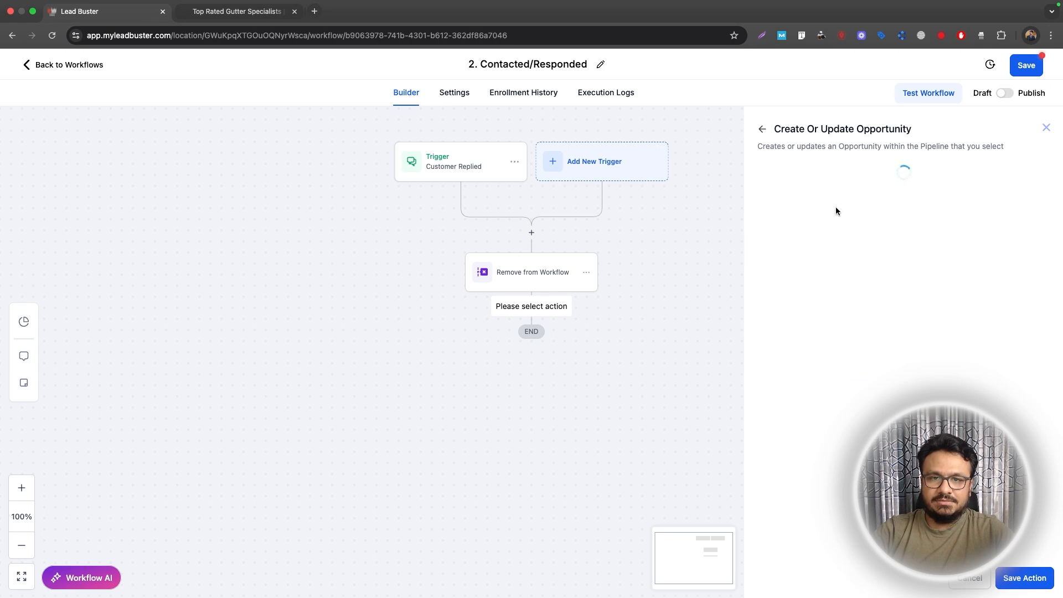
click(765, 316)
click(740, 357)
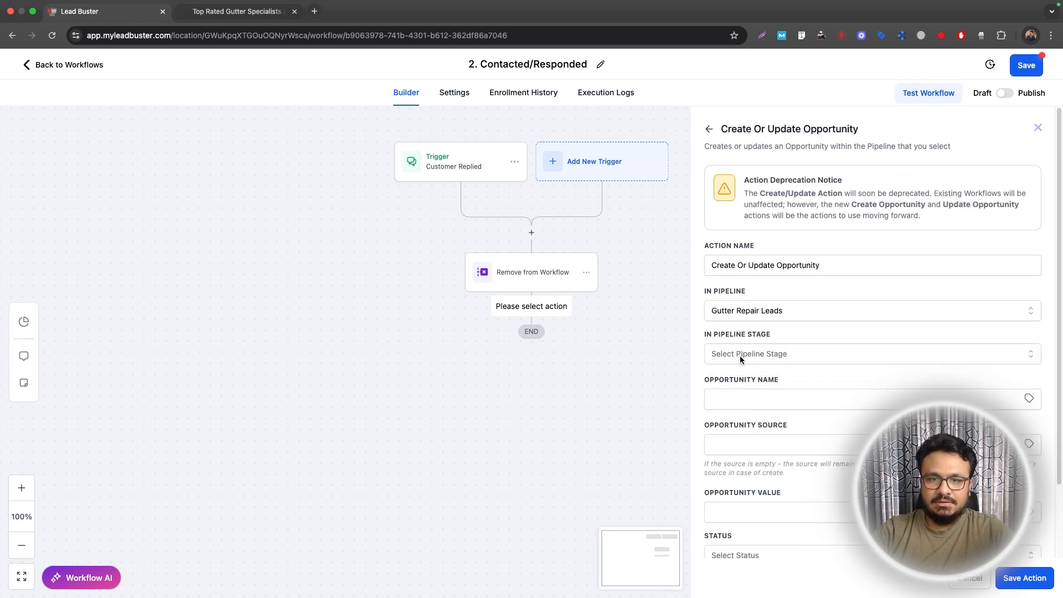
click(752, 352)
click(737, 420)
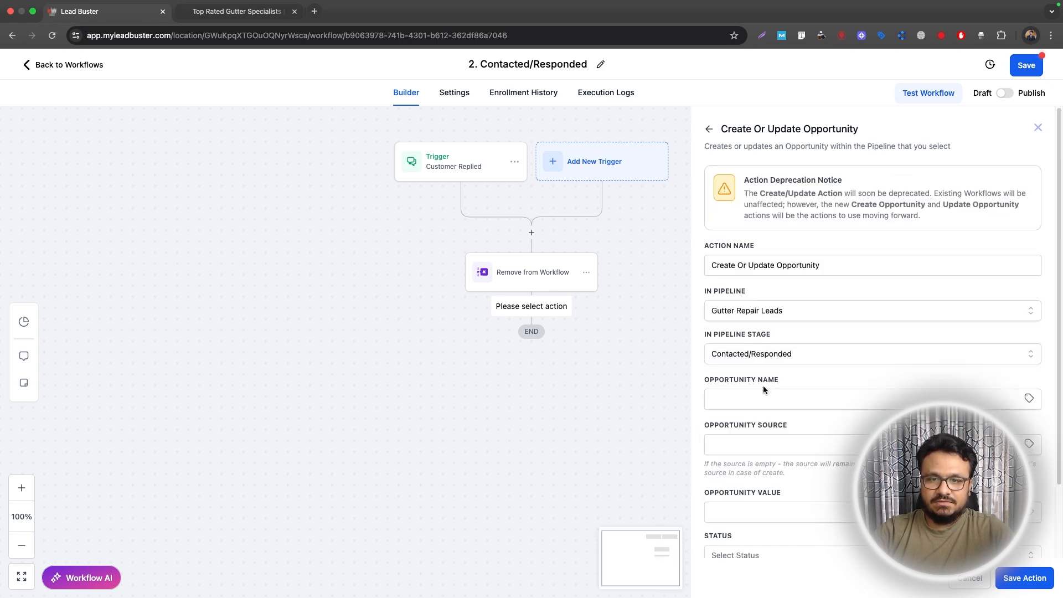
Step: Set the opportunity name to {{contact.name}} and its status to open, and save both the action and the workflow
click(1009, 391)
click(812, 426)
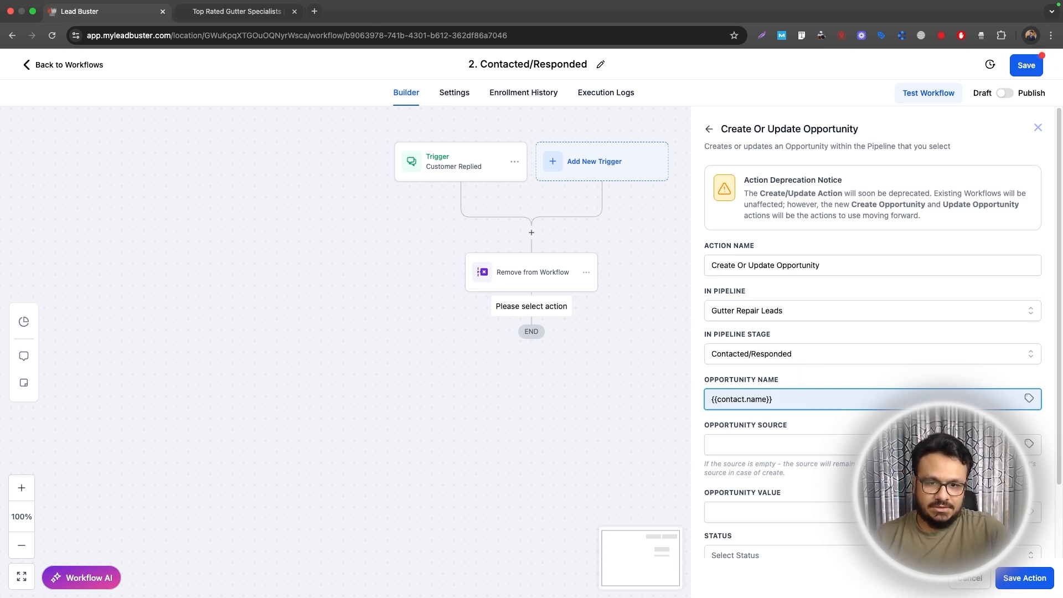
scroll(872, 354, down, 3)
click(753, 469)
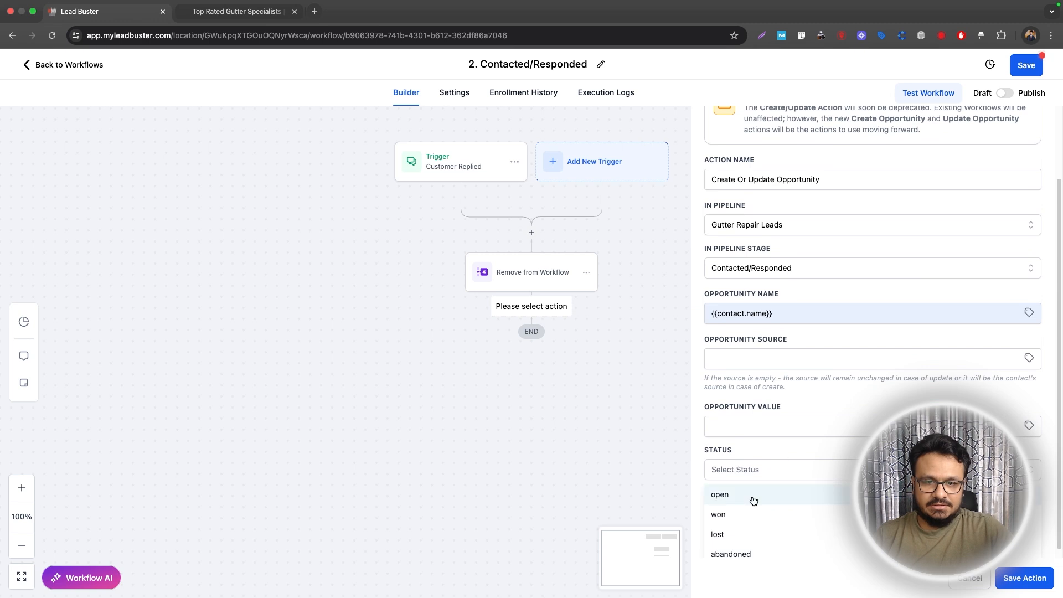
click(753, 497)
click(1040, 586)
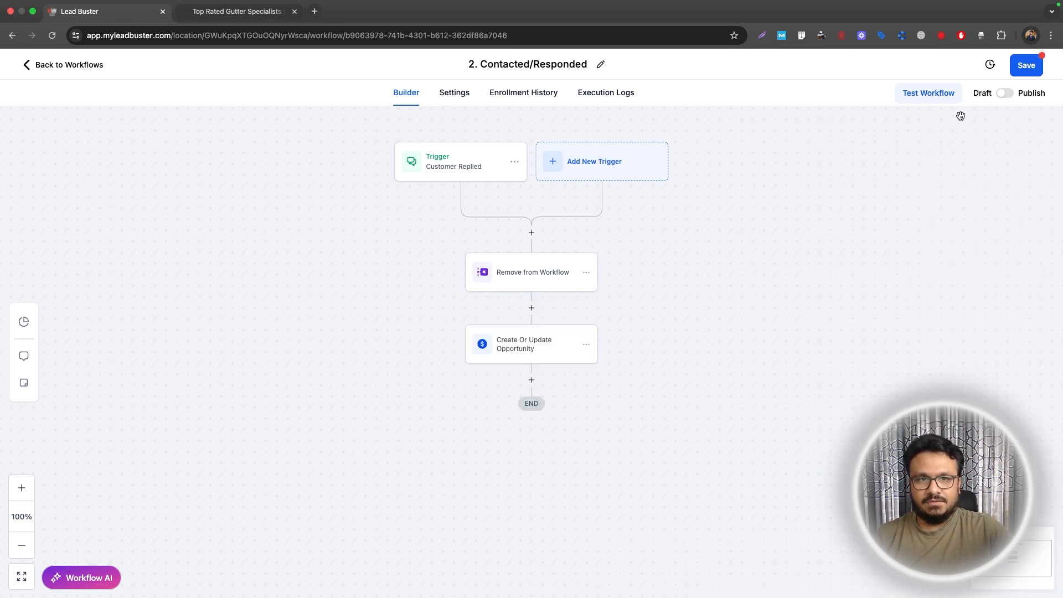
click(1017, 75)
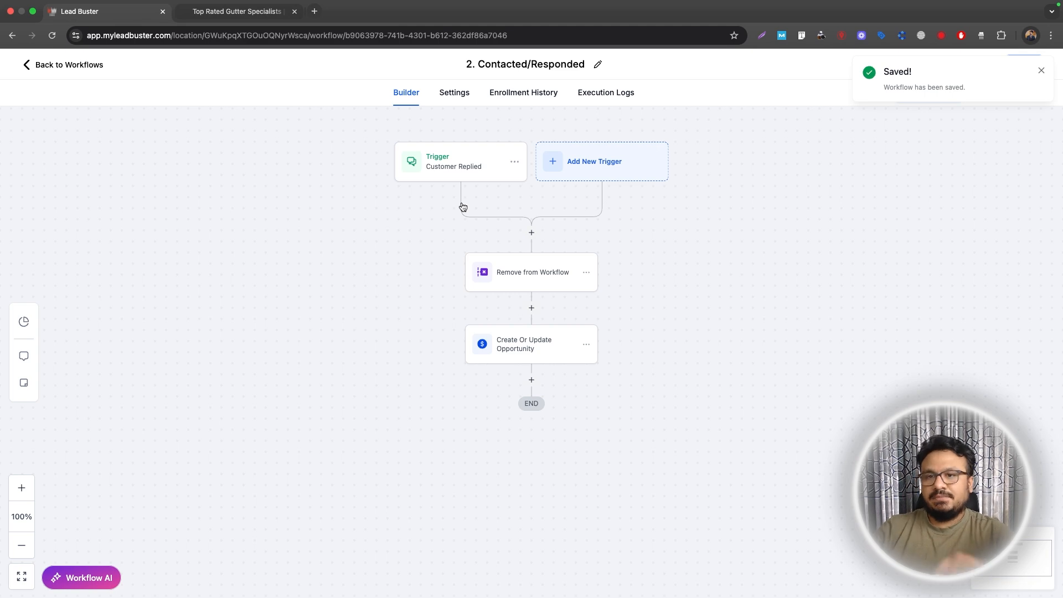
Step: Review the stages of the Gutter Repair Leads pipeline and the action sequence of the New Lead Automation workflow
click(44, 72)
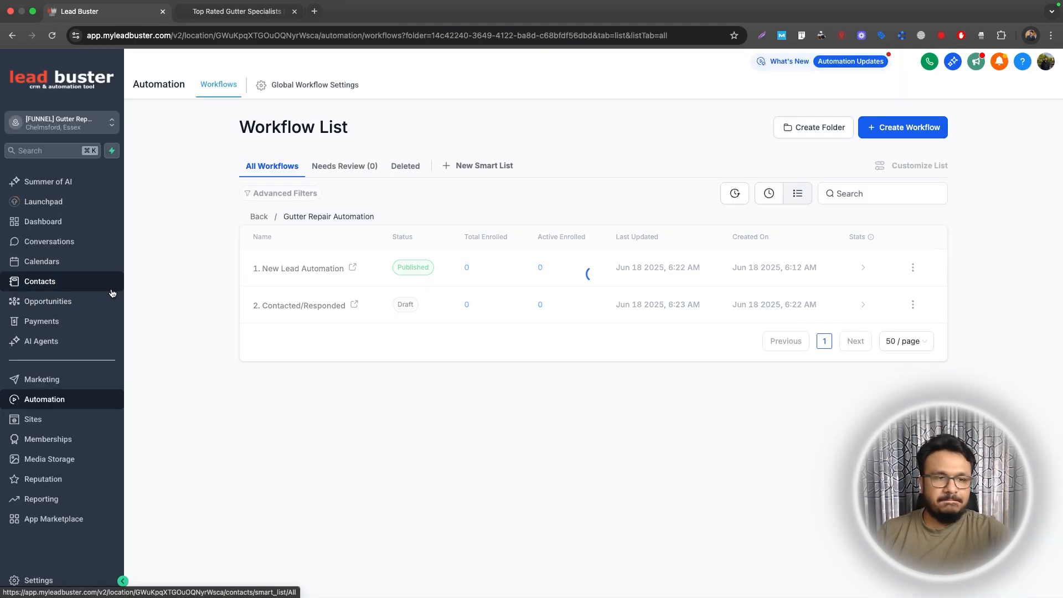
click(30, 302)
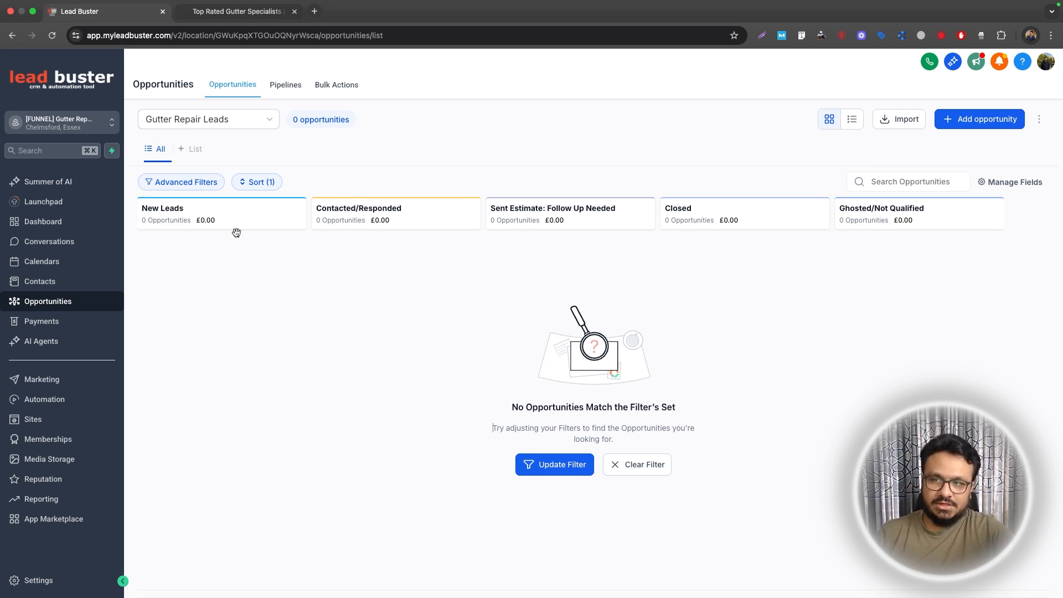
click(57, 397)
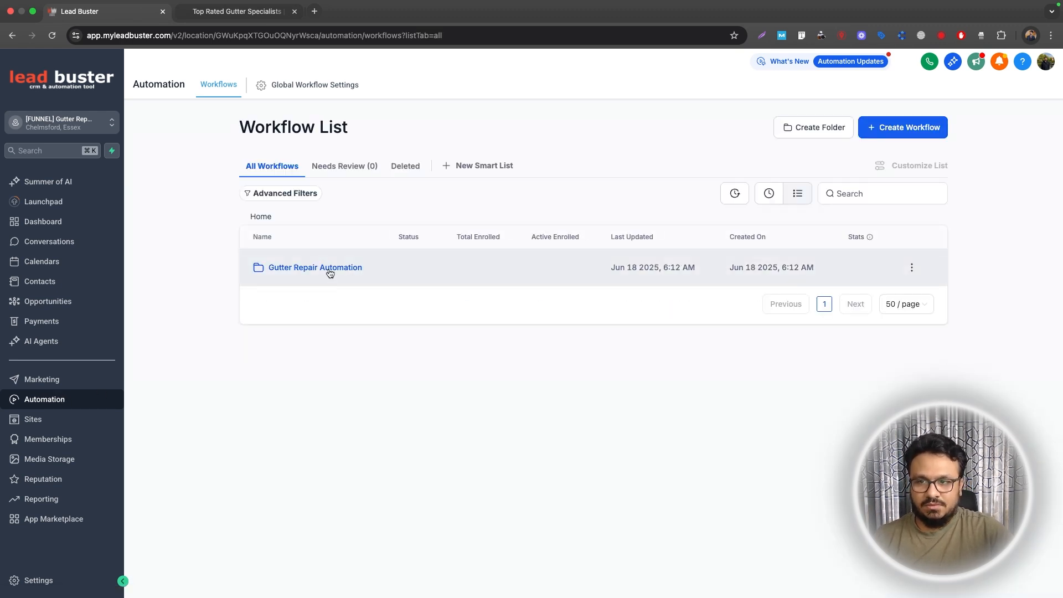
click(329, 270)
click(317, 269)
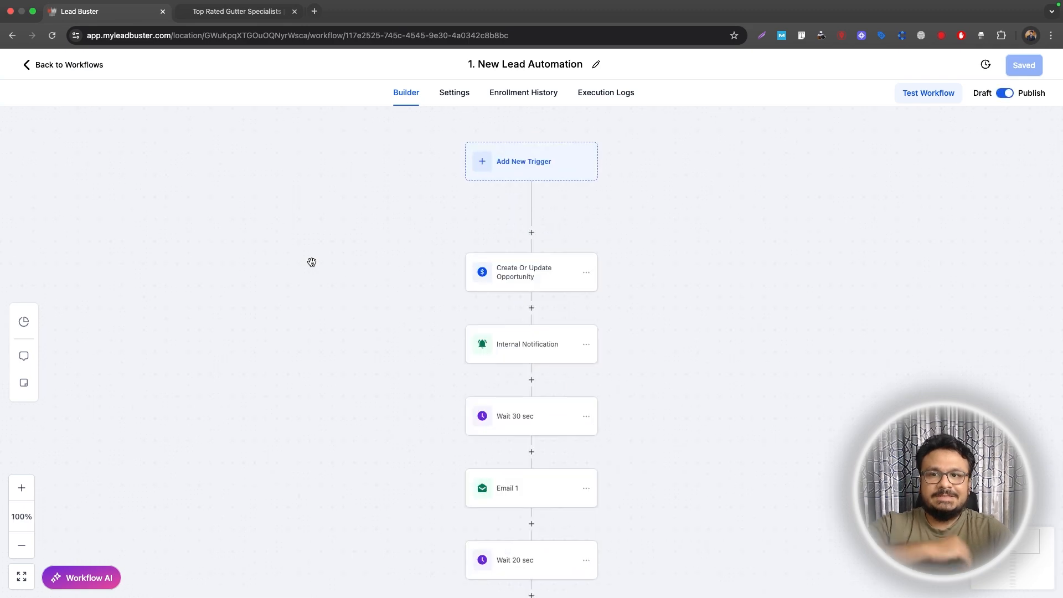
scroll(523, 332, down, 10)
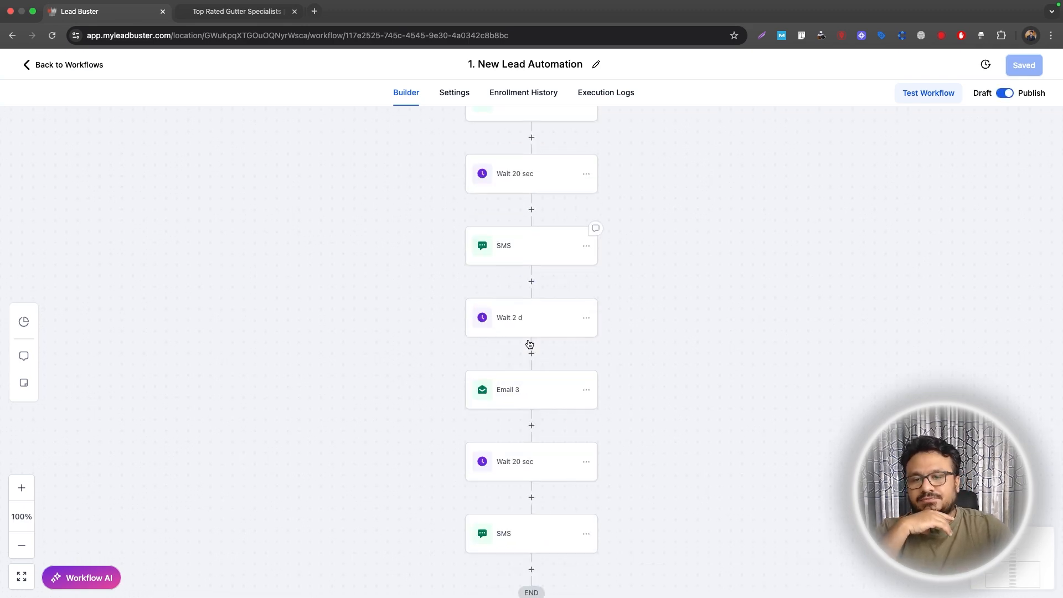
Step: Open the "2. Contacted/Responded" workflow and add a second trigger of type Pipeline Stage Changed
click(62, 65)
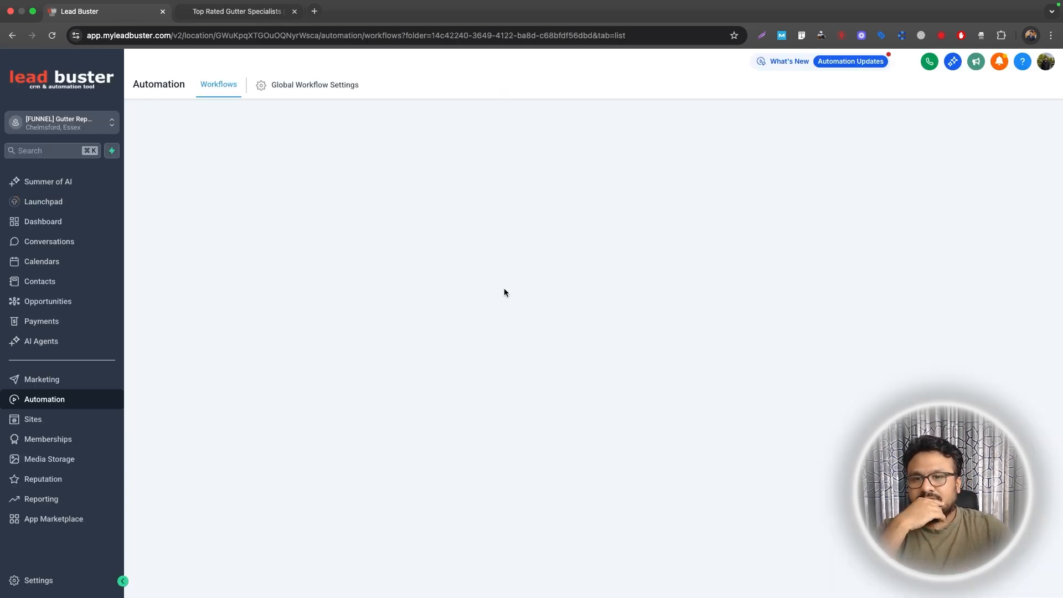
click(330, 306)
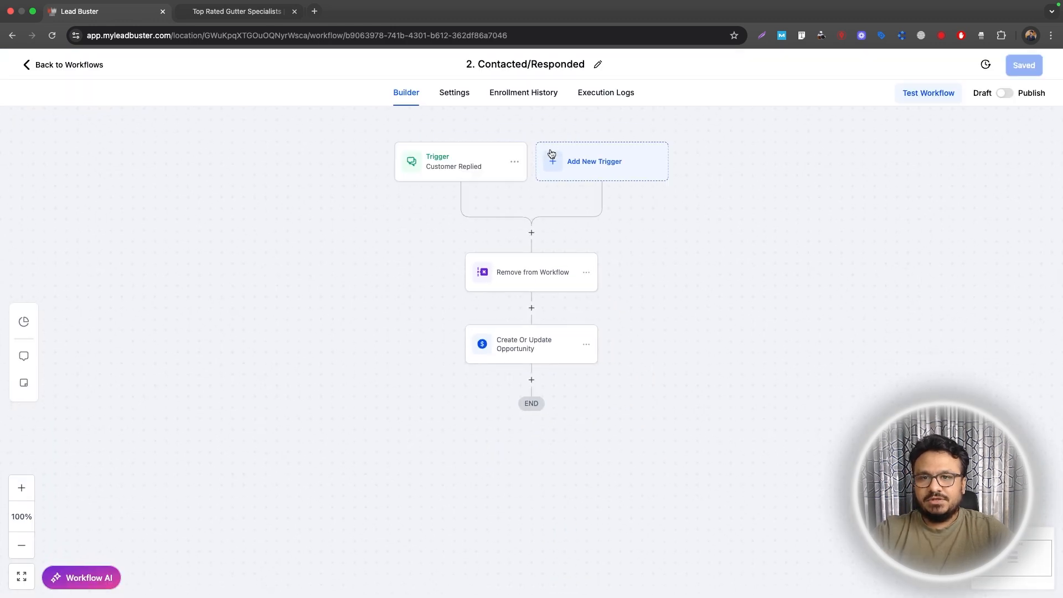
click(552, 155)
click(825, 183)
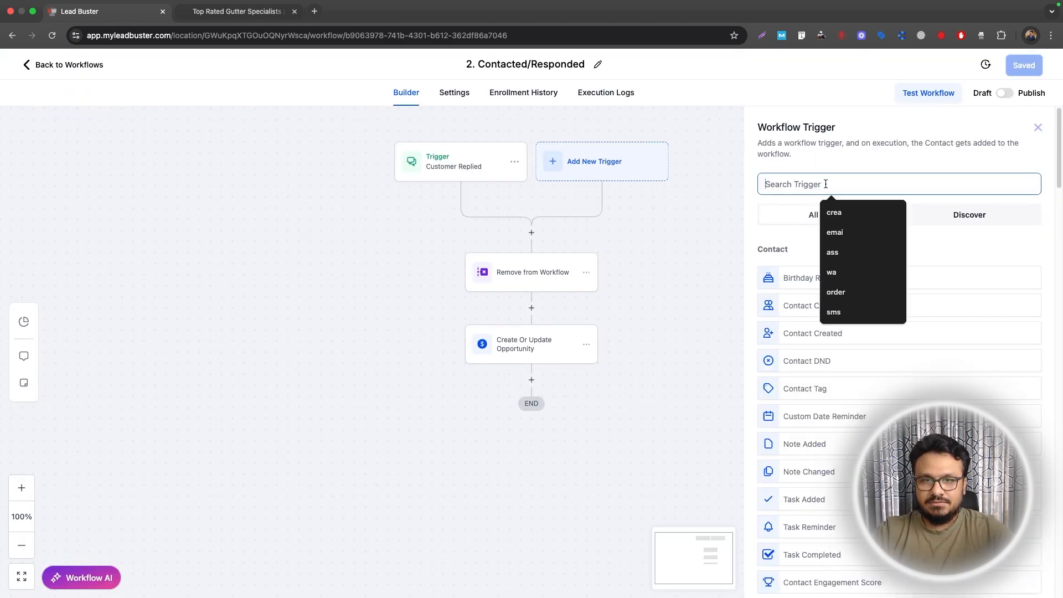
text(pipelin)
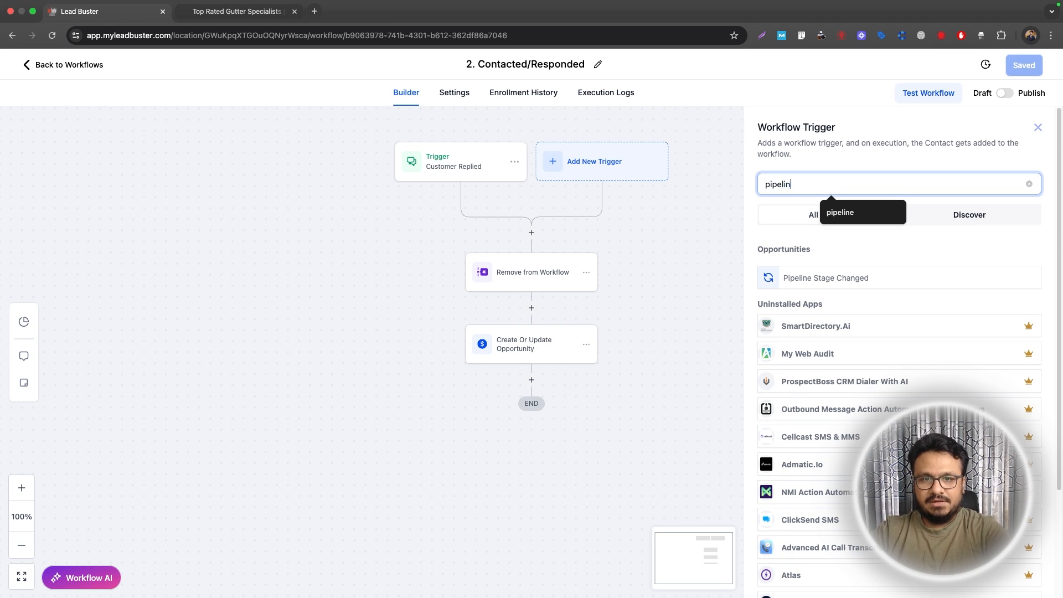
click(873, 278)
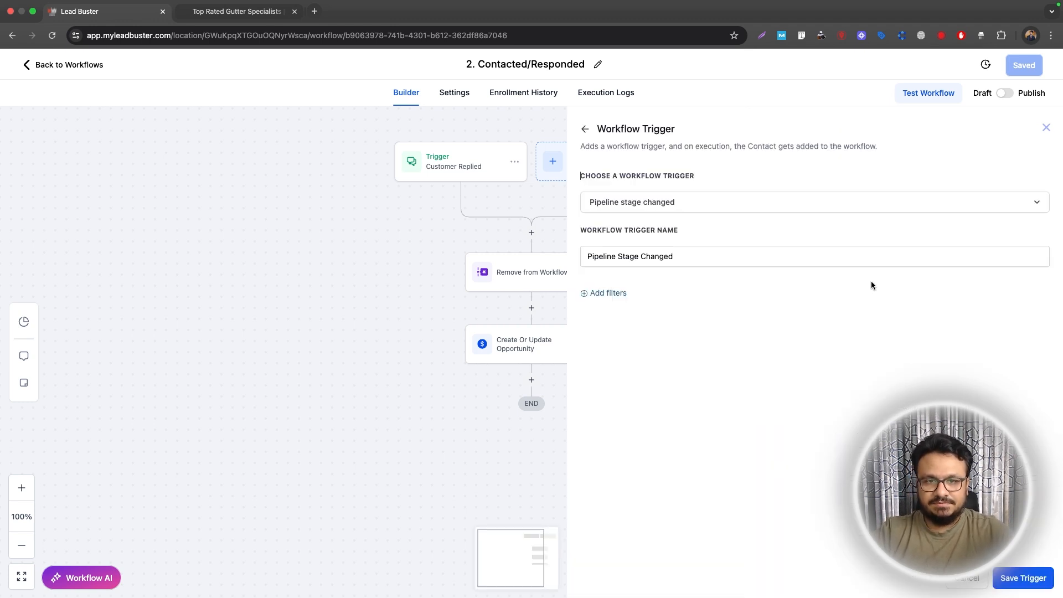
Step: Filter the Pipeline Stage Changed trigger with In pipeline set to Gutter Repair Leads
click(620, 293)
click(624, 308)
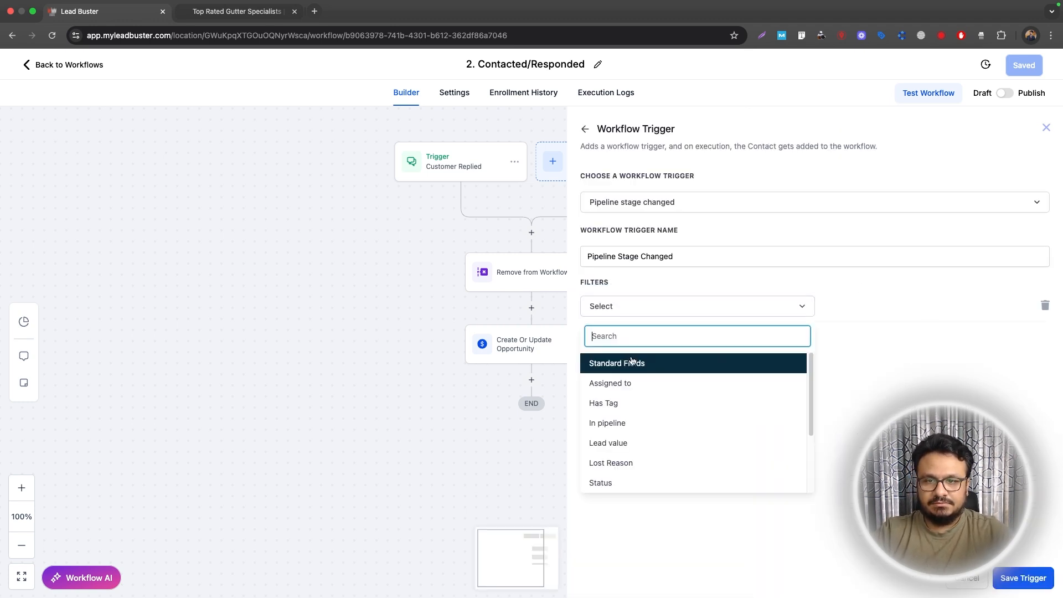
click(634, 430)
click(839, 307)
click(830, 357)
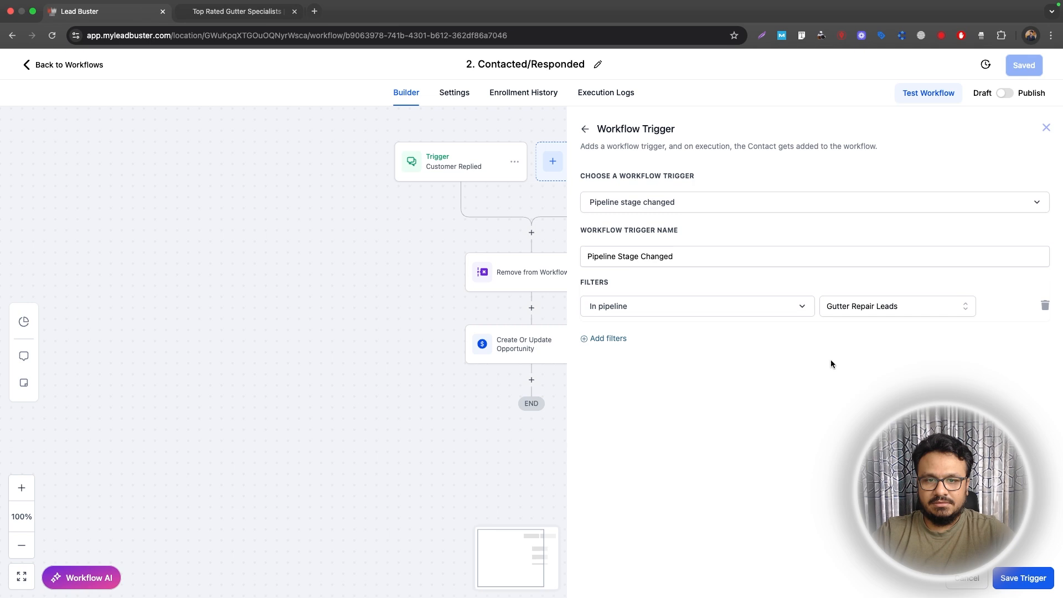
Step: Add a Pipeline stage filter set to Contacted/Responded to the trigger and save the trigger
click(617, 338)
click(618, 339)
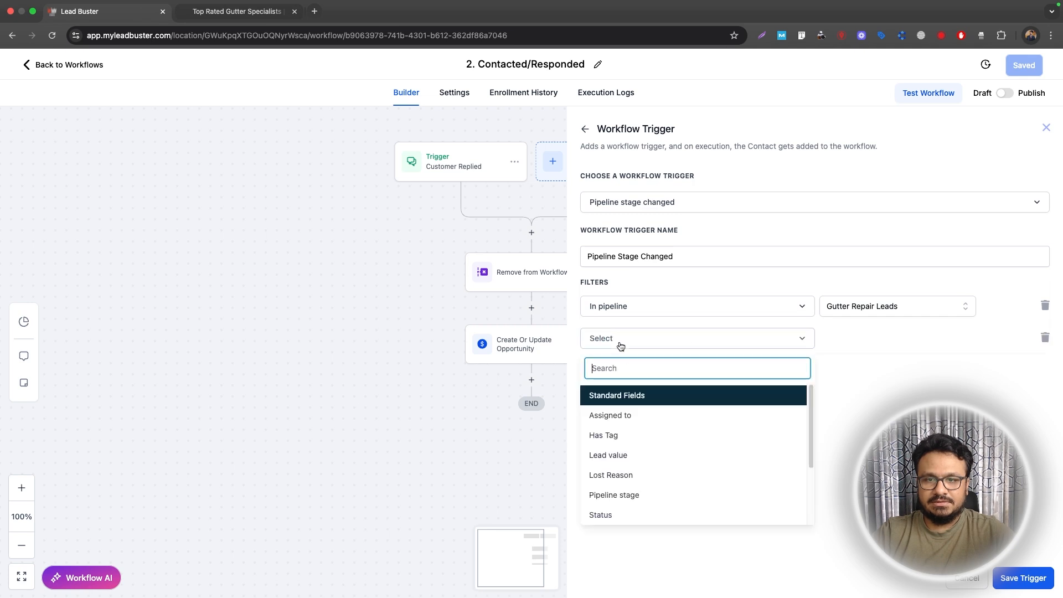
click(635, 496)
click(868, 329)
click(863, 407)
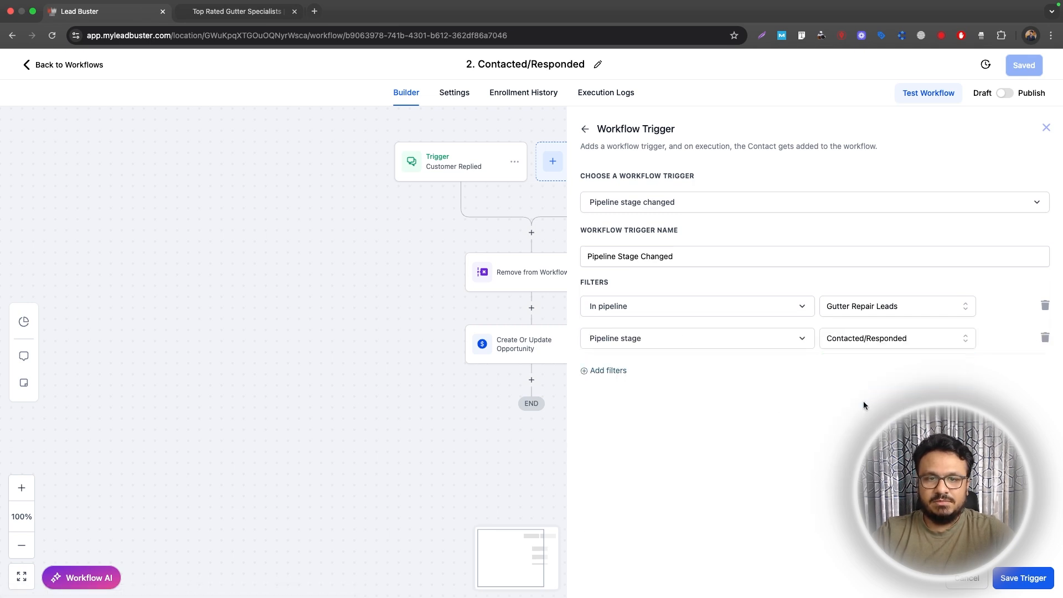
click(1020, 579)
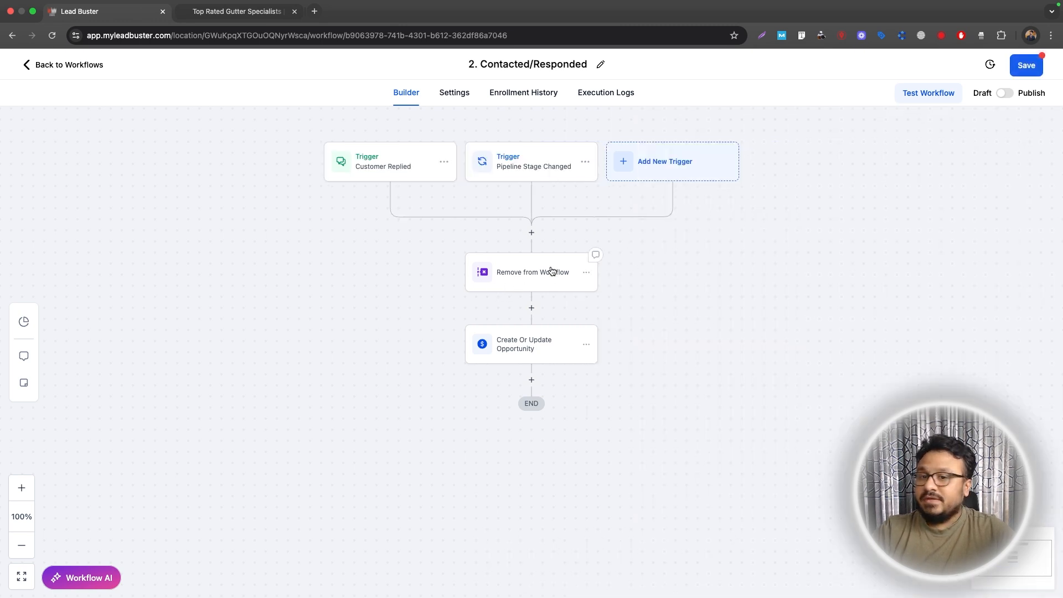
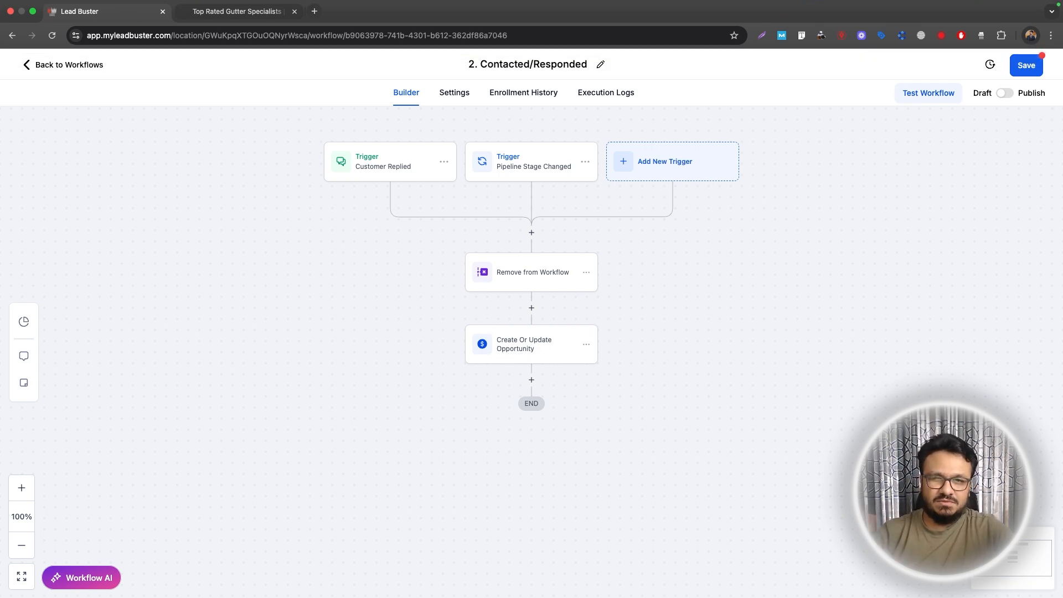
Step: Publish and save the Contacted/Responded workflow
click(1002, 94)
click(1024, 69)
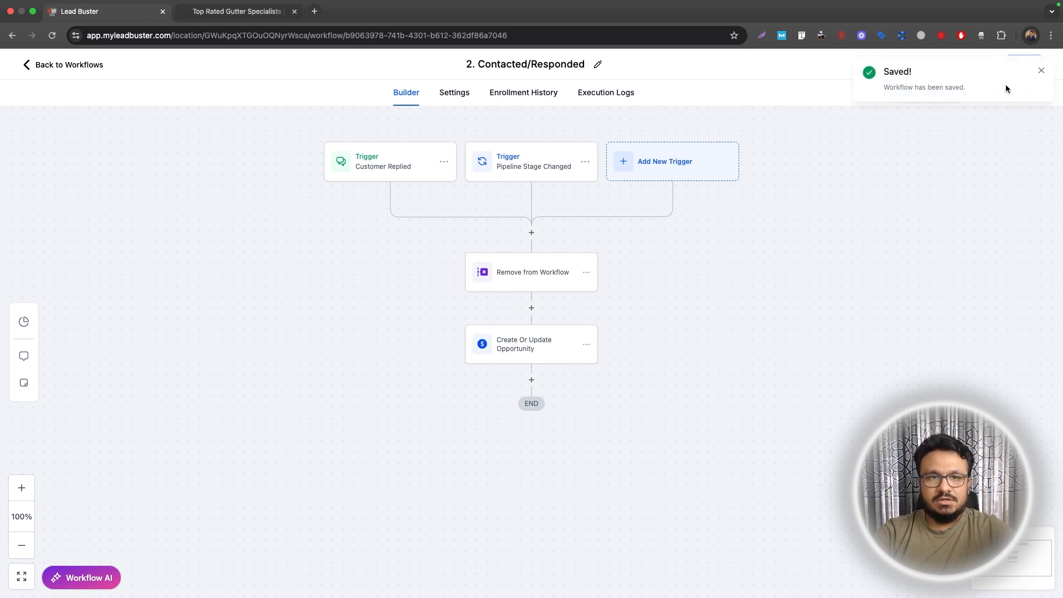
click(1041, 72)
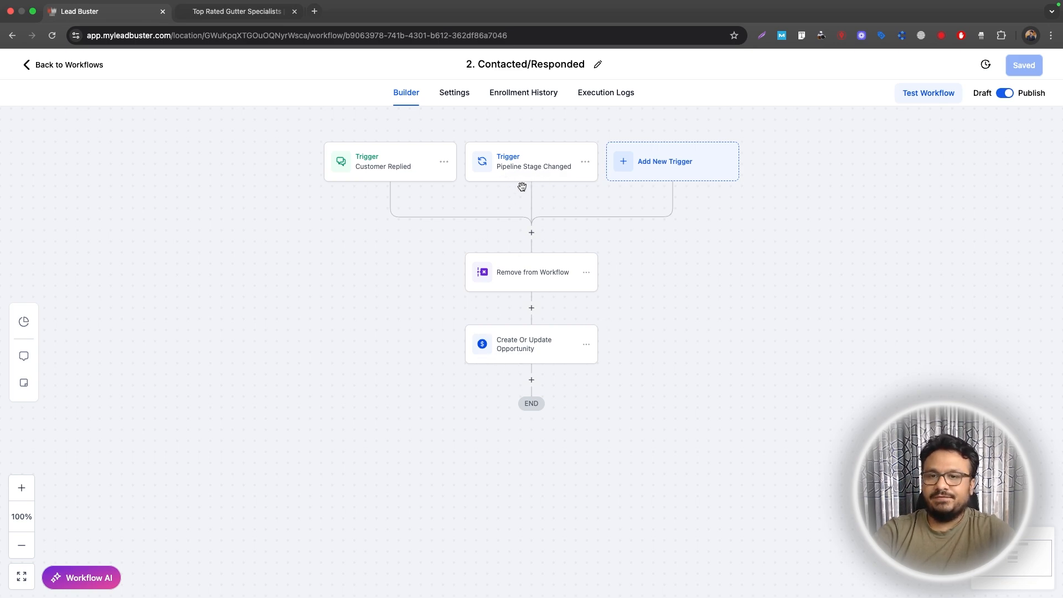
Step: Check the stages of the Gutter Repair Leads pipeline in the opportunities, and create a new blank automation workflow
click(79, 66)
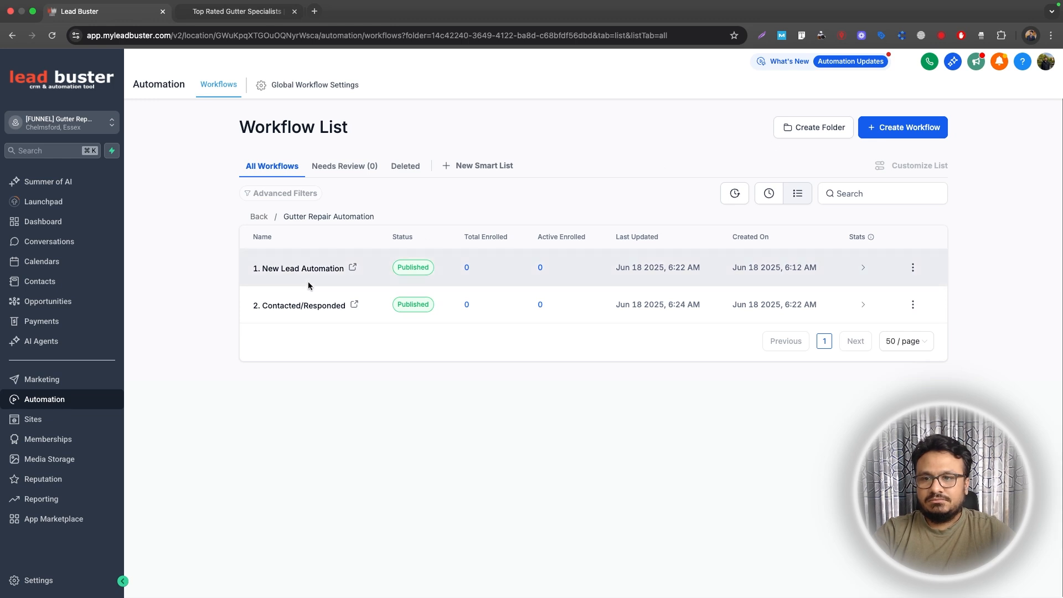
click(57, 302)
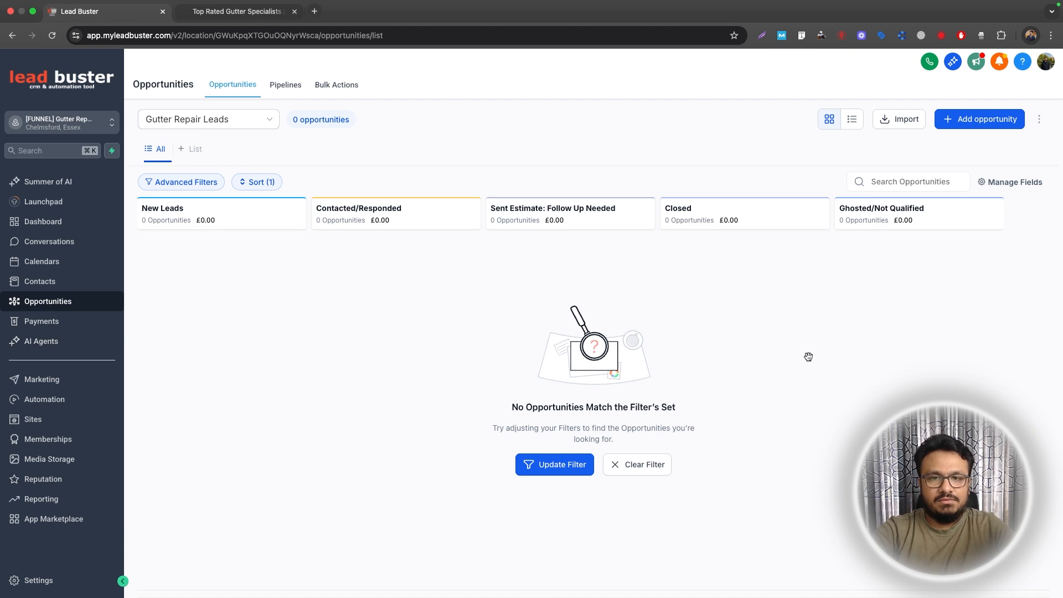
click(61, 399)
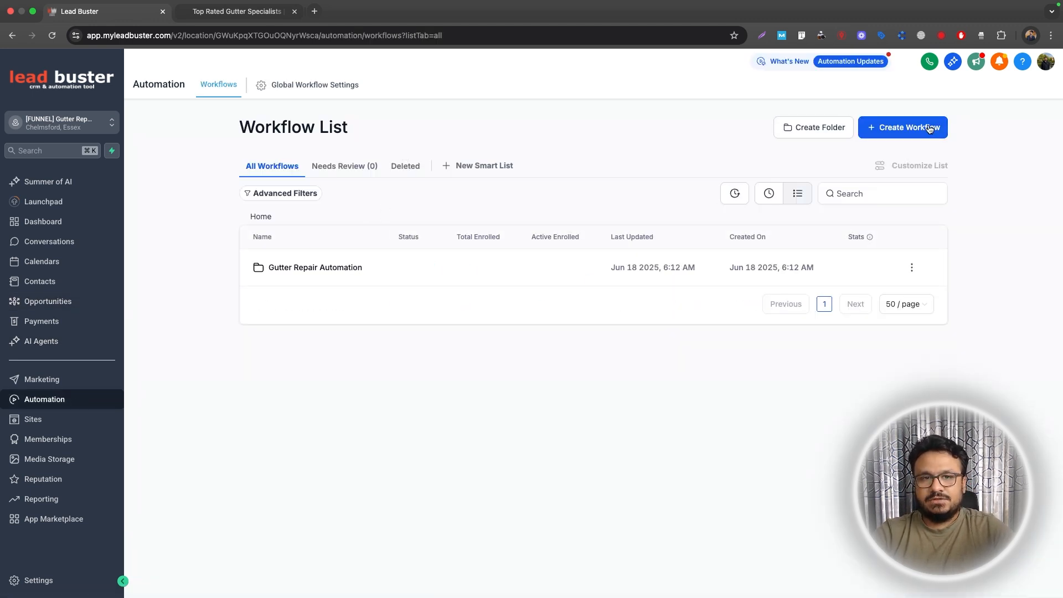
click(930, 129)
click(905, 155)
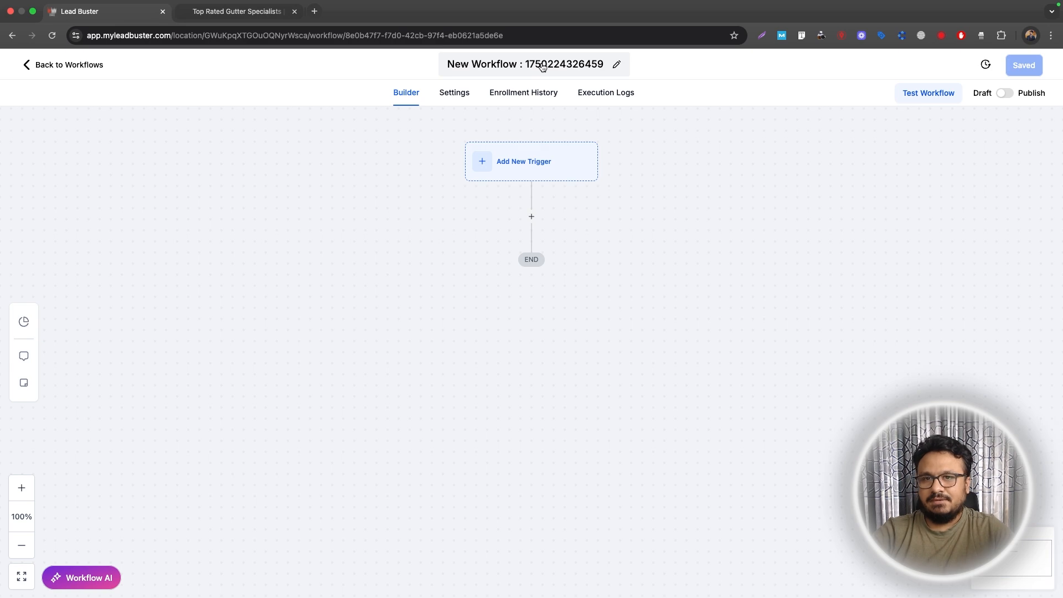
Step: Rename the new workflow as "3. Sent Estimate>Follow Up"
double_click(543, 66)
key(super+a)
text(3. Sent )
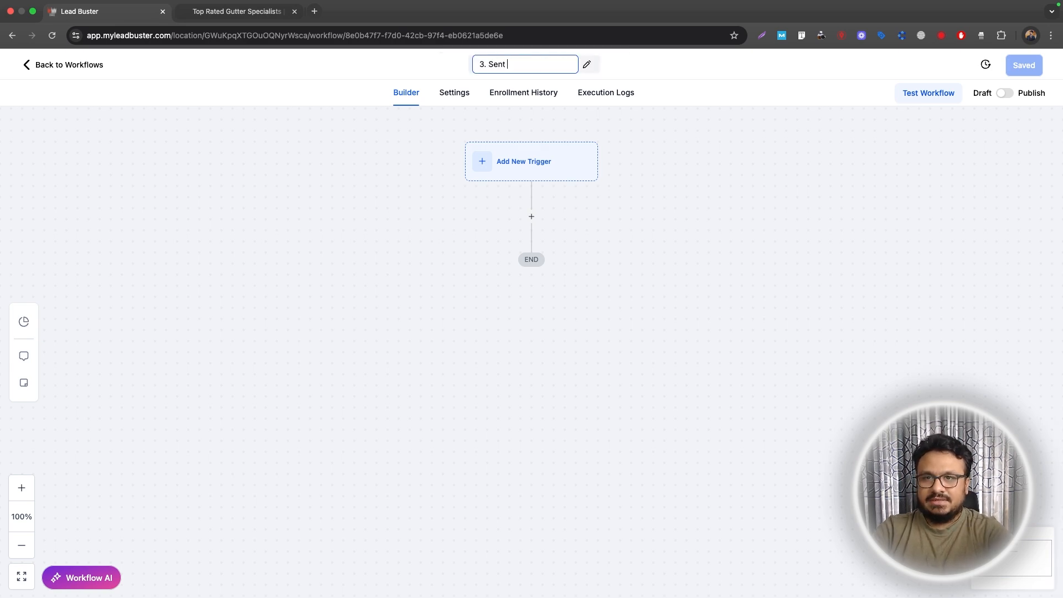
text(Esti)
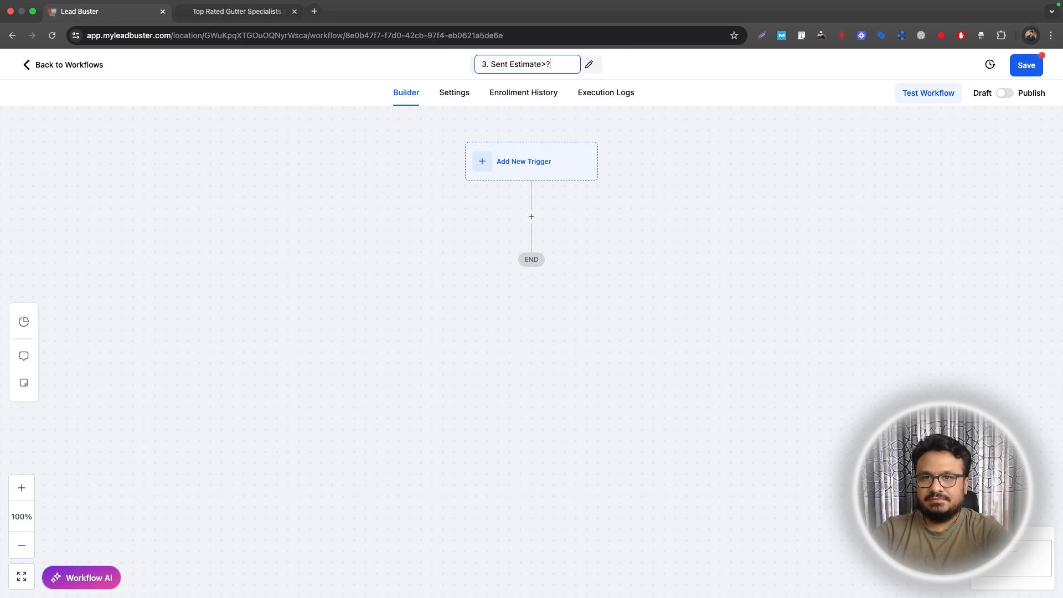
text(mate>Follow Up)
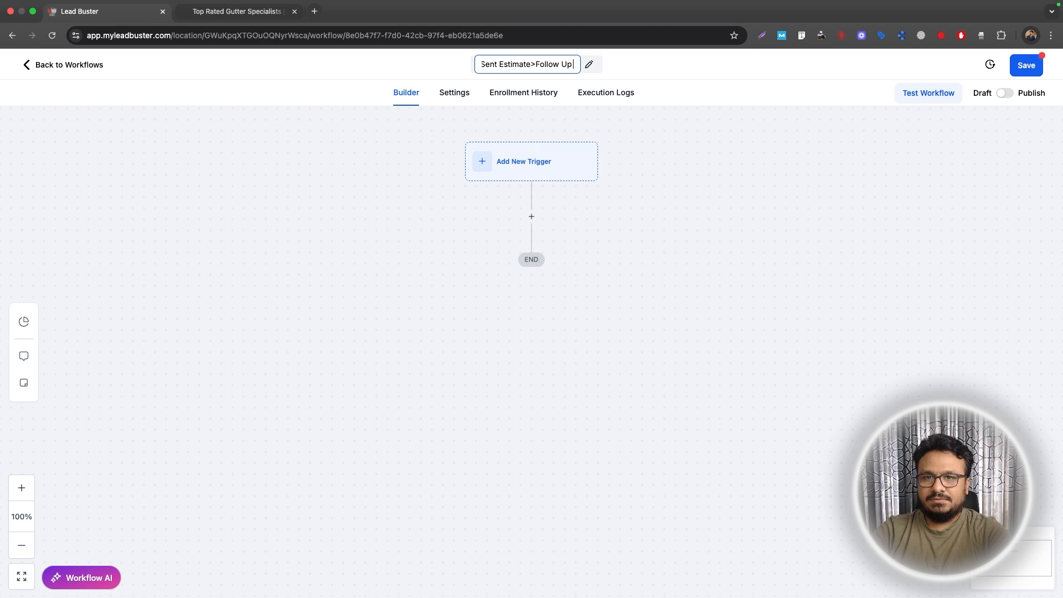
key(Return)
Step: Add a Pipeline Stage Changed trigger to the Sent Estimate>Follow Up workflow
click(487, 161)
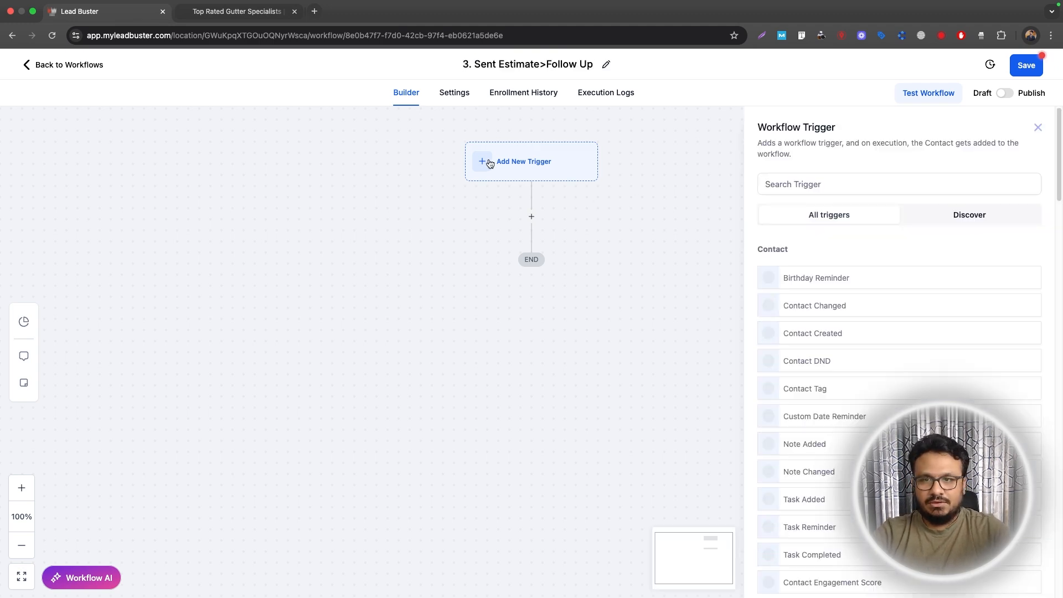
click(935, 189)
text(pipeline)
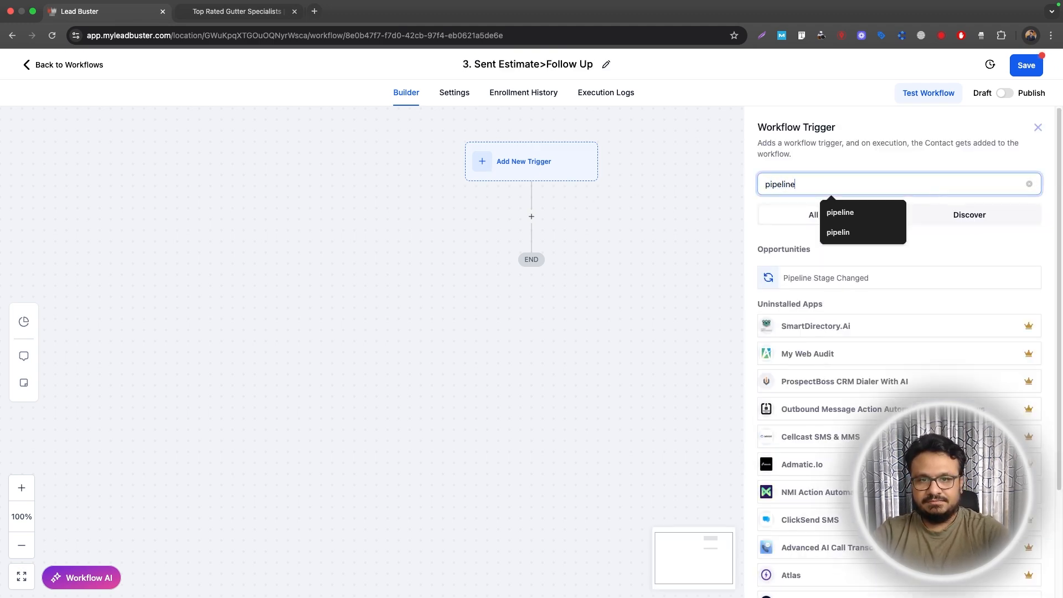
click(867, 284)
Step: Limit the new trigger to the Gutter Repair Leads pipeline with an In pipeline filter
click(613, 293)
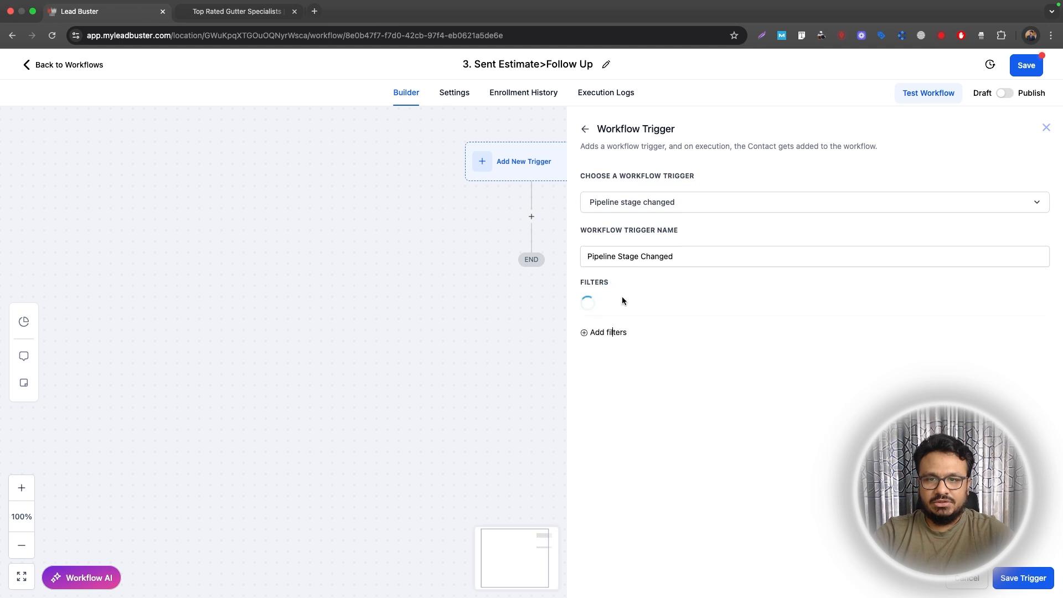
click(624, 308)
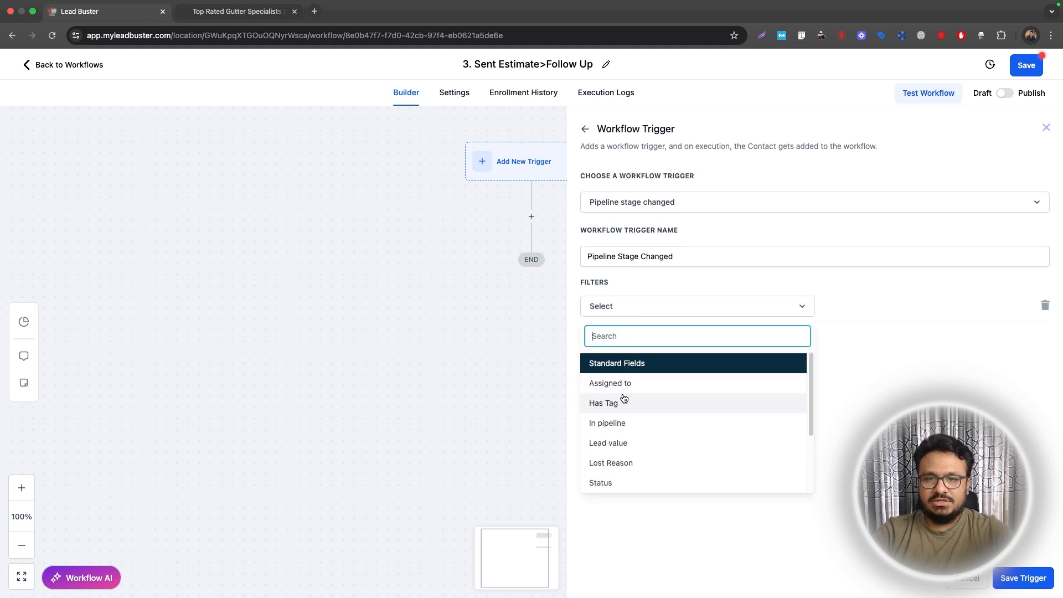
click(617, 422)
click(882, 309)
click(845, 361)
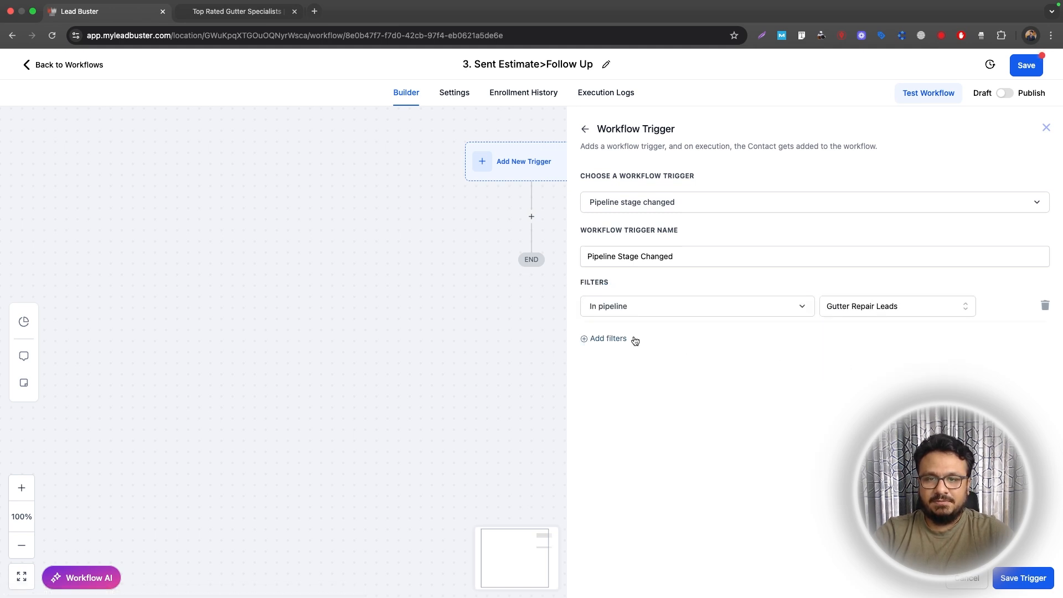
Step: Add a Pipeline stage filter set to Sent Estimate: Follow Up Needed and save the trigger
click(615, 338)
click(642, 342)
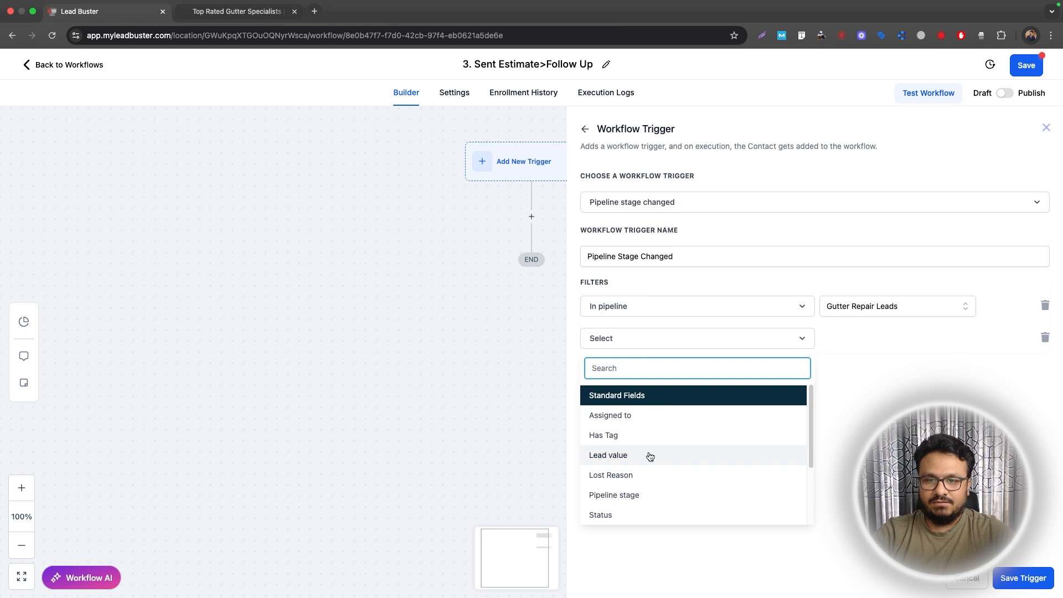
click(647, 497)
click(878, 333)
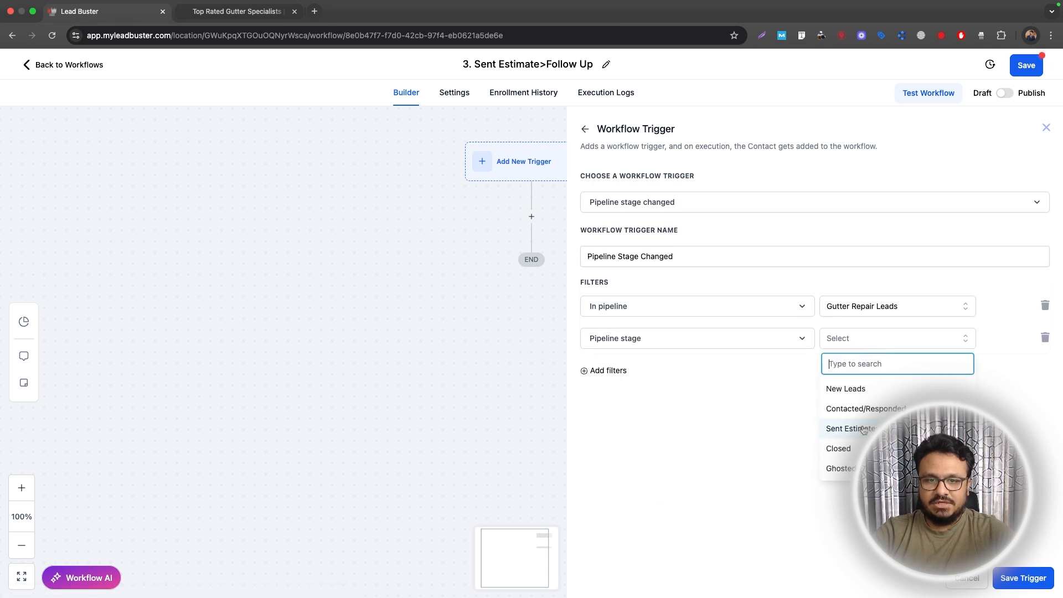
click(861, 428)
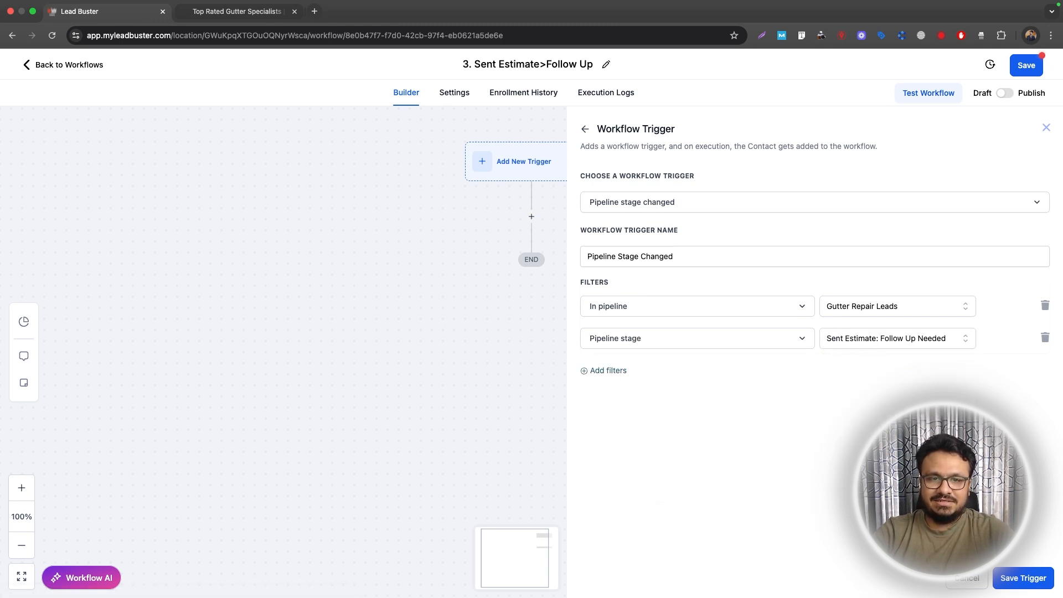
click(1013, 576)
Step: Insert a Wait action directly after the Pipeline Stage Changed trigger
click(531, 241)
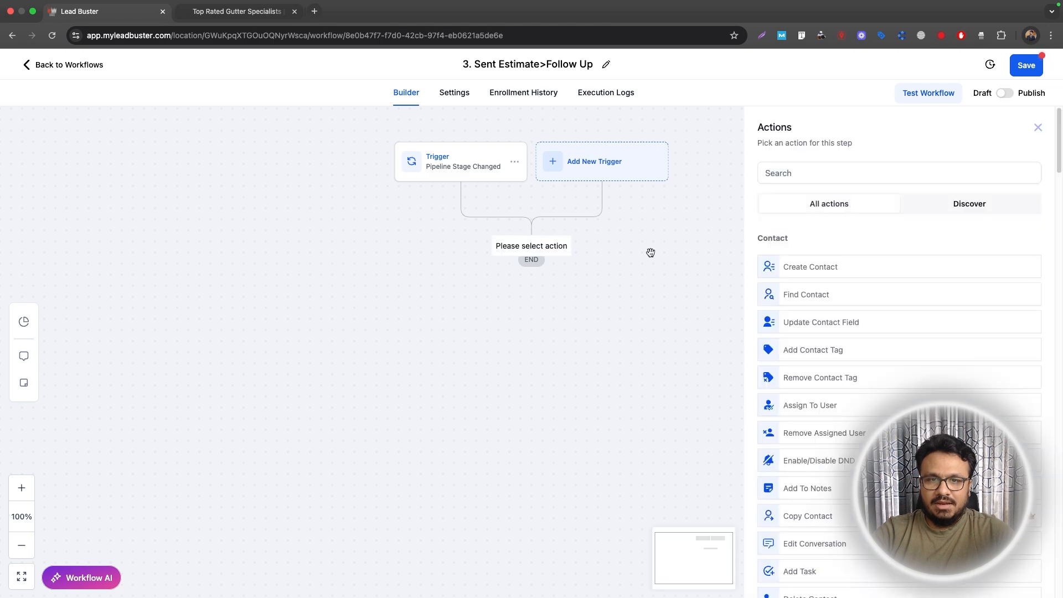
click(849, 173)
text(wait)
click(774, 267)
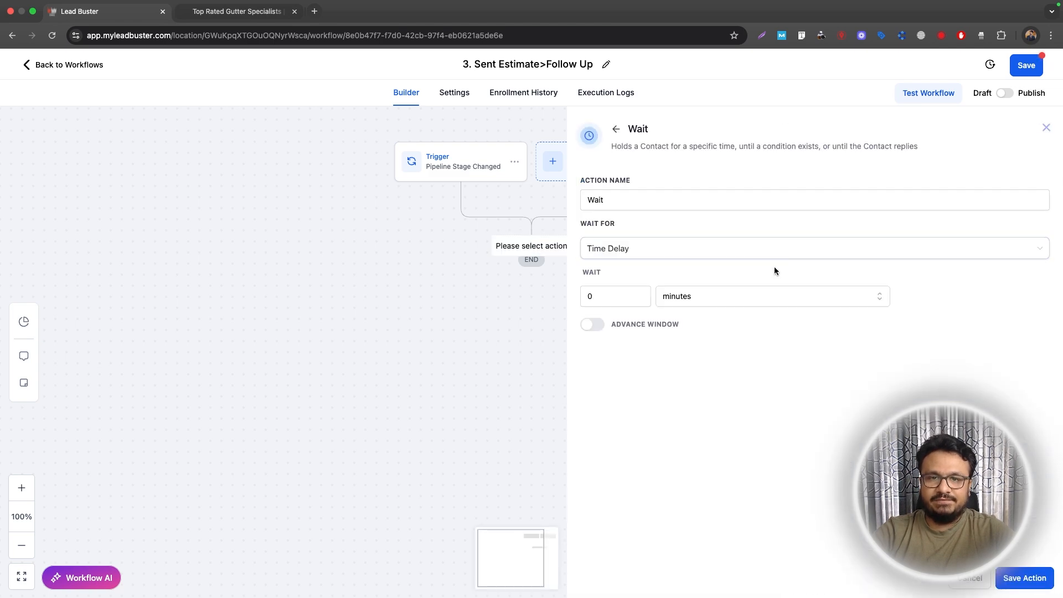
Step: Set the Wait action's time delay to 1 day, name it "Wait 1 d" and save it
click(619, 295)
text(1)
click(715, 298)
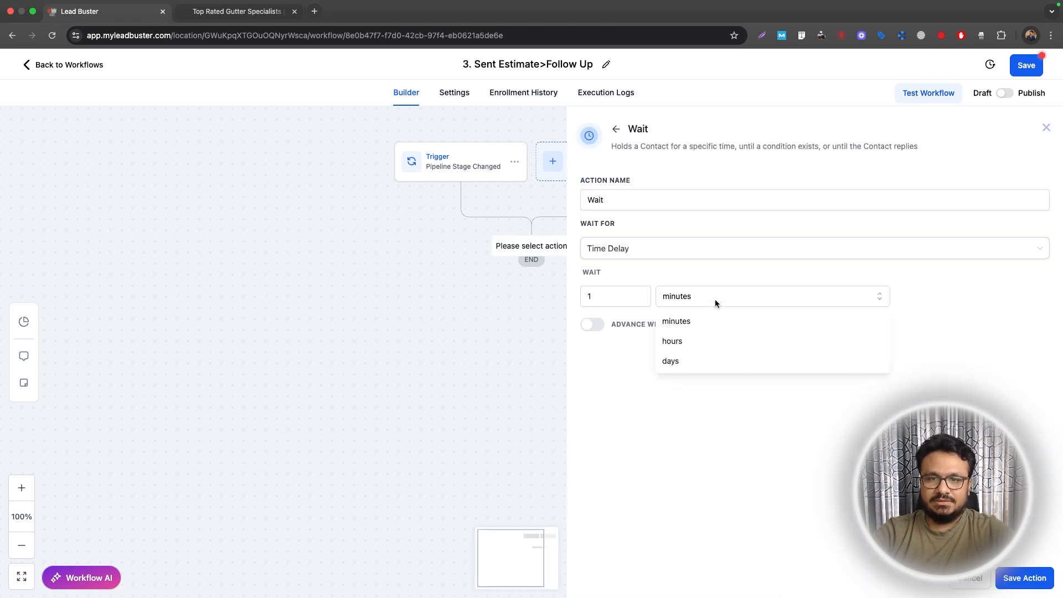
click(693, 360)
click(677, 202)
text(1 d)
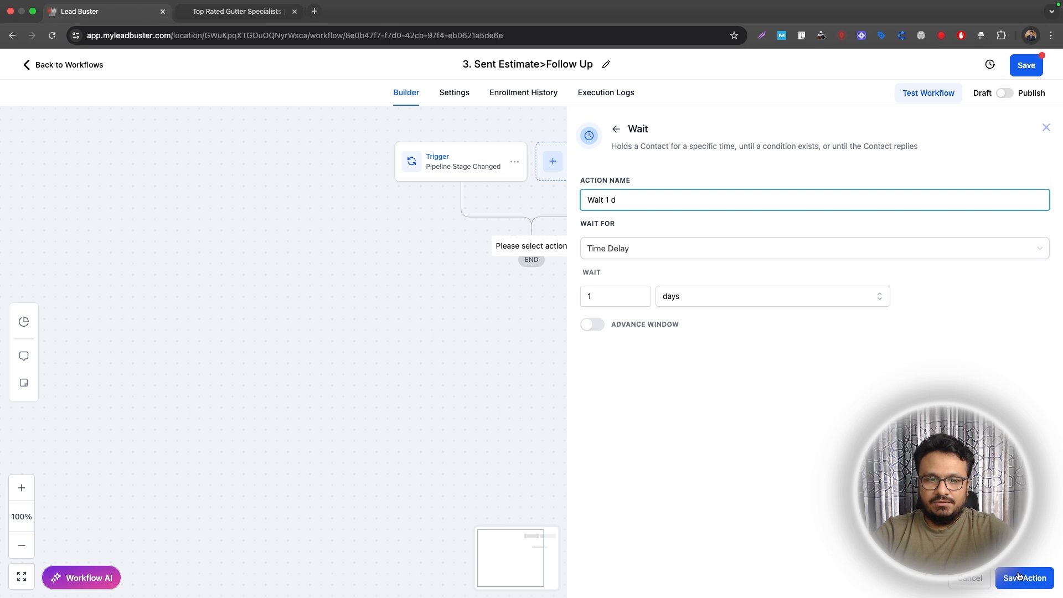
click(1019, 576)
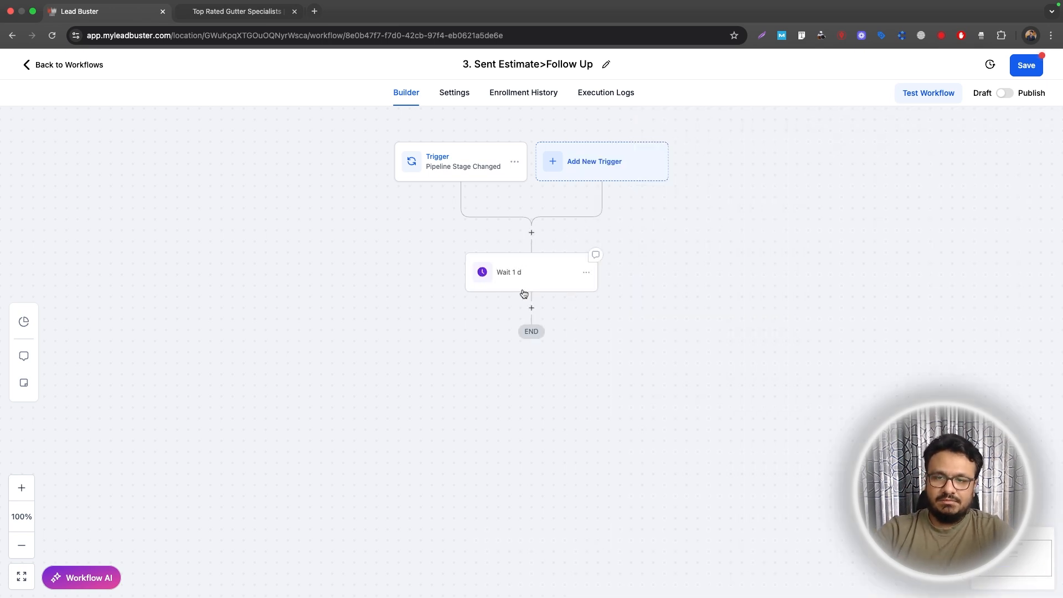
Step: Add a Send SMS action after the 1-day wait: "Hey [First Name], just checking in—did you have any questions about the estimate we sent?", offering a walk-through
click(531, 307)
scroll(863, 333, down, 7)
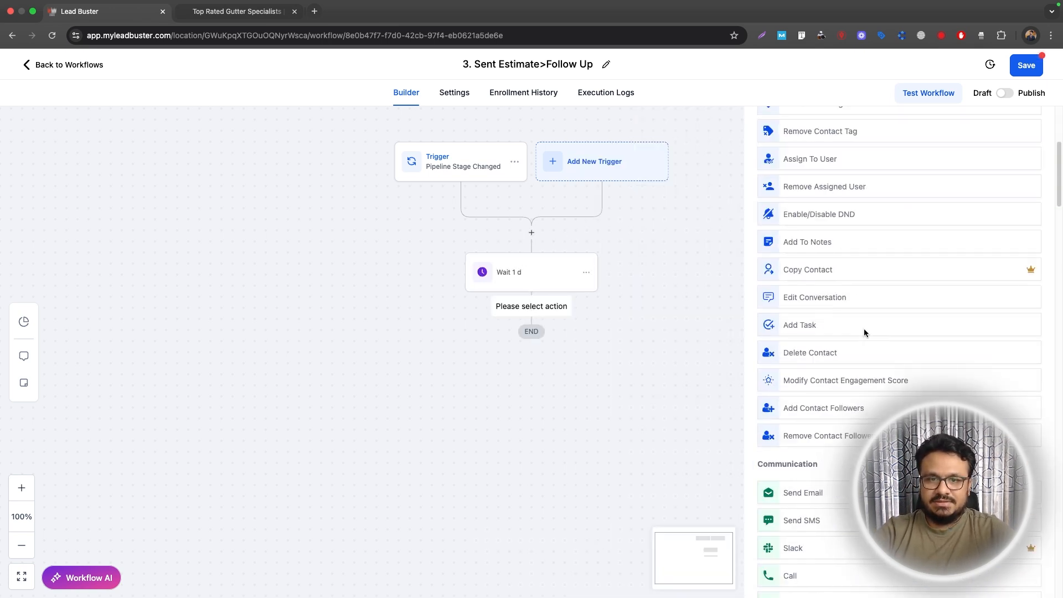
click(816, 390)
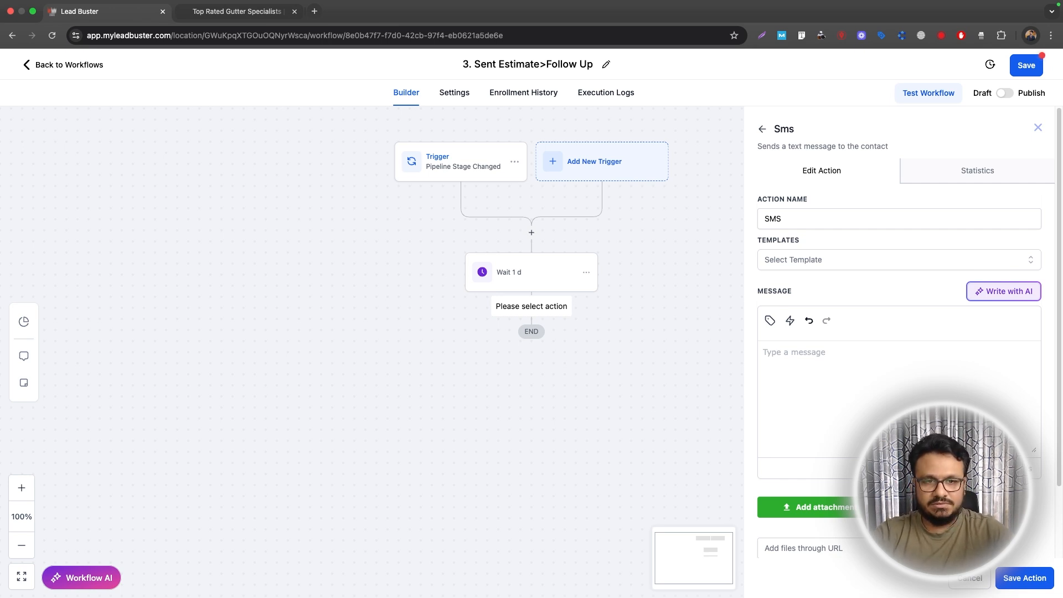
key(super+Tab)
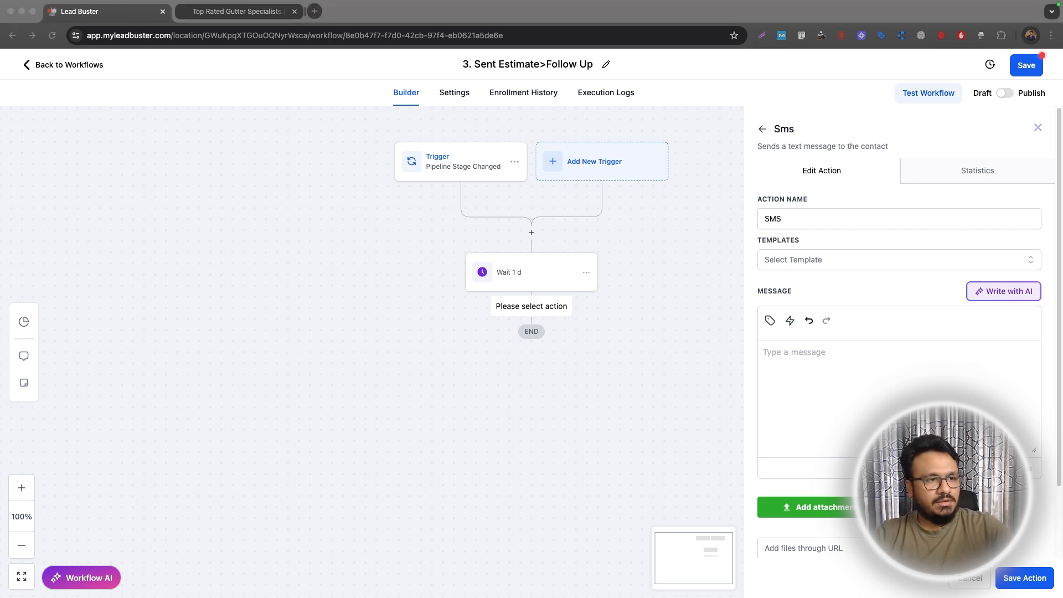
click(898, 373)
text(Hey [First Name], just checking in—did you have any questions about the estimate we sent? We're happy to walk through it with you.)
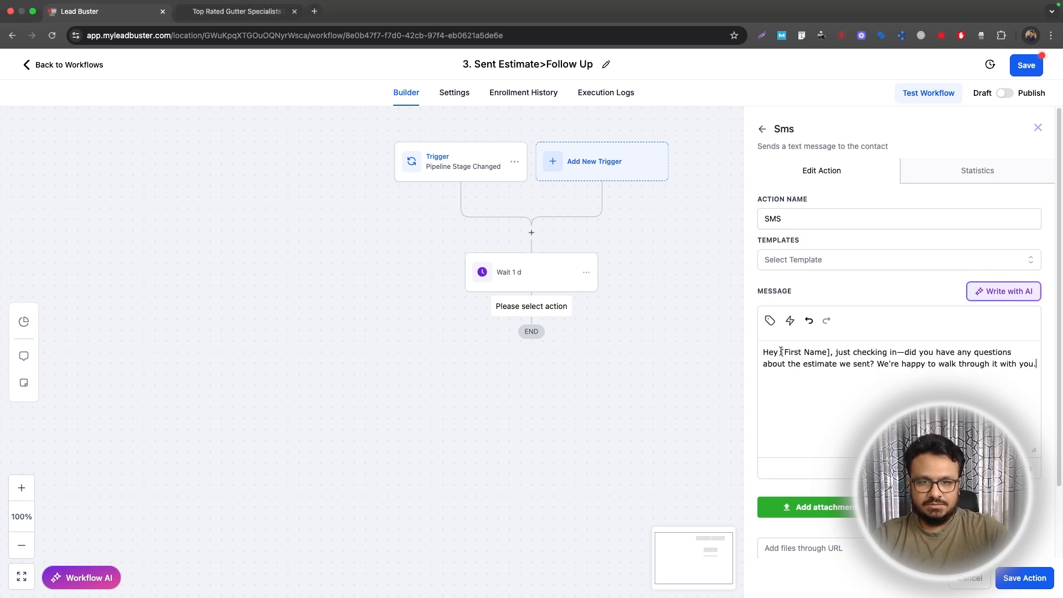
Step: Replace the [First Name] placeholder in the estimate-questions SMS with the contact first name custom value and save the action
drag(781, 352, 833, 352)
key(BackSpace)
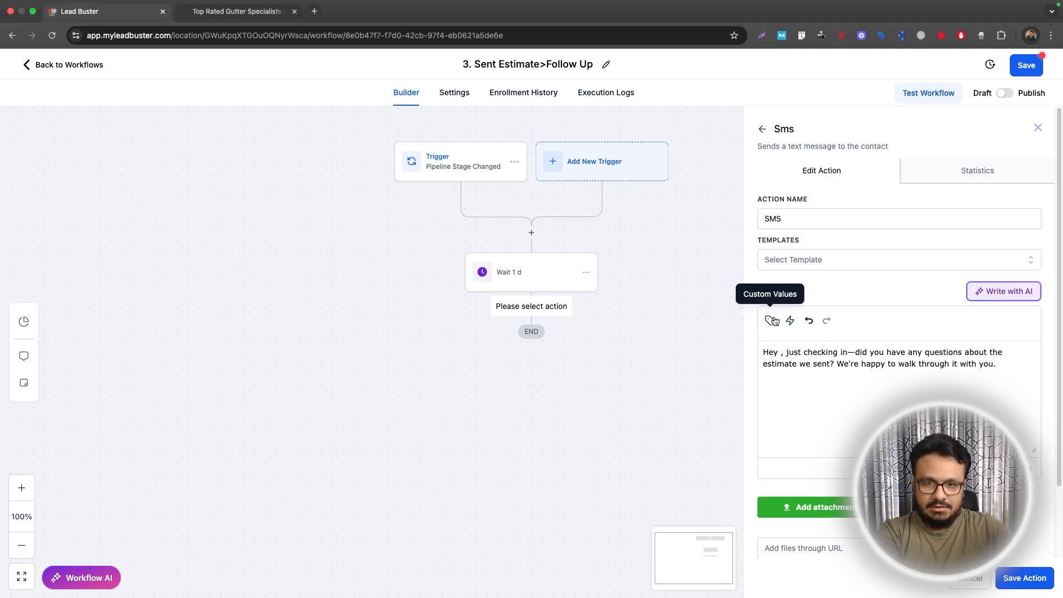
click(771, 321)
click(714, 373)
click(713, 415)
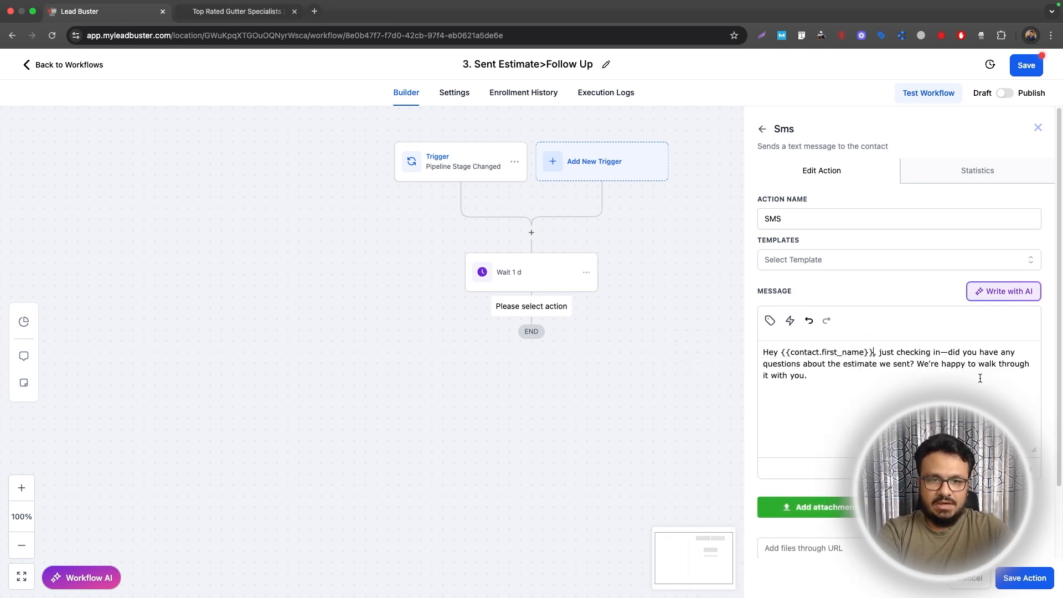
click(1018, 585)
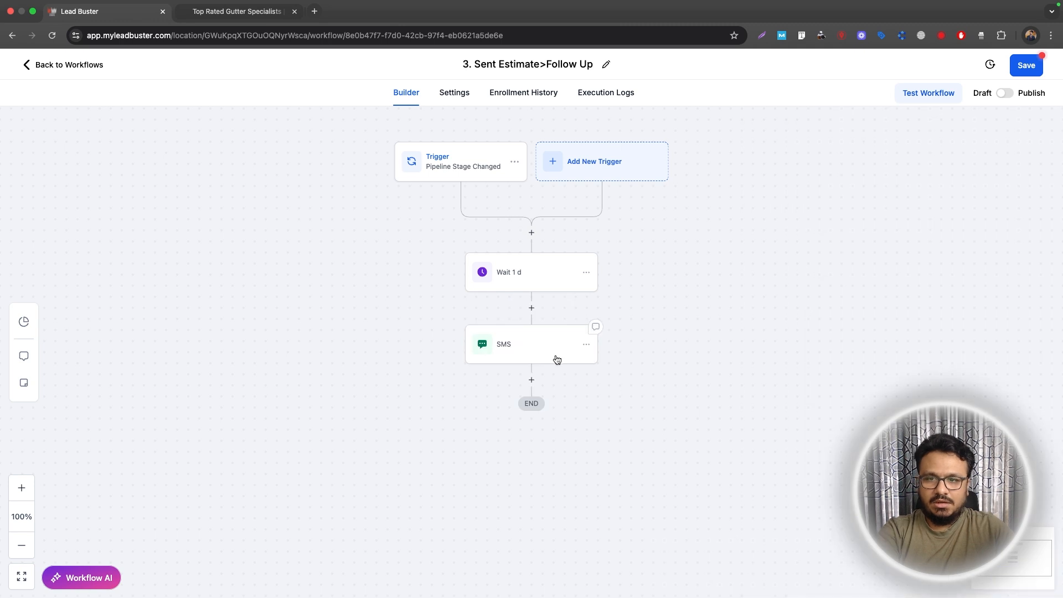
Step: Insert a second Wait action directly after the first SMS
click(533, 379)
click(892, 174)
text(wait)
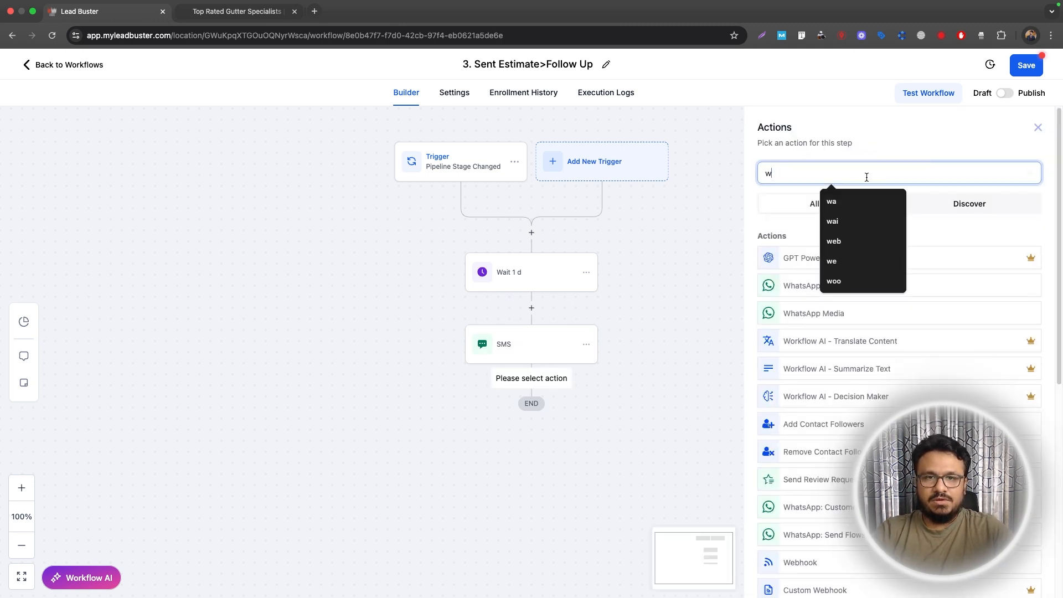
click(800, 261)
Step: Set the second Wait's time delay to 1 day, name it "Wait 1 d" and save it
double_click(584, 296)
text(1)
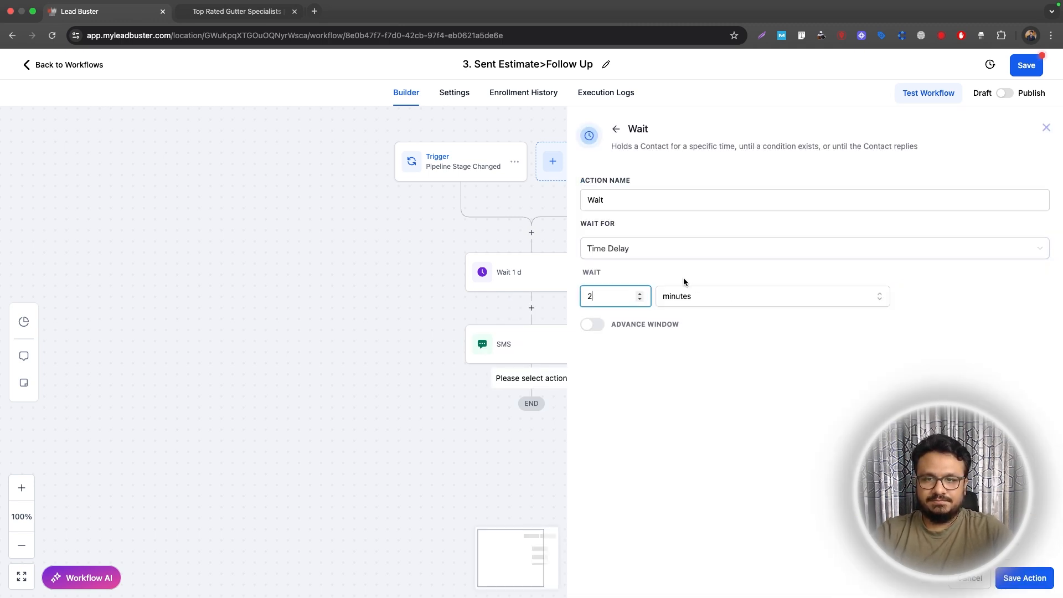
click(694, 291)
click(664, 299)
click(664, 299)
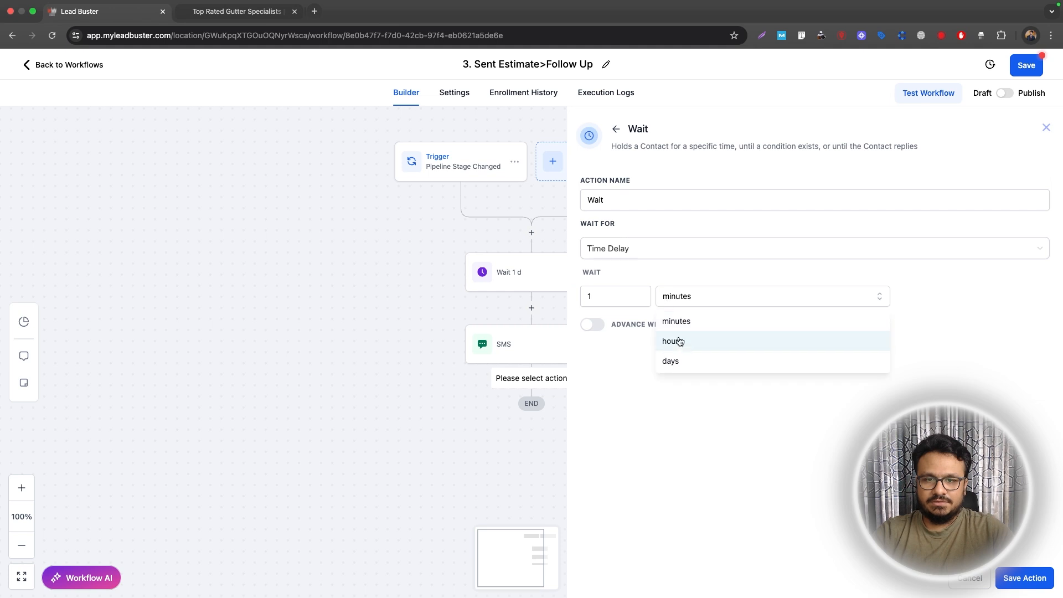
click(672, 361)
click(641, 197)
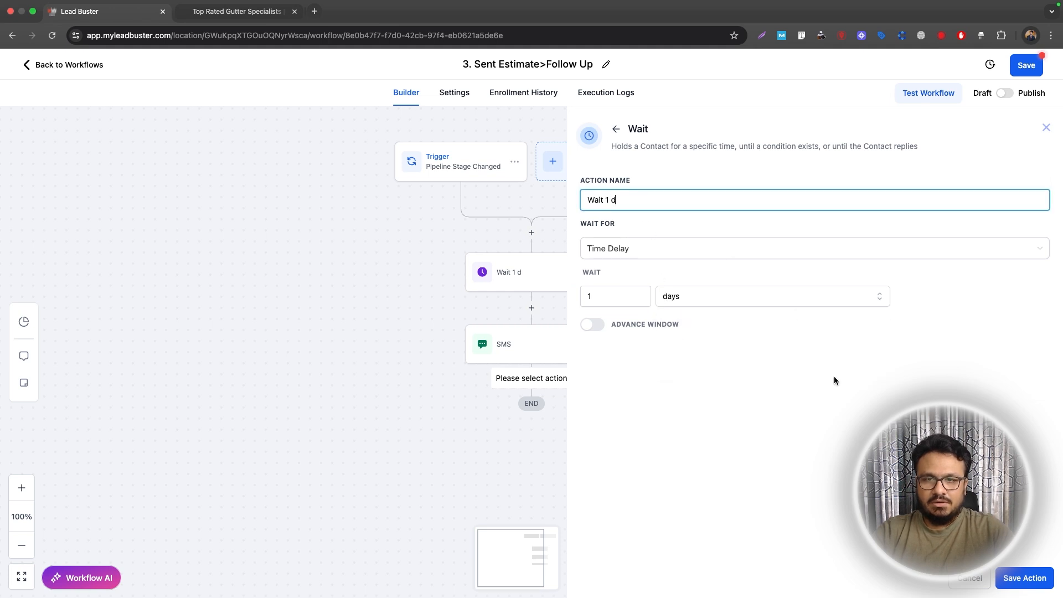
click(1022, 577)
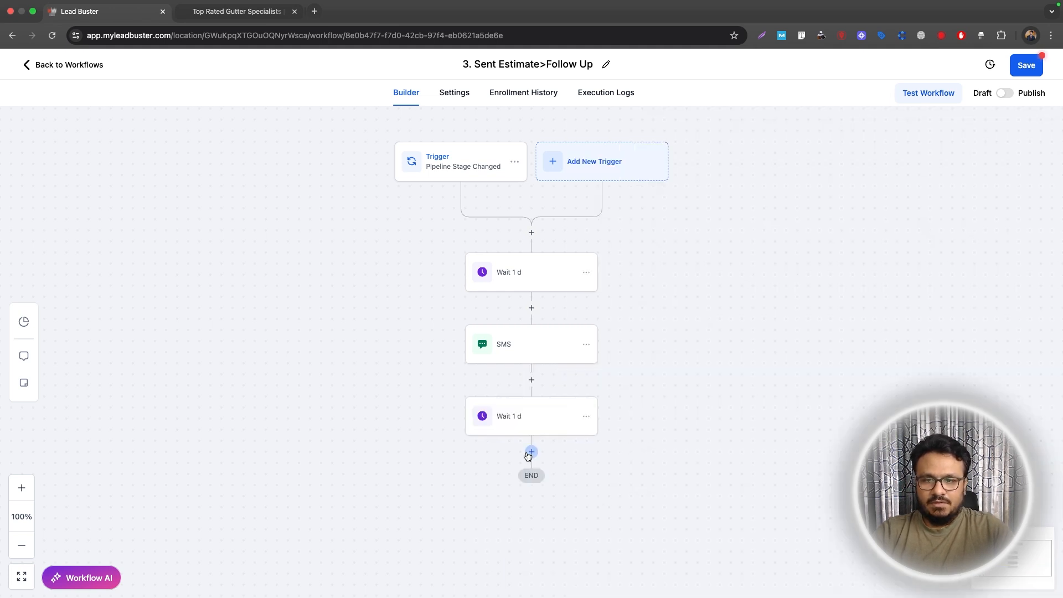
Step: Add a Send SMS action after the second wait asking if they're ready to move forward with the gutter work, mentioning openings this week to schedule
click(531, 451)
scroll(915, 327, down, 10)
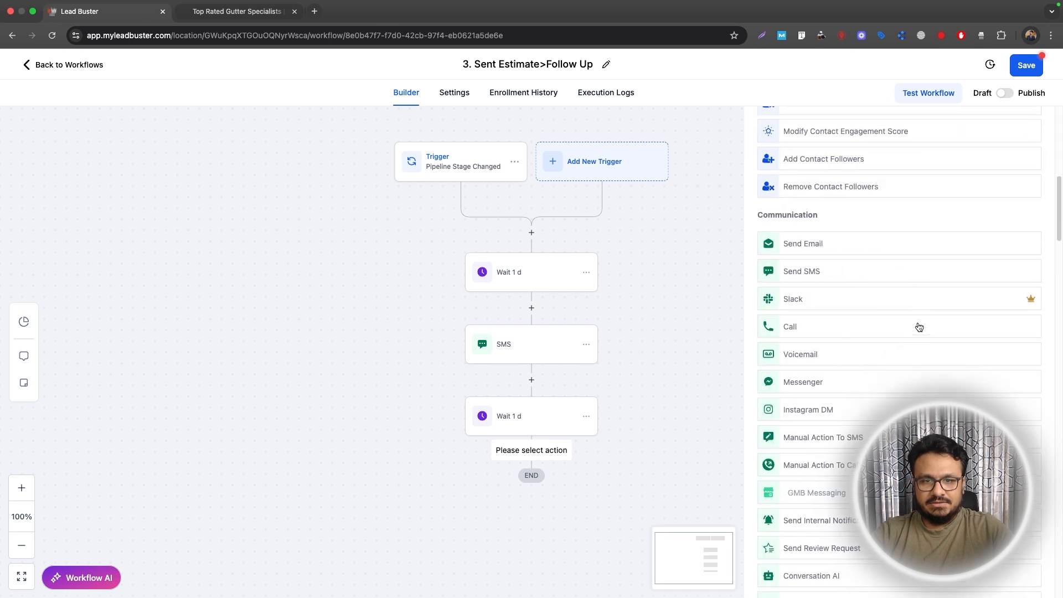
click(821, 276)
click(825, 360)
text(Hi [First Name], wanted to see if you're ready to move forward with the gutter work. We still have openings this week if you'd like to schedule.)
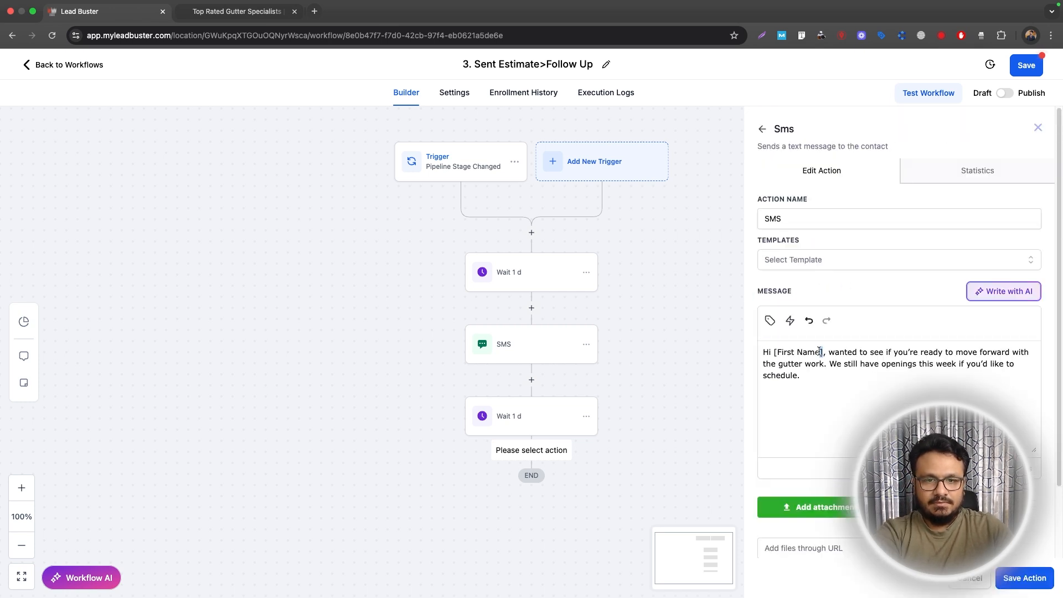
Step: Swap the [First Name] placeholder in the ready-to-move-forward SMS for the contact first name custom value and save the action
drag(820, 353, 770, 353)
key(BackSpace)
click(769, 320)
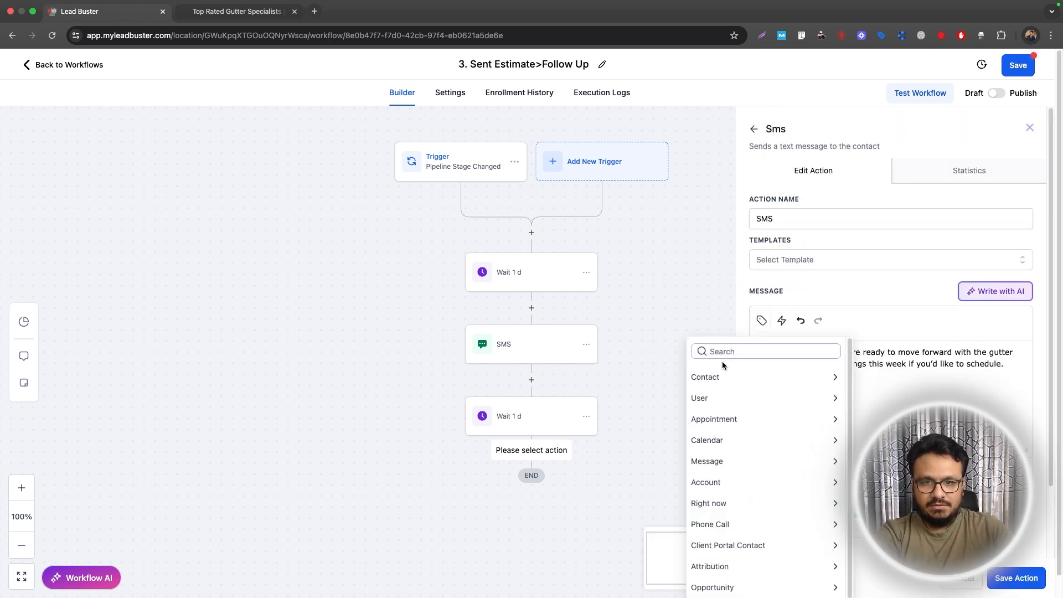
click(717, 375)
click(713, 417)
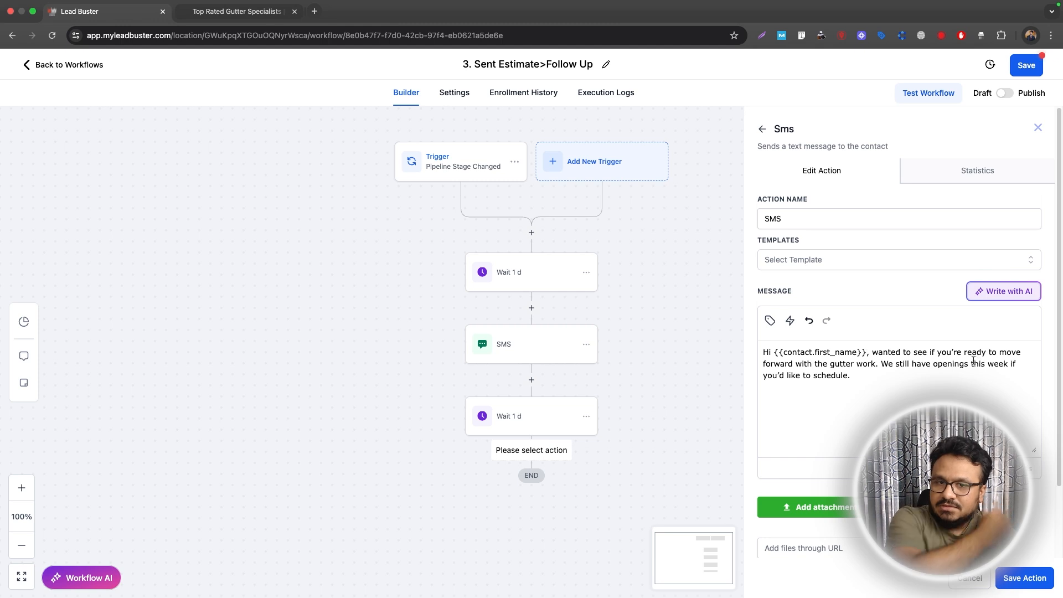
click(1018, 578)
Step: Insert a third Wait action directly after the second SMS
scroll(554, 460, down, 3)
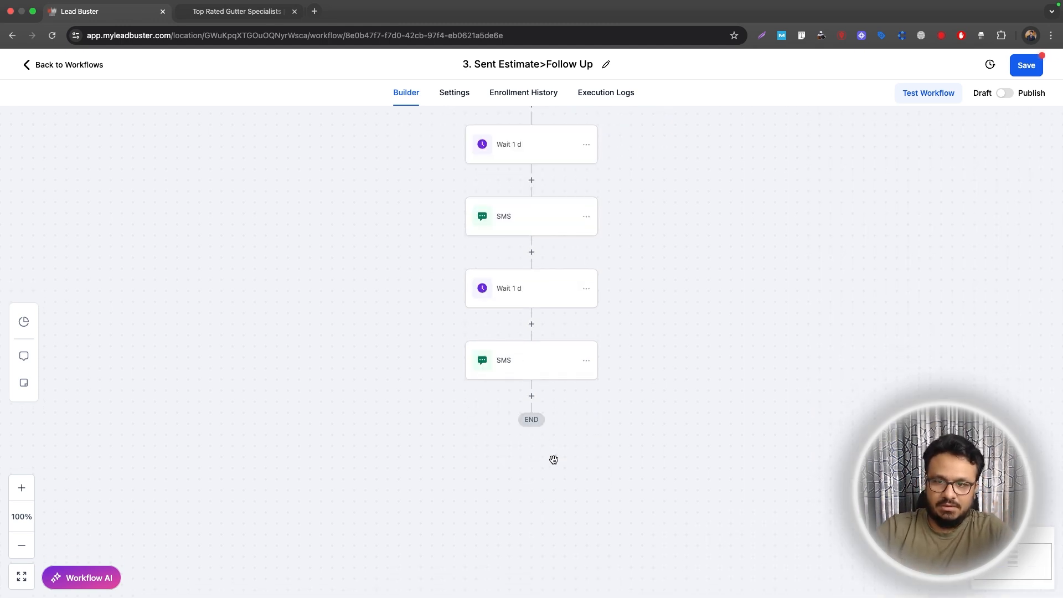
click(530, 395)
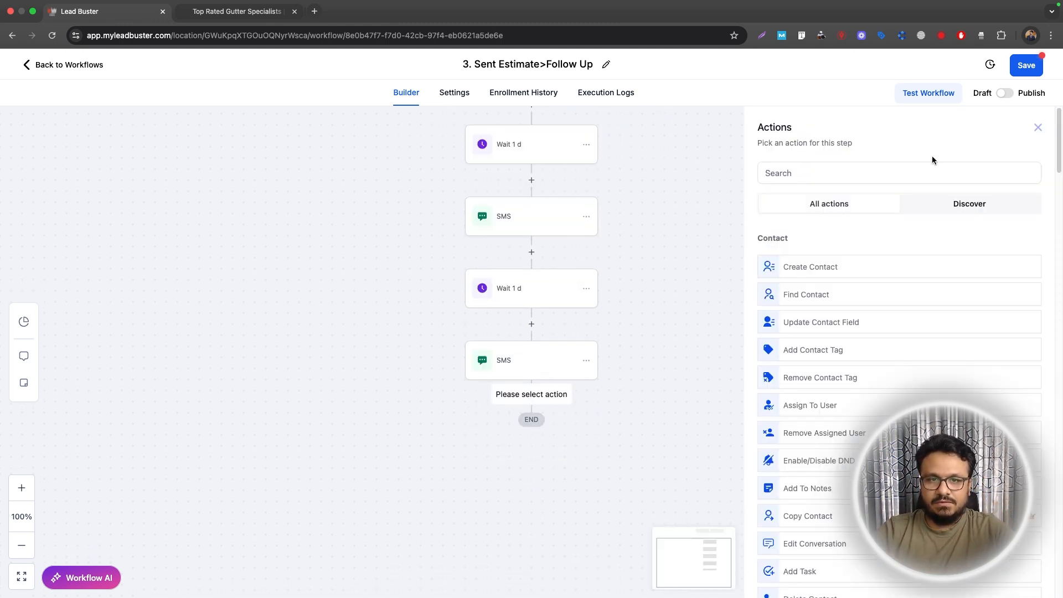
click(892, 173)
text(wai)
click(797, 254)
Step: Set the third Wait's time delay to 3 days, name it "Wait 3 days" and save it
double_click(583, 295)
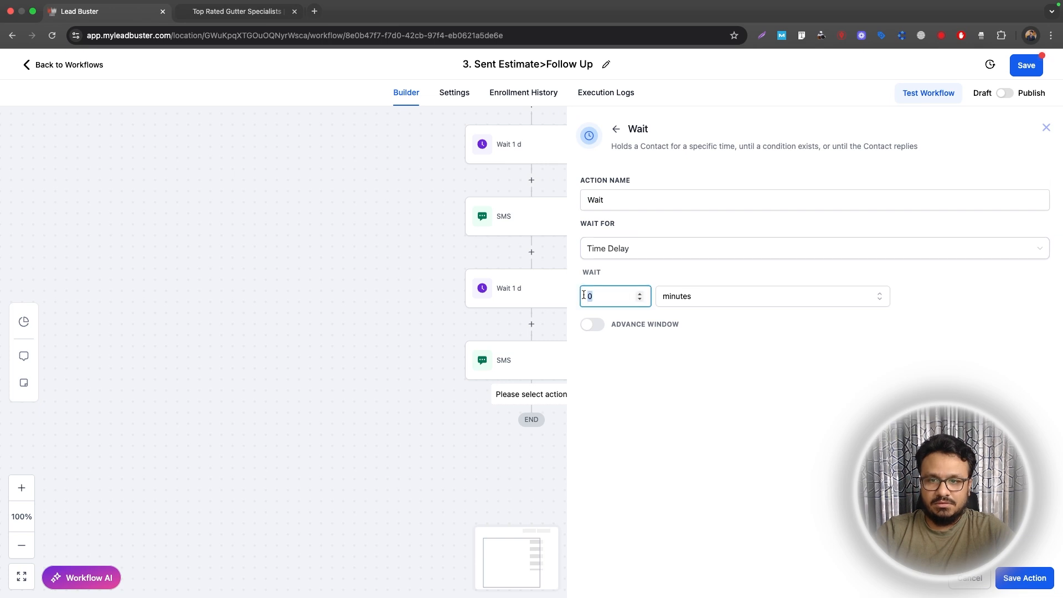
click(683, 295)
click(683, 361)
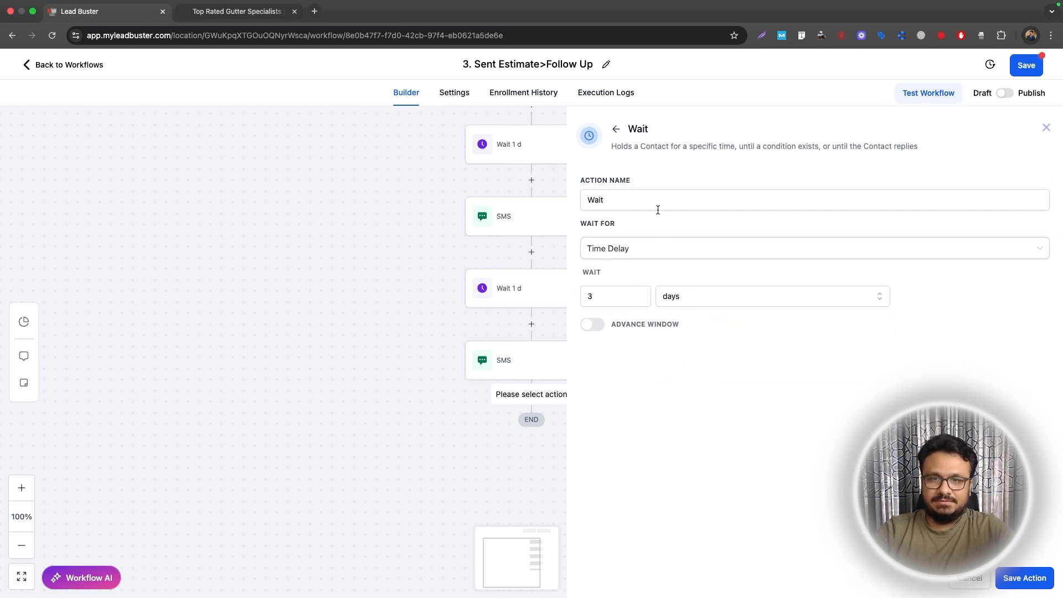
click(657, 209)
text(3 days)
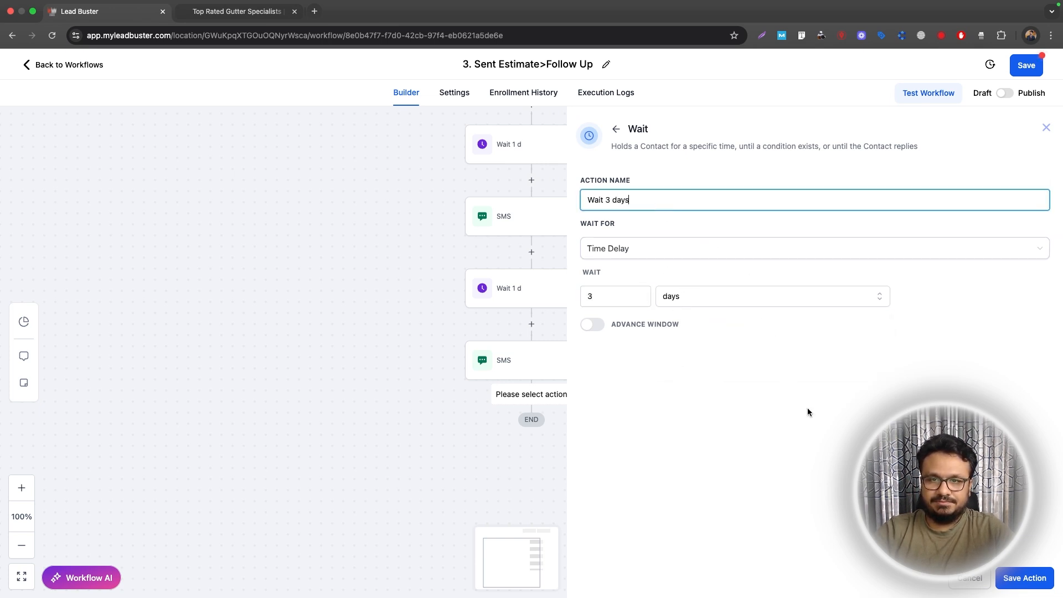
click(1023, 578)
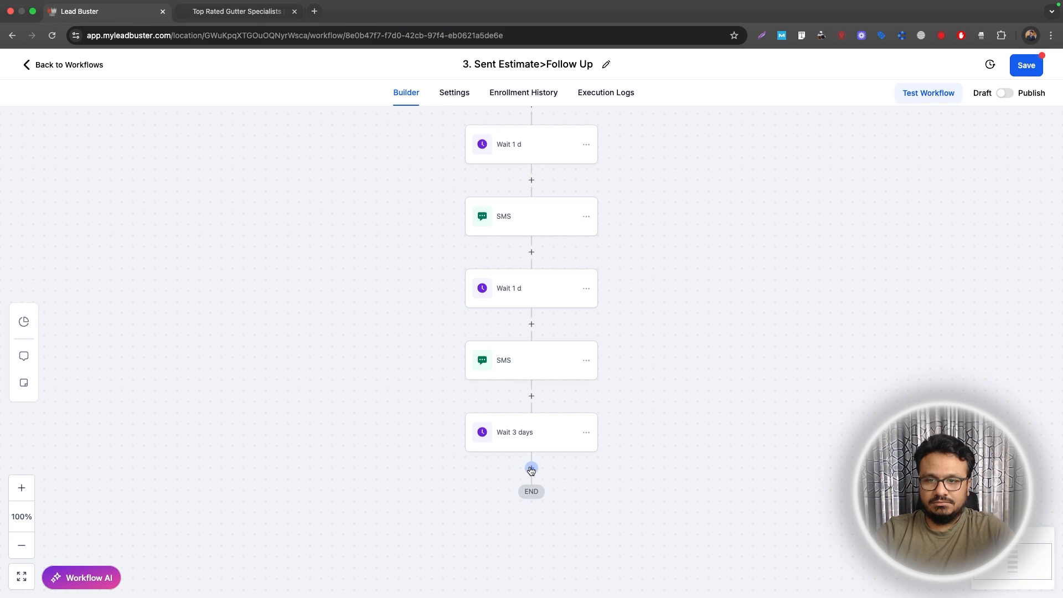
Step: Add a Send SMS action after the 3-day wait: "Hey [First Name], no rush—but just wanted to follow up one last time", offering help if still interested
click(531, 468)
scroll(834, 216, down, 10)
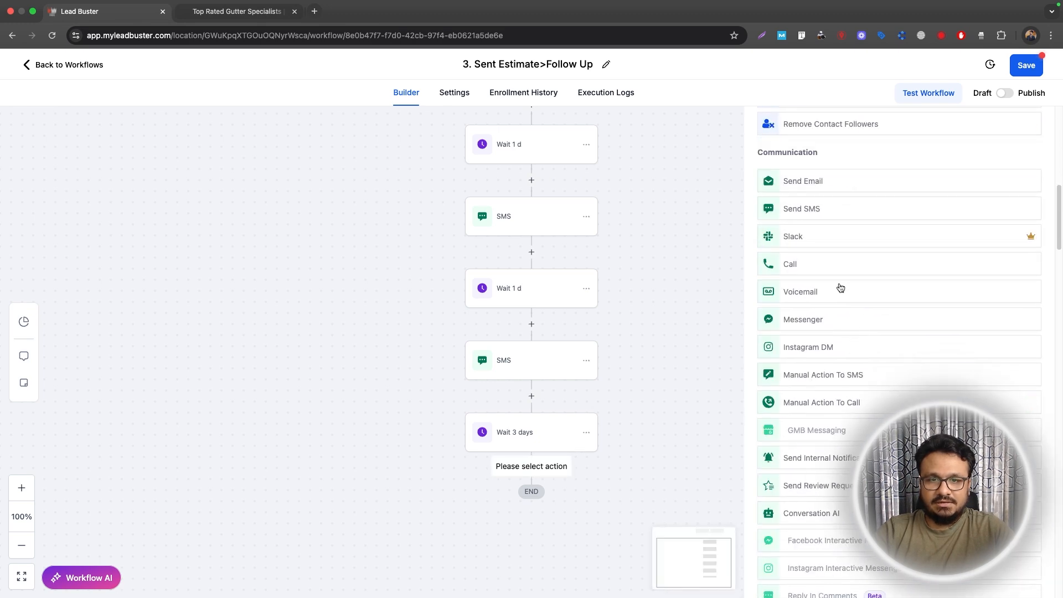
click(818, 209)
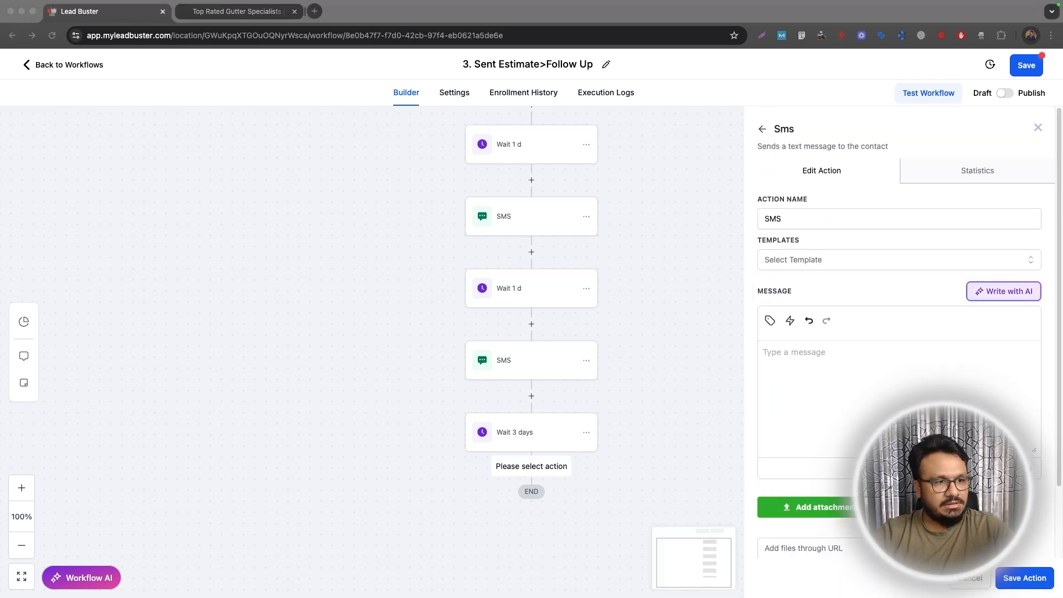
click(925, 391)
text(Hey [First Name], no rush—but just wanted to follow up one last time. If you’re still interested, we’re here to help. Let us know.)
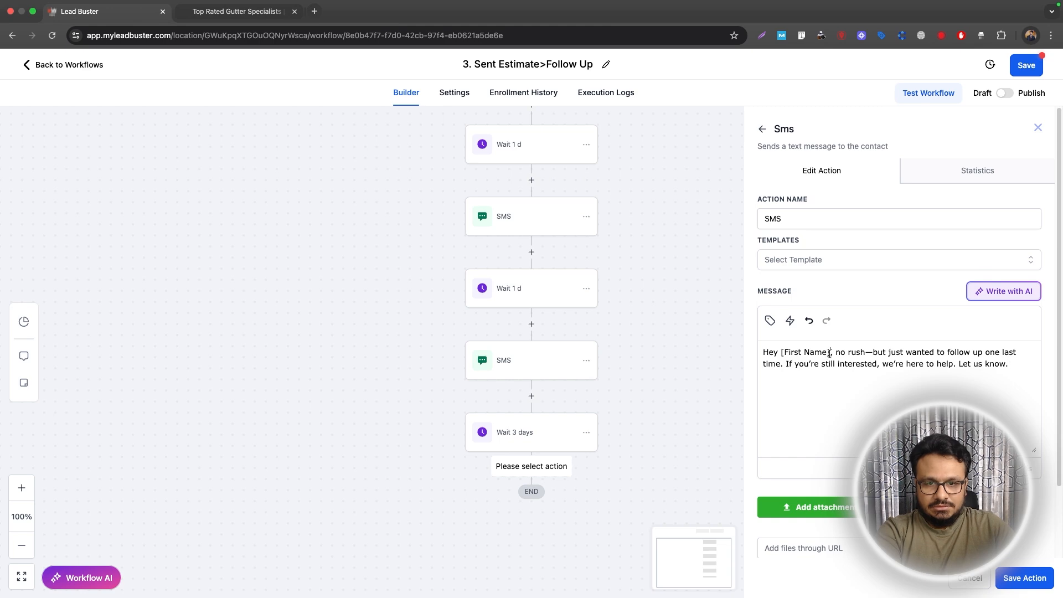
Step: Replace the [First Name] placeholder in the last follow-up SMS with the contact first name custom value and save the action
drag(829, 353, 779, 352)
key(BackSpace)
click(769, 320)
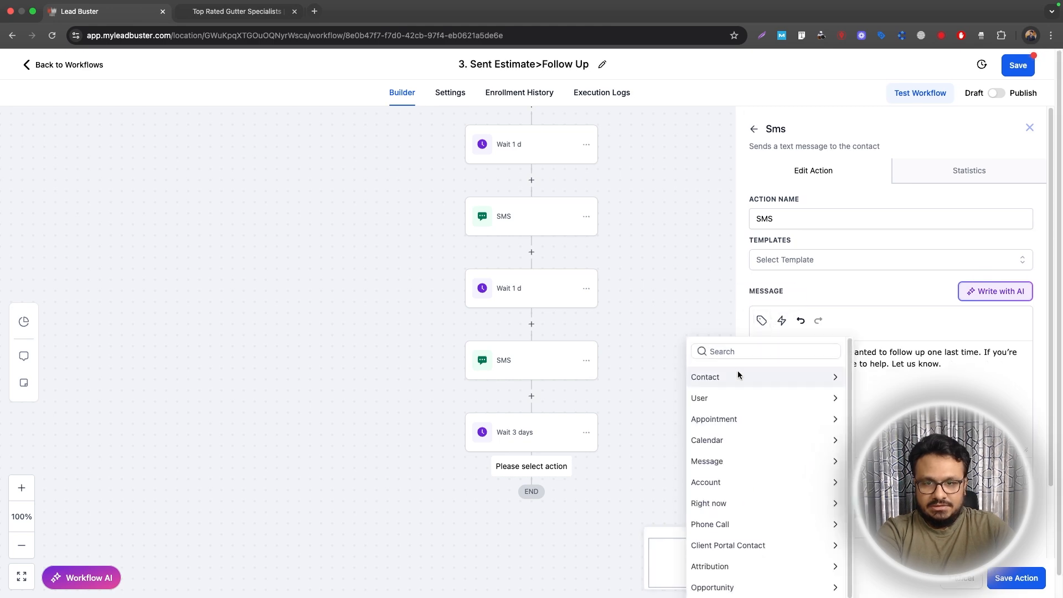
click(738, 376)
click(706, 415)
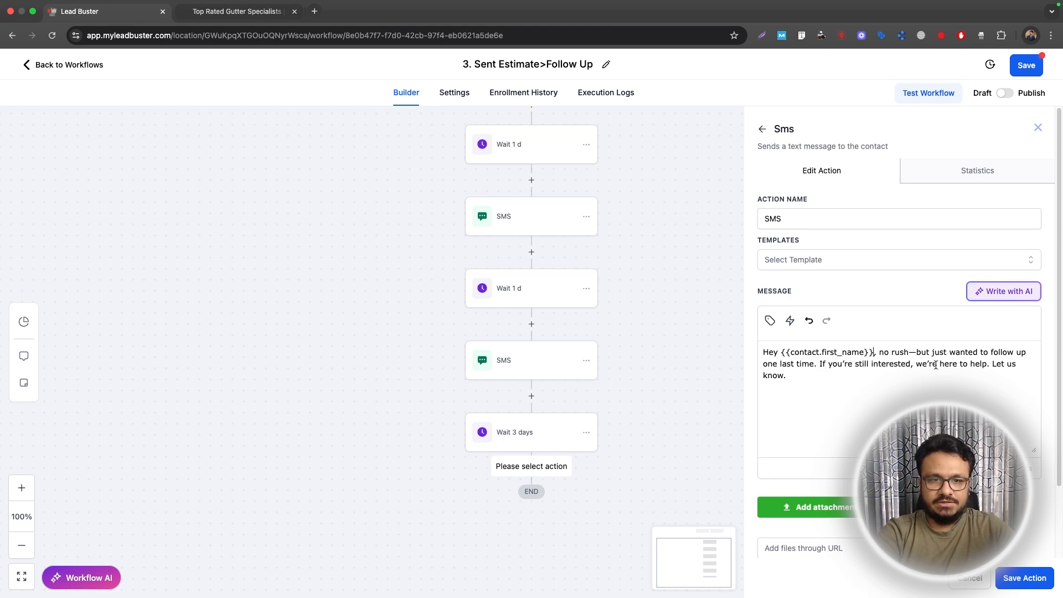
click(1014, 588)
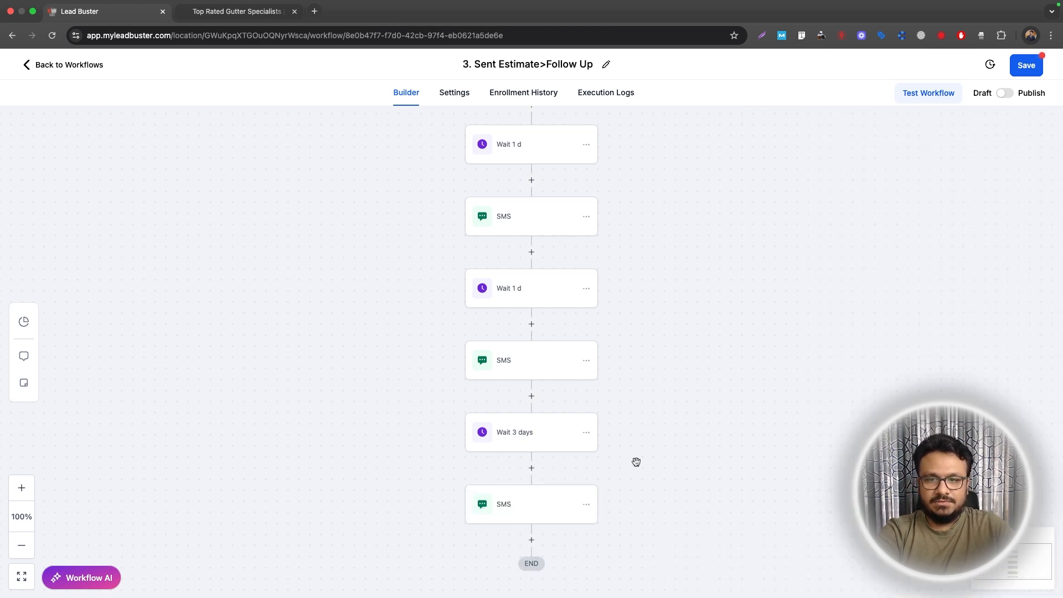
Step: Switch the 3. Sent Estimate>Follow Up workflow from Draft to Publish, save it and look over the sequence
click(1005, 93)
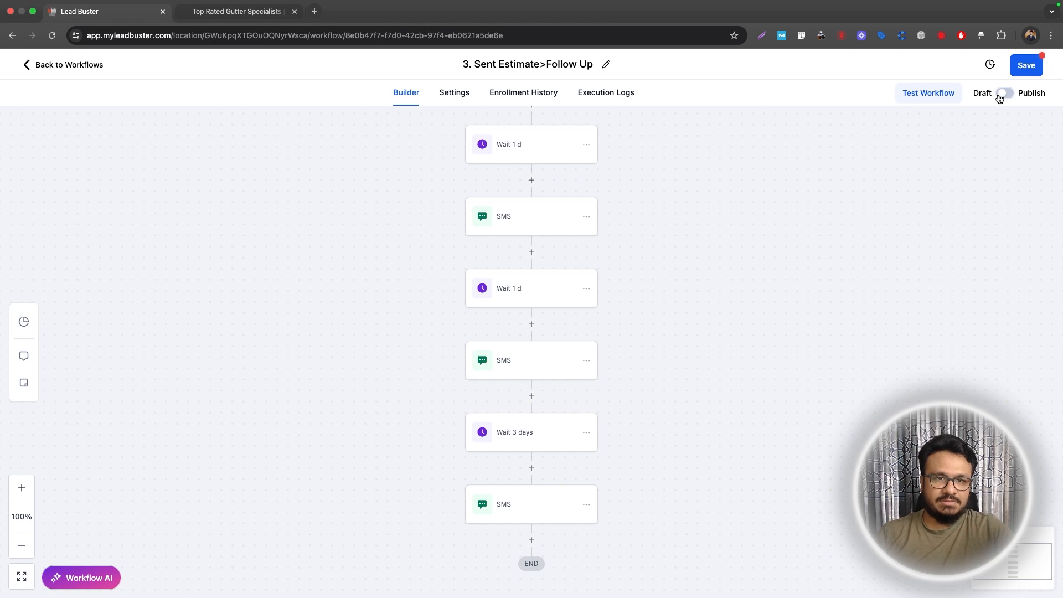
click(1026, 65)
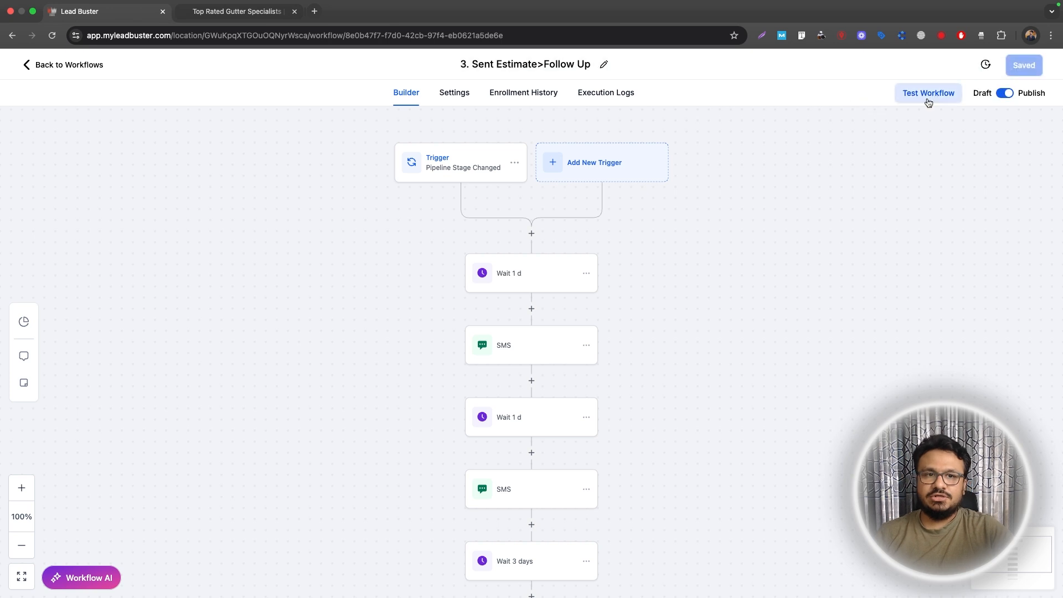
scroll(505, 277, down, 3)
scroll(544, 476, down, 2)
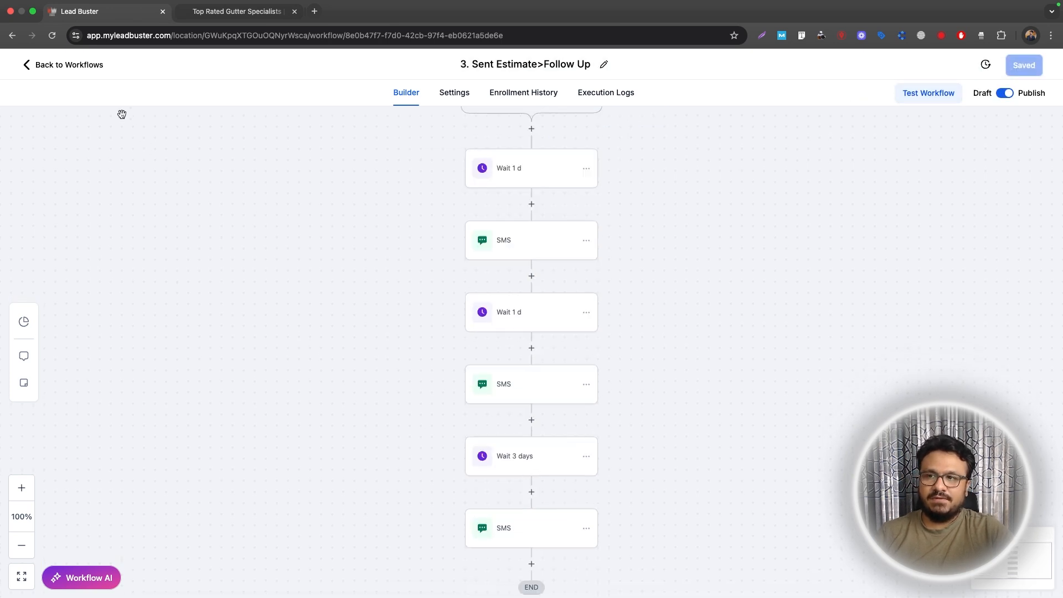
Step: Leave the workflow editor and examine the stages of the Gutter Repair Leads pipeline in Opportunities
click(77, 73)
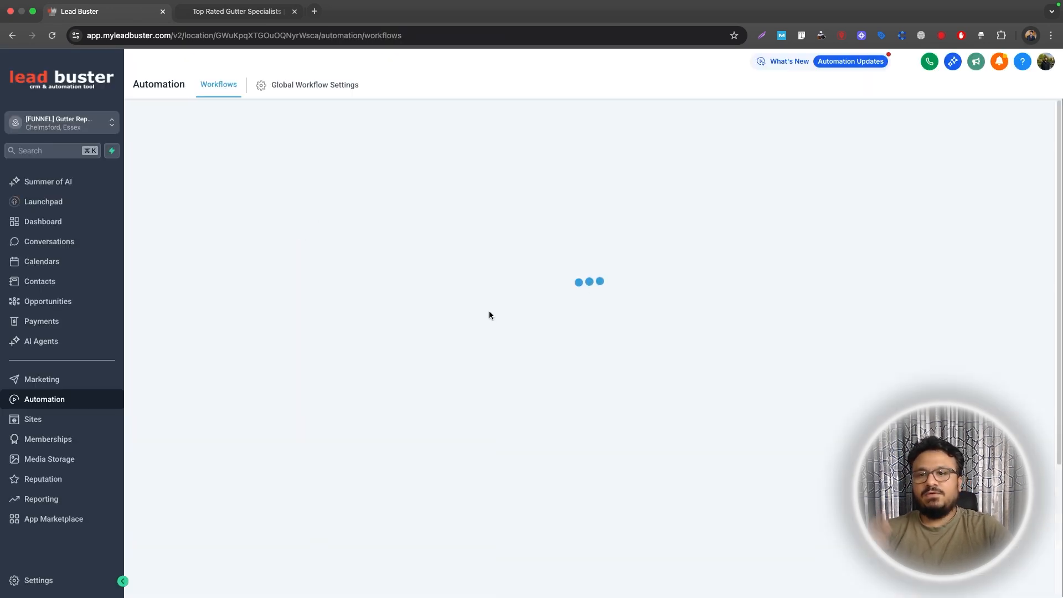
click(67, 302)
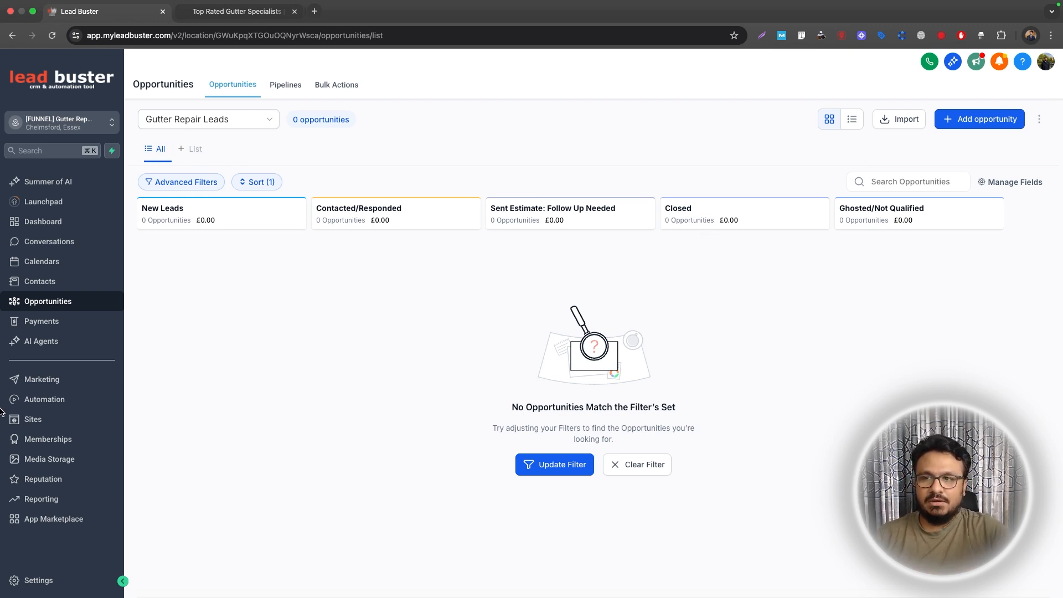
Step: Move the 3. Sent Estimate>Follow Up workflow into the Gutter Repair Automation folder in Automation
click(33, 401)
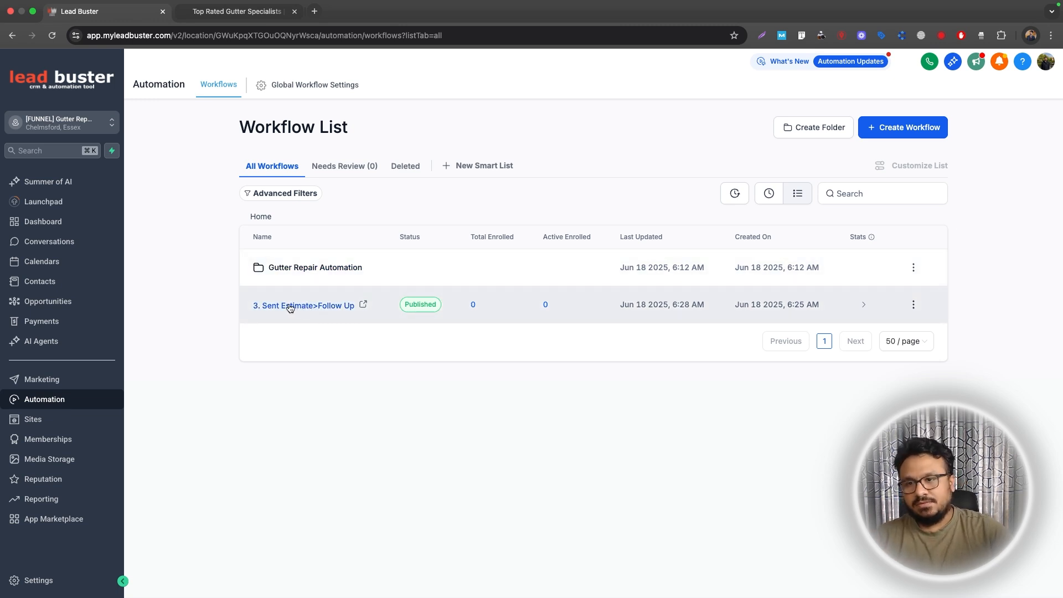
click(914, 305)
click(892, 224)
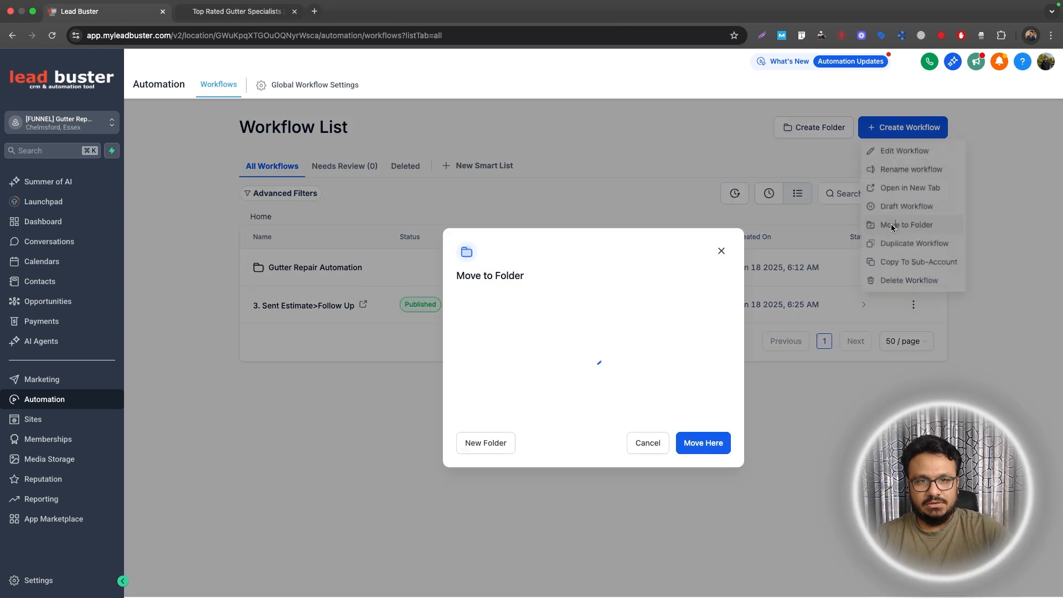
click(540, 311)
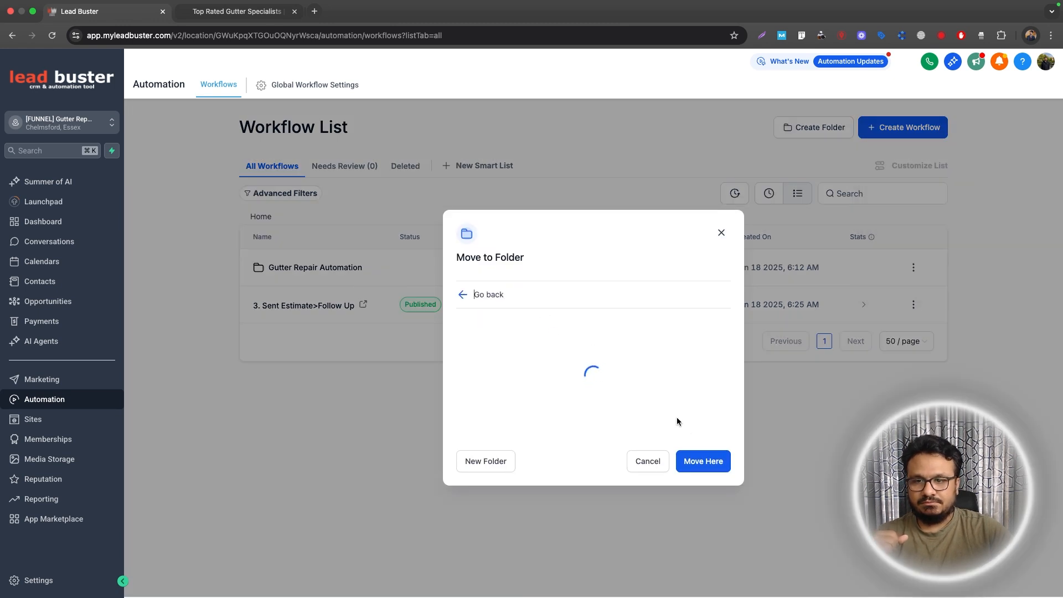
click(702, 461)
Step: Open 3. Sent Estimate>Follow Up from its folder, enable Stop on response in its settings, save the workflow and return to the builder
click(301, 267)
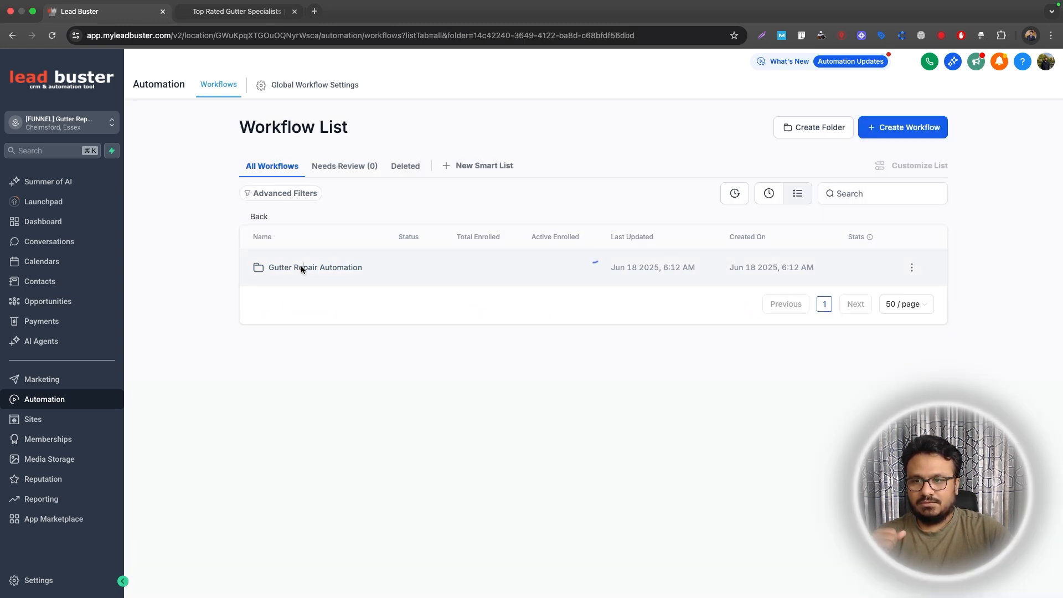
click(305, 344)
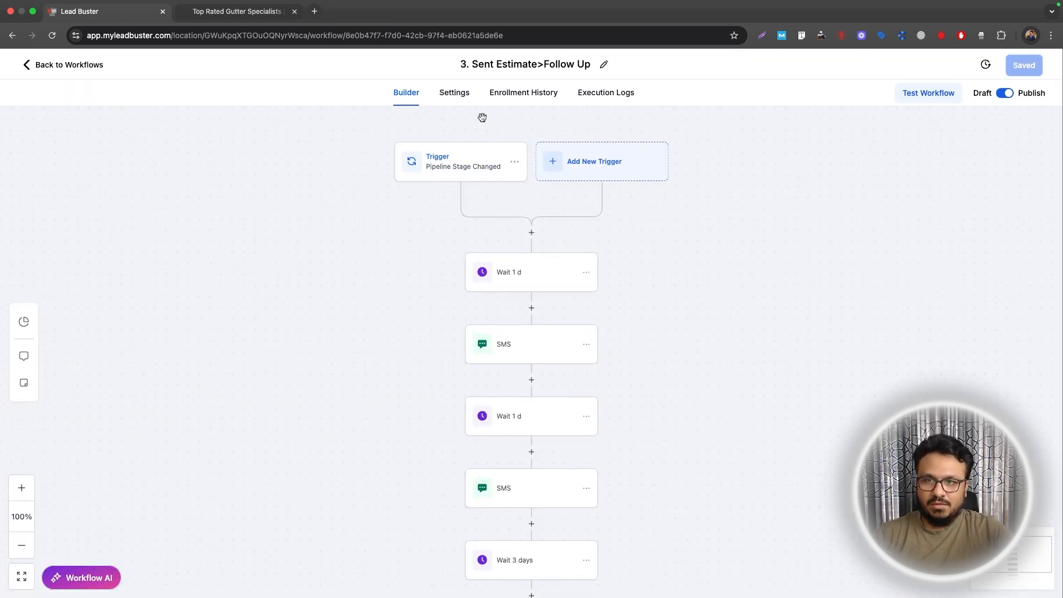
scroll(506, 329, down, 1)
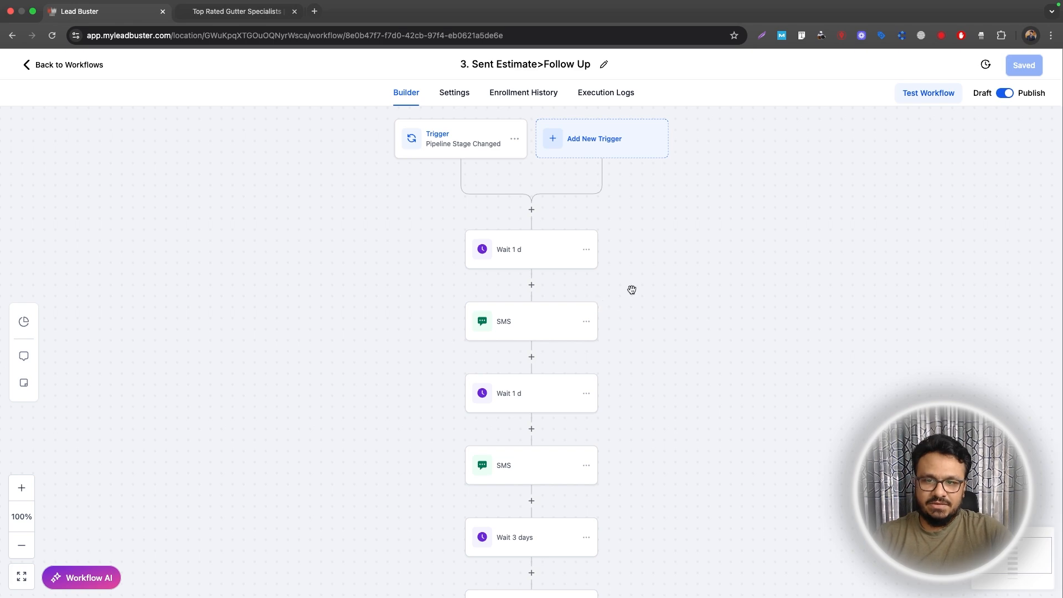
scroll(572, 410, down, 5)
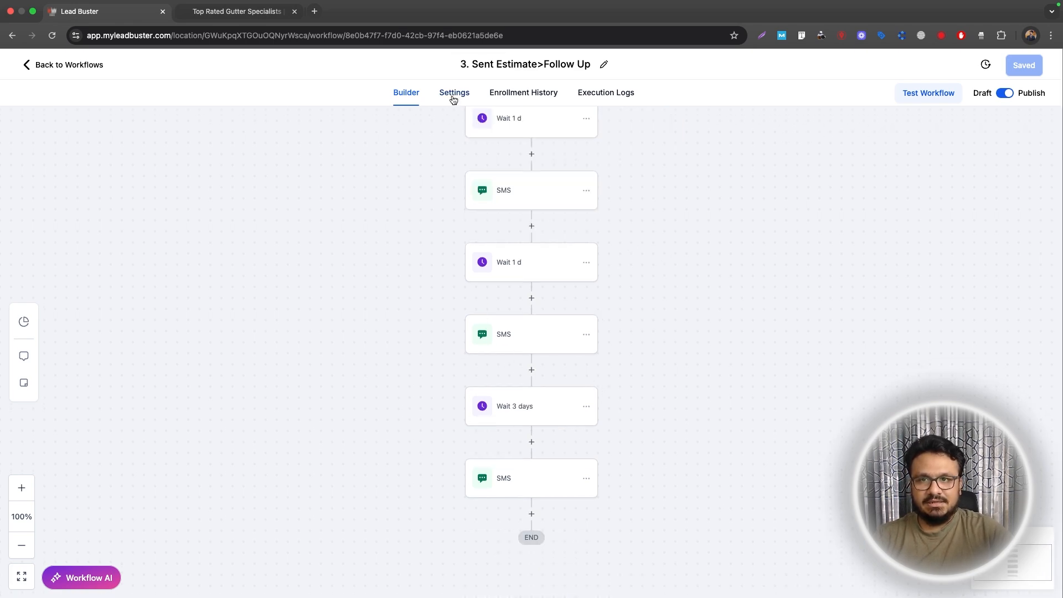
click(454, 96)
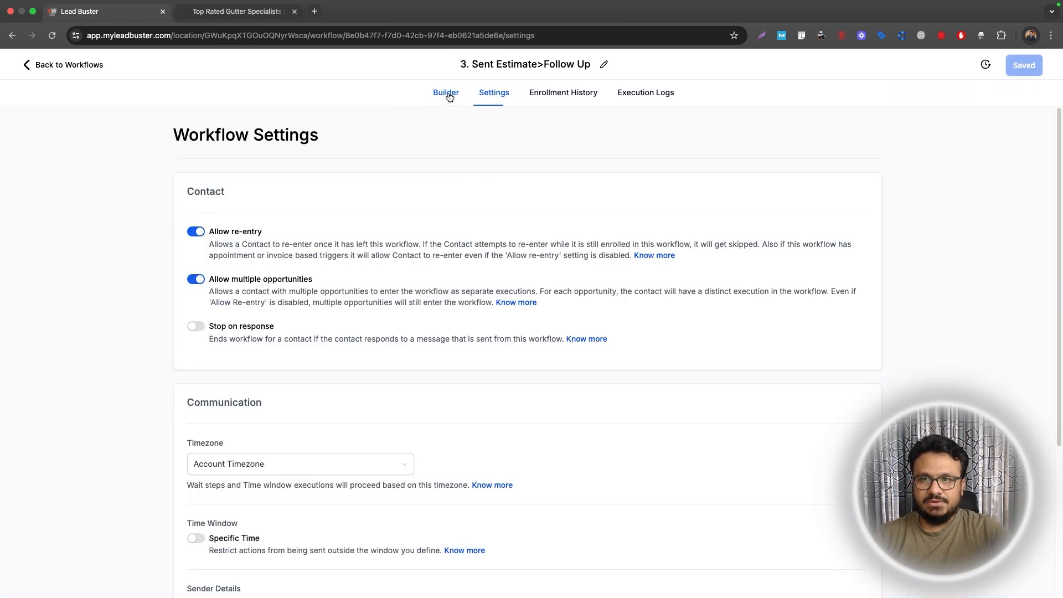
click(196, 326)
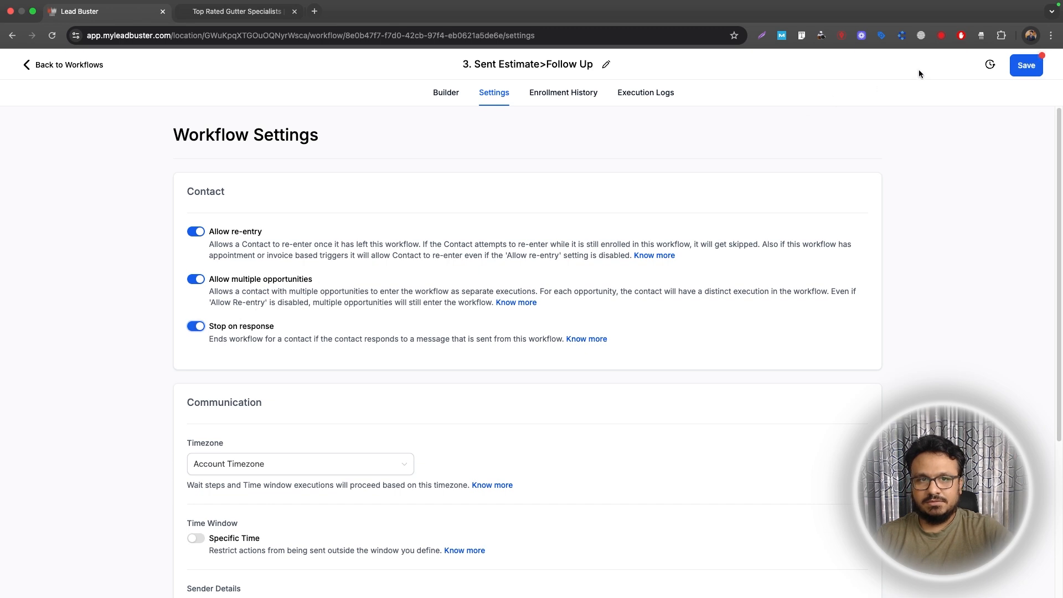
click(1024, 65)
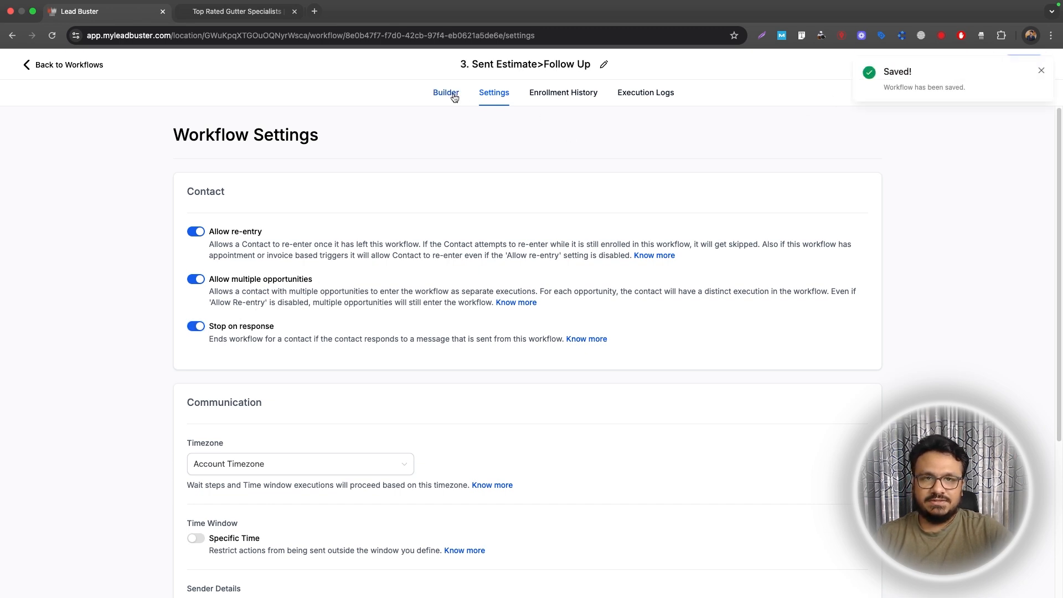
click(450, 93)
click(1038, 74)
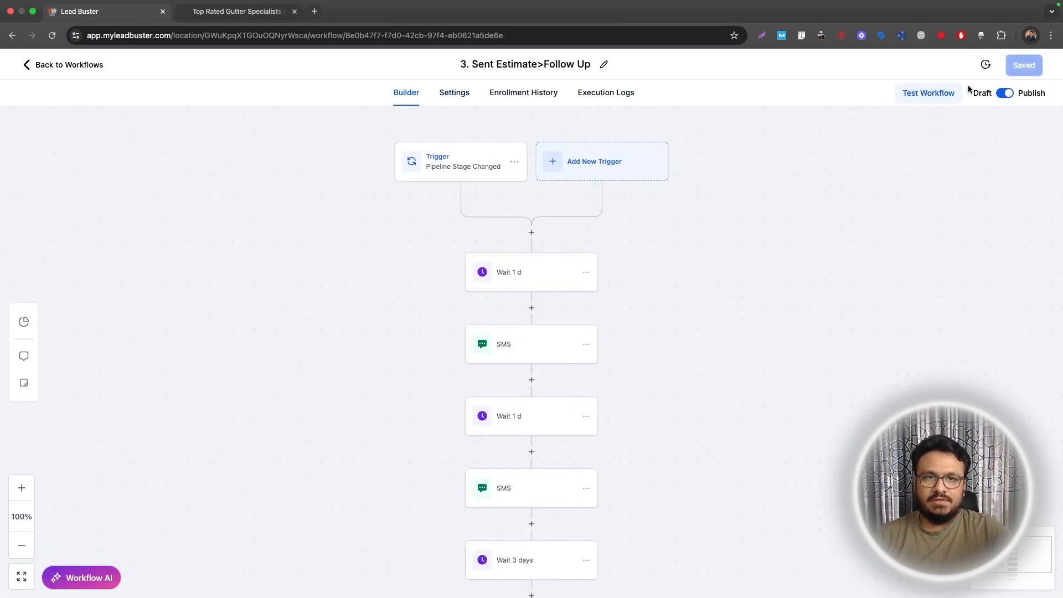
Step: Look over the follow-up sequence, leave the workflow editor and check the Gutter Repair Leads pipeline stages in Opportunities
scroll(205, 265, down, 3)
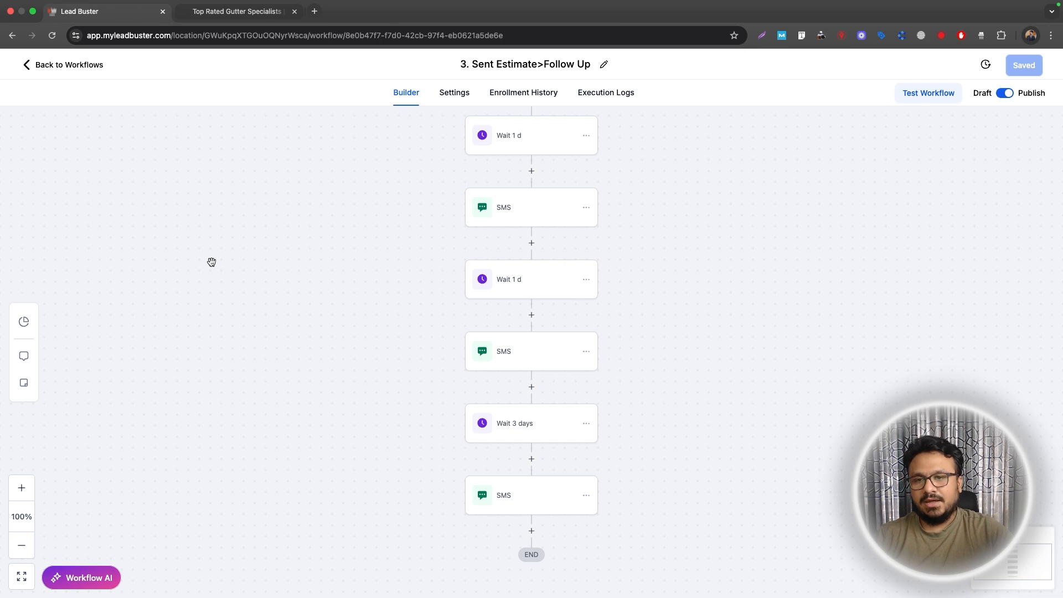
scroll(362, 258, up, 3)
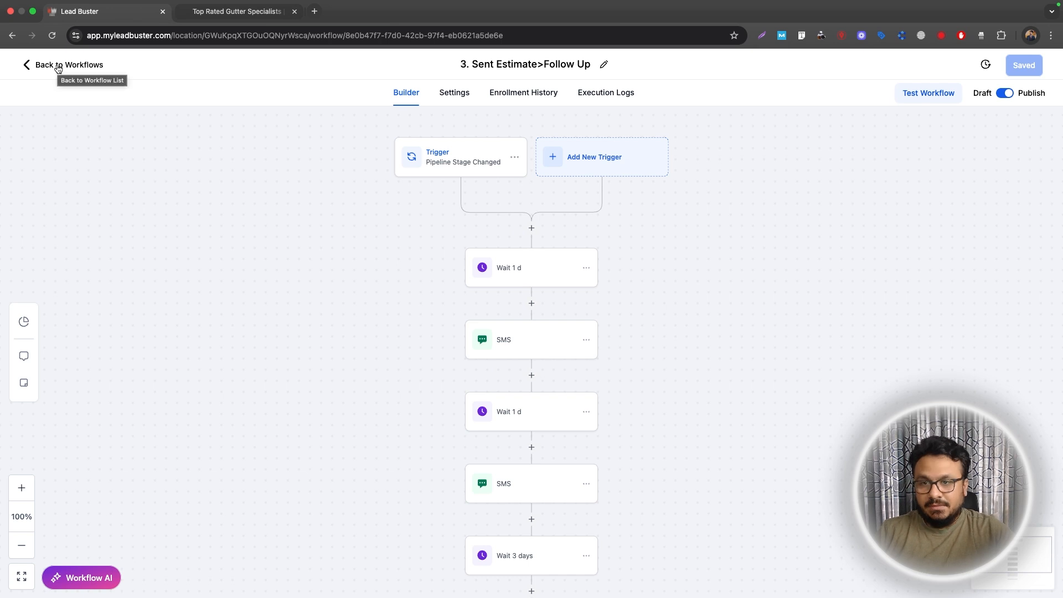
click(58, 67)
click(64, 301)
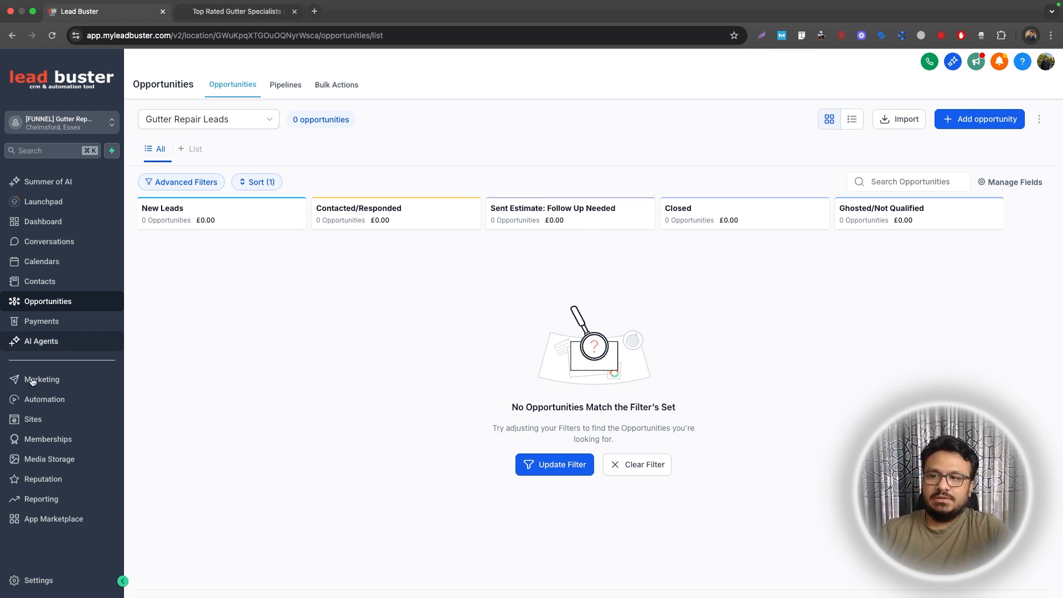
Step: Create a new workflow inside the Gutter Repair Automation folder and name it "4. Closed"
click(37, 399)
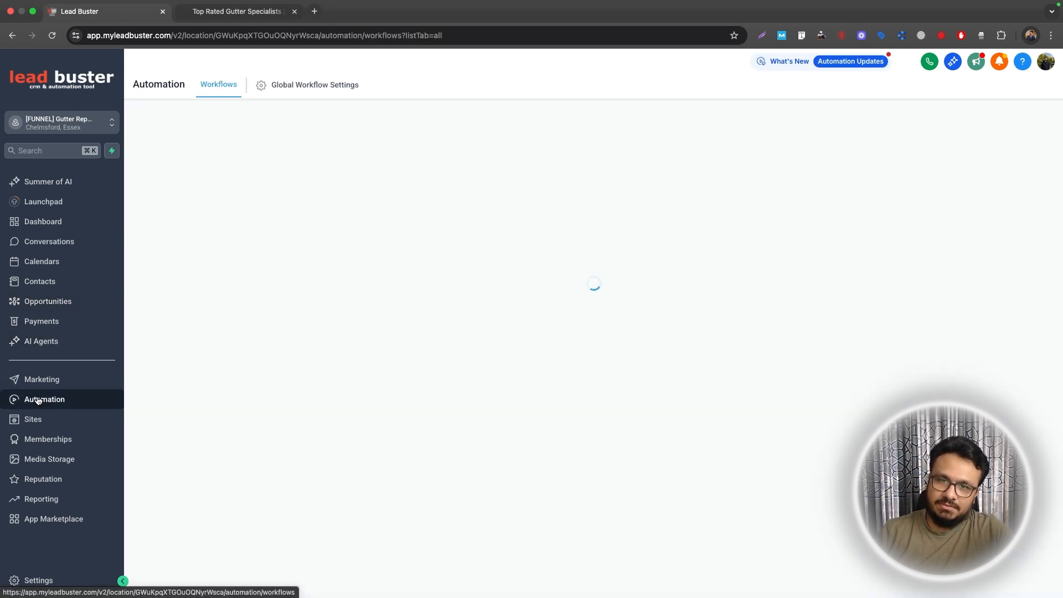
click(367, 263)
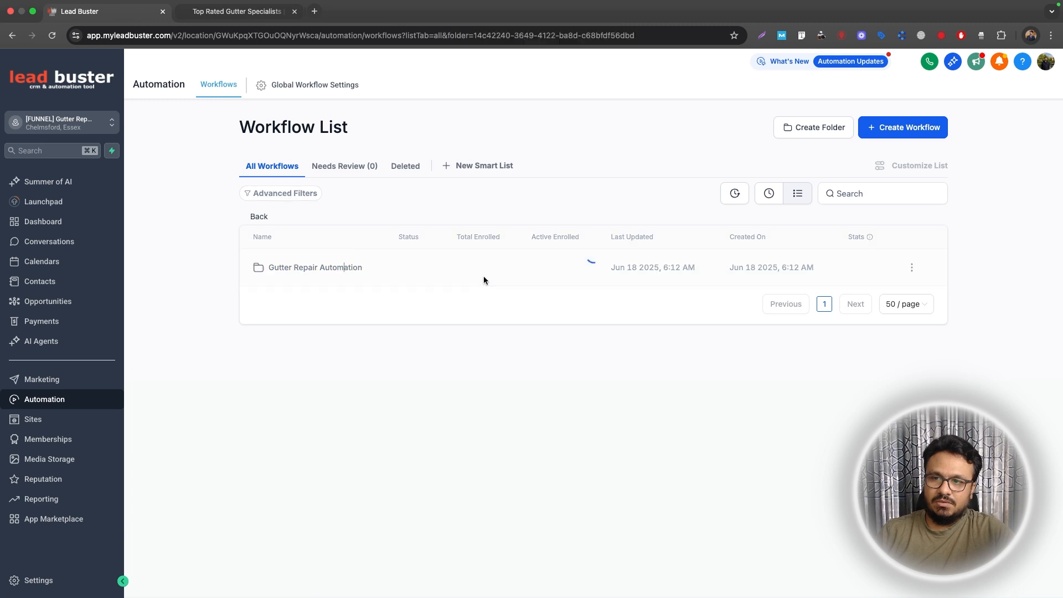
click(911, 138)
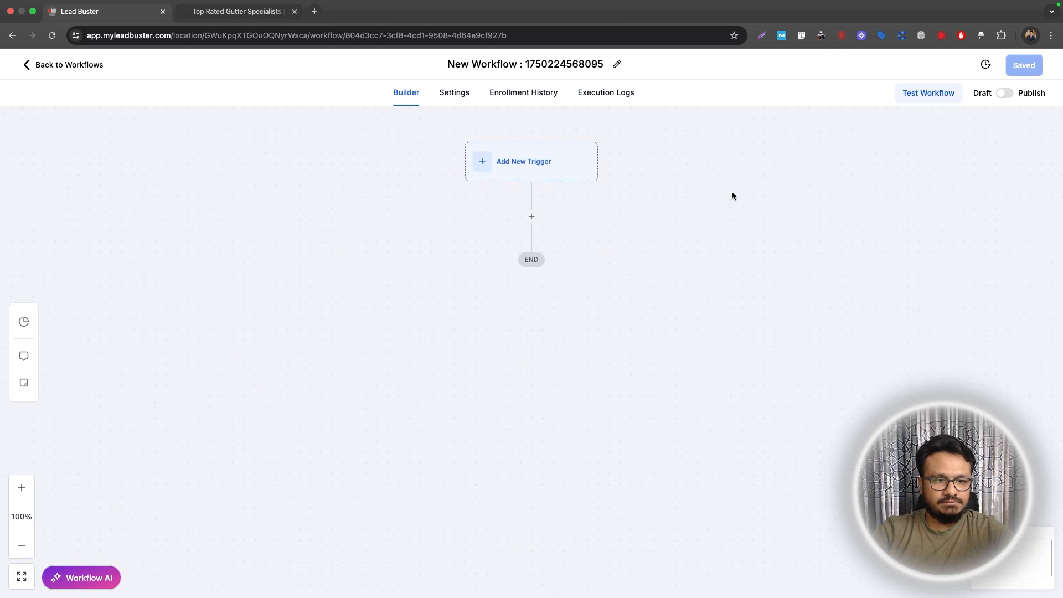
click(520, 76)
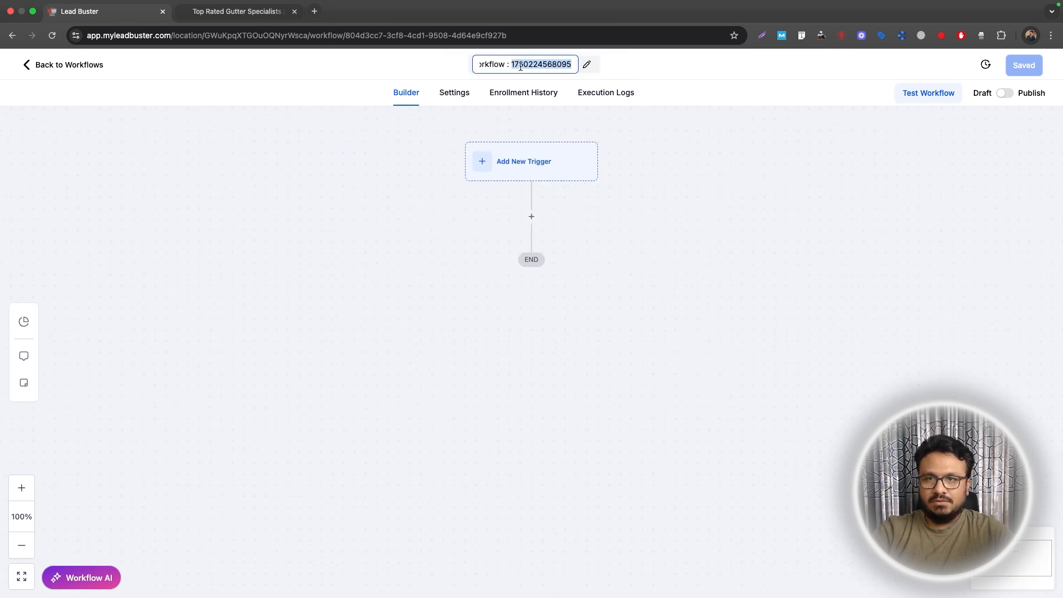
key(ctrl+a)
text(4. C)
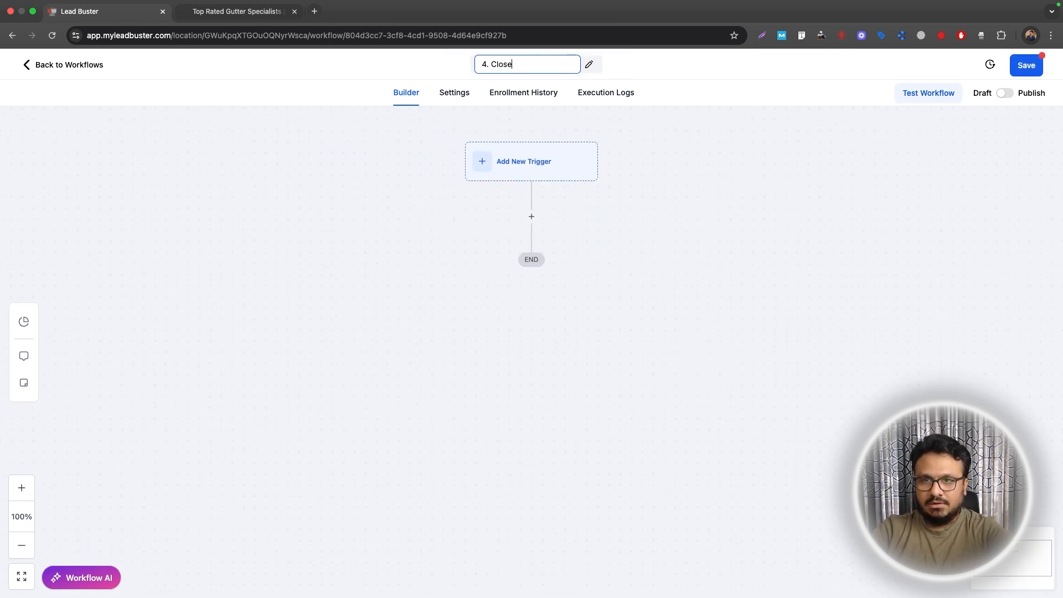
text(losed)
key(Return)
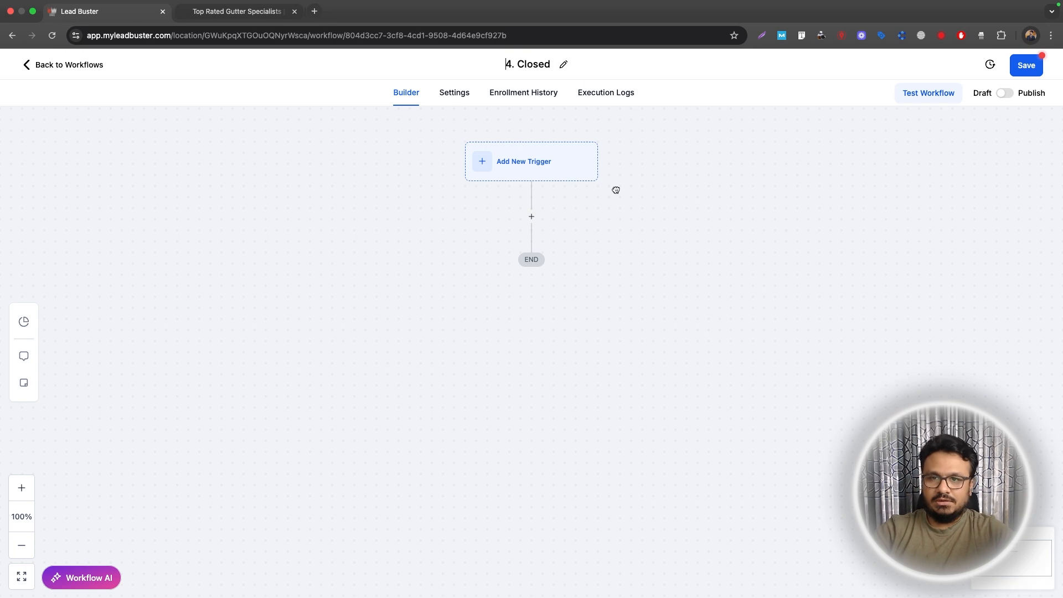
Step: Add a Pipeline Stage Changed trigger with an In pipeline filter set to Gutter Repair Leads
click(524, 163)
click(851, 176)
text(p)
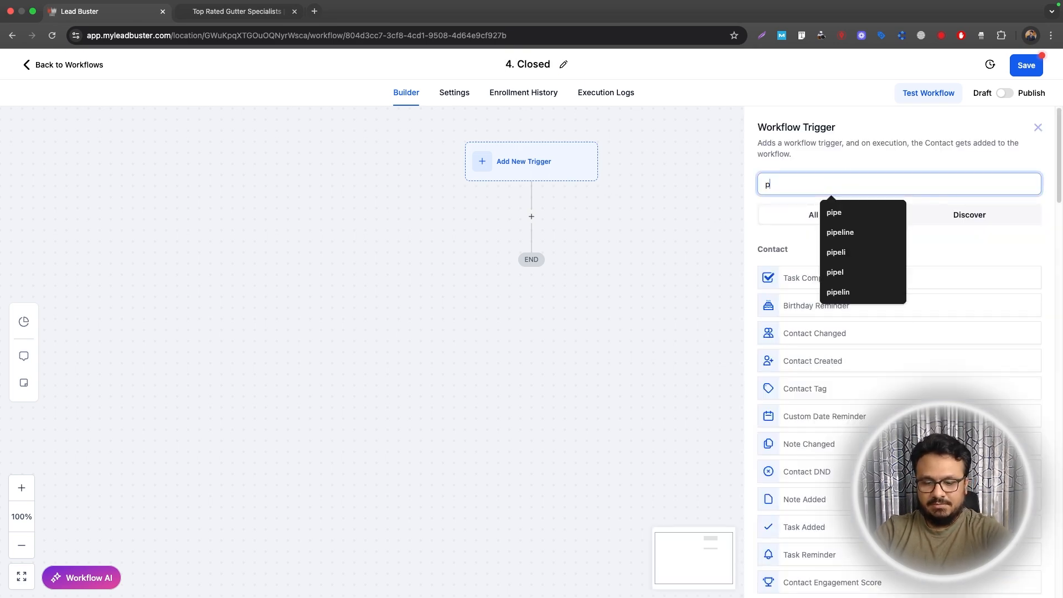
text(ipeline)
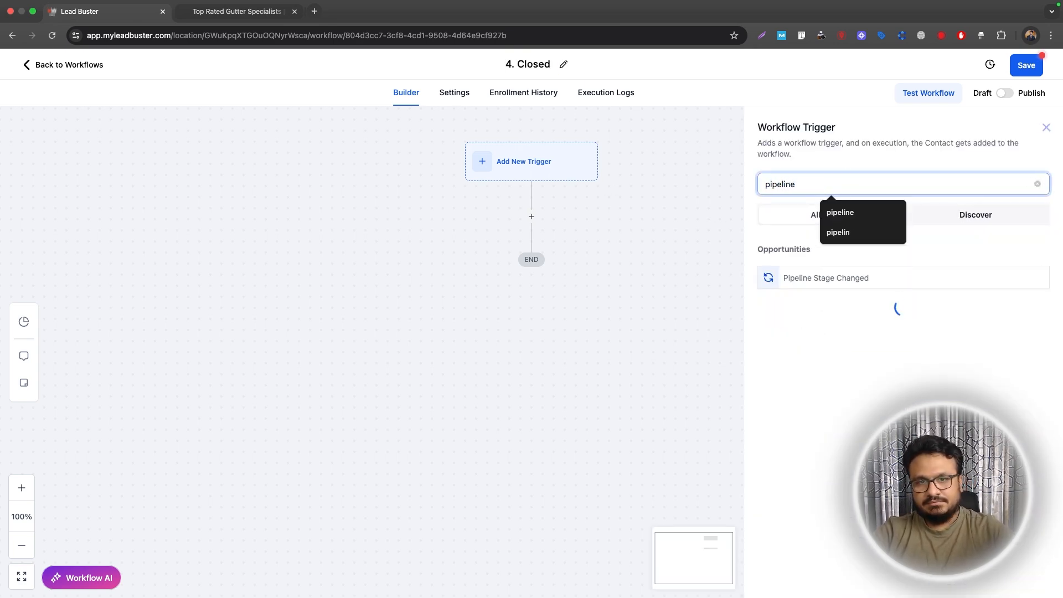
click(789, 285)
click(605, 292)
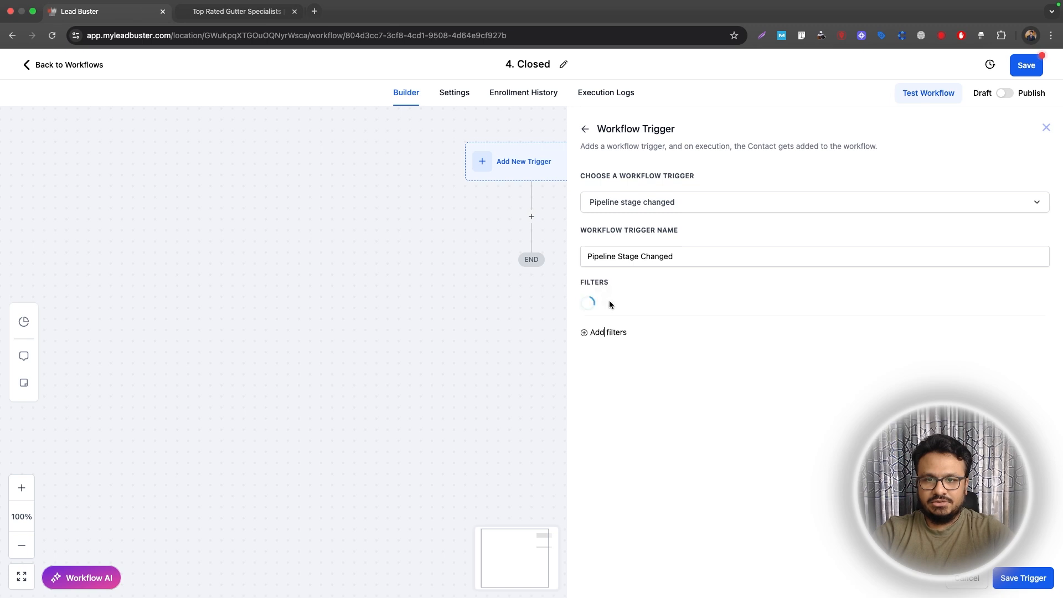
click(611, 306)
click(612, 423)
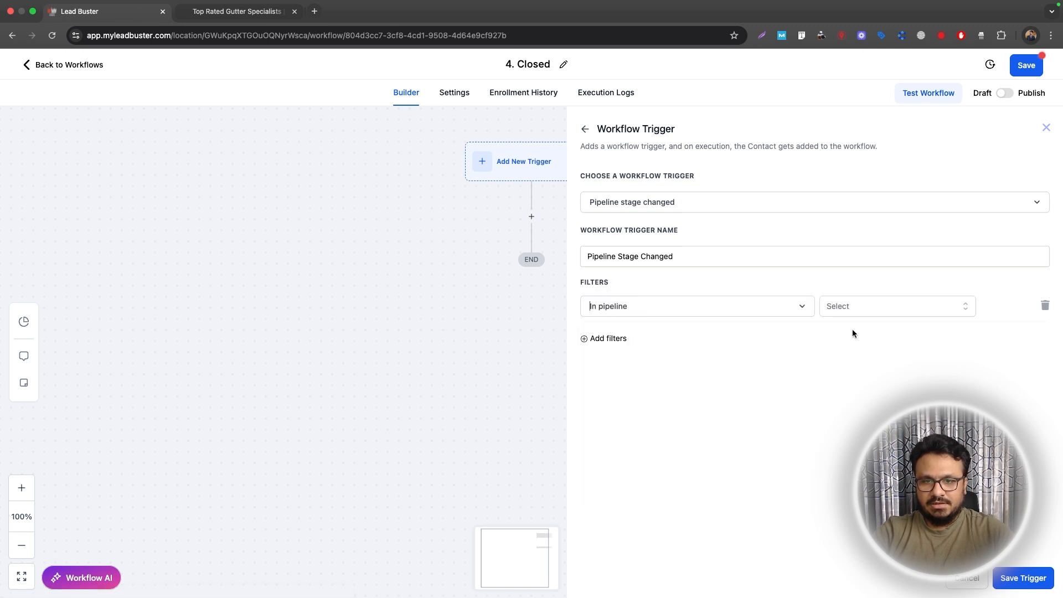
click(875, 309)
click(883, 359)
Step: Add a Pipeline stage filter set to Closed and save the trigger
click(625, 338)
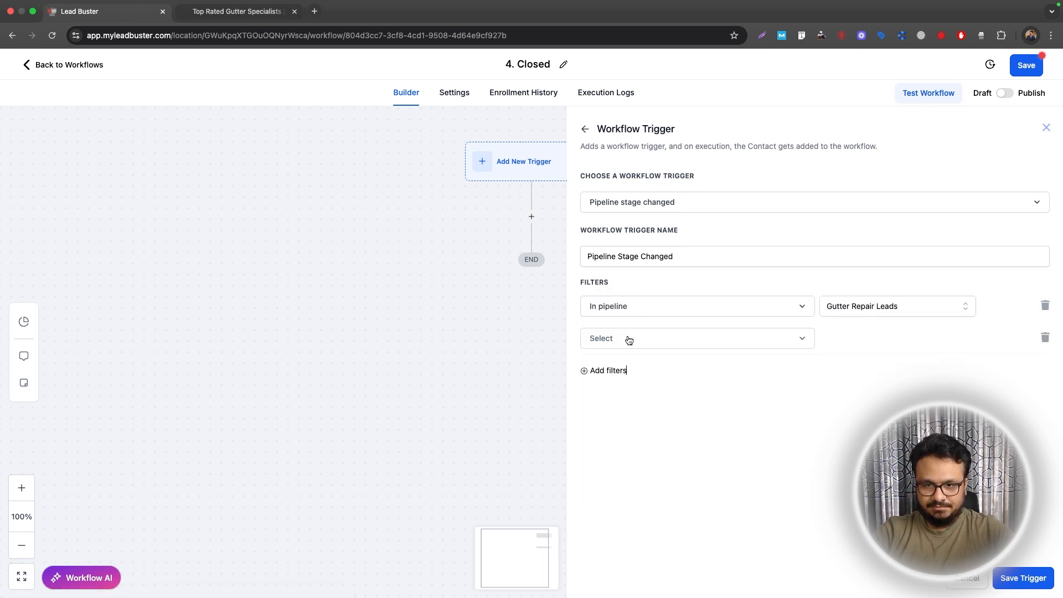
click(630, 338)
click(639, 493)
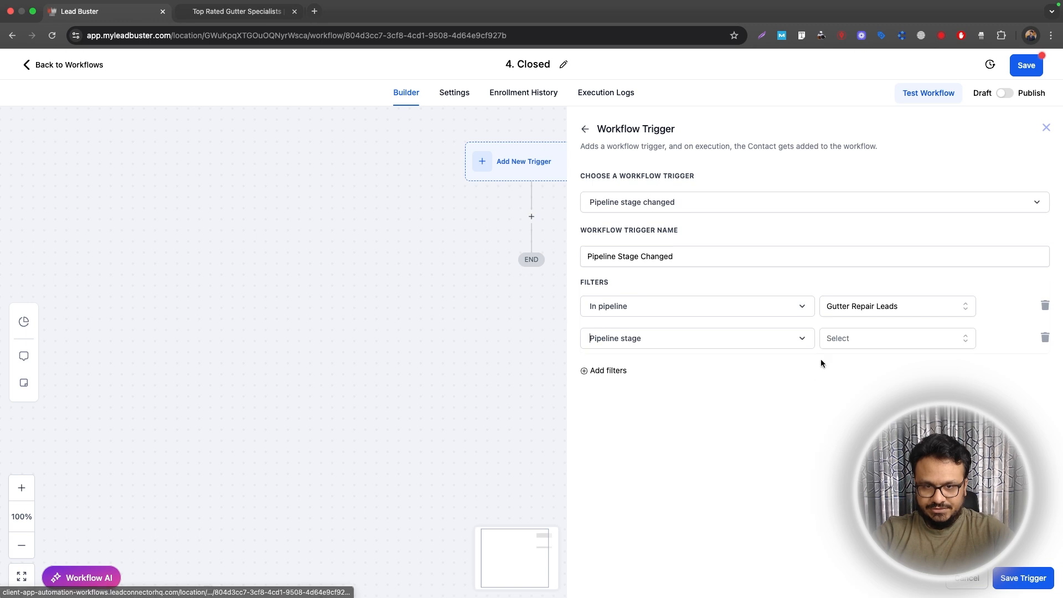
click(831, 340)
click(852, 450)
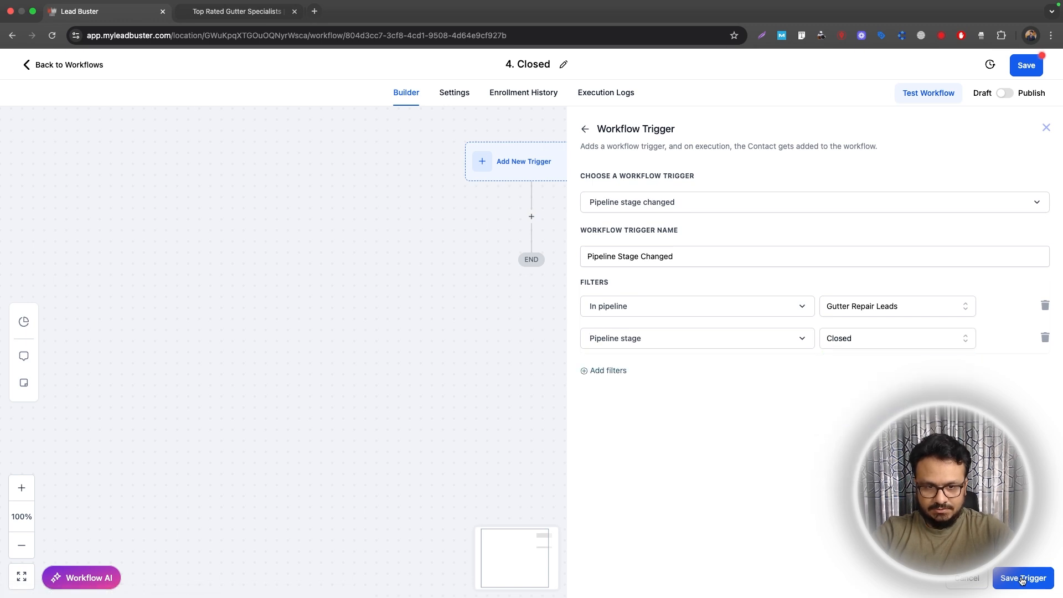
click(1022, 578)
Step: Add a Remove From Workflow action after the trigger and set its workflow option to Another workflow
click(532, 239)
click(805, 176)
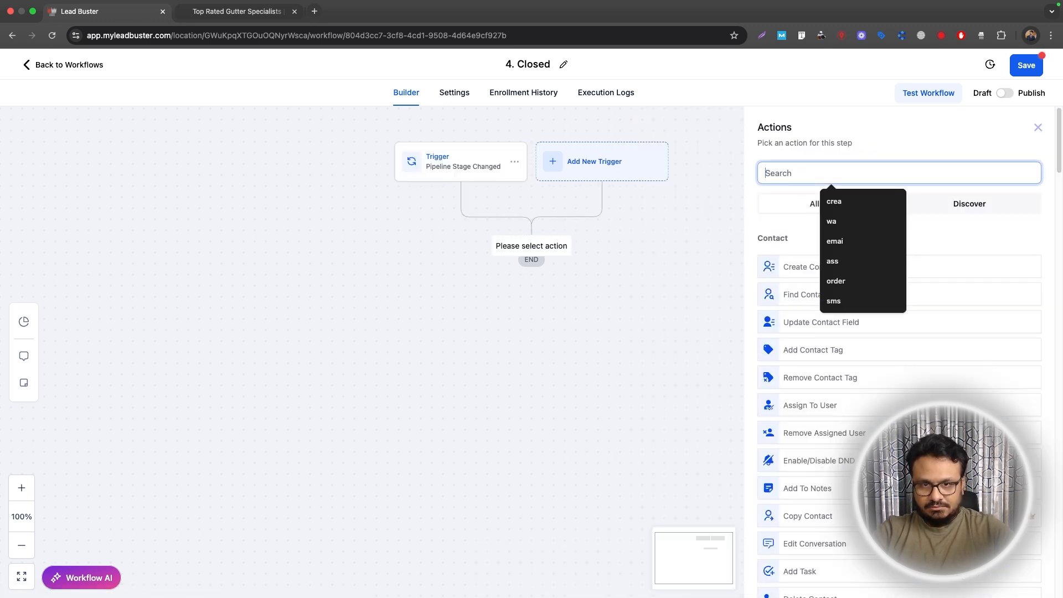
text(remove)
click(835, 341)
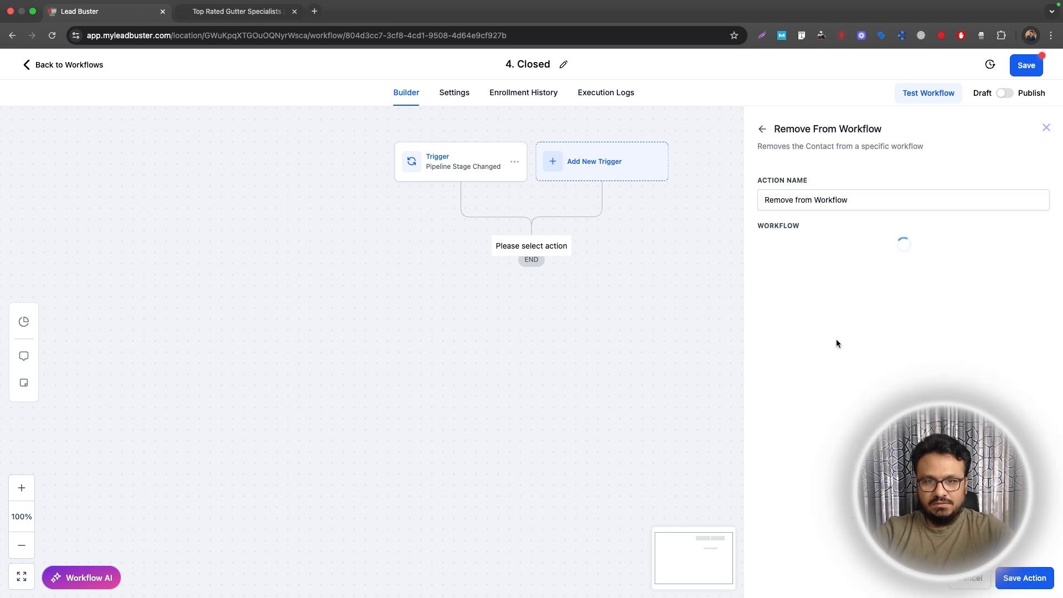
click(809, 248)
click(804, 292)
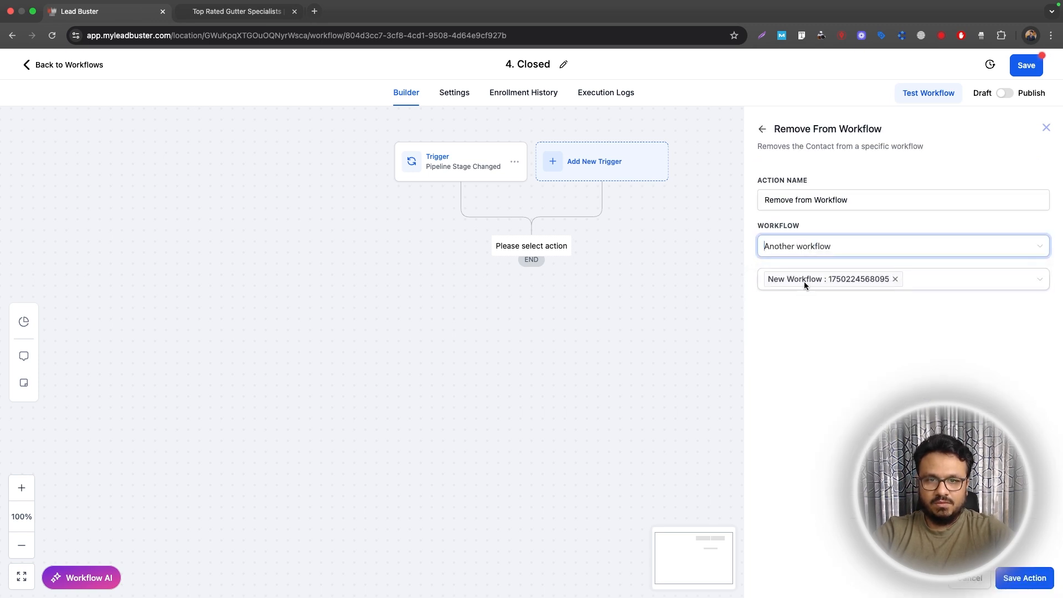
Step: Select 3. Sent Estimate>Follow Up and 1. New Lead Automation as the workflows to remove from, drop the default New Workflow entry, and save the action
click(857, 284)
click(814, 343)
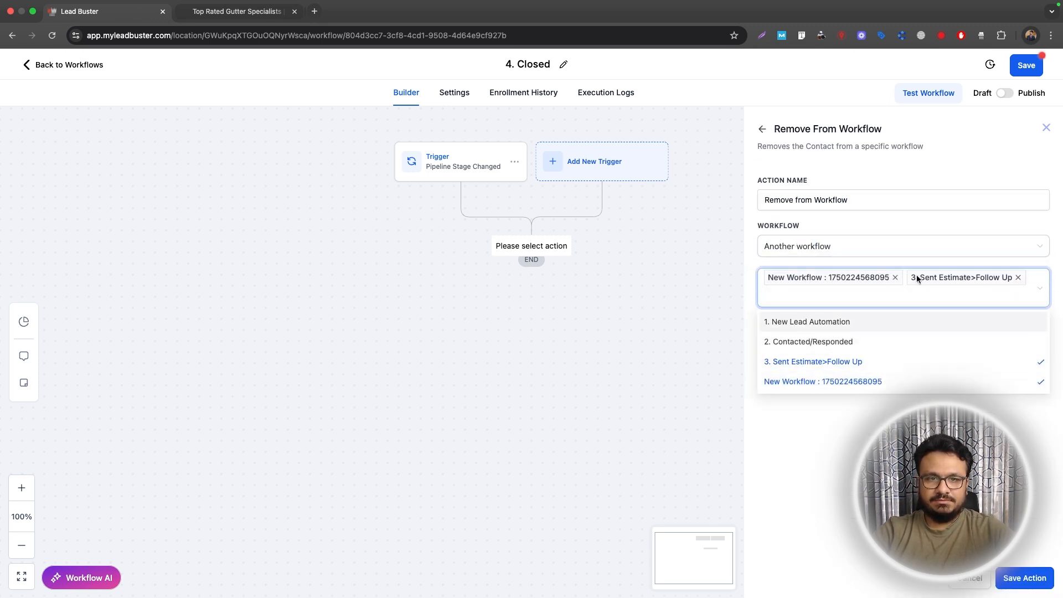
click(897, 280)
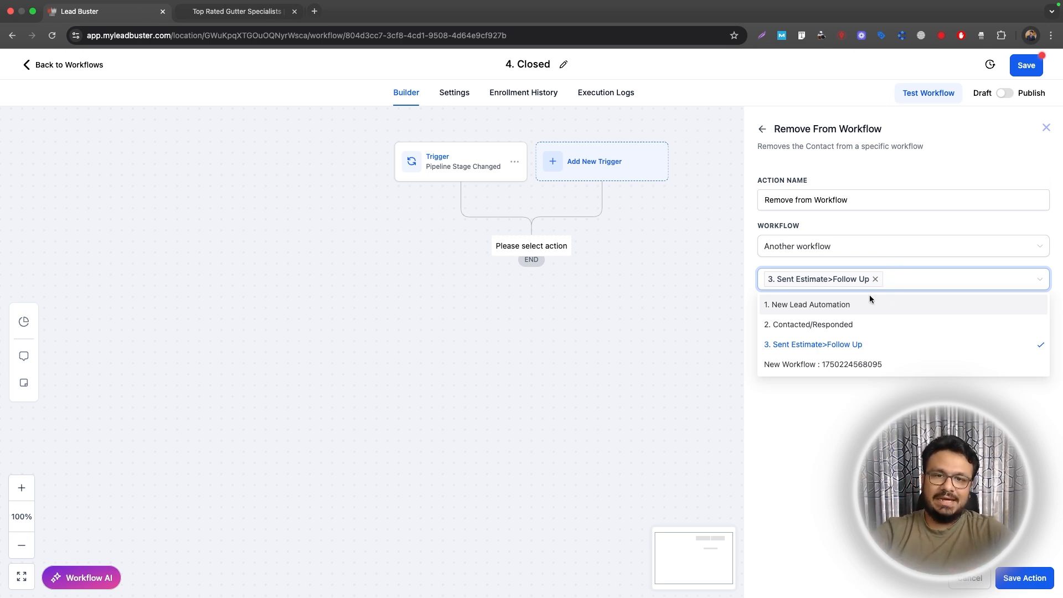
click(833, 313)
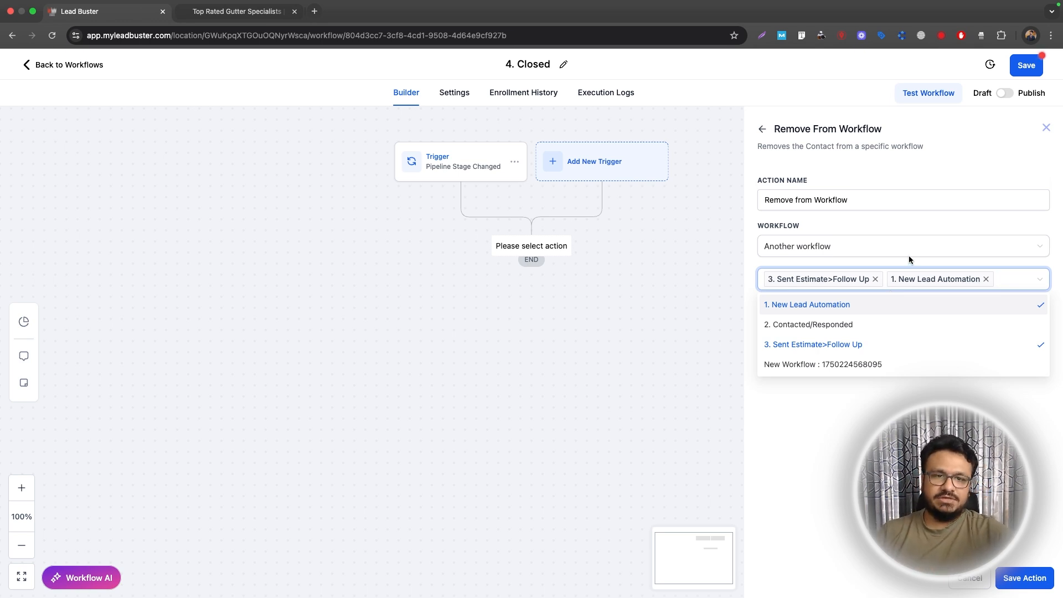
click(913, 229)
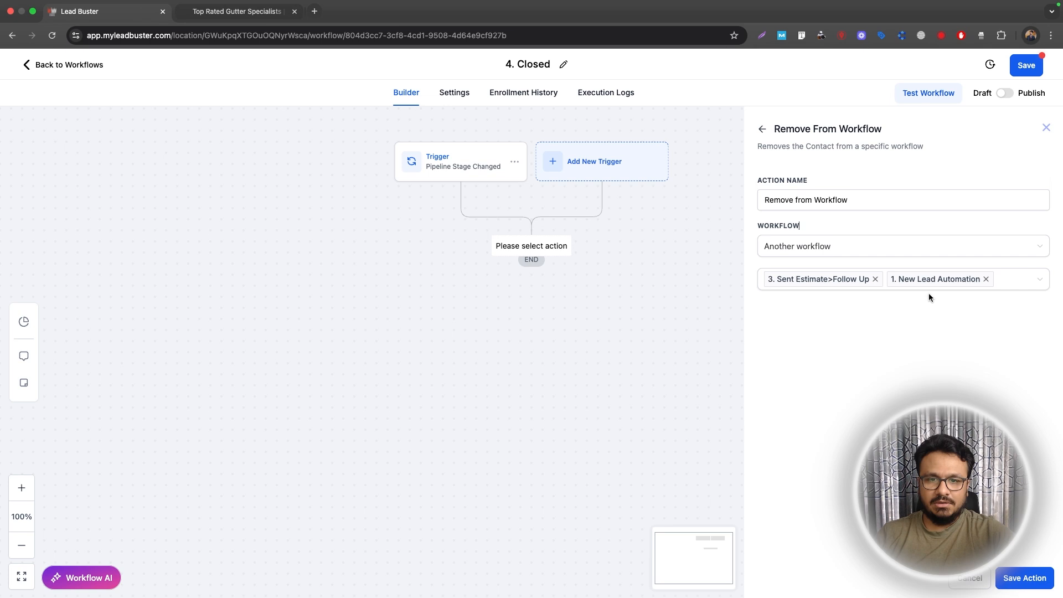
click(1023, 585)
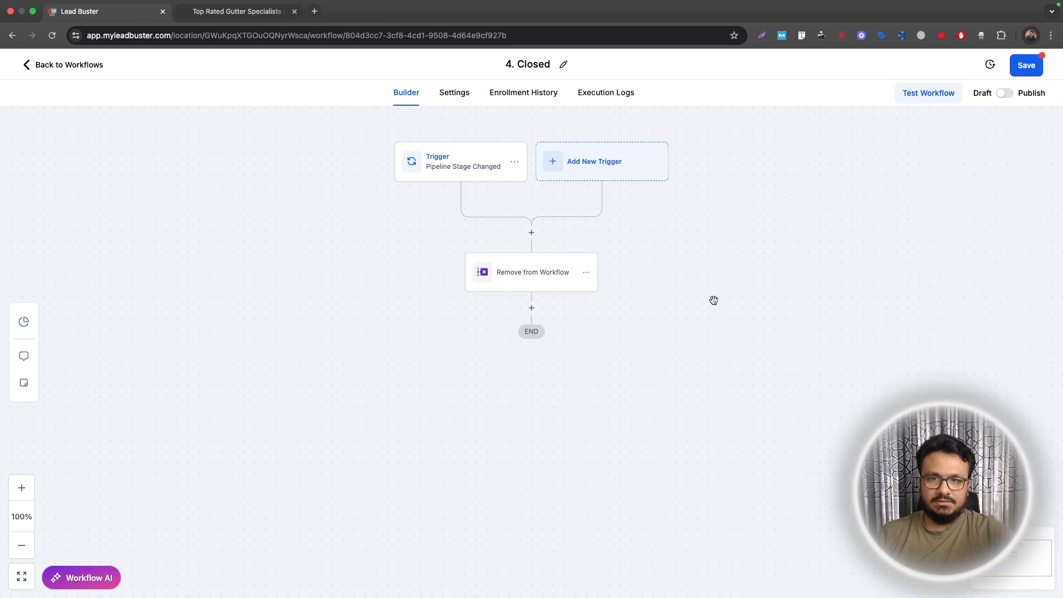
Step: Switch the 4. Closed workflow from Draft to Publish and save it
click(1005, 93)
click(1025, 66)
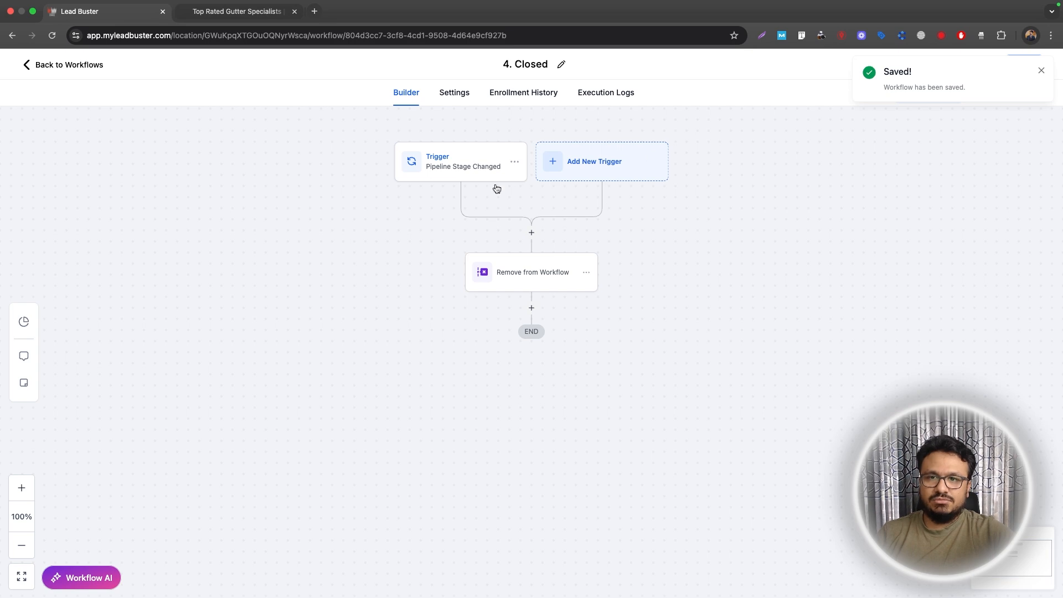
Step: Review which workflows the Remove from Workflow action targets, and close its settings without changes
click(537, 270)
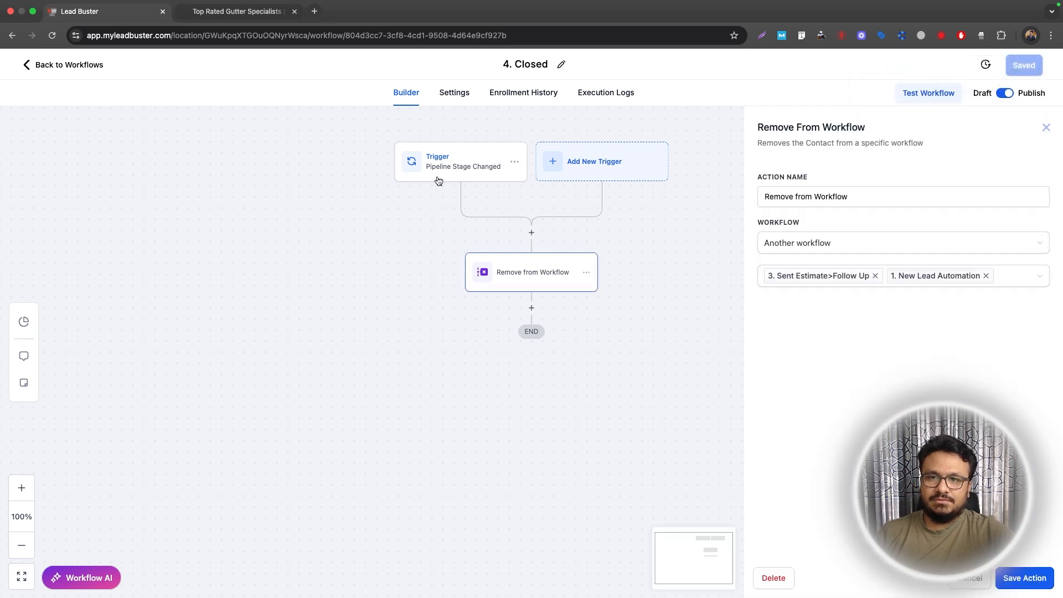
click(806, 278)
click(889, 277)
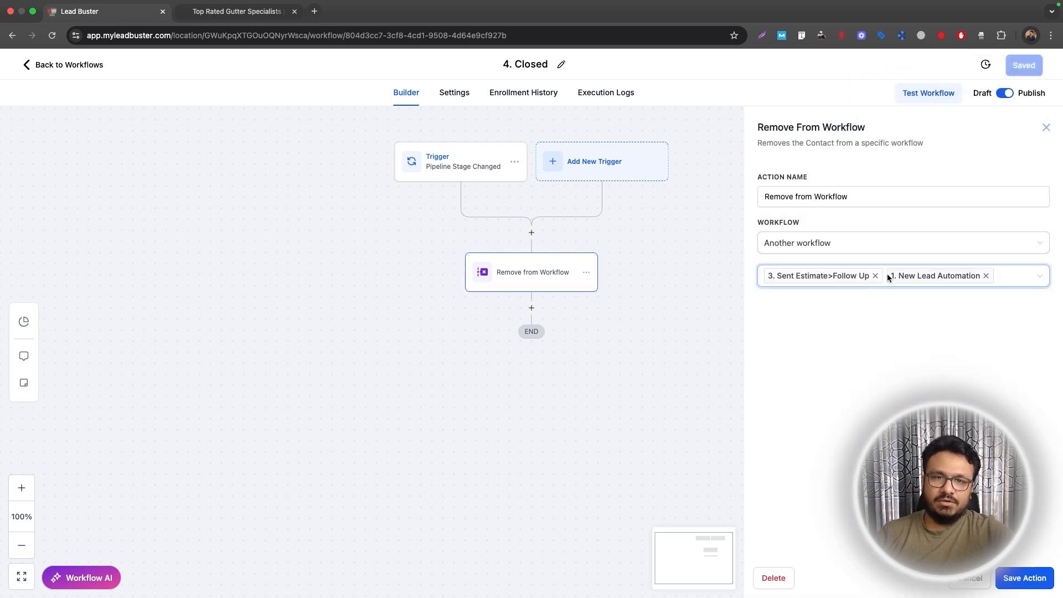
click(1047, 129)
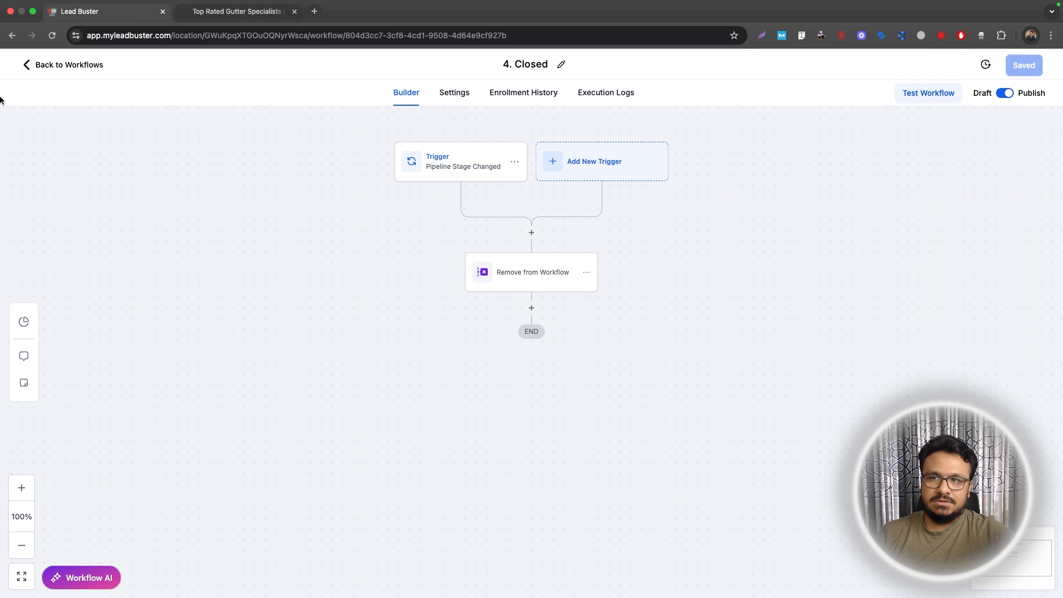
Step: Review the Gutter Repair Leads pipeline stages in Opportunities and the matching workflows in the Gutter Repair Automation folder
click(63, 66)
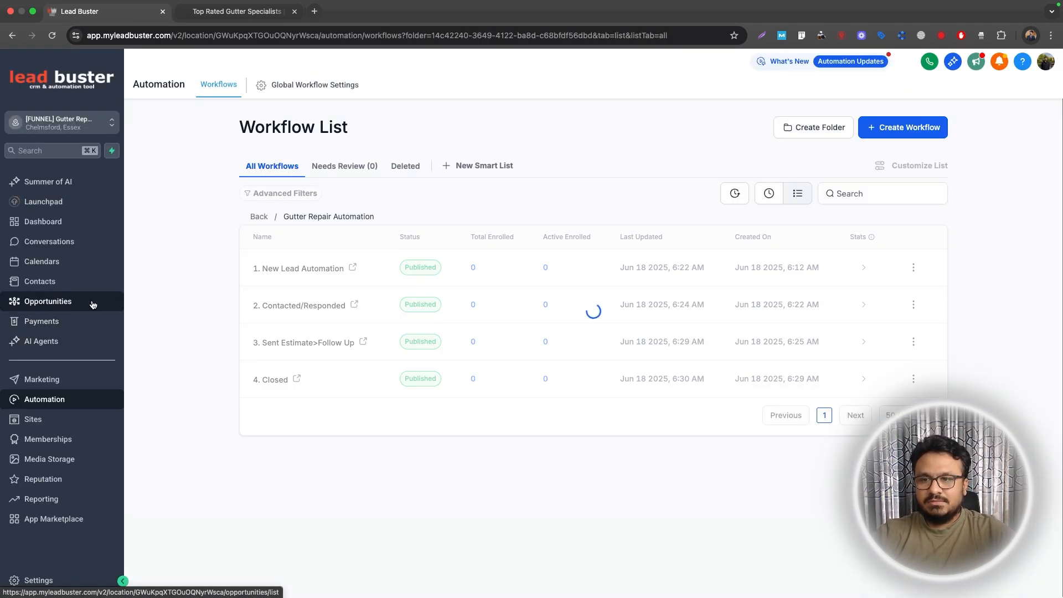
click(51, 301)
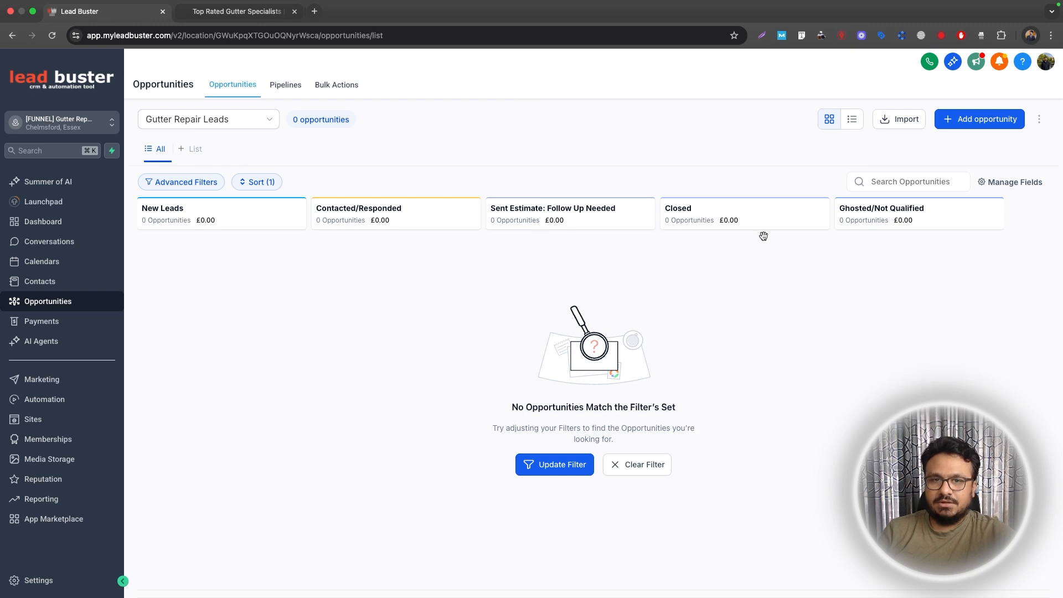
click(44, 401)
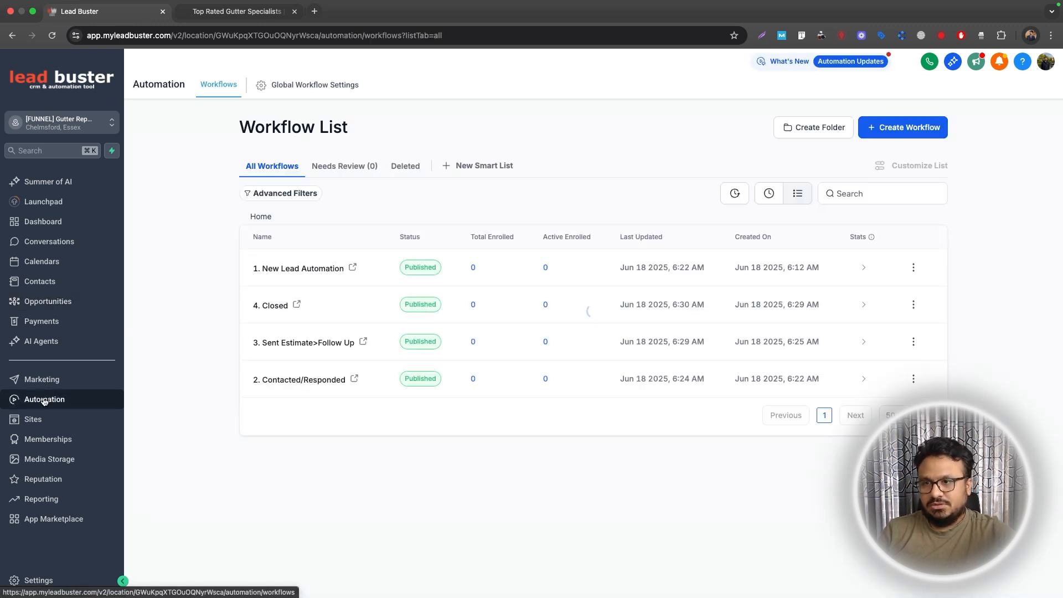
click(315, 268)
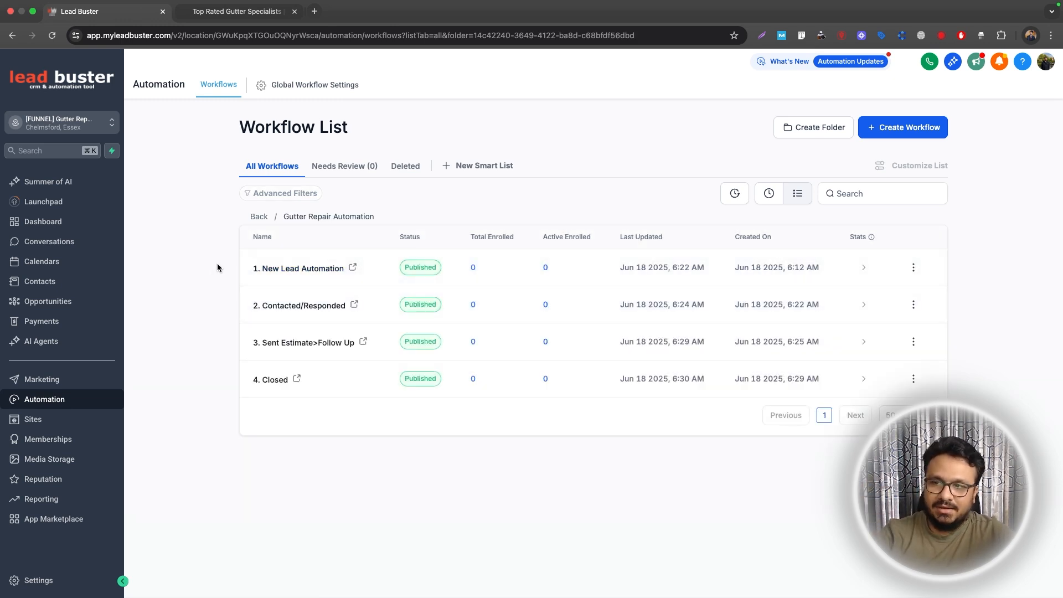
Step: Open the Gutter Repair 1 funnel from the Sites area
click(40, 426)
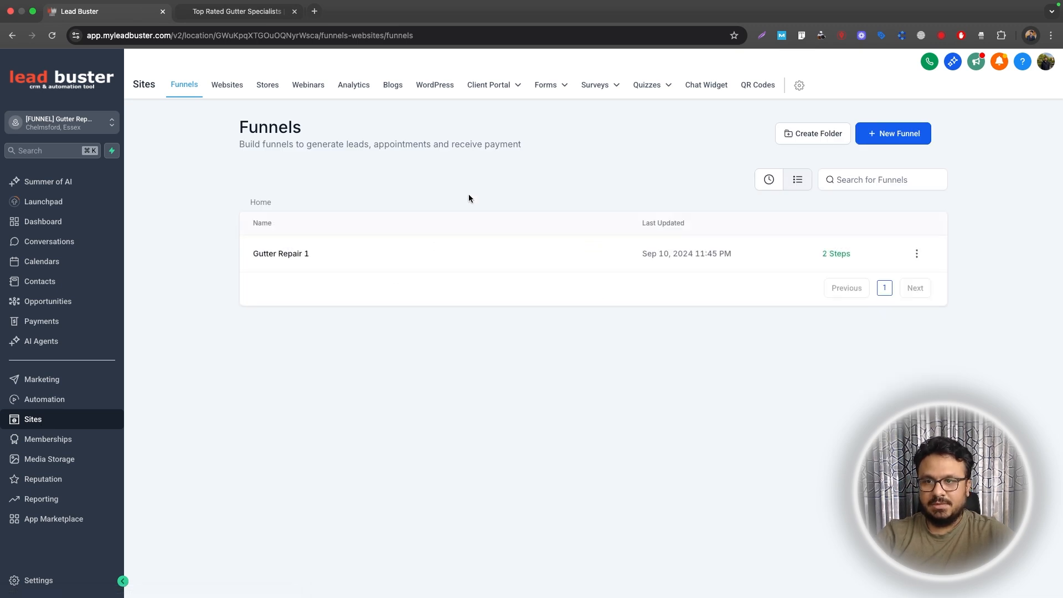
click(275, 258)
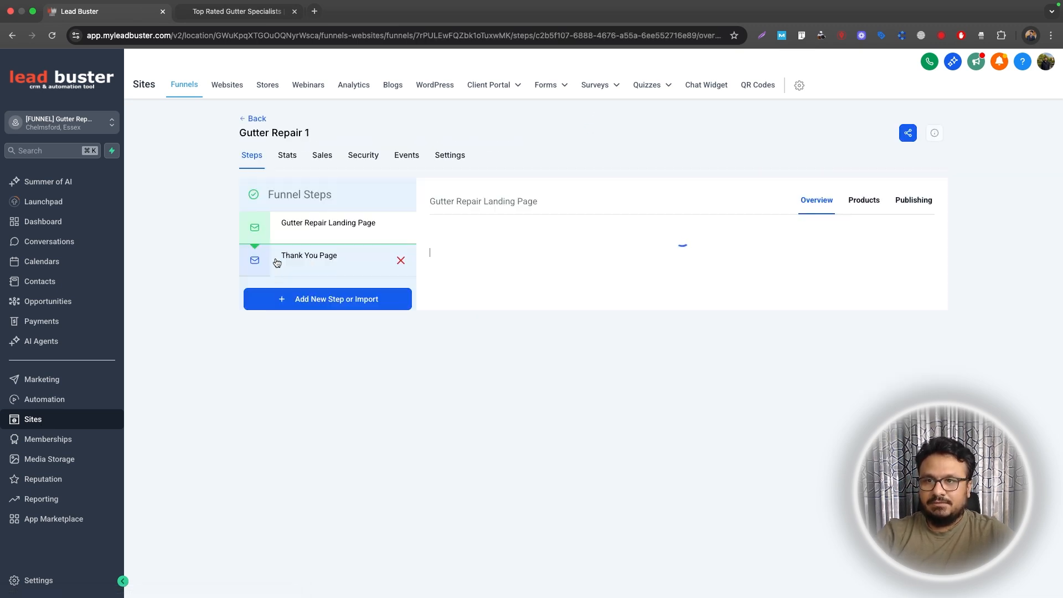